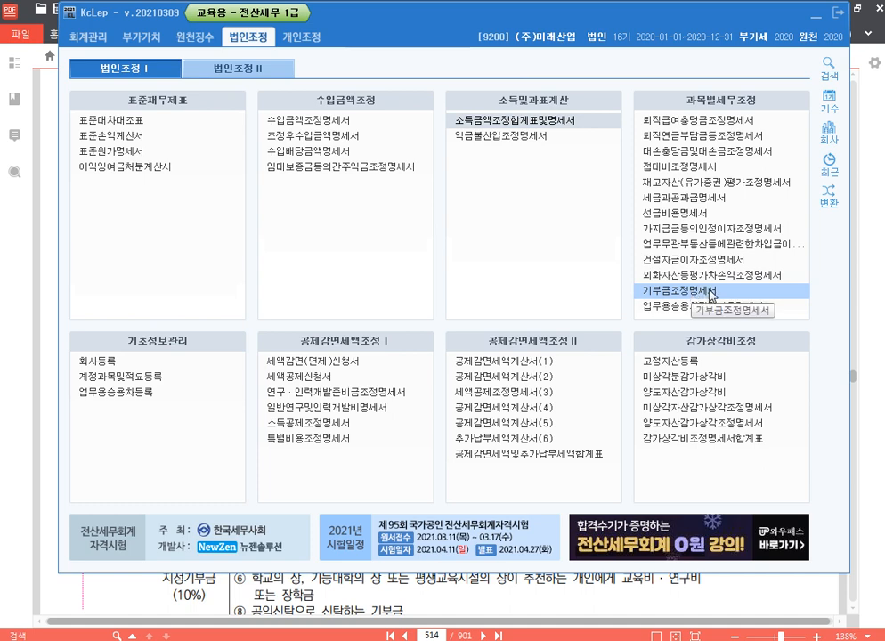
# Step: Open the 기부금조정명세서 form and load the booked donation entries into the 기부금명세서 list
pyautogui.click(710, 296)
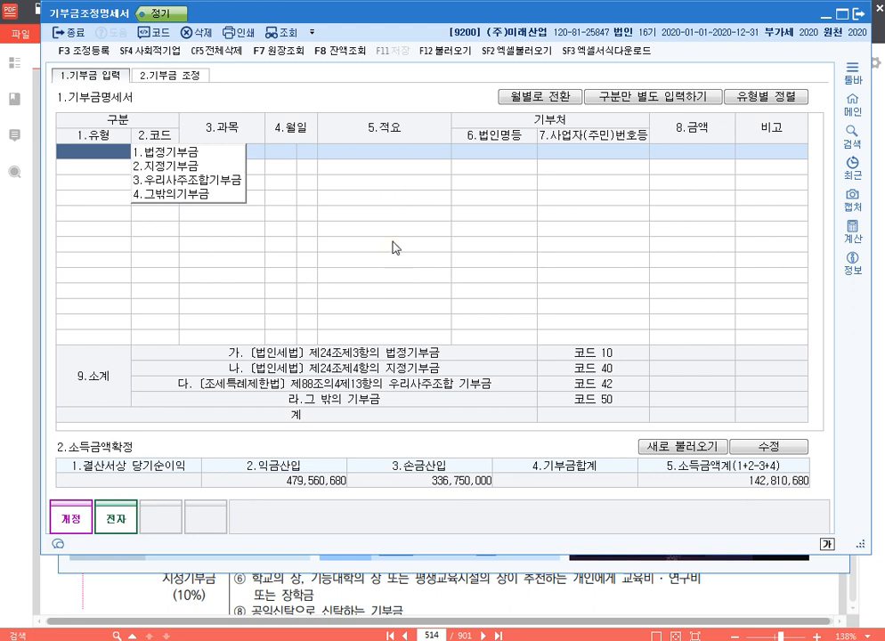
pyautogui.click(457, 57)
pyautogui.click(609, 328)
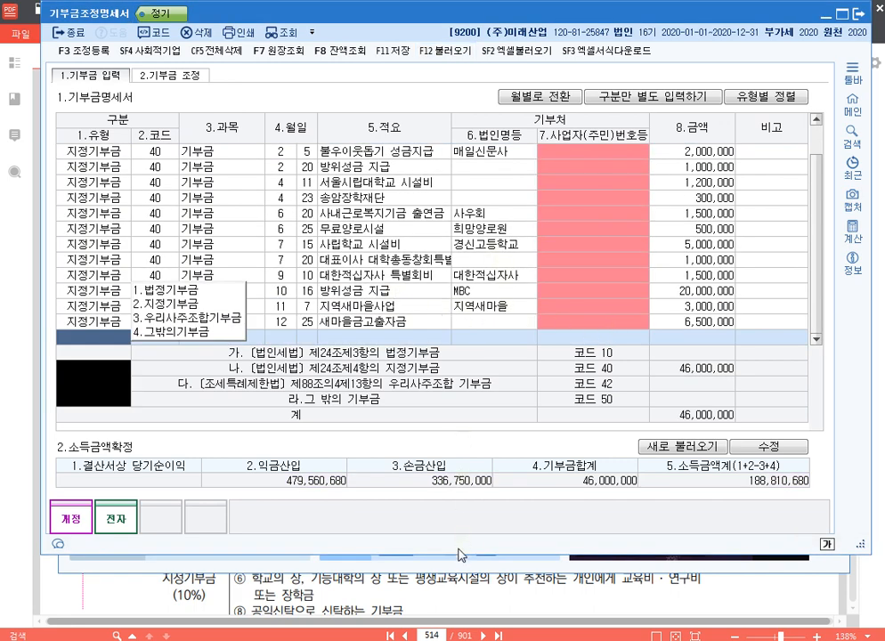
pyautogui.moveTo(458, 554); pyautogui.dragTo(457, 588)
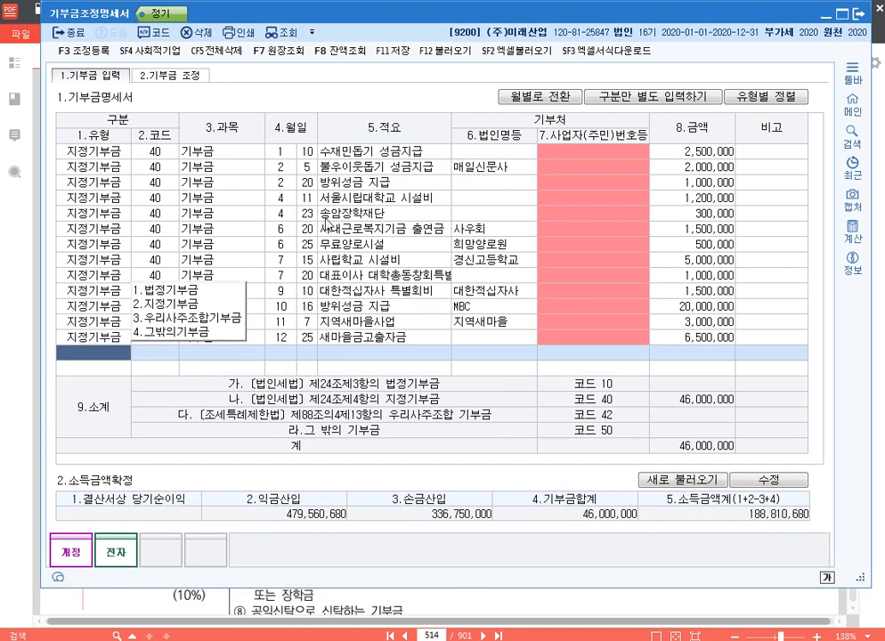
# Step: Examine the loaded donation rows and the 2.기부금 조정 limit calculation, and return to the 1.기부금 입력 list
pyautogui.click(208, 152)
pyautogui.click(207, 182)
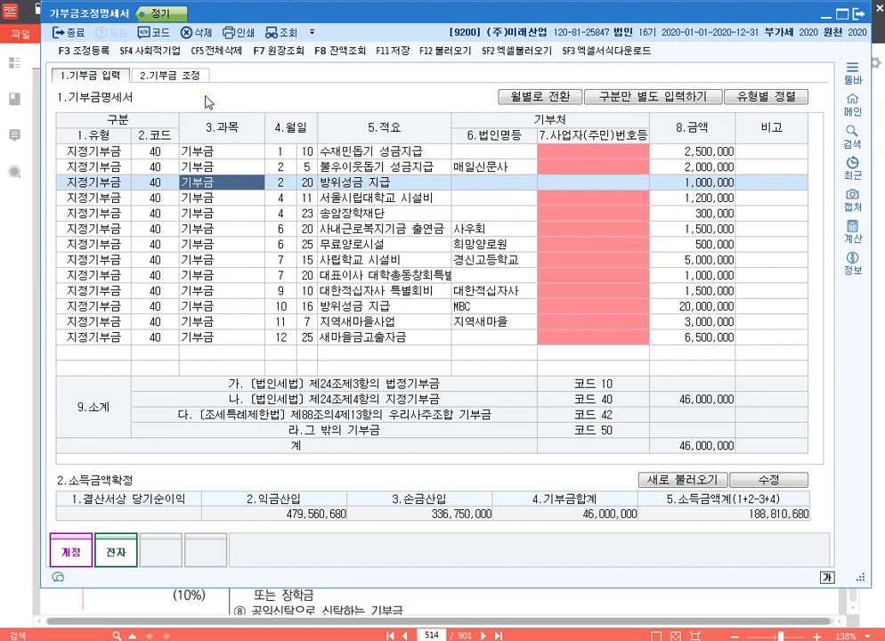
pyautogui.click(168, 74)
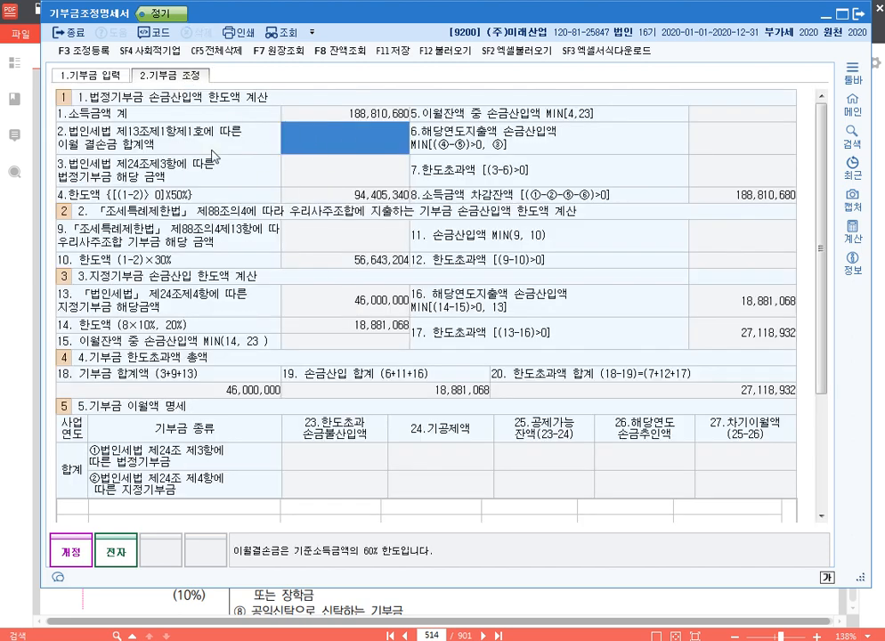
pyautogui.click(107, 77)
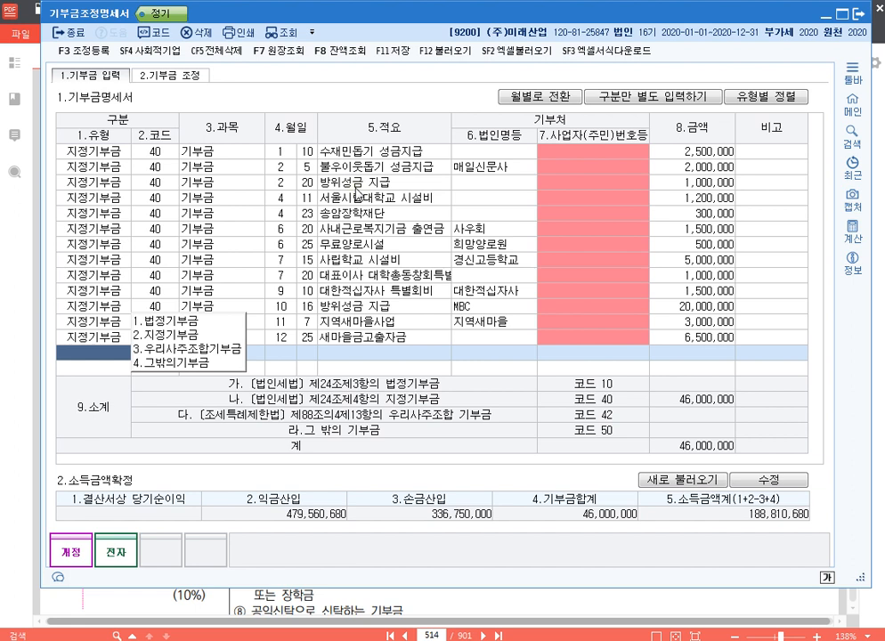
# Step: Switch to the 20210321.hwp document and add the heading "** 기부금명세서 **" with the bullet "* 현금주의" below the 손금산입 line
pyautogui.click(370, 639)
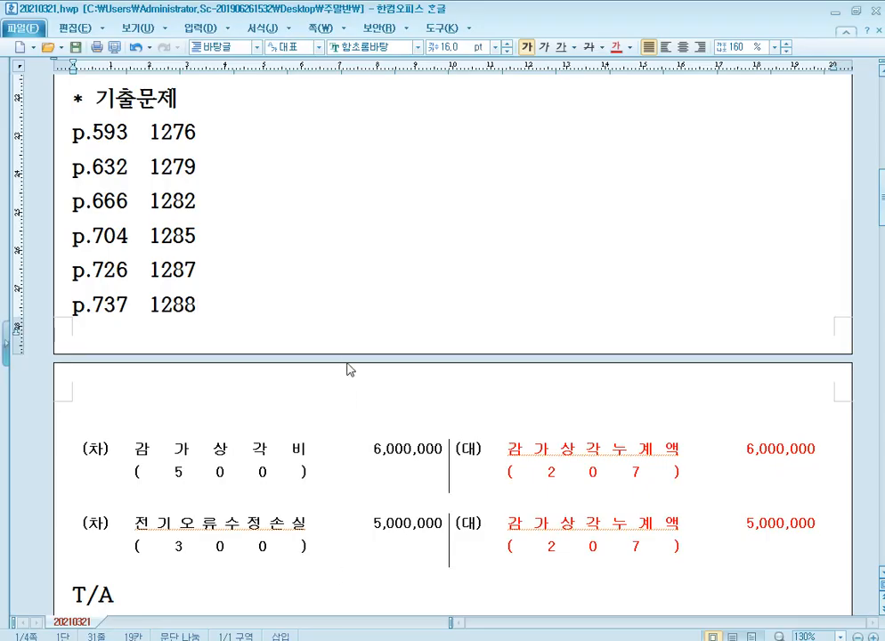
pyautogui.scroll(-4, 349, 367)
pyautogui.scroll(-1, 335, 301)
pyautogui.click(224, 293)
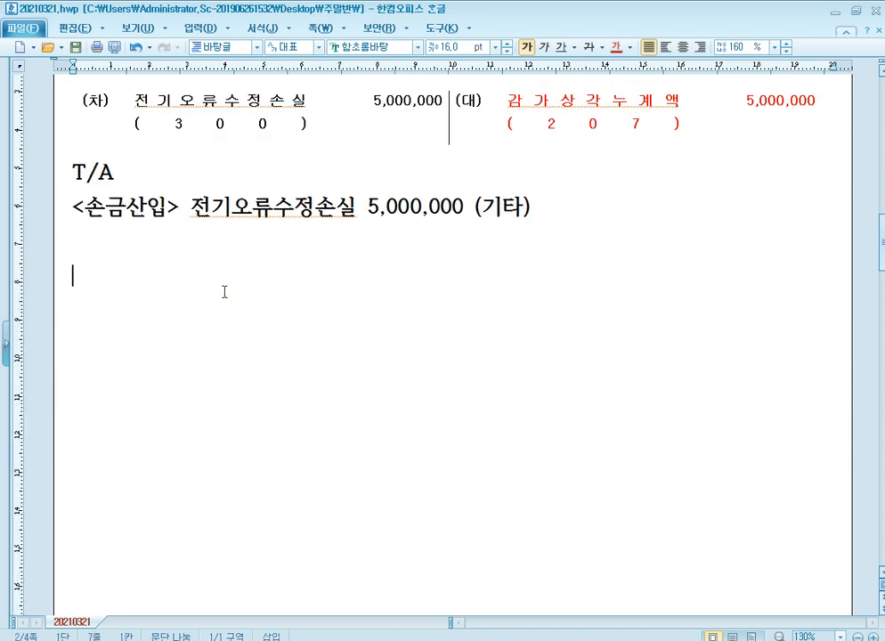
pyautogui.write('** 기')
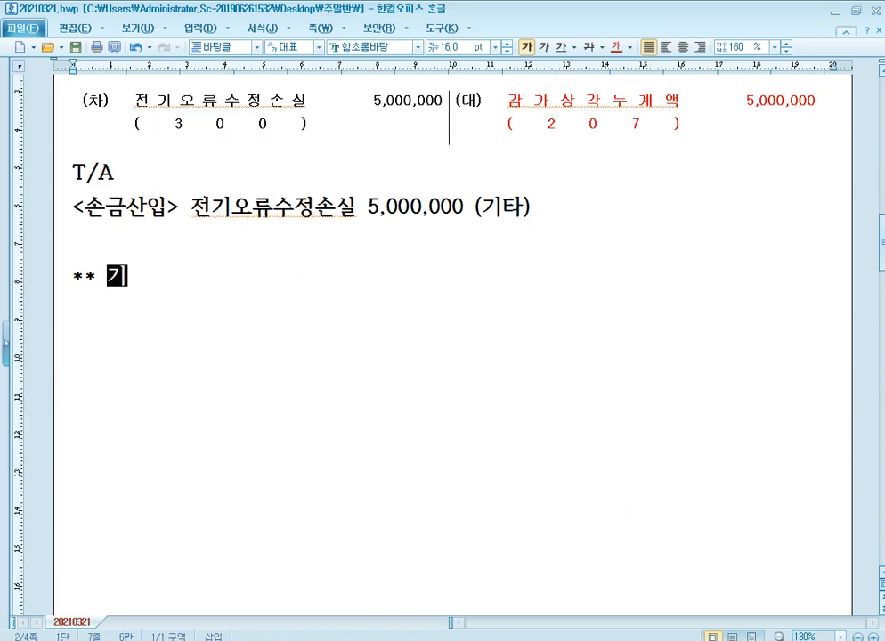
pyautogui.write('부그금명')
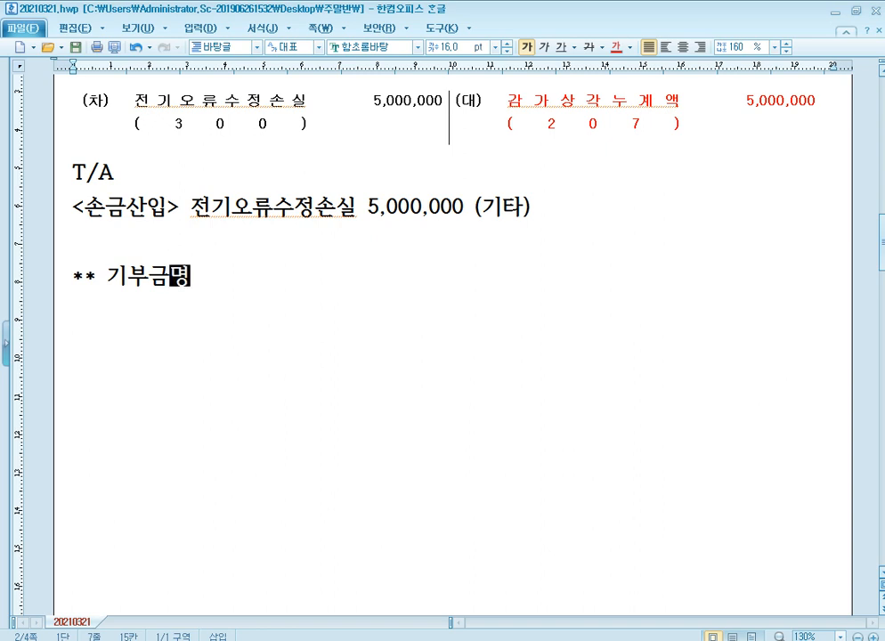
pyautogui.write('세서 **')
pyautogui.press('Return')
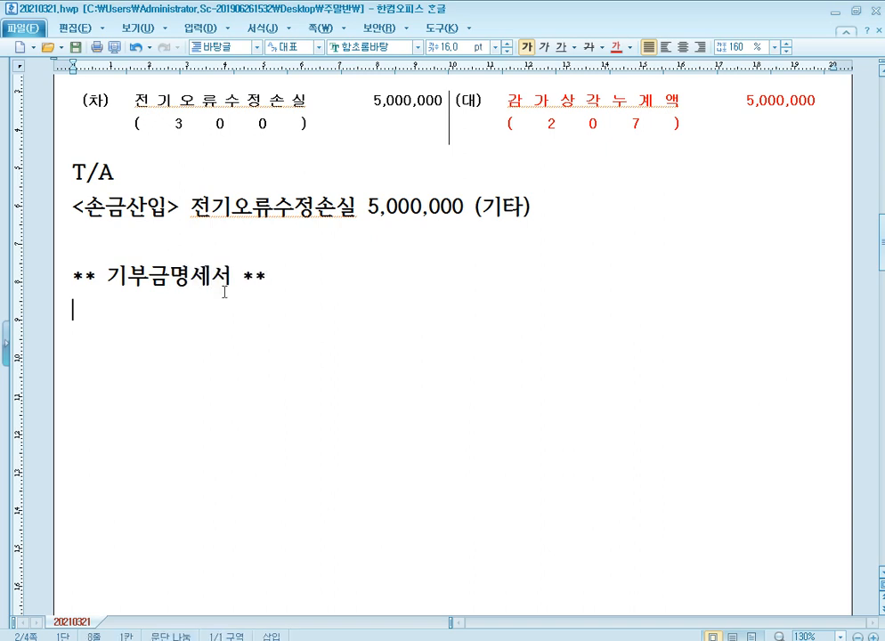
pyautogui.write('* 현금주의')
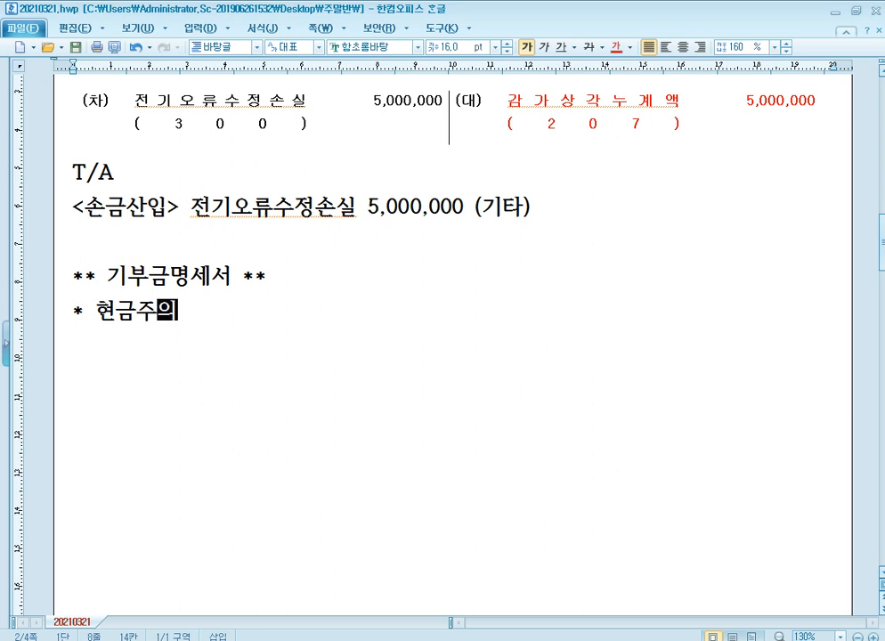
pyautogui.scroll(-2, 297, 298)
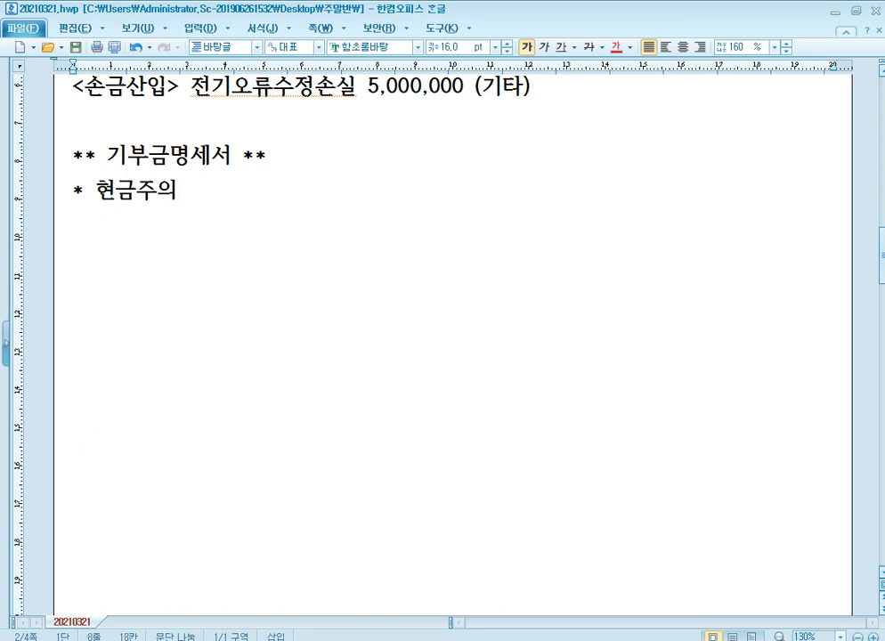
# Step: Add the indented example "ex) 어음 기부 경우 : 어음 만기 사업연도 귀속 기부금 인정" under the 현금주의 bullet
pyautogui.press('Return')
pyautogui.write('e')
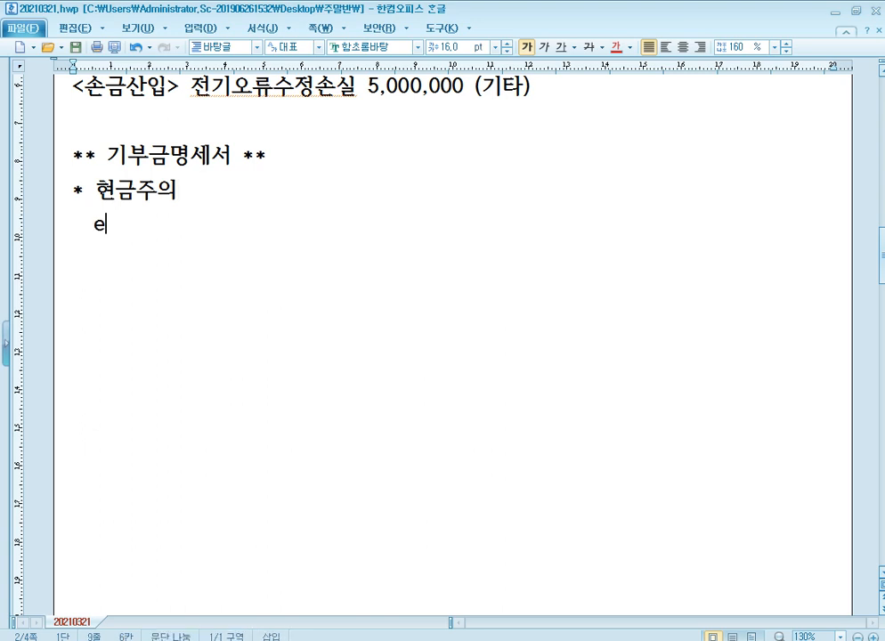
pyautogui.write('x) 어음 긴')
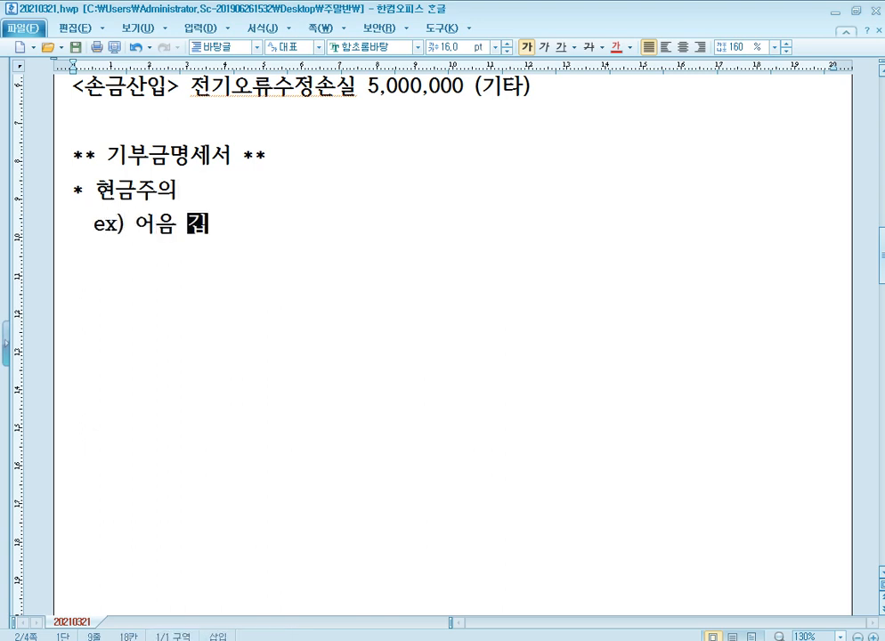
pyautogui.write('부 겨')
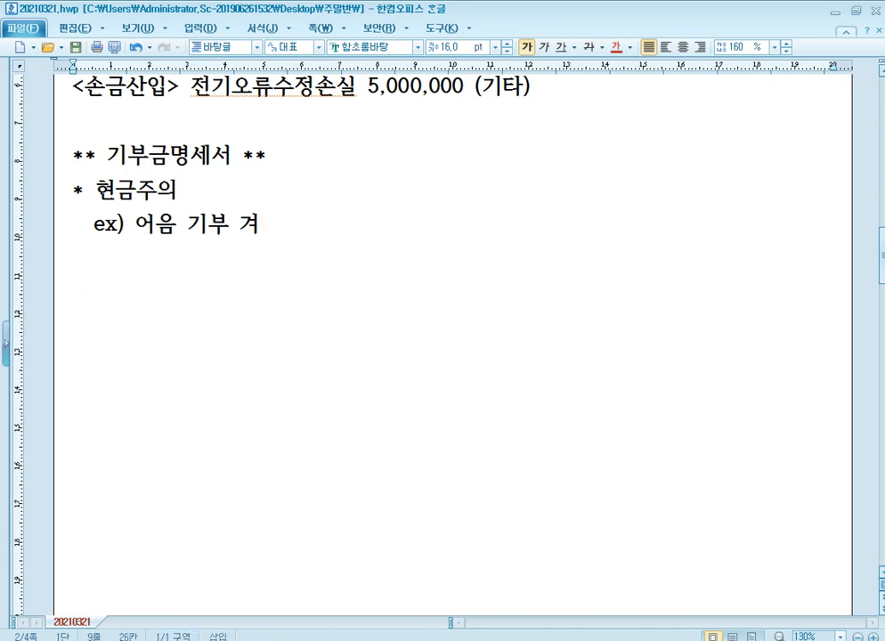
pyautogui.write('우')
pyautogui.press('BackSpace')
pyautogui.press('BackSpace')
pyautogui.write('겨ㅇ')
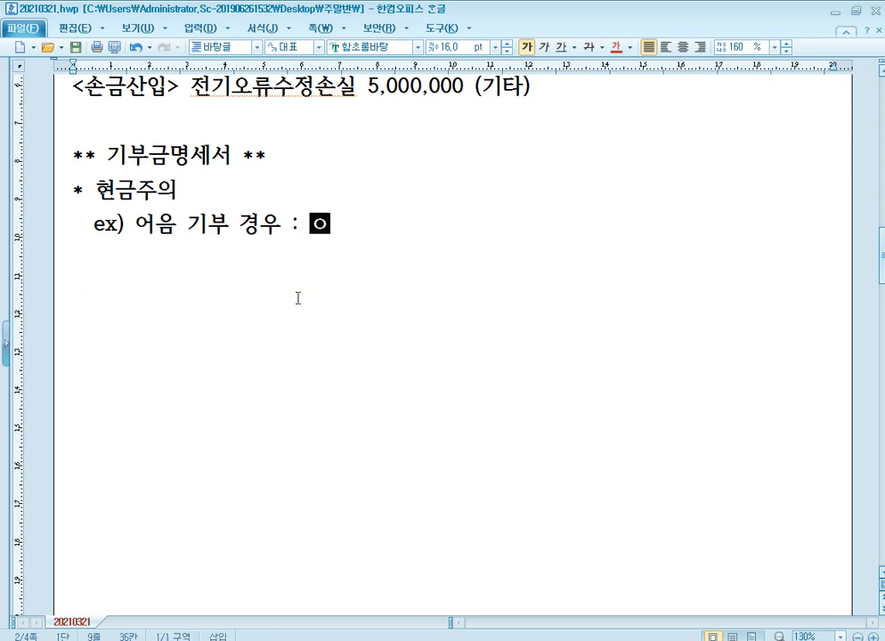
pyautogui.write('우 : ㅇㅓ음 만기')
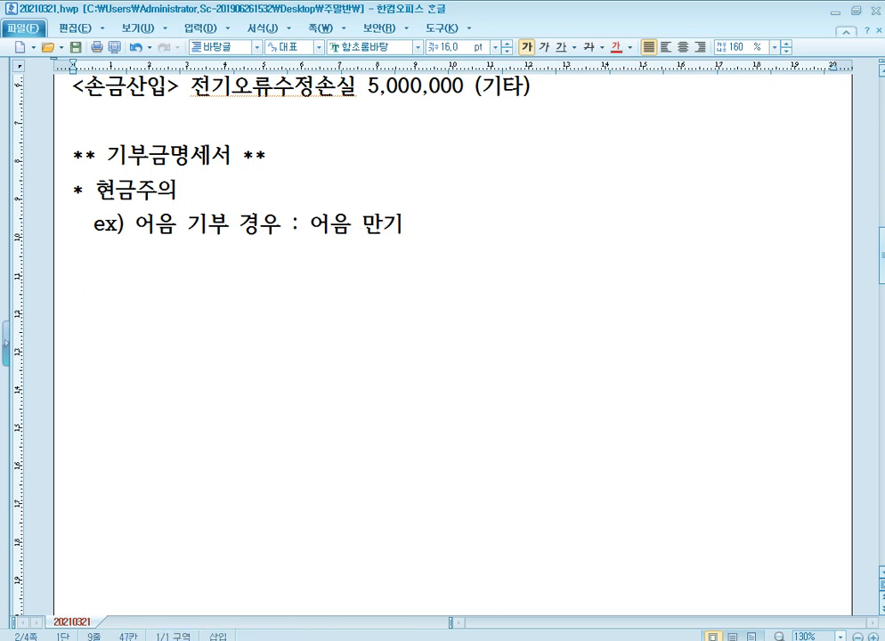
pyautogui.write(' 사업여')
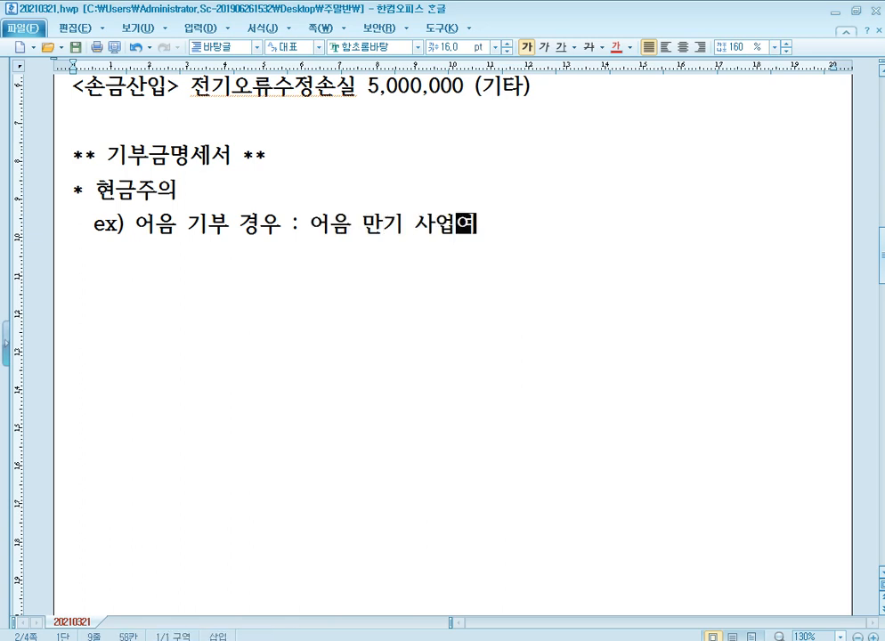
pyautogui.write('ㄴ도 귀속 기부')
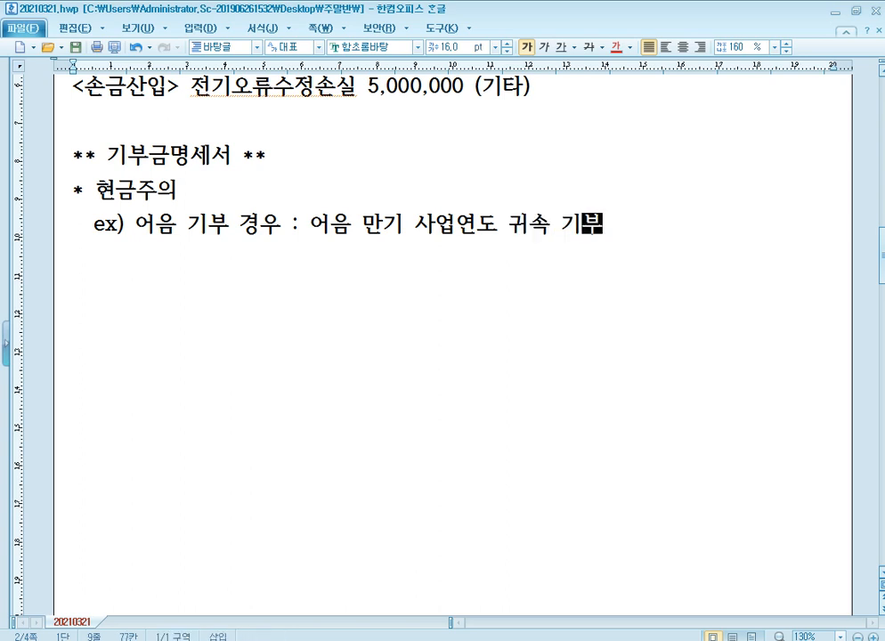
pyautogui.write('금 인정')
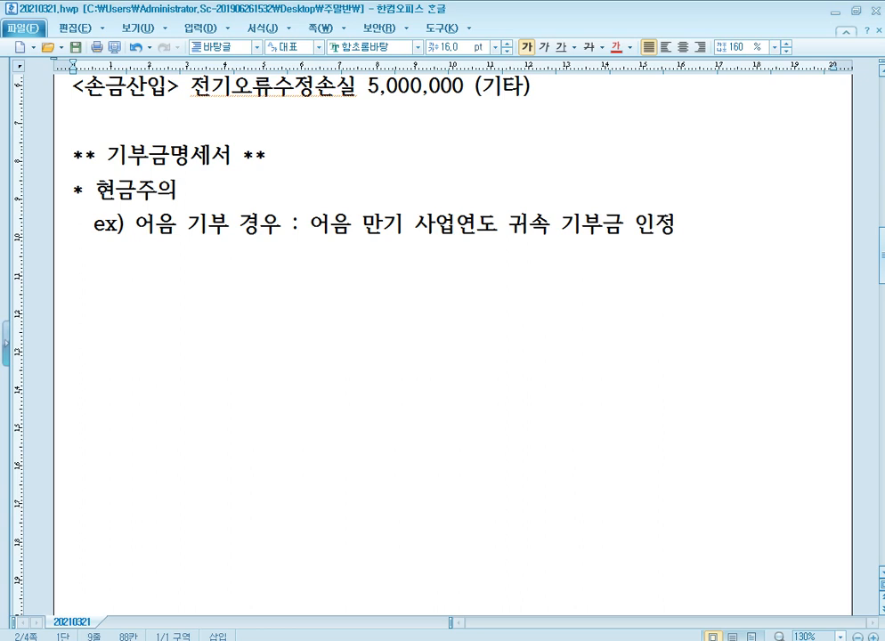
# Step: Leave a blank line and add the bullet "* 종친회, 향우회, 동창회 등... 기부금 : <손금불산입> (기타사외유출)"
pyautogui.press('Return')
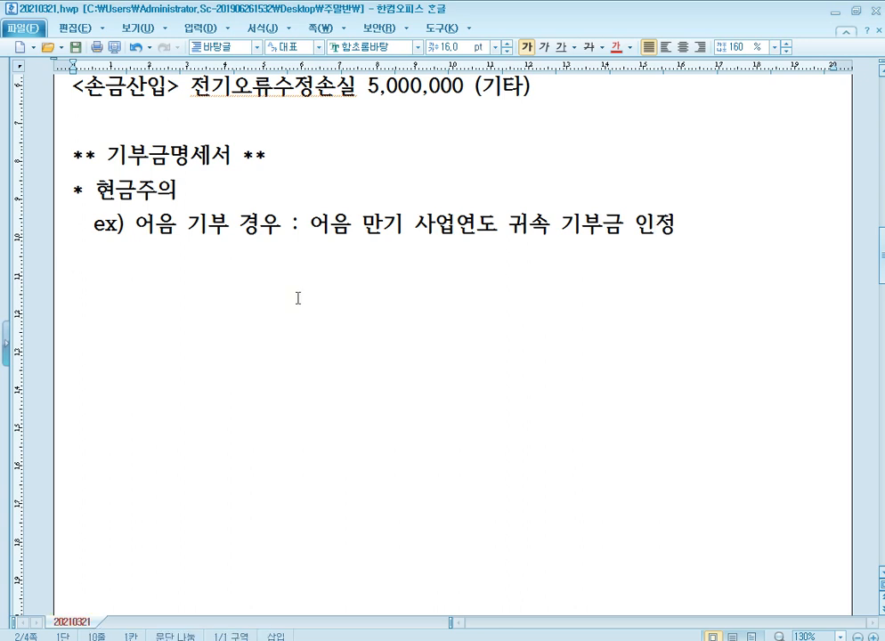
pyautogui.press('Return')
pyautogui.write('* ')
pyautogui.write('종치')
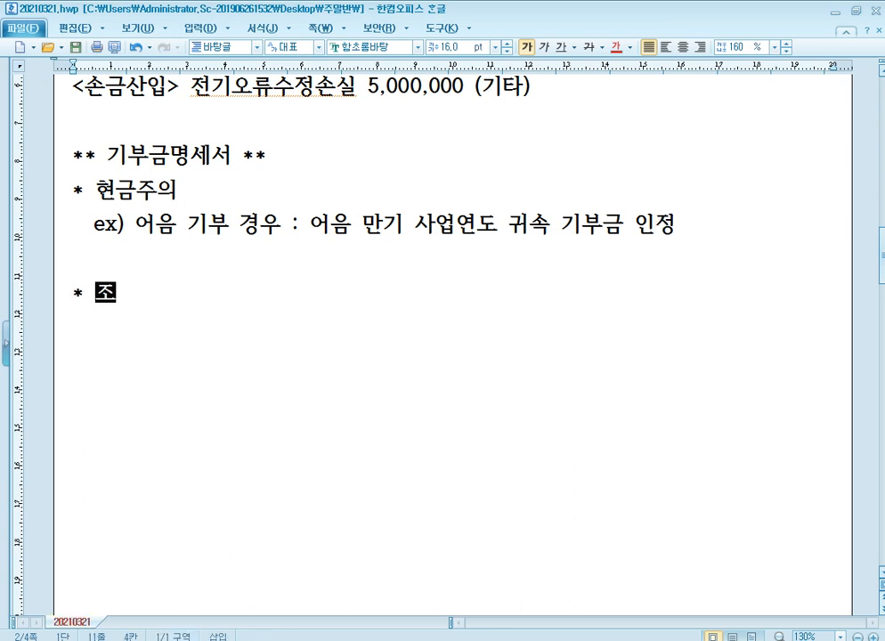
pyautogui.write('ㄴ회, 향')
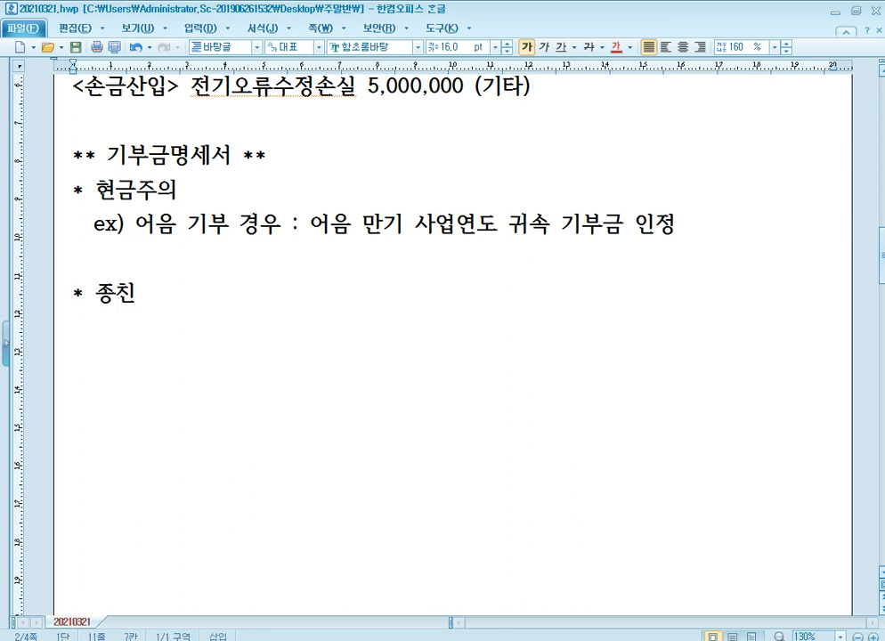
pyautogui.write('우')
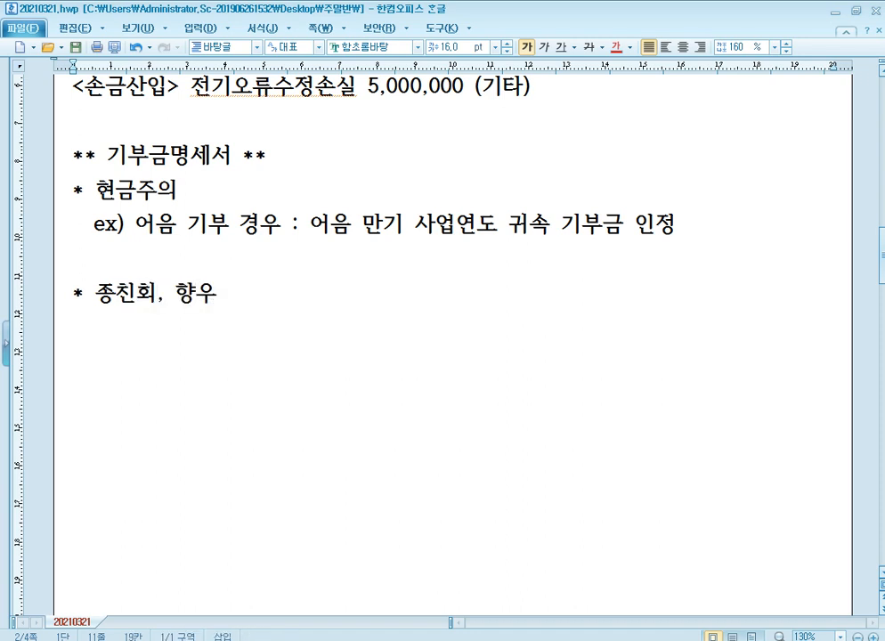
pyautogui.write('회, 동창회')
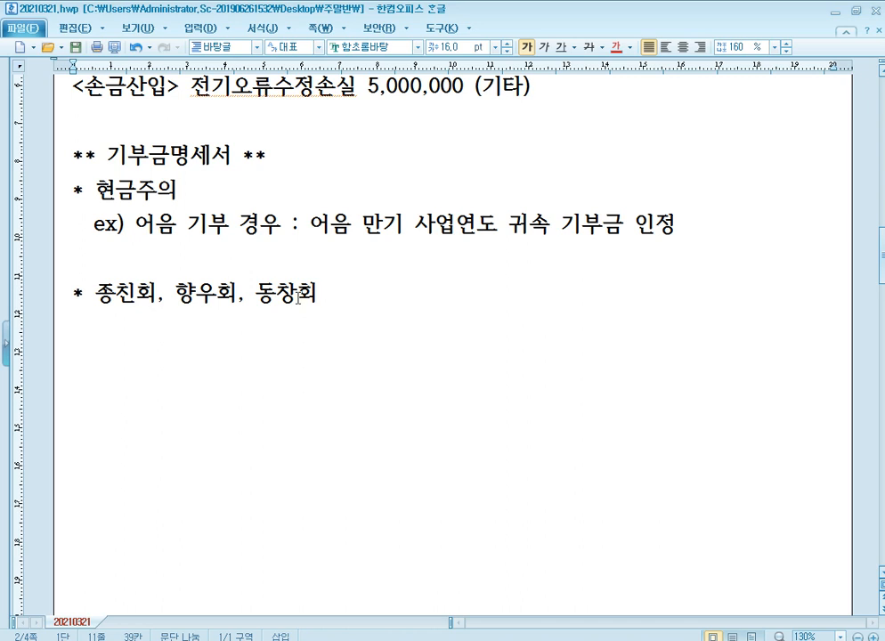
pyautogui.write(' 등... 기부금')
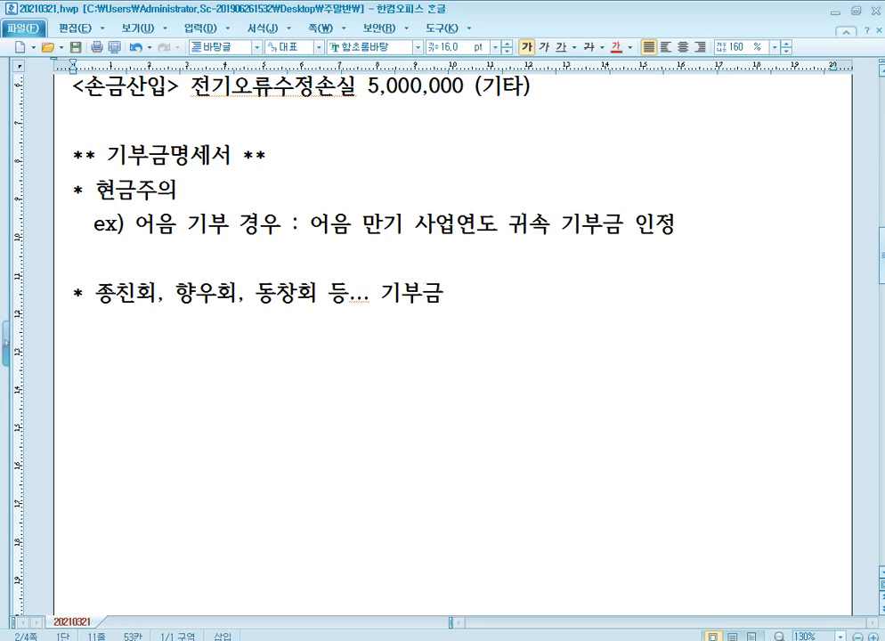
pyautogui.write(' :')
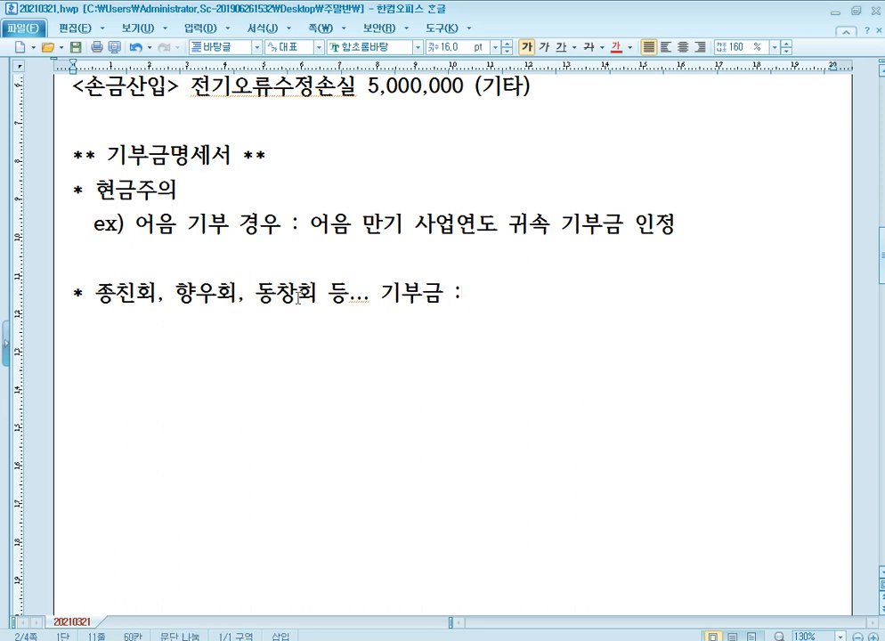
pyautogui.write(' <손금산')
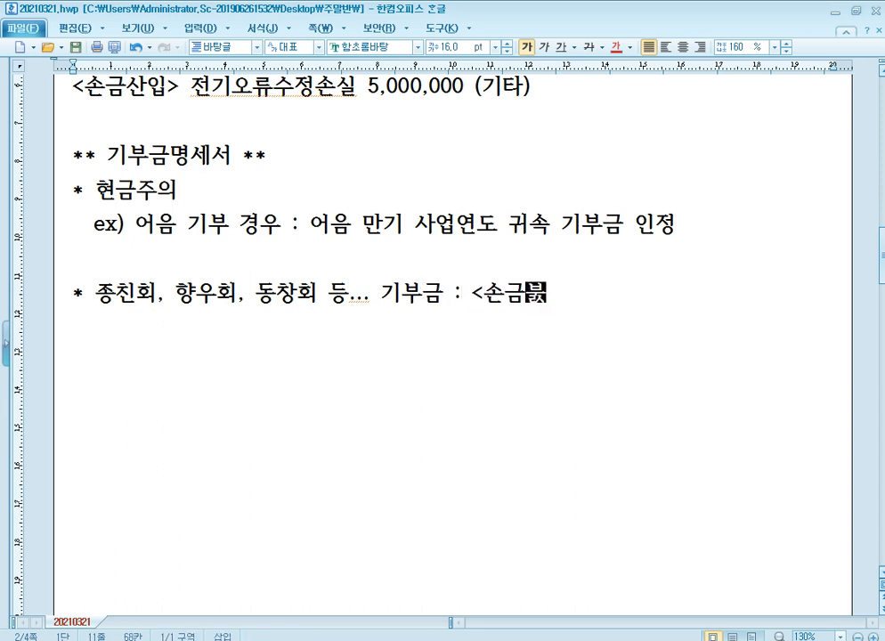
pyautogui.write('산입>')
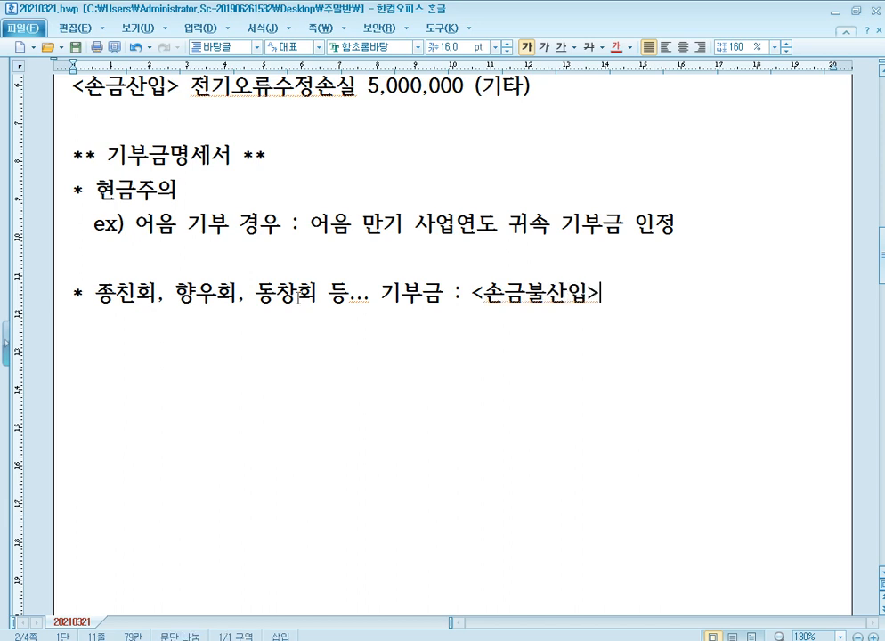
pyautogui.write(' (')
pyautogui.write('기타사외유출')
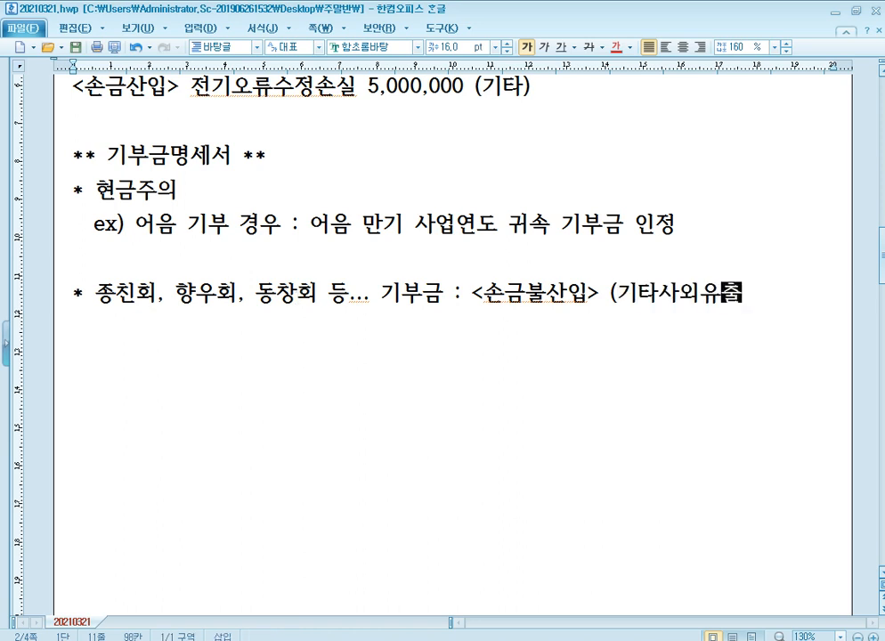
pyautogui.write(')')
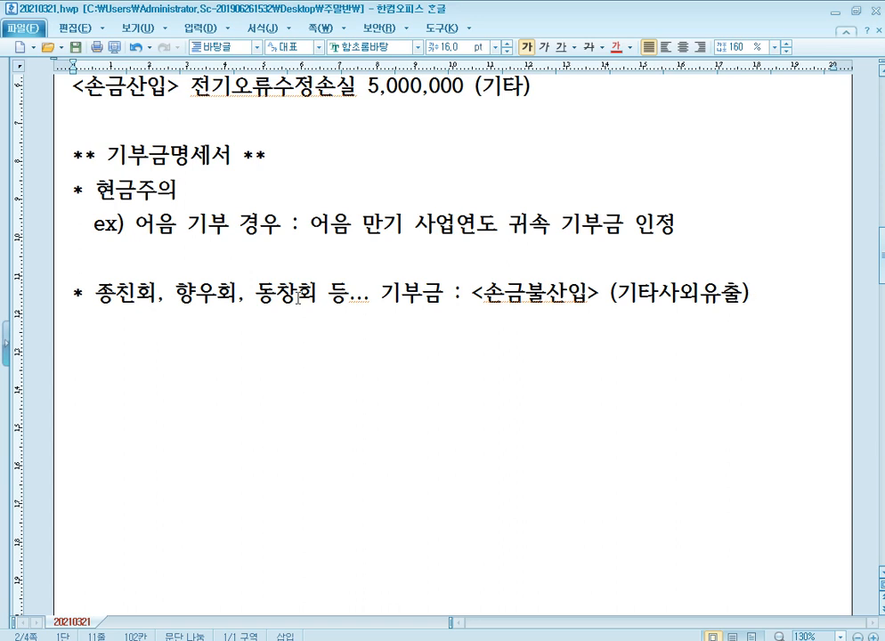
# Step: Leave a blank line and add the bullet "* 정치자금 기부 <손금불산입>" below the 종친회 bullet
pyautogui.press('Return')
pyautogui.press('Return')
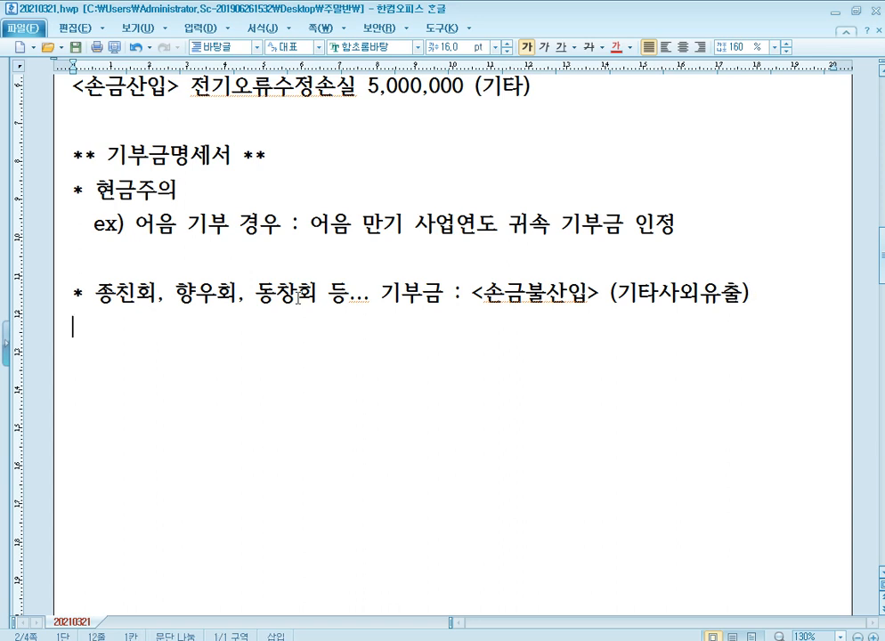
pyautogui.write('*')
pyautogui.write('정치자금 ')
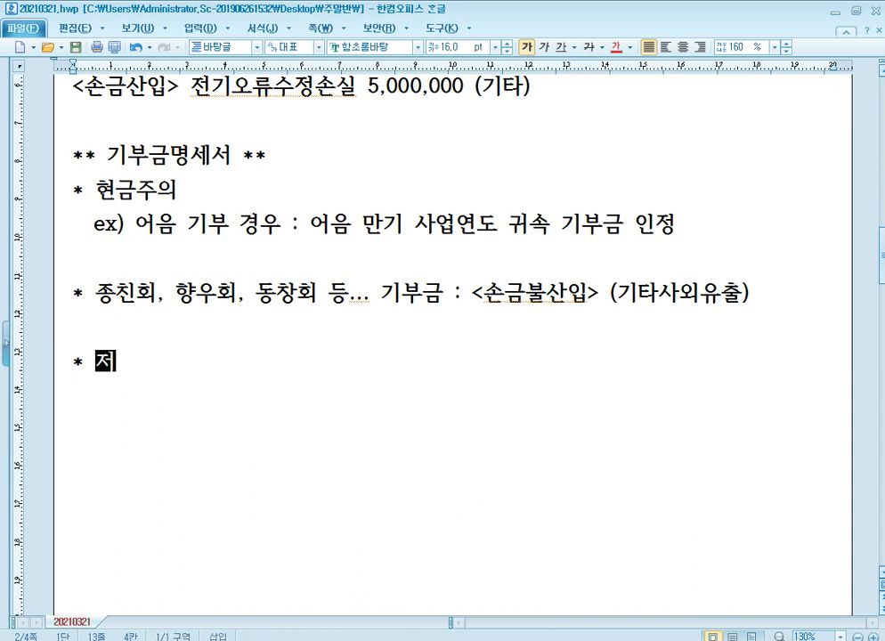
pyautogui.write('기부 <')
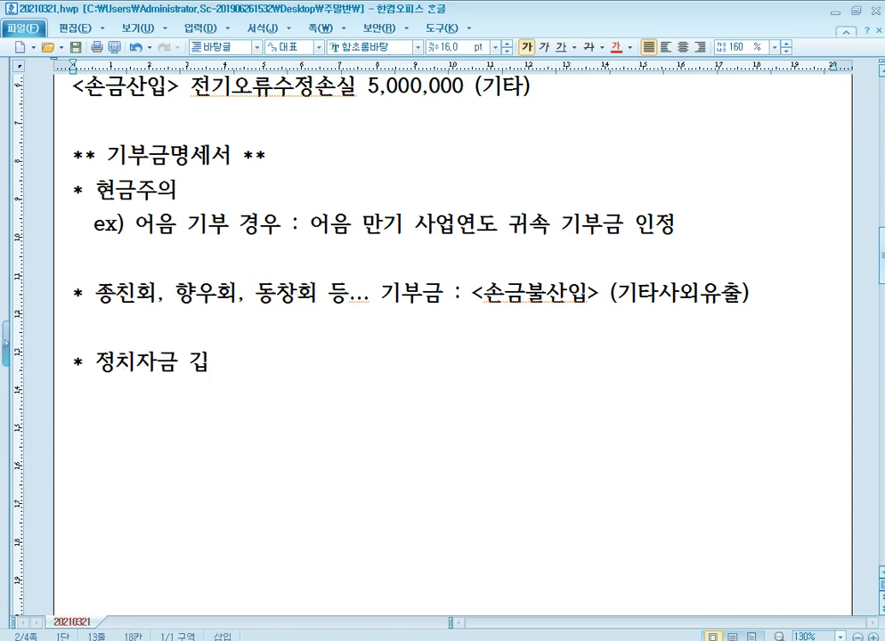
pyautogui.write('손금불사')
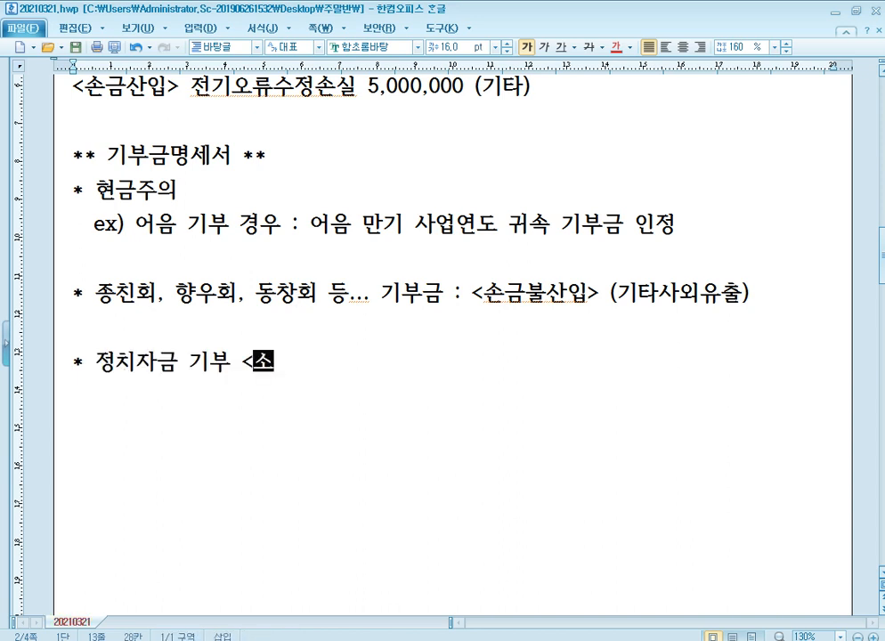
pyautogui.write('입>')
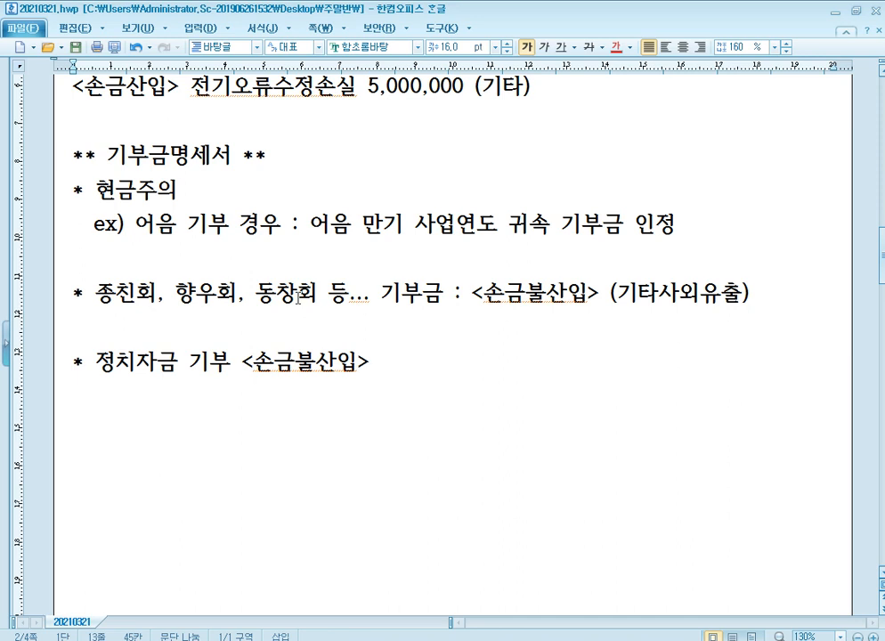
# Step: Leave a blank line and add the bullet "* 기부금이월공제(=이월기부금손금산입)" below the 정치자금 bullet
pyautogui.press('Return')
pyautogui.press('Return')
pyautogui.write('*')
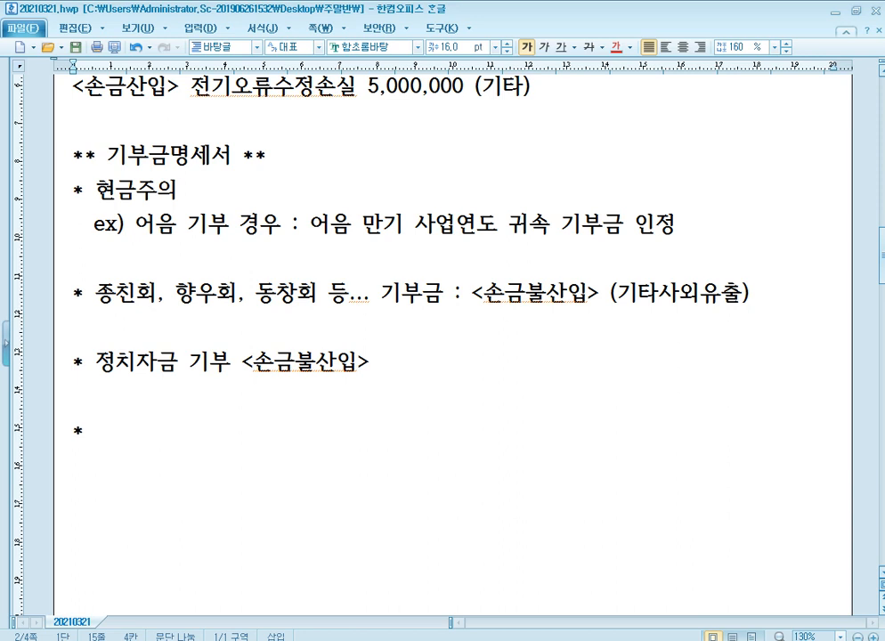
pyautogui.write('기부')
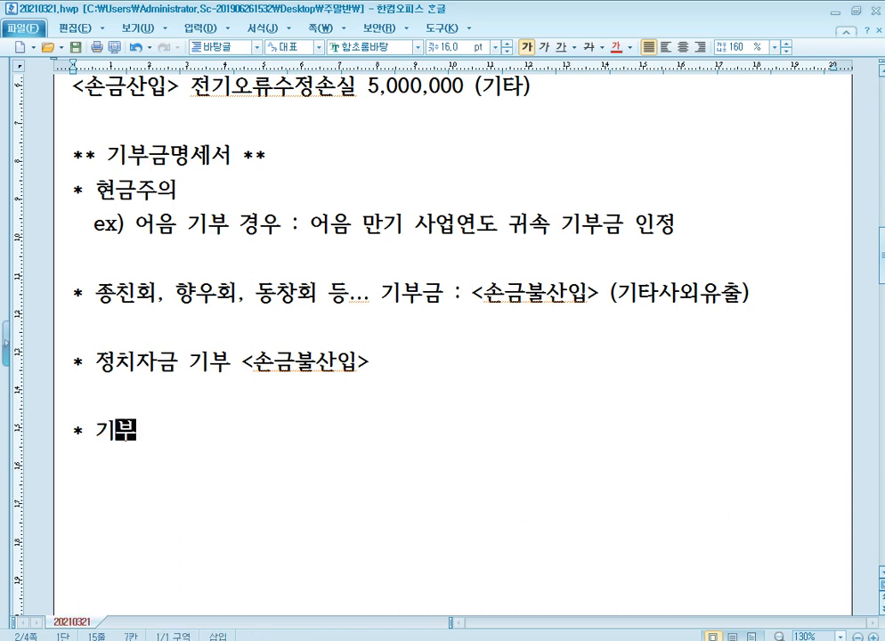
pyautogui.write('금이월공제')
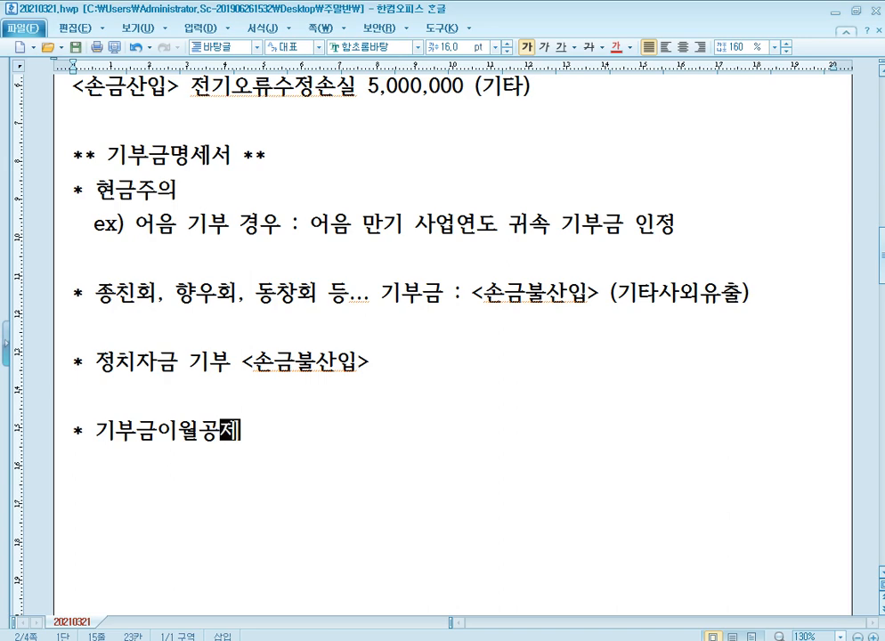
pyautogui.scroll(-2, 303, 299)
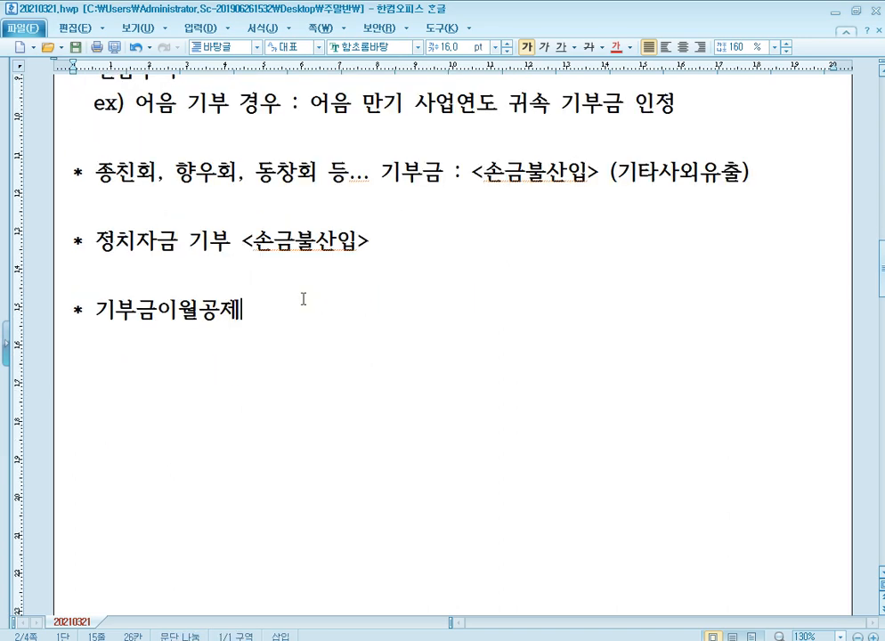
pyautogui.write('(=이월기부')
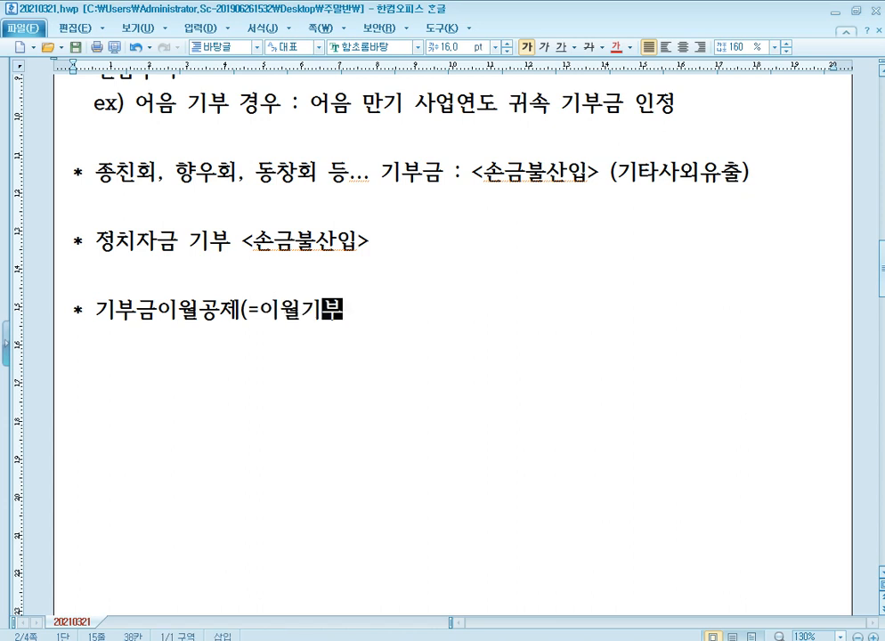
pyautogui.write('금손금산이')
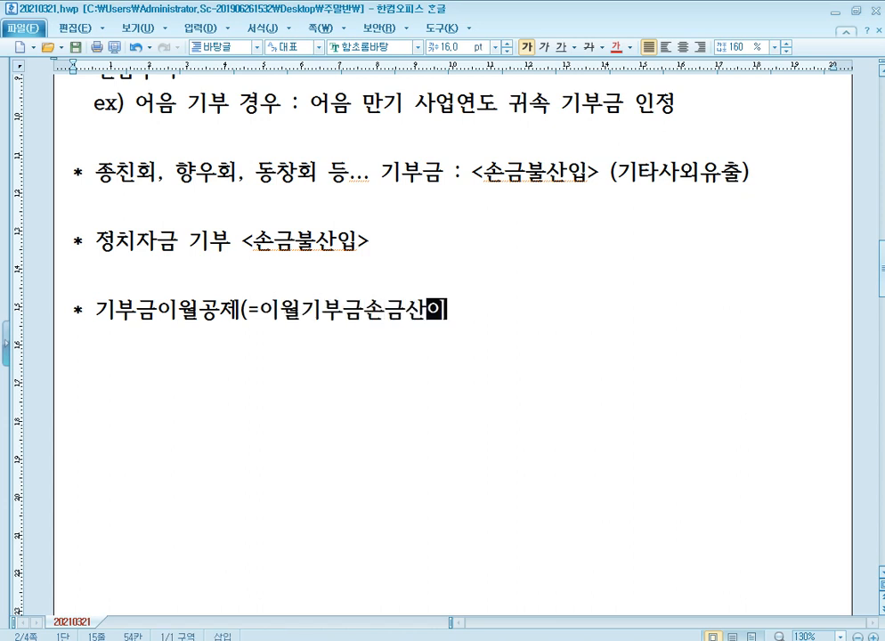
pyautogui.write('ㅂ')
pyautogui.write(')')
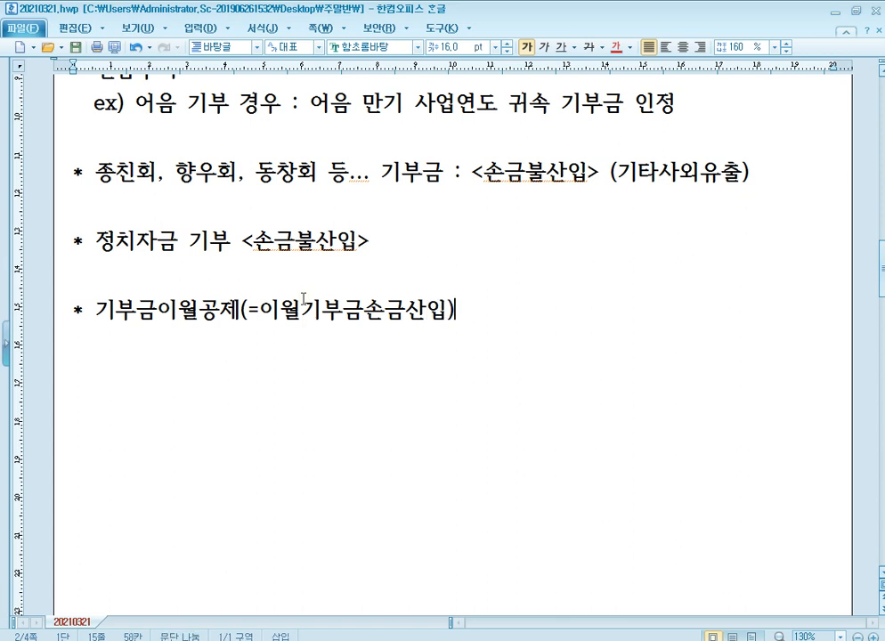
# Step: Add the indented line "이월공제 기간 10년 (2014.1.1.부터 가능)" under the 기부금이월공제 bullet
pyautogui.press('Return')
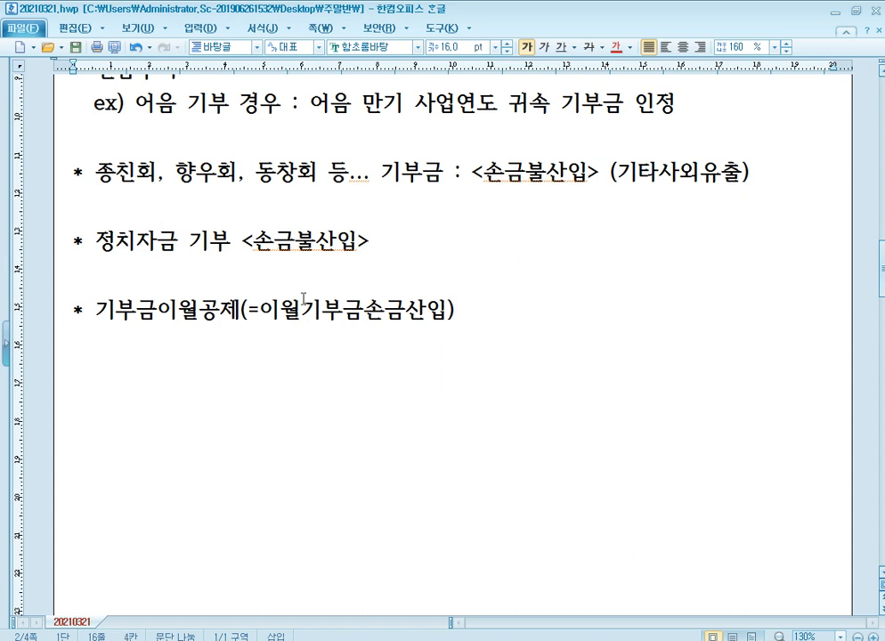
pyautogui.write('10년')
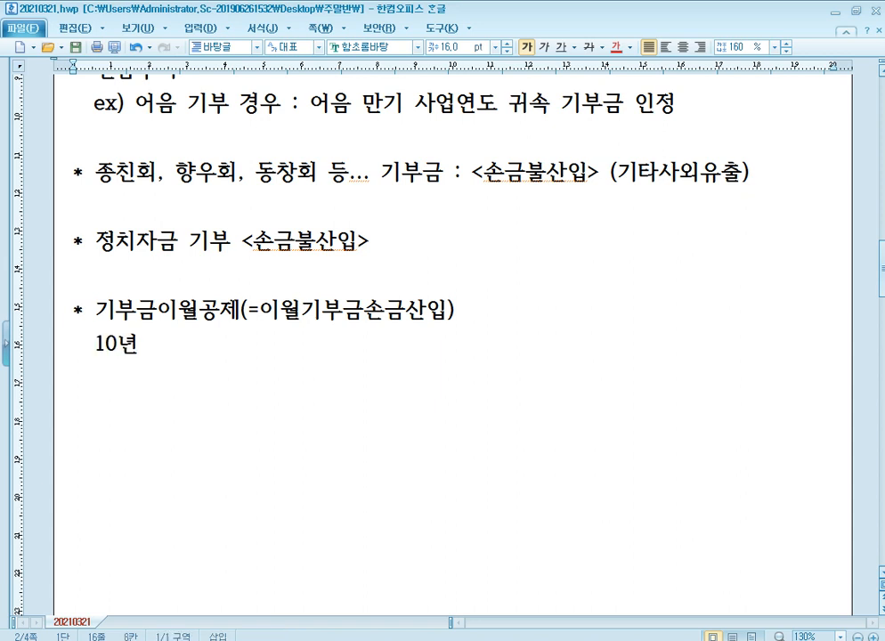
pyautogui.press('Left')
pyautogui.press('Left')
pyautogui.press('Left')
pyautogui.write('이월공')
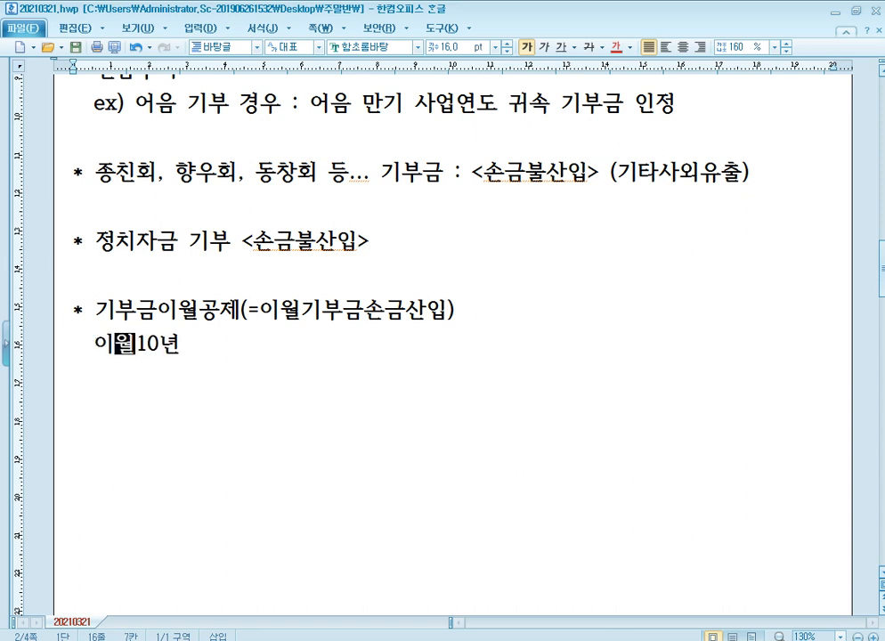
pyautogui.write('제 기간')
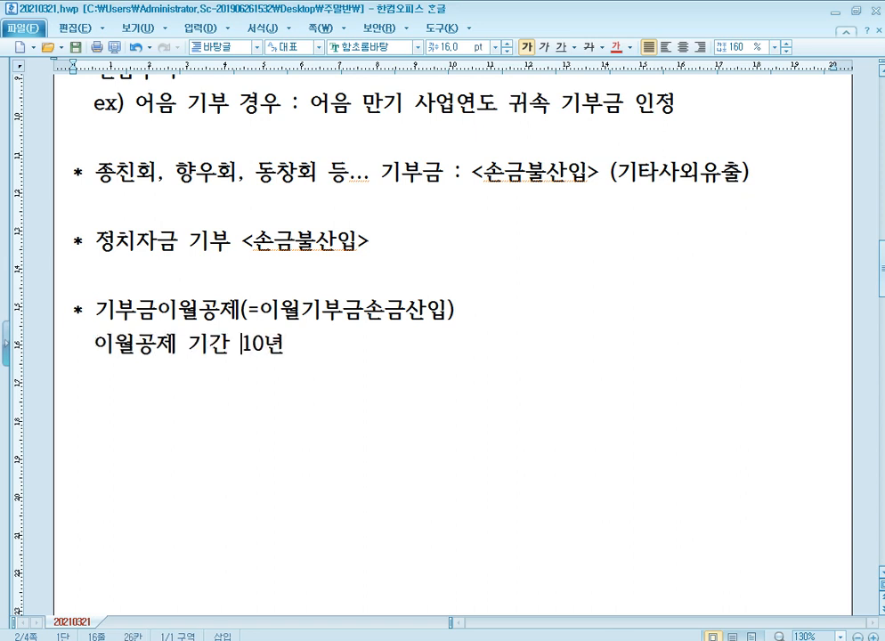
pyautogui.press('End')
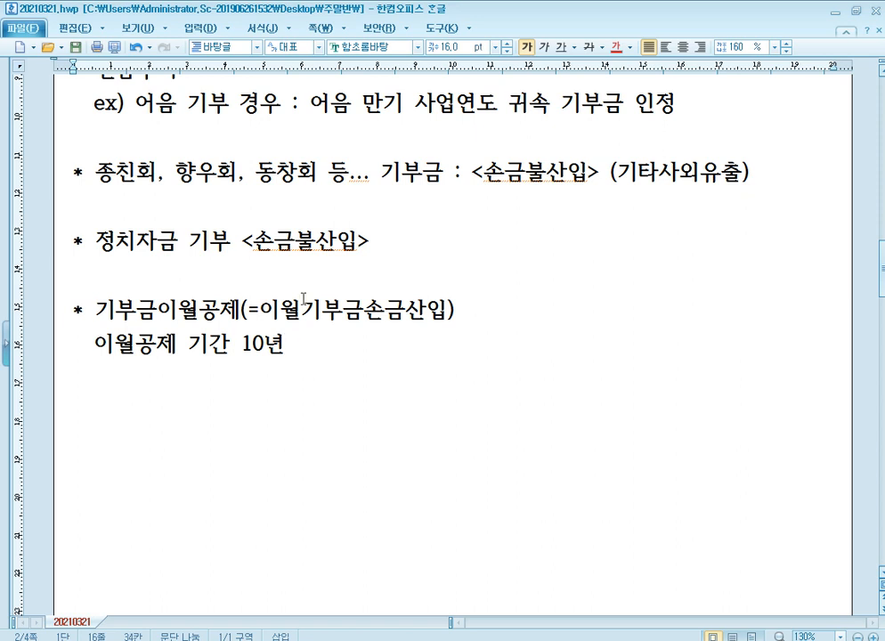
pyautogui.write('(2014.1.1')
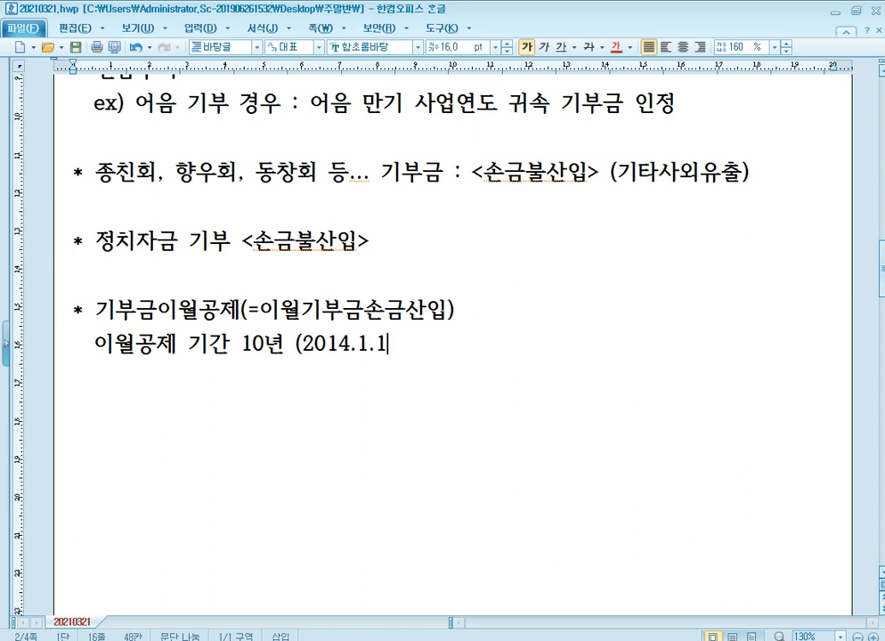
pyautogui.write('.부터')
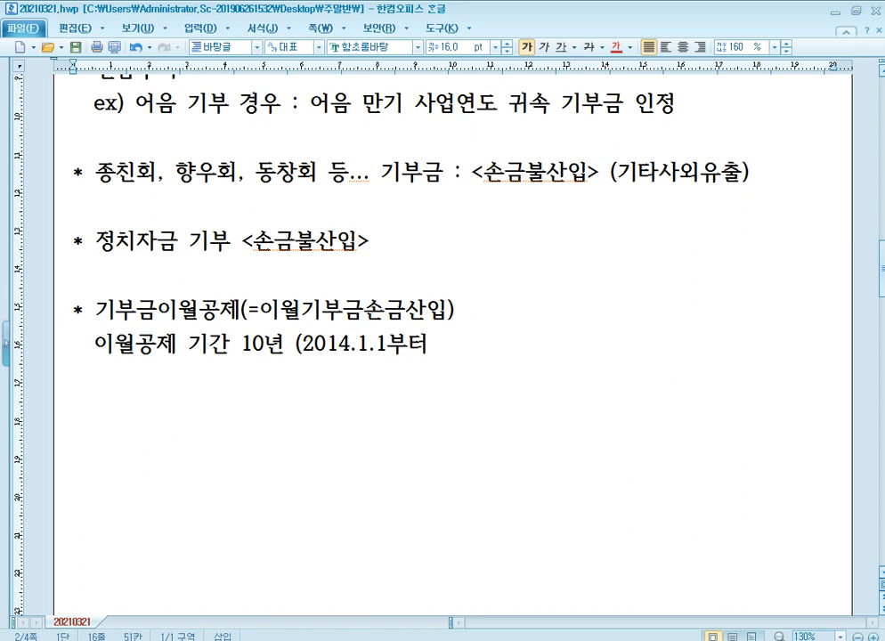
pyautogui.write(' 가능)')
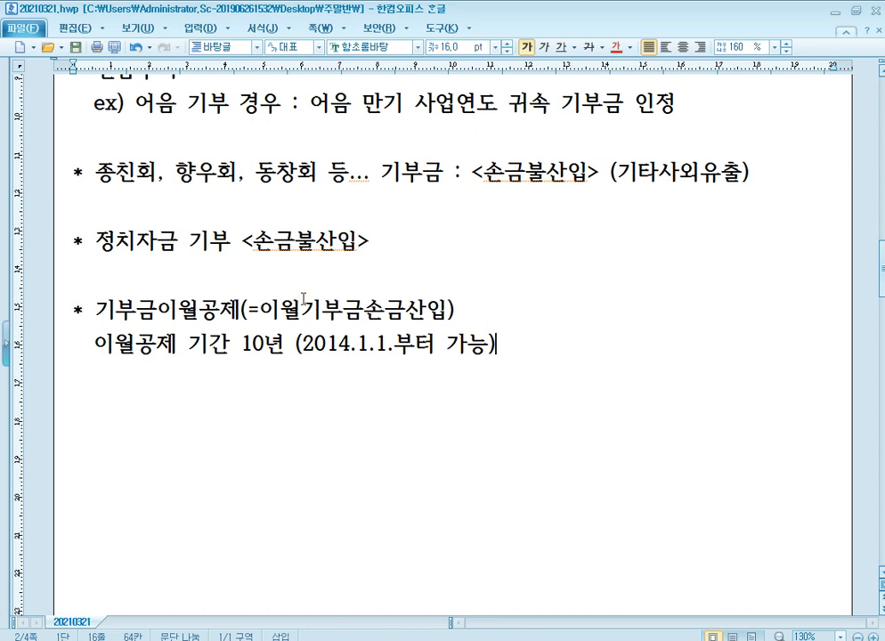
# Step: Leave a blank line and add the bullet "* 기부금 회계처리 : 소득금액조정합계표에서 세무조정"
pyautogui.press('Return')
pyautogui.press('Return')
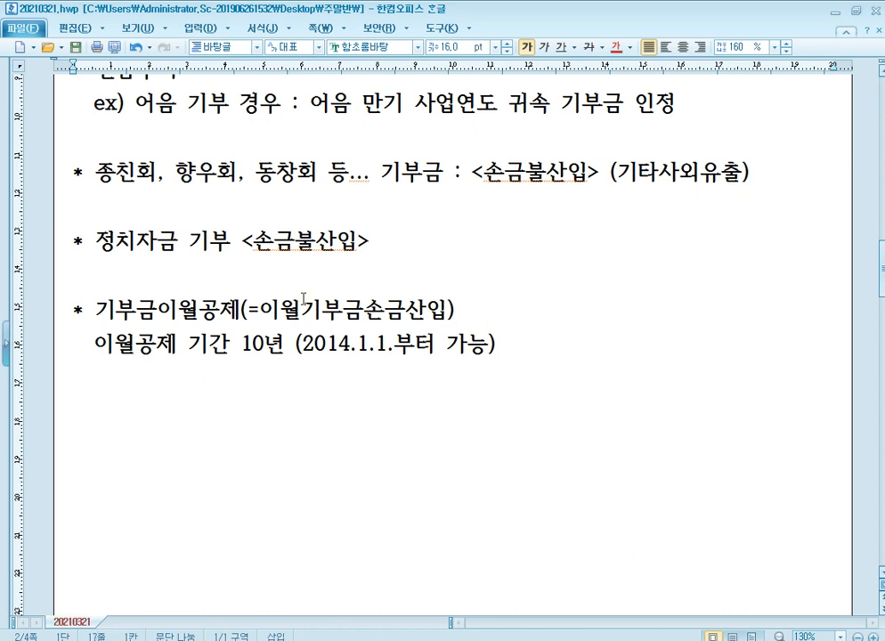
pyautogui.write('* ㄱ기부금 회계처리')
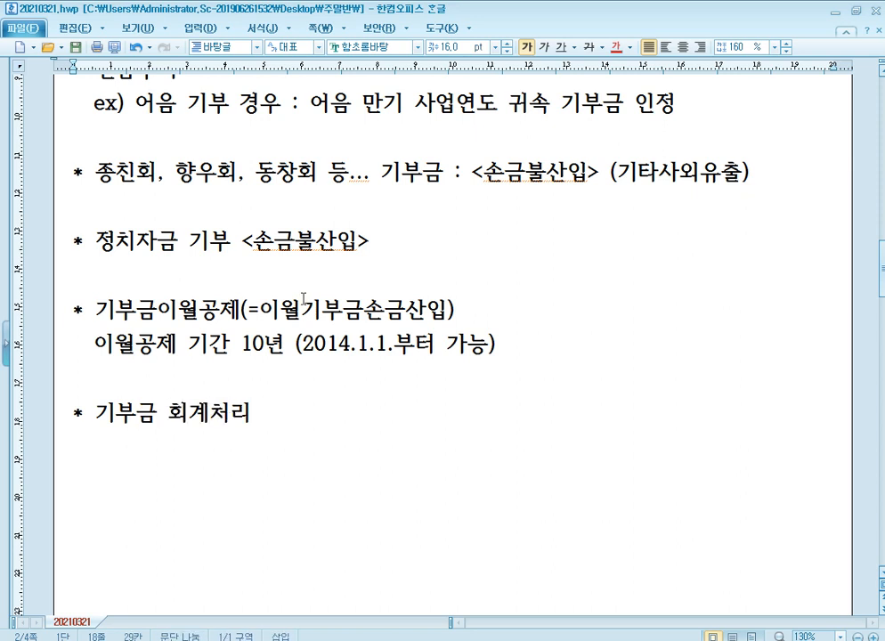
pyautogui.write(' : 소득')
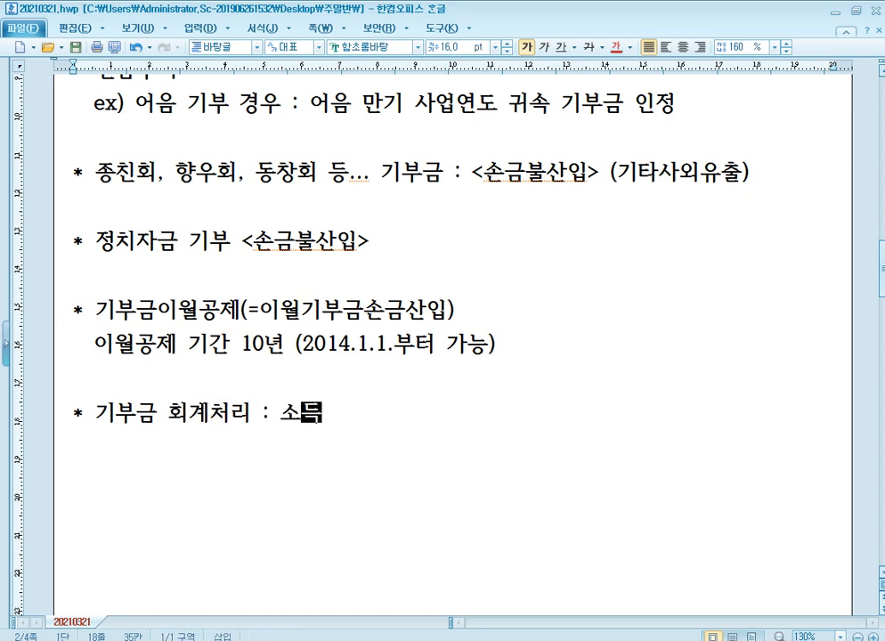
pyautogui.write('금액조정하ㅂ계표')
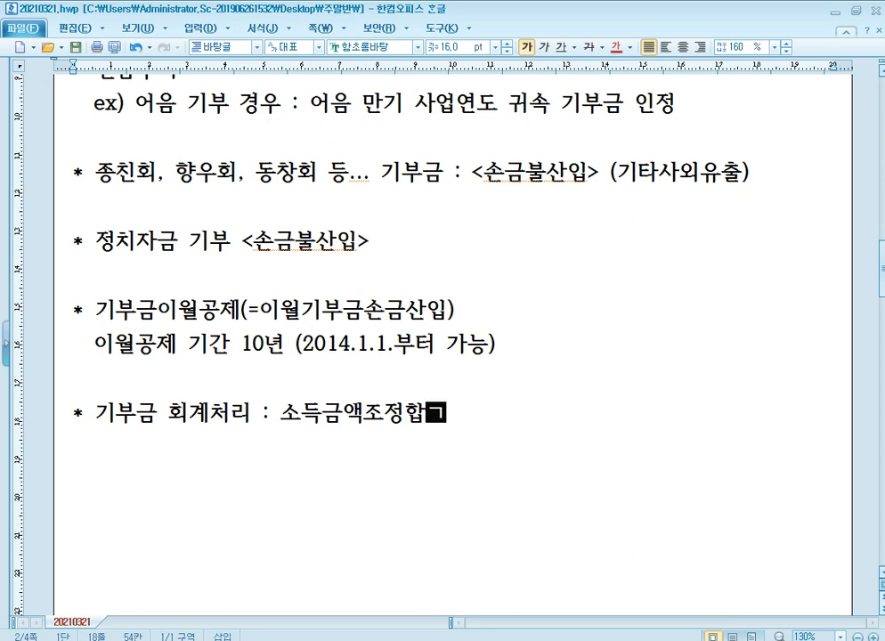
pyautogui.write('에서 세무조정')
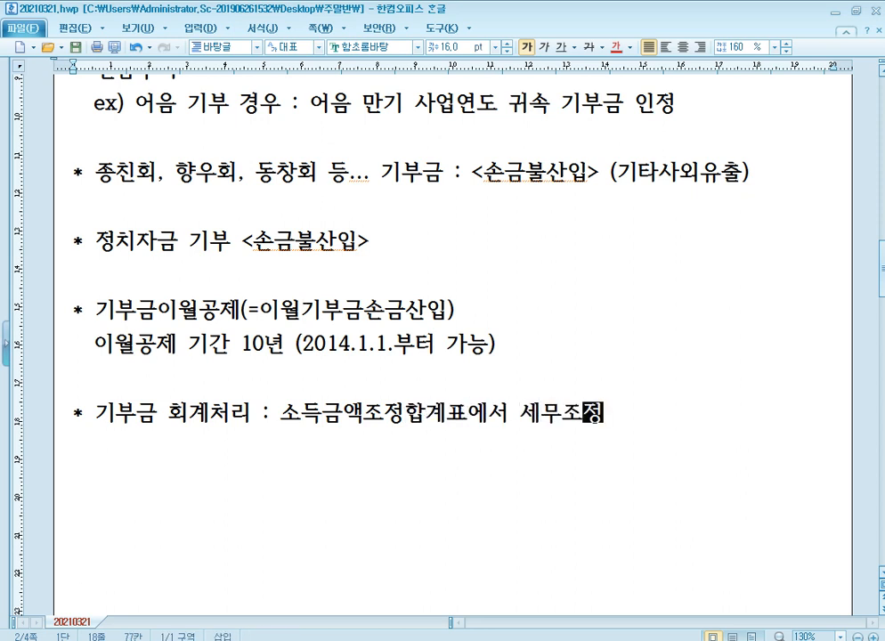
# Step: Add the bullet "* 기부금 한도초과, 이월기부금손금산입 : 법인세과세표준및세액조정계산서 세무조정" directly below the 회계처리 bullet
pyautogui.press('Return')
pyautogui.write('* ')
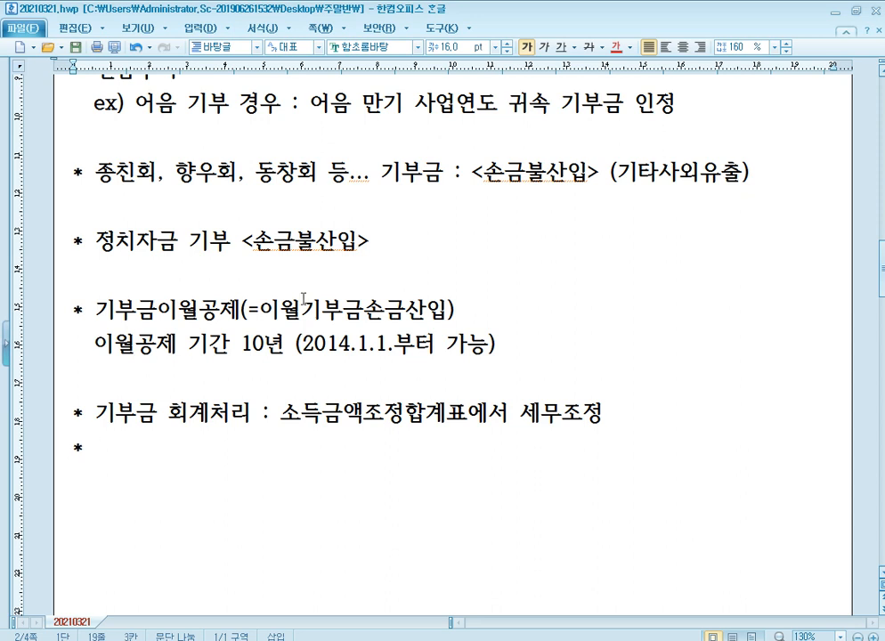
pyautogui.write('기부금 한도초과, ㅇ')
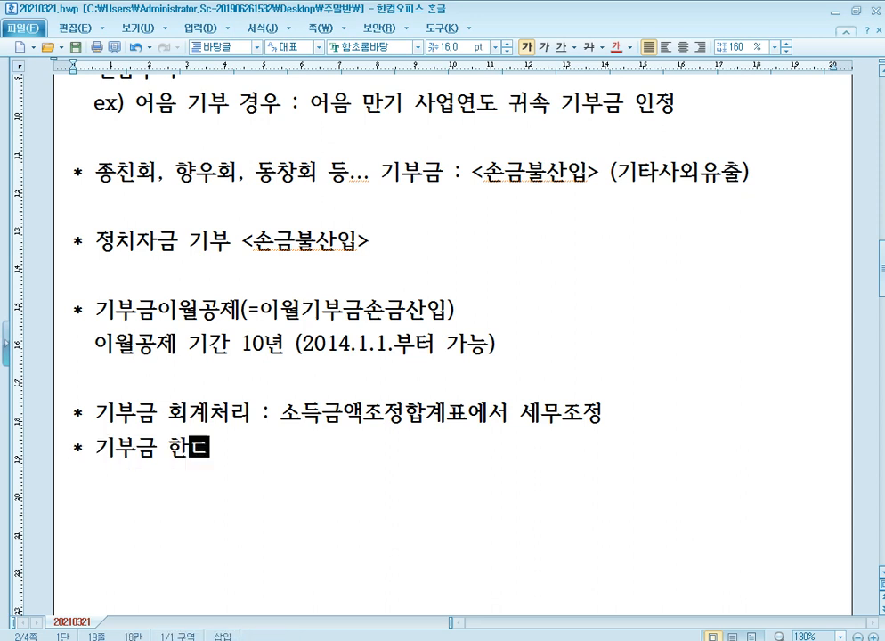
pyautogui.write('이월기부금ㅅ')
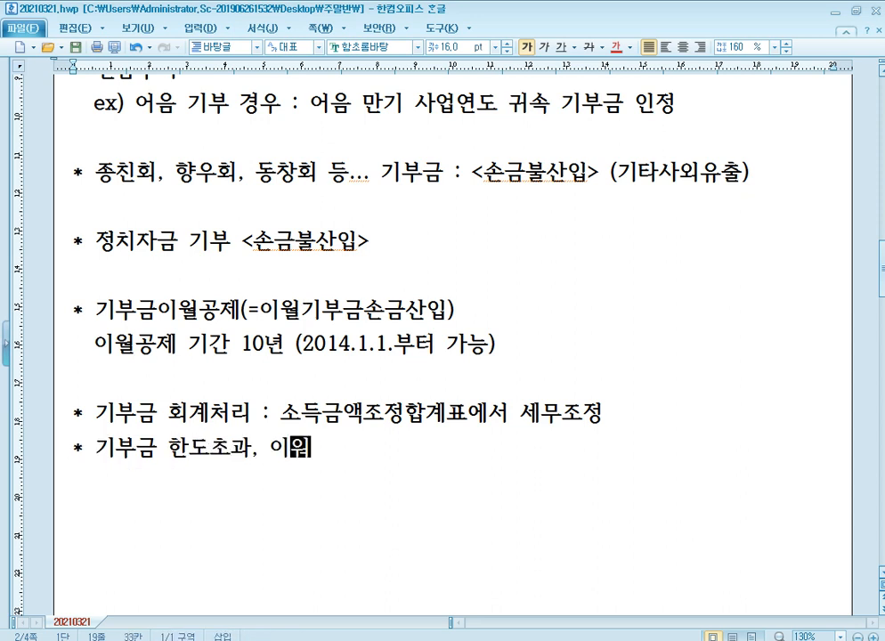
pyautogui.write('손금산입 ')
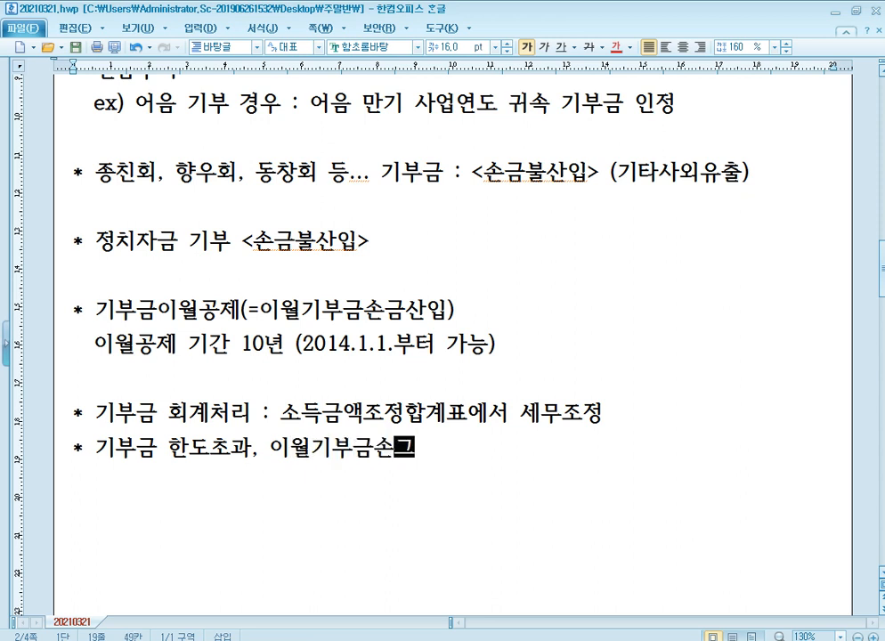
pyautogui.write(':')
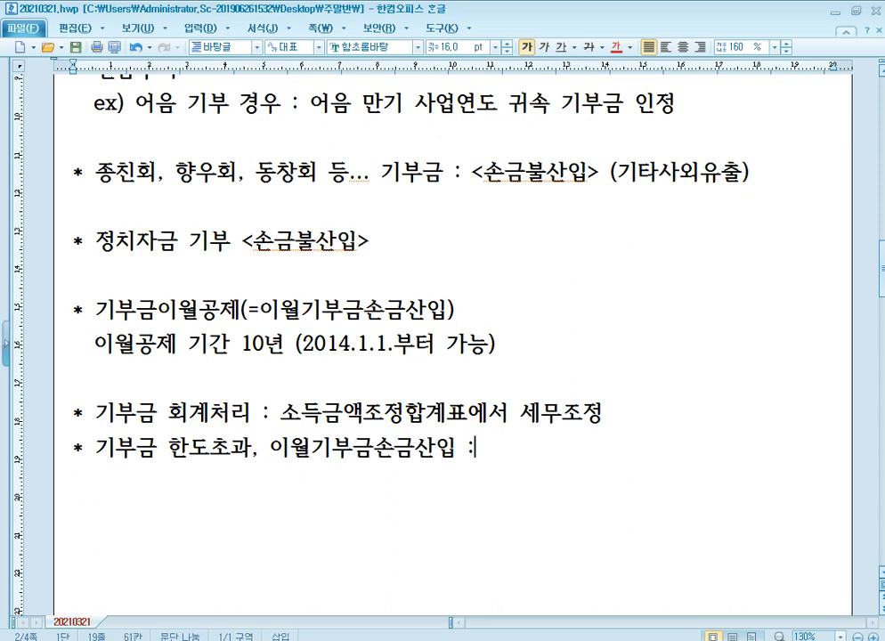
pyautogui.write(' 법ㅇ인세')
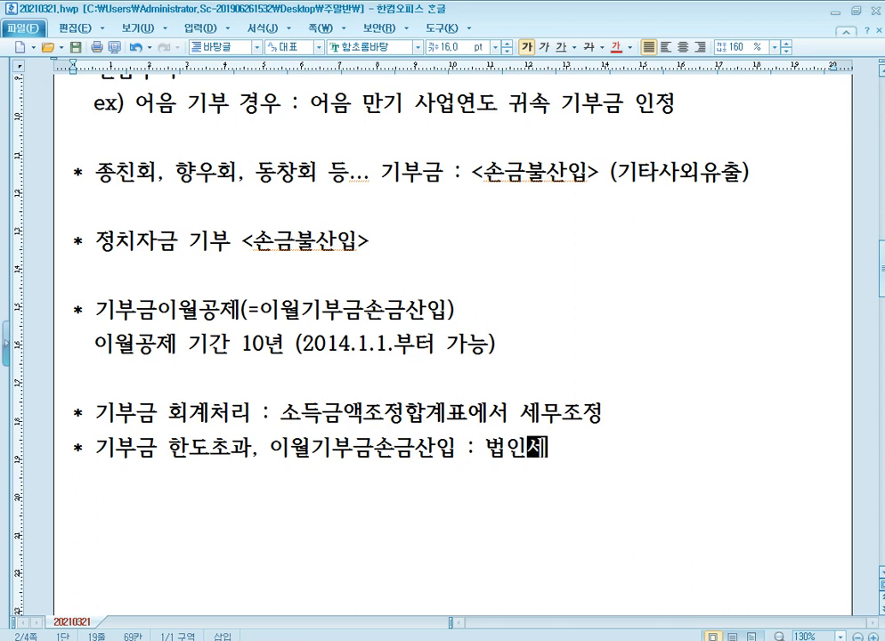
pyautogui.write('과세표주준')
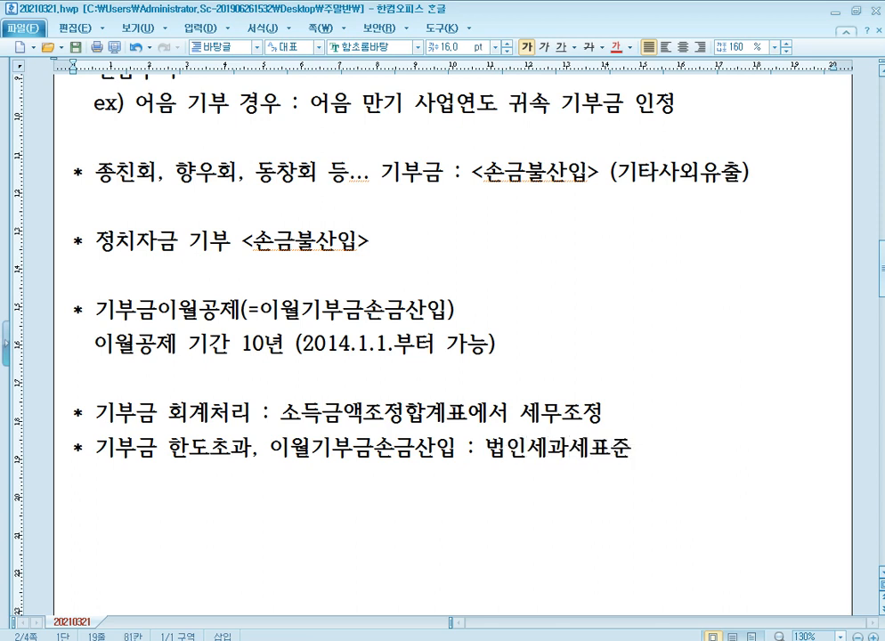
pyautogui.write('및ㅅ세')
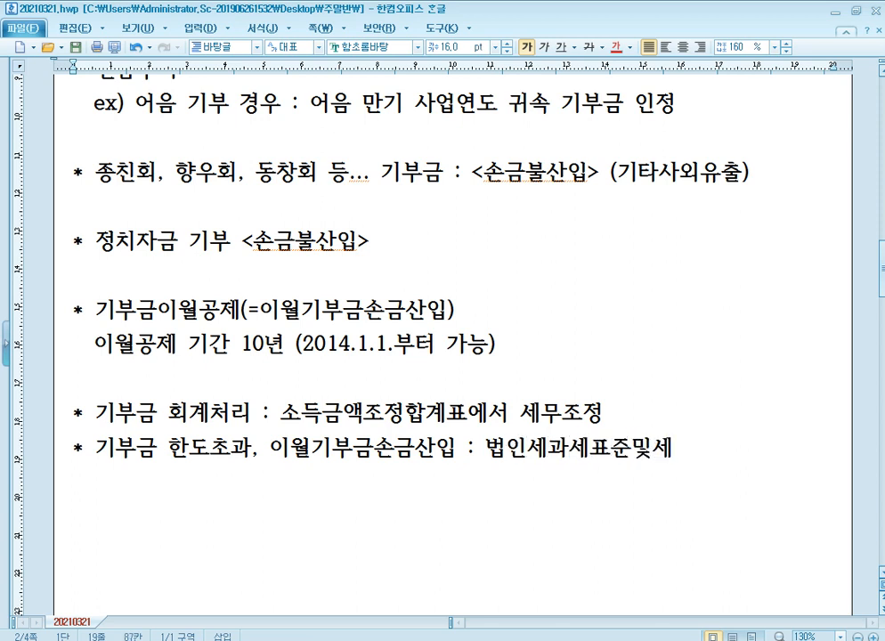
pyautogui.write('액조정계산서')
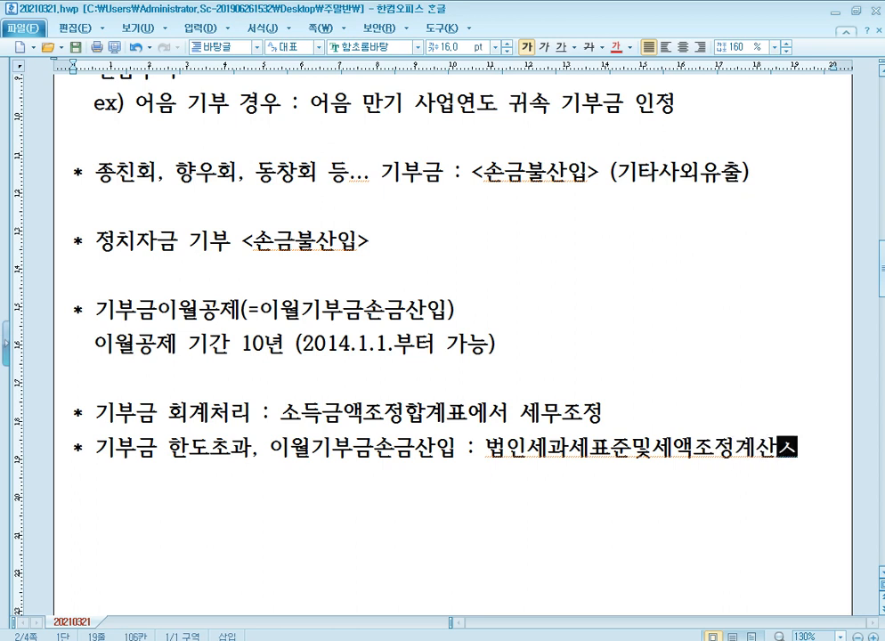
pyautogui.write(' 세무조정')
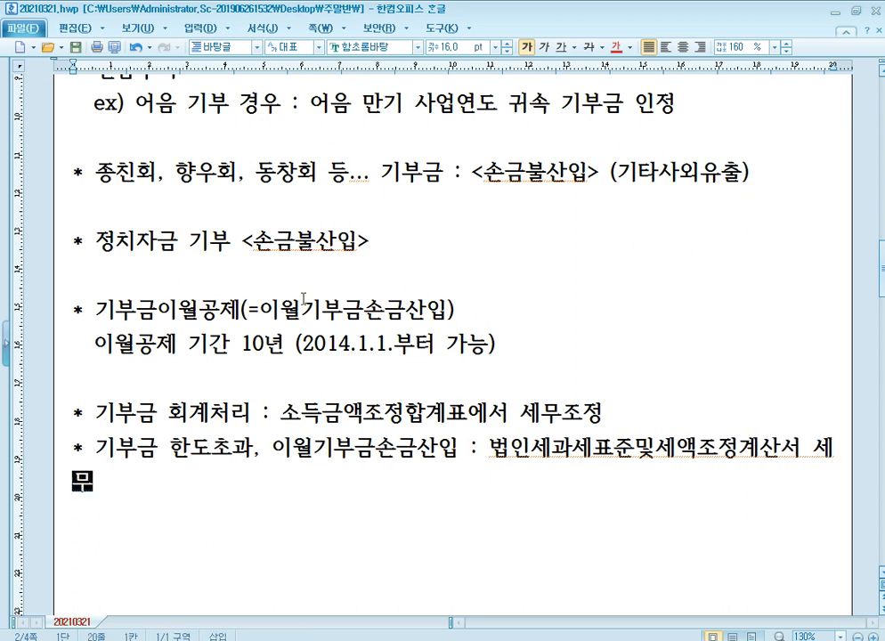
# Step: Move ": 법인세과세표준및세액조정계산서 세무조정" onto its own indented line below "* 기부금 한도초과, 이월기부금손금산입"
pyautogui.press('Up')
pyautogui.press('Right')
pyautogui.press('Right')
pyautogui.press('Right')
pyautogui.press('Right')
pyautogui.press('Right')
pyautogui.press('Right')
pyautogui.press('Right')
pyautogui.press('Right')
pyautogui.press('Right')
pyautogui.press('Right')
pyautogui.press('Right')
pyautogui.press('Right')
pyautogui.press('Right')
pyautogui.press('Right')
pyautogui.press('Right')
pyautogui.press('Right')
pyautogui.press('Right')
pyautogui.press('Right')
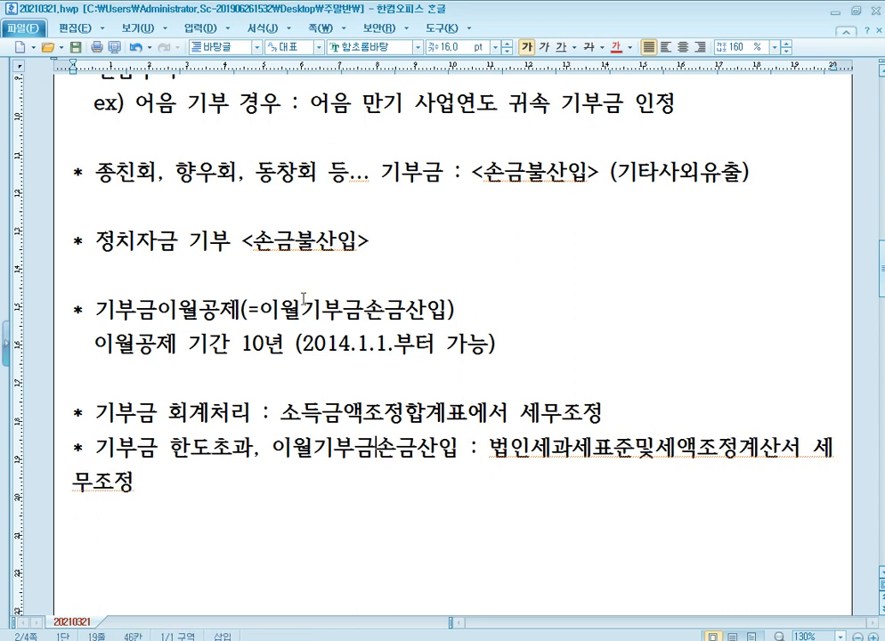
pyautogui.press('Left')
pyautogui.press('BackSpace')
pyautogui.press('Return')
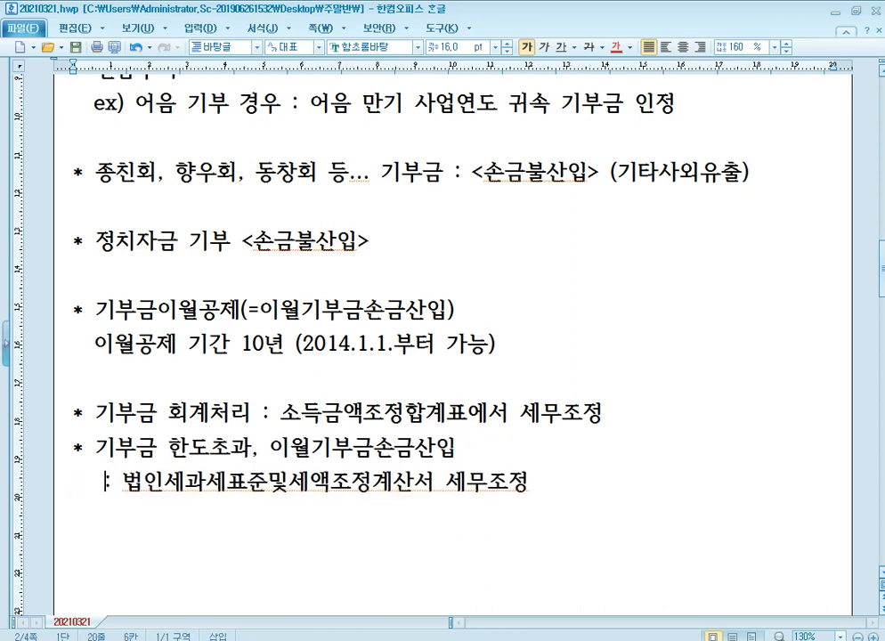
pyautogui.press('End')
# Step: Leave a blank line below the 한도초과 bullet and add the heading "[참고]"
pyautogui.scroll(-3, 499, 317)
pyautogui.scroll(-3, 498, 318)
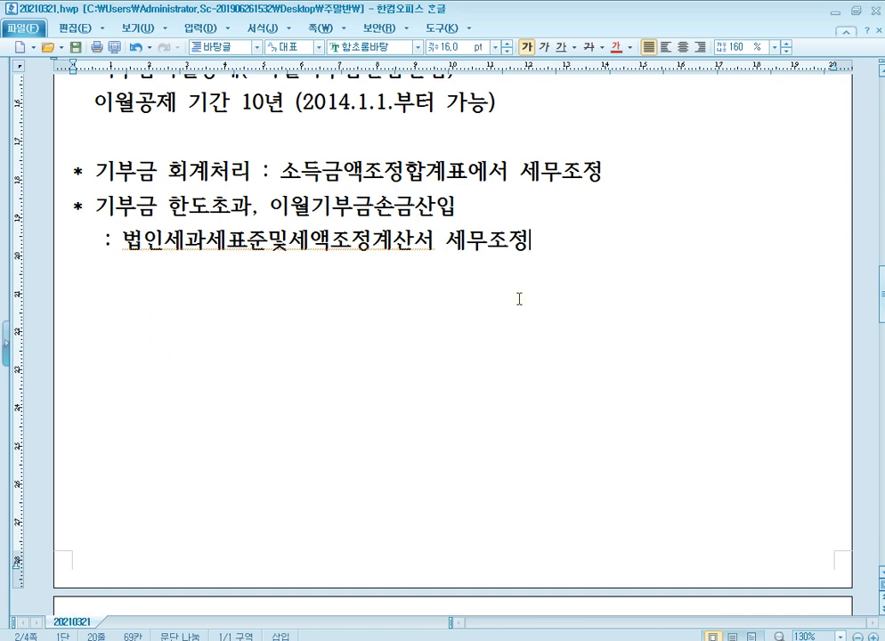
pyautogui.press('Return')
pyautogui.press('Return')
pyautogui.write('[참')
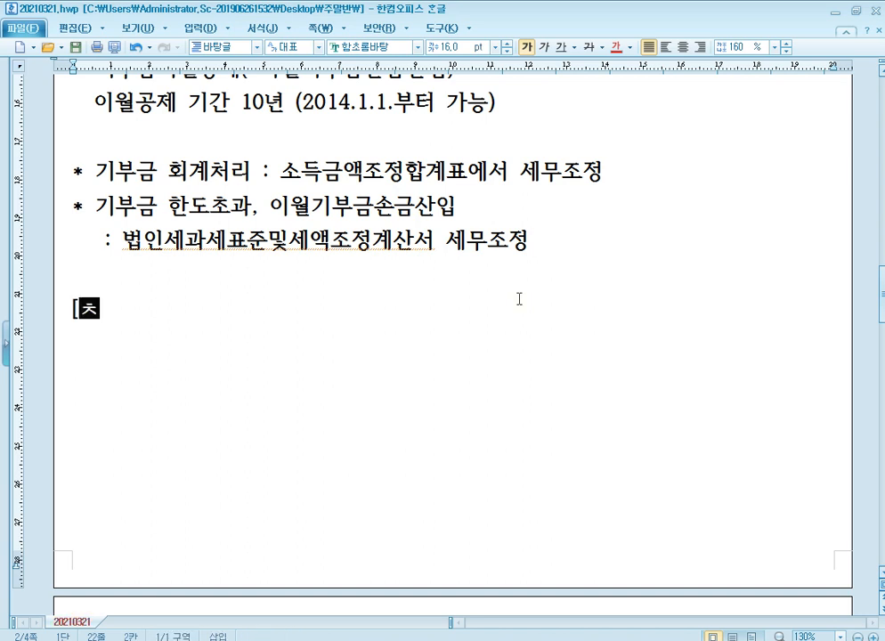
pyautogui.write('고]')
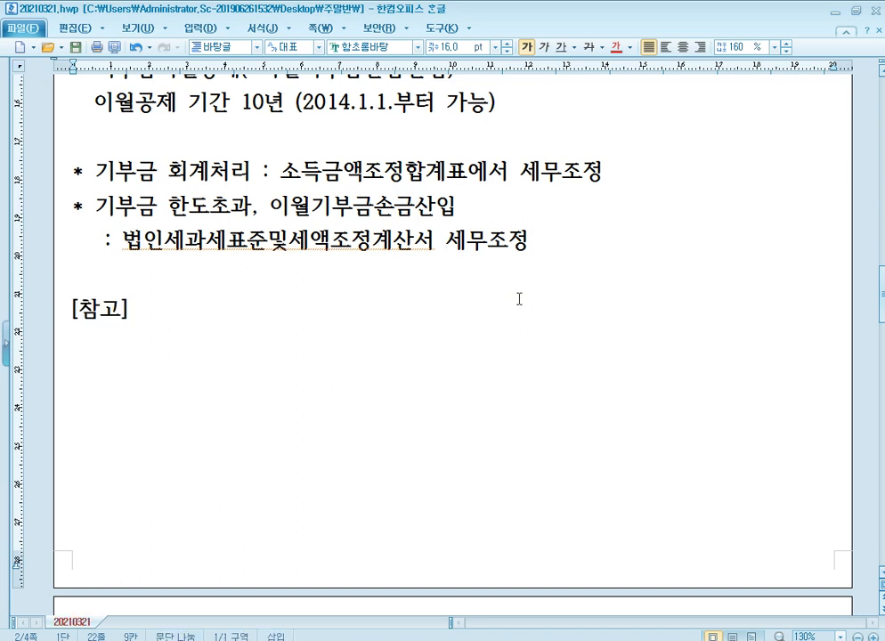
# Step: Add the line "결산서상 당기순이익 ------------> 각사업연도소득금액" under the [참고] heading
pyautogui.press('Return')
pyautogui.write('겨ㄹ산서상 당기')
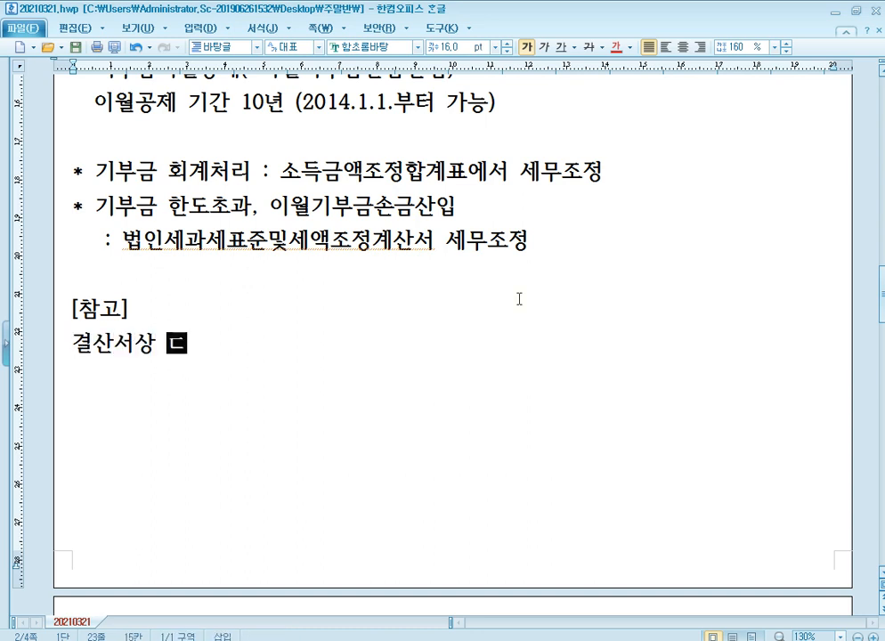
pyautogui.write('순이익')
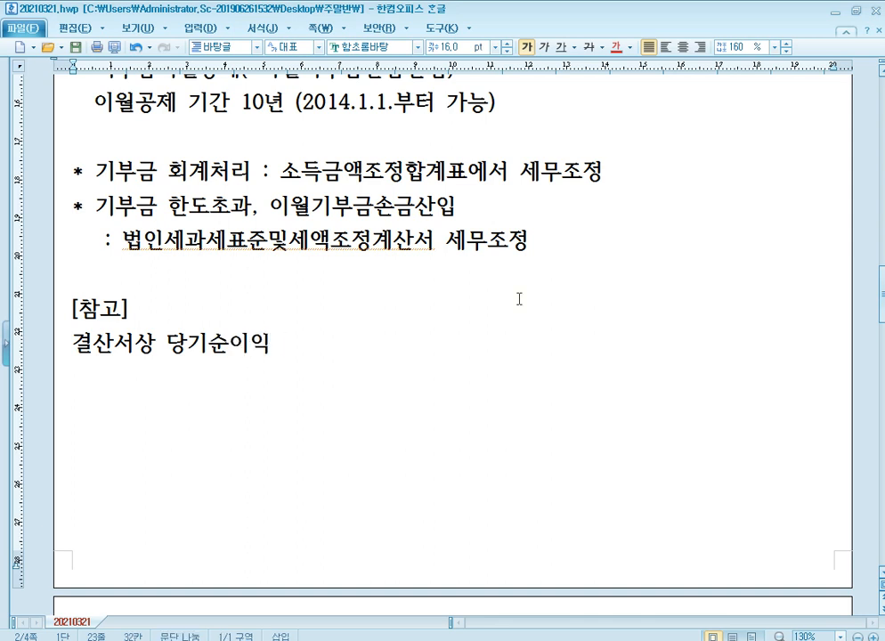
pyautogui.write(' ---------->')
pyautogui.press('Left')
pyautogui.write('--')
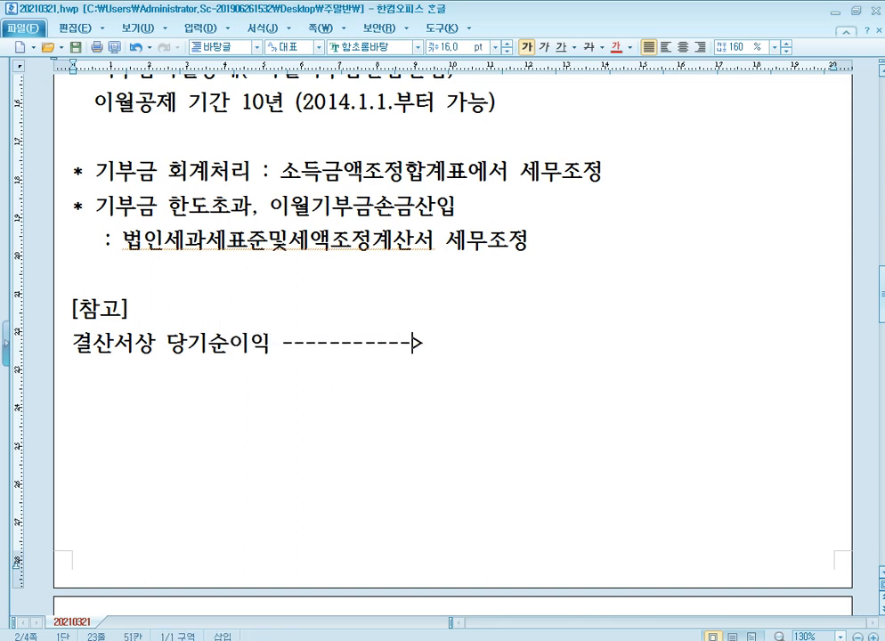
pyautogui.press('Right')
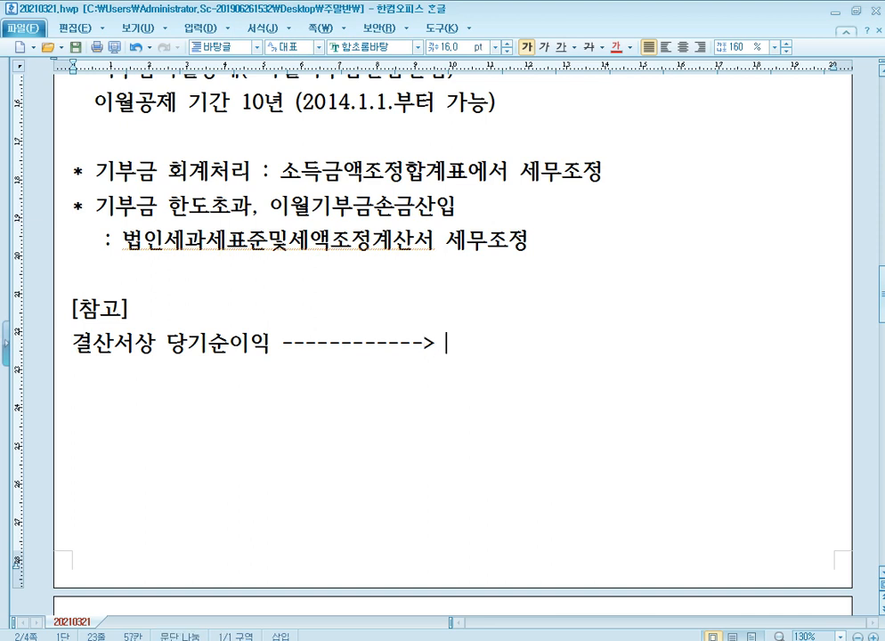
pyautogui.write('각사업')
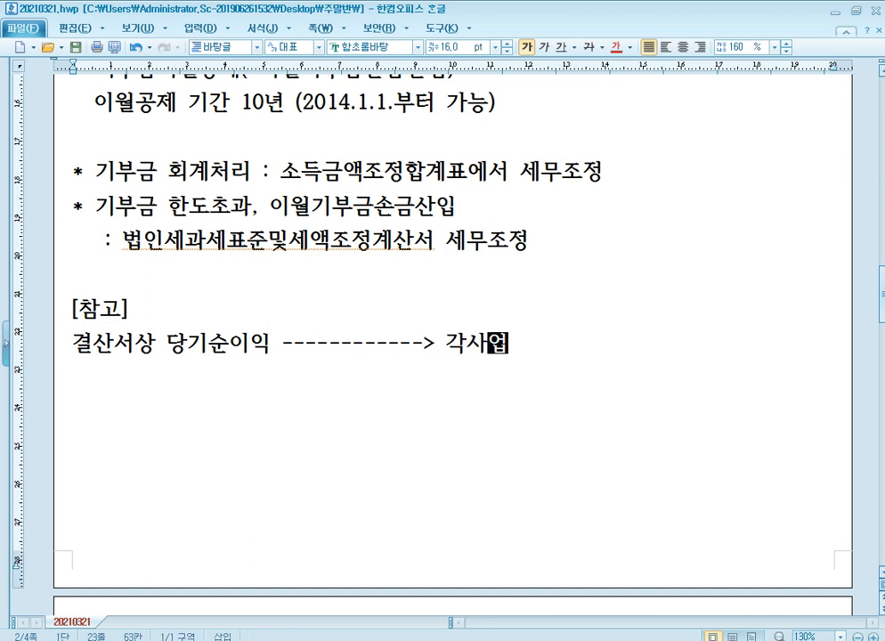
pyautogui.write('연도소')
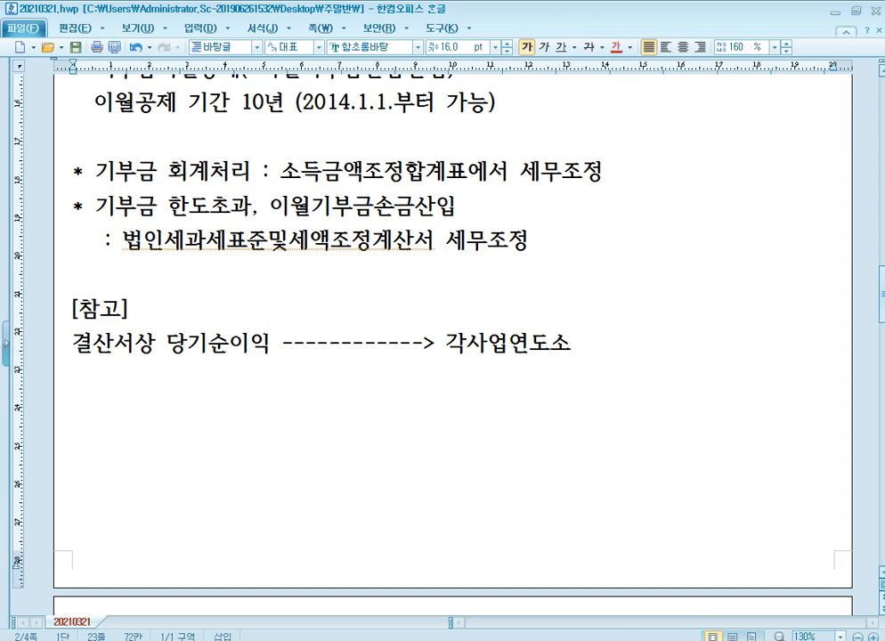
pyautogui.write('득금애ㄱ')
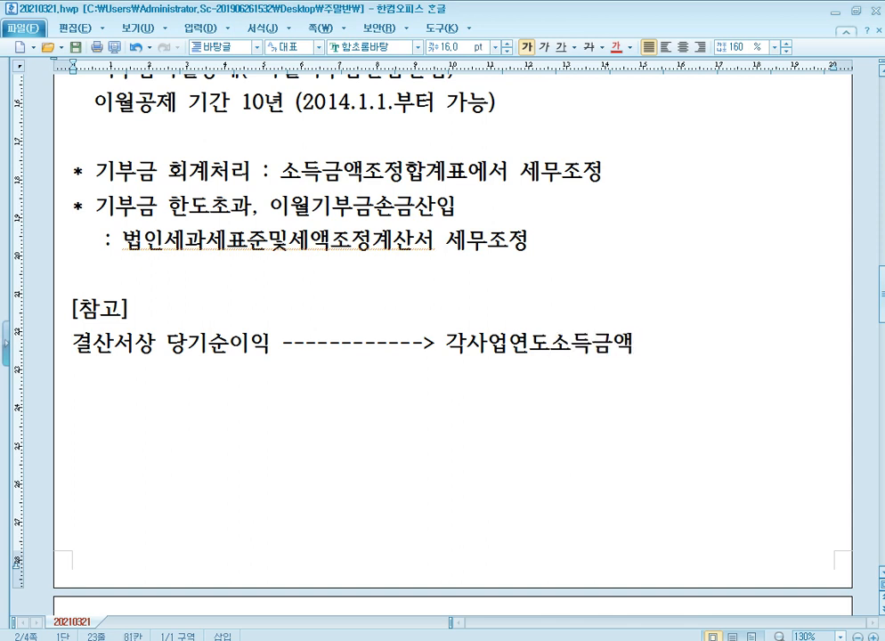
# Step: Add "세무조정" on the line below, indented so it sits beneath the middle of the dashed arrow
pyautogui.press('Return')
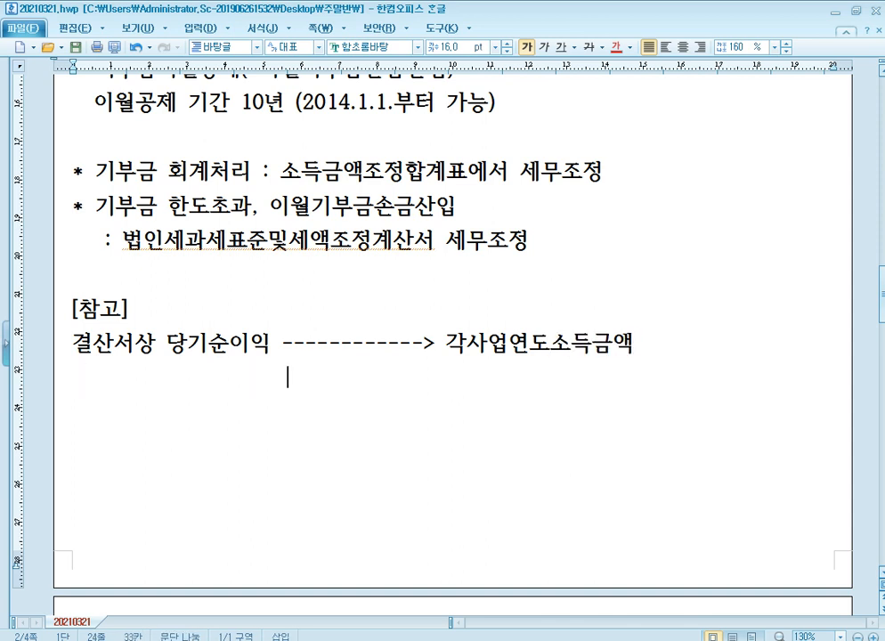
pyautogui.write('세무조정')
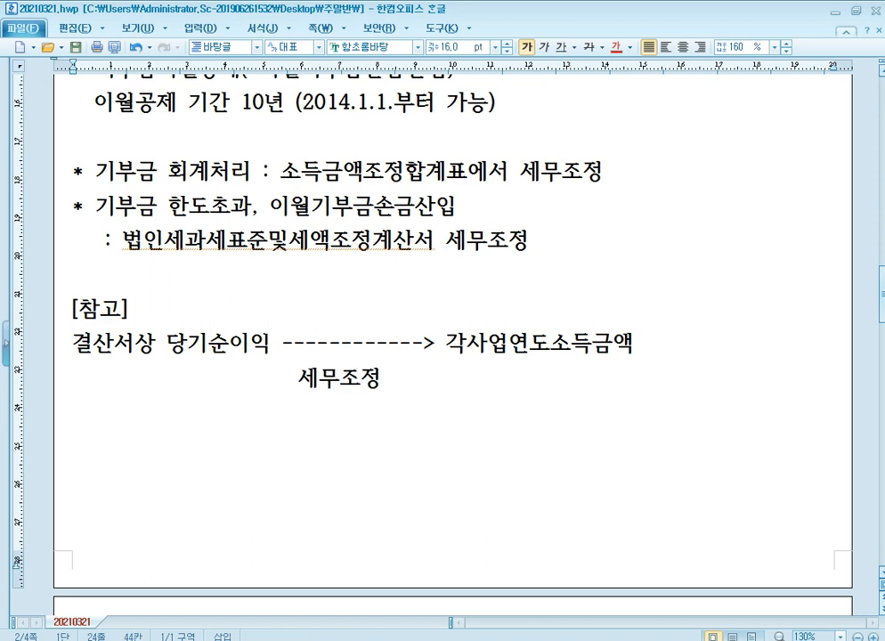
pyautogui.press('Home')
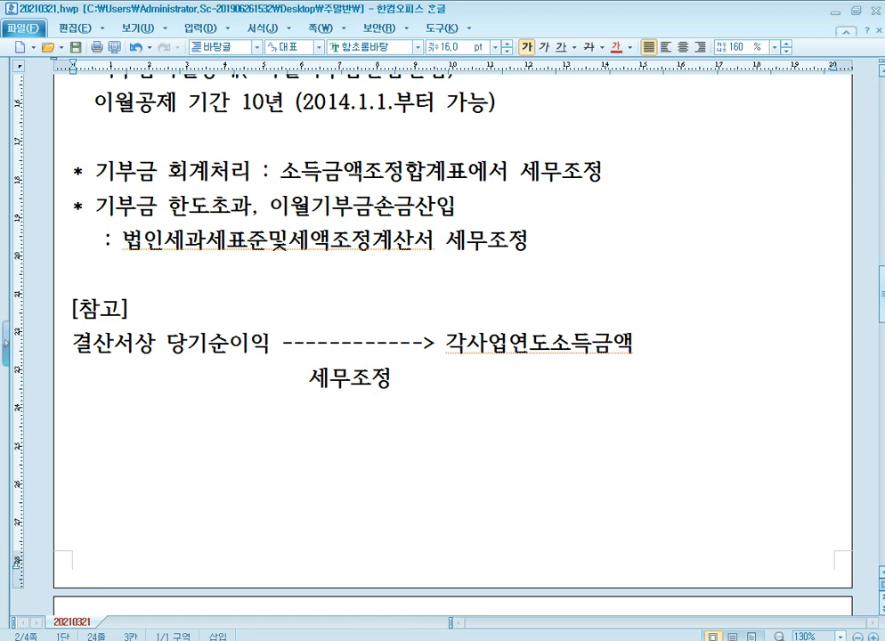
# Step: Switch to KcLep and open the 법인세과세표준및세액조정계산서 form from 법인조정 II
pyautogui.moveTo(395, 640)
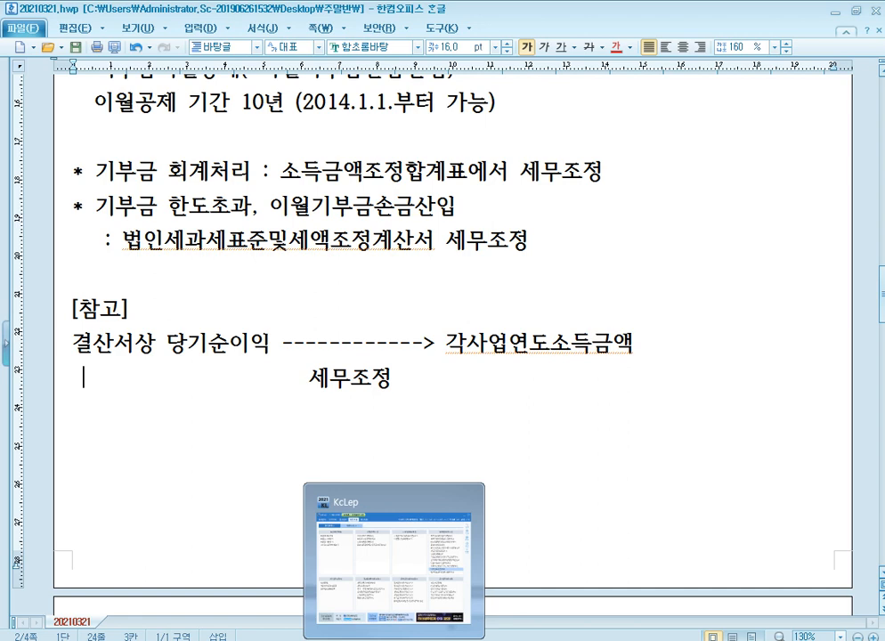
pyautogui.click(395, 557)
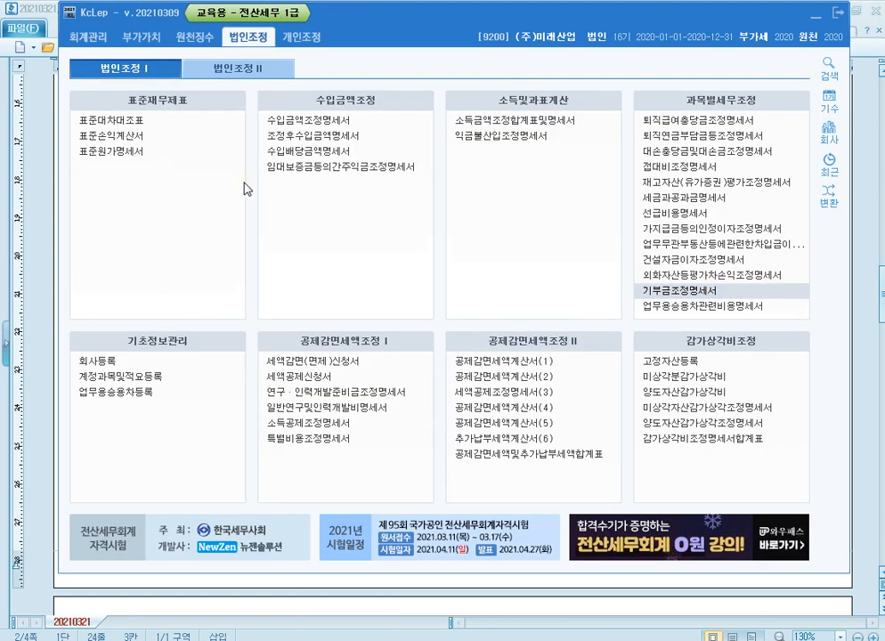
pyautogui.click(224, 69)
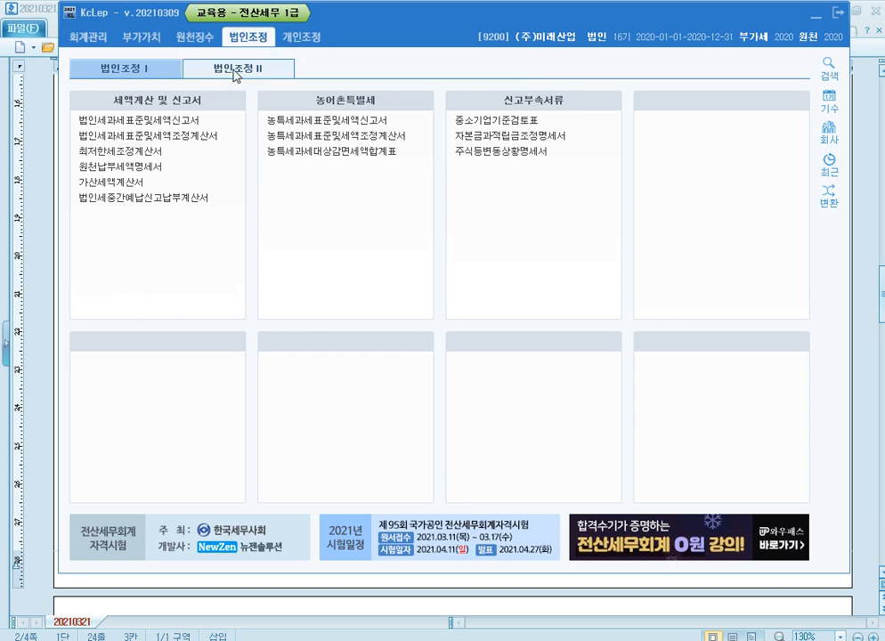
pyautogui.click(217, 142)
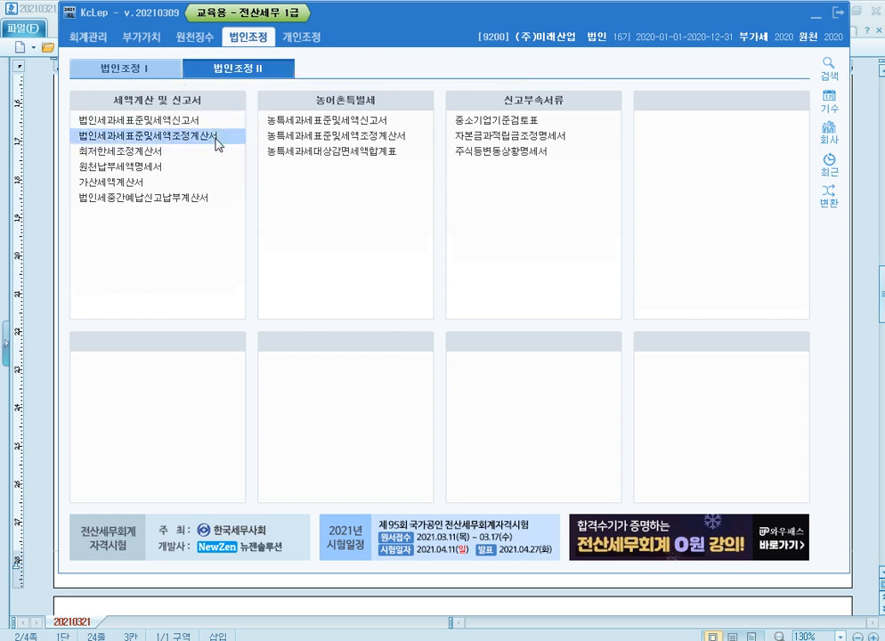
# Step: With the screen pen, box rows 101 and 107 in red with an arrow between them, and box the 소득조정금액 rows in blue
pyautogui.hotkey('ctrl', '2')
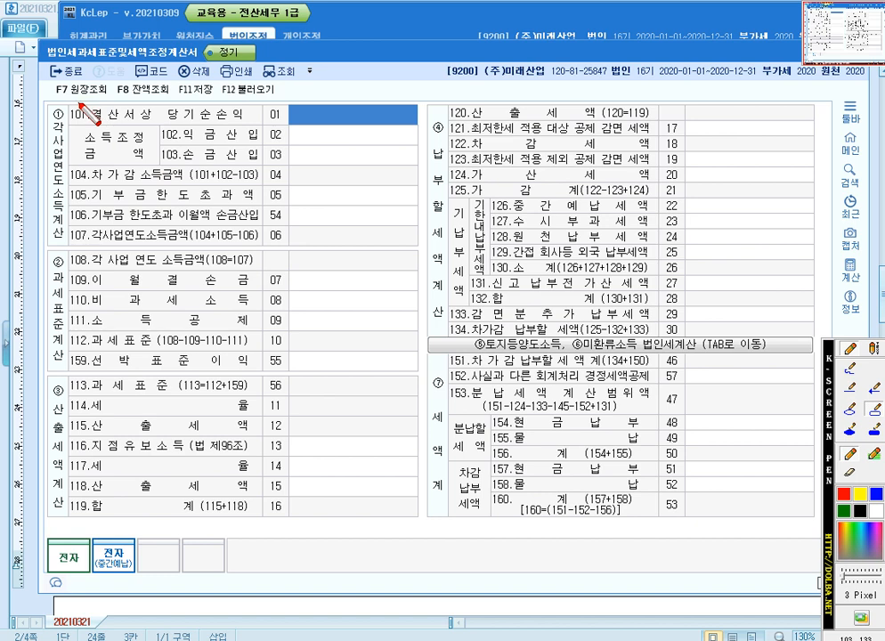
pyautogui.moveTo(119, 131); pyautogui.dragTo(265, 125)
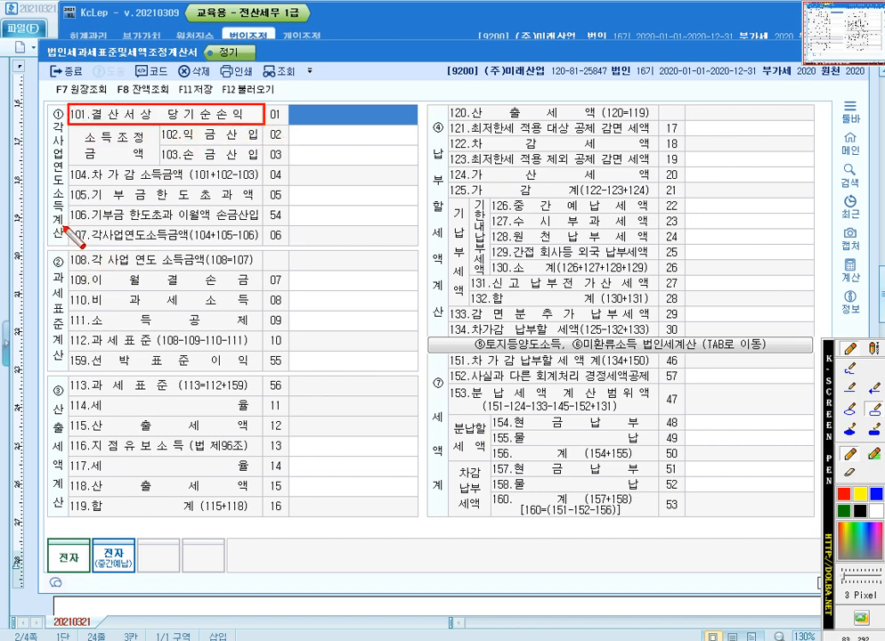
pyautogui.moveTo(64, 227); pyautogui.dragTo(265, 247)
pyautogui.click(875, 386)
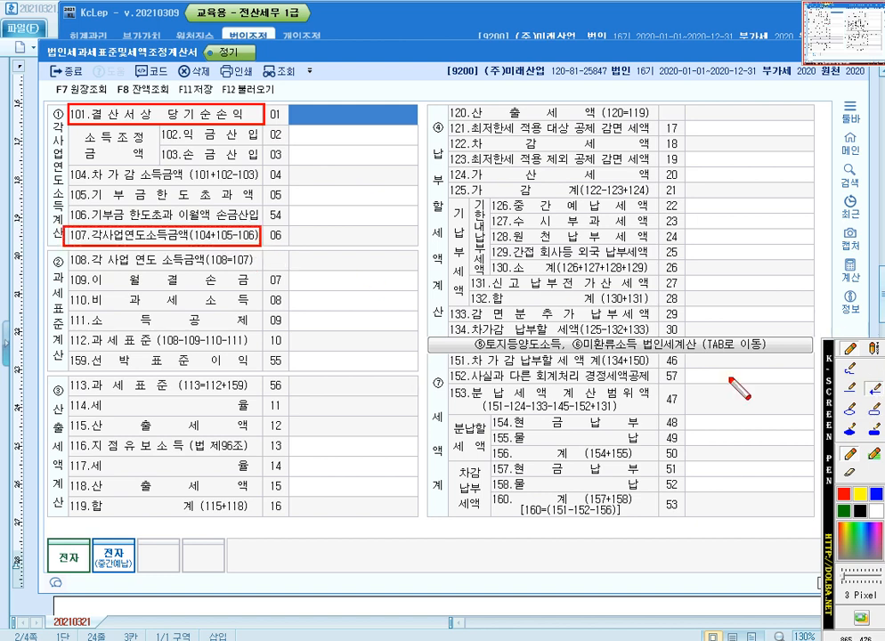
pyautogui.moveTo(75, 128); pyautogui.dragTo(76, 230)
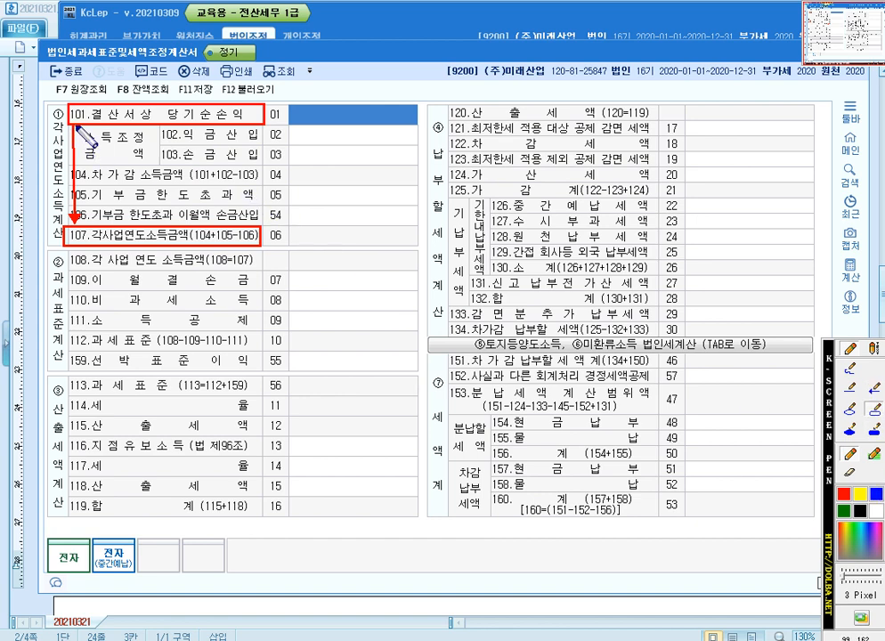
pyautogui.moveTo(75, 125)
pyautogui.mouseDown()
pyautogui.moveTo(175, 127)
pyautogui.moveTo(264, 164)
pyautogui.mouseUp()
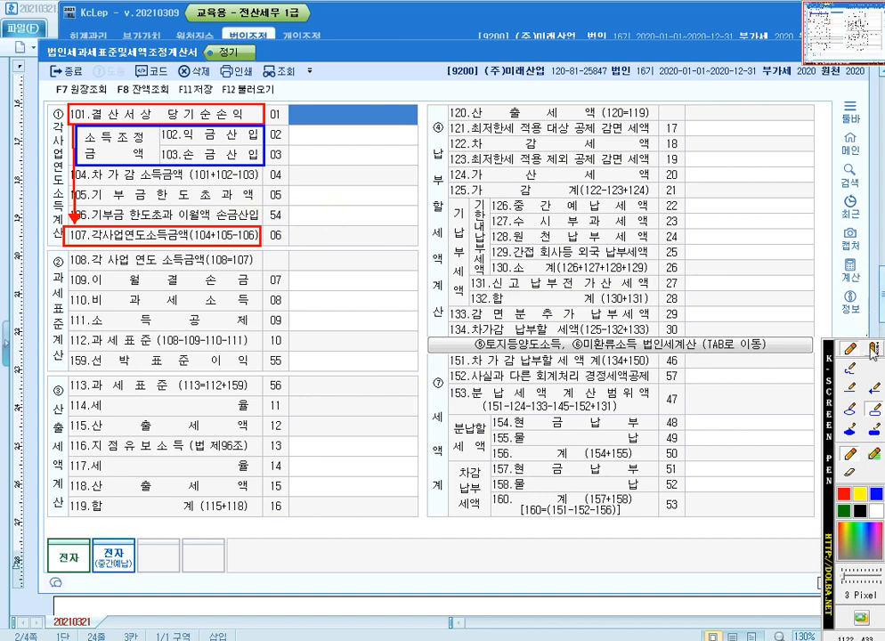
# Step: Write the red text notes "가산조정" beside row 102 익금산입 and "차감조정" beside row 103 손금산입
pyautogui.click(846, 496)
pyautogui.click(875, 350)
pyautogui.click(307, 135)
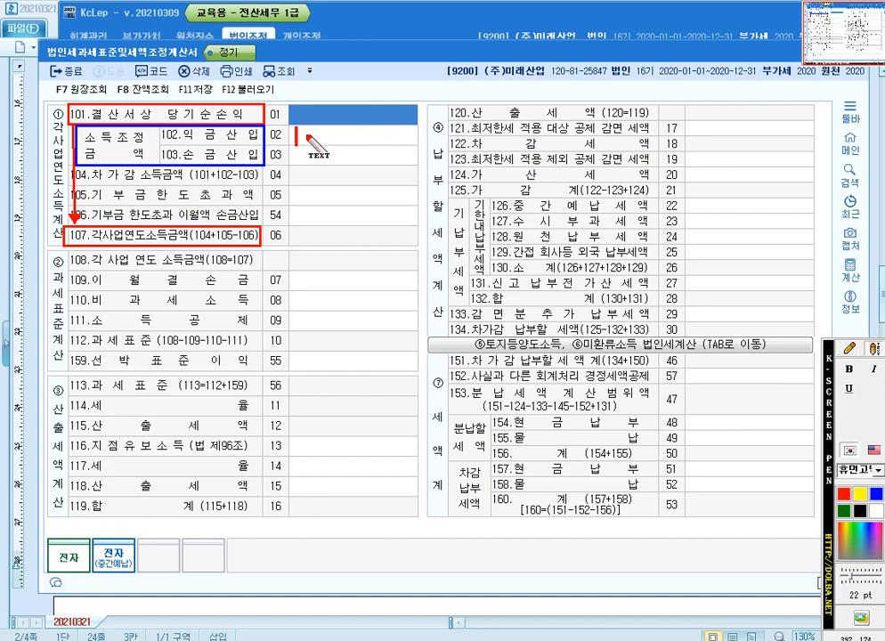
pyautogui.write('r')
pyautogui.press('BackSpace')
pyautogui.write('가사조정')
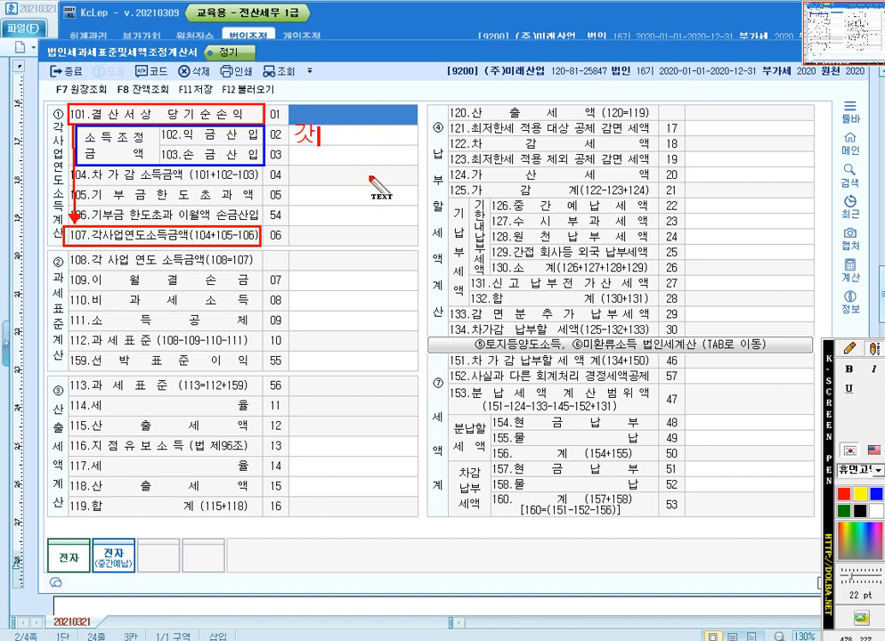
pyautogui.press('BackSpace')
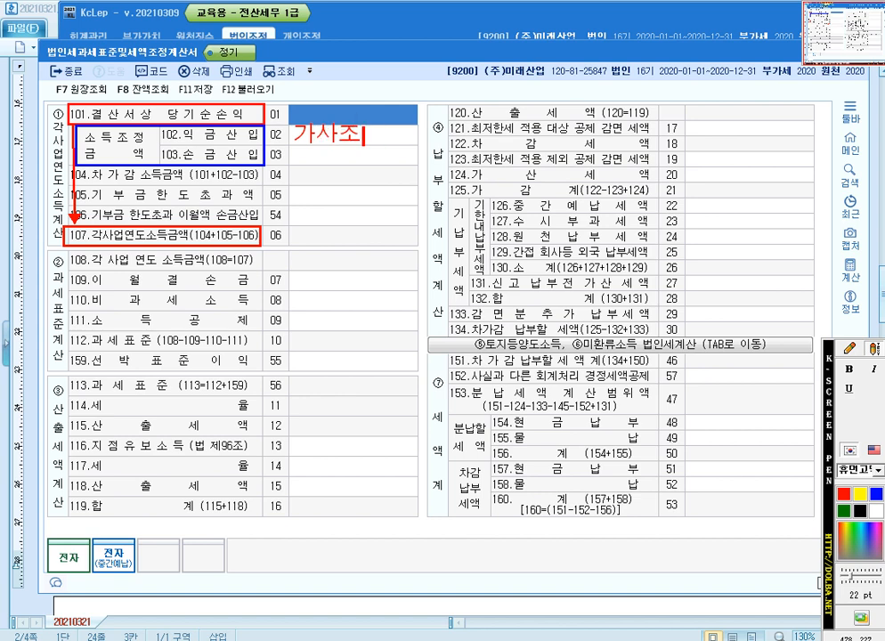
pyautogui.press('BackSpace')
pyautogui.press('BackSpace')
pyautogui.write('사')
pyautogui.press('BackSpace')
pyautogui.write('산조정')
pyautogui.press('Return')
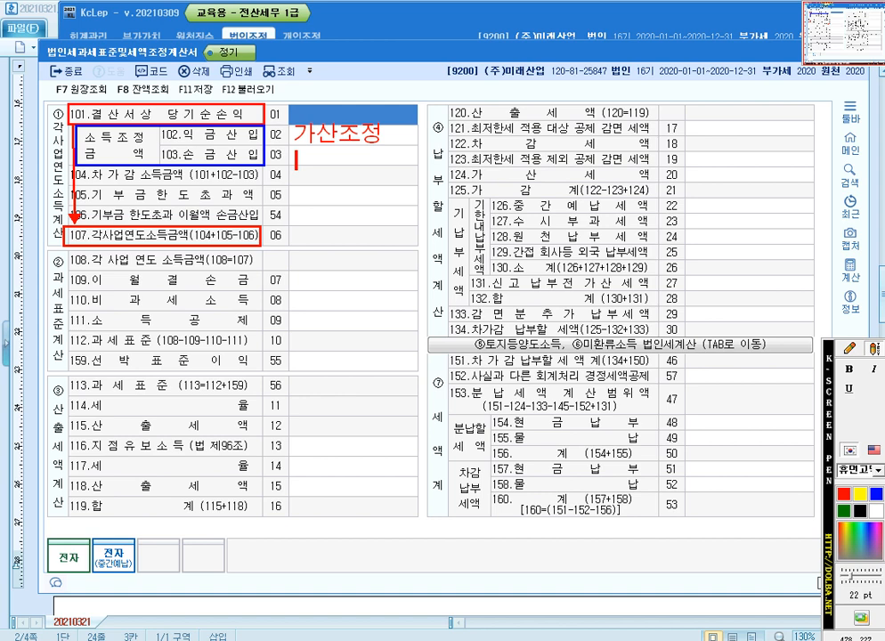
pyautogui.write('차감조정')
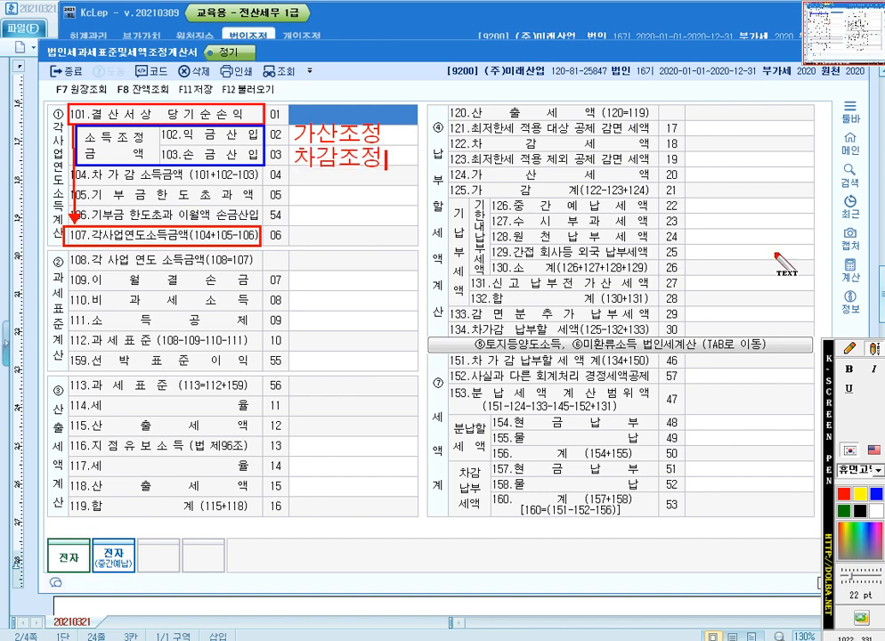
# Step: Write "가산조정" beside row 105 기부금한도초과액 and "차감조정" beside row 106, and exit the screen pen
pyautogui.click(318, 206)
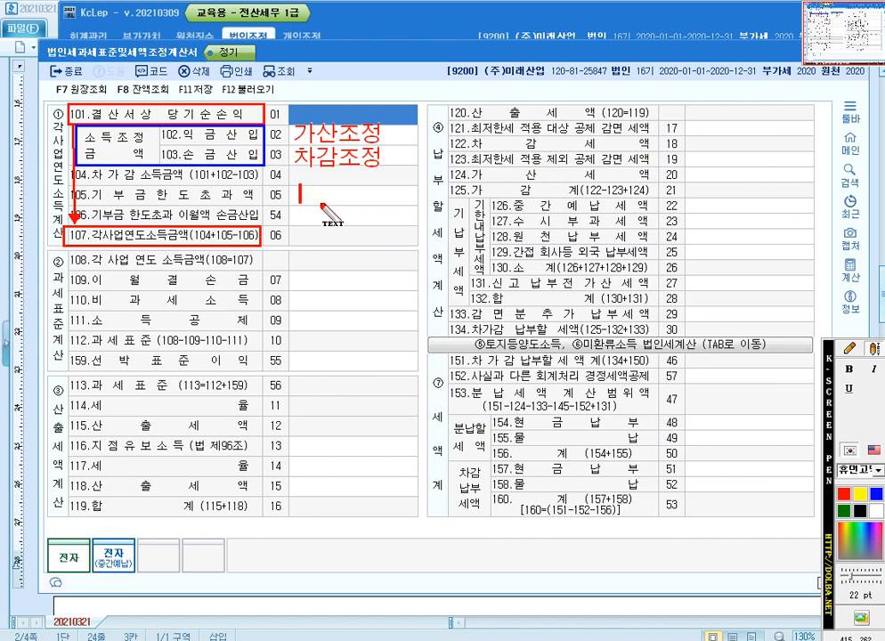
pyautogui.write('rktks')
pyautogui.press('BackSpace')
pyautogui.press('BackSpace')
pyautogui.press('BackSpace')
pyautogui.press('BackSpace')
pyautogui.write('가산조정')
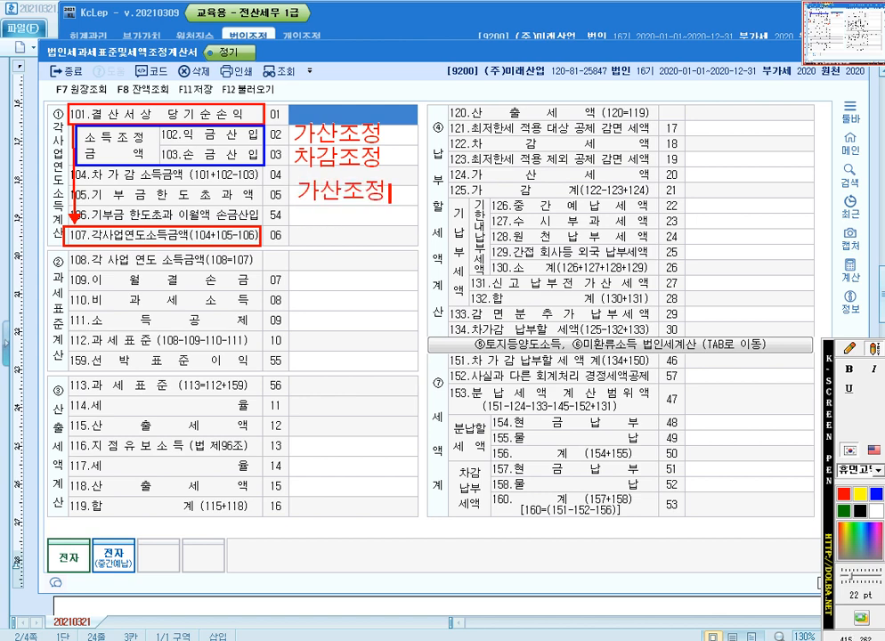
pyautogui.press('Return')
pyautogui.write('차감조정')
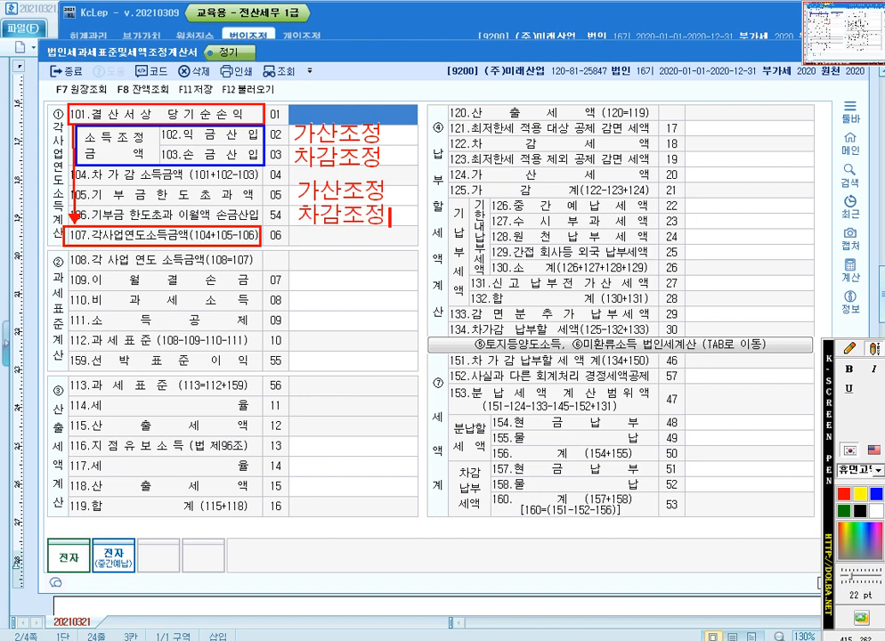
pyautogui.click(850, 348)
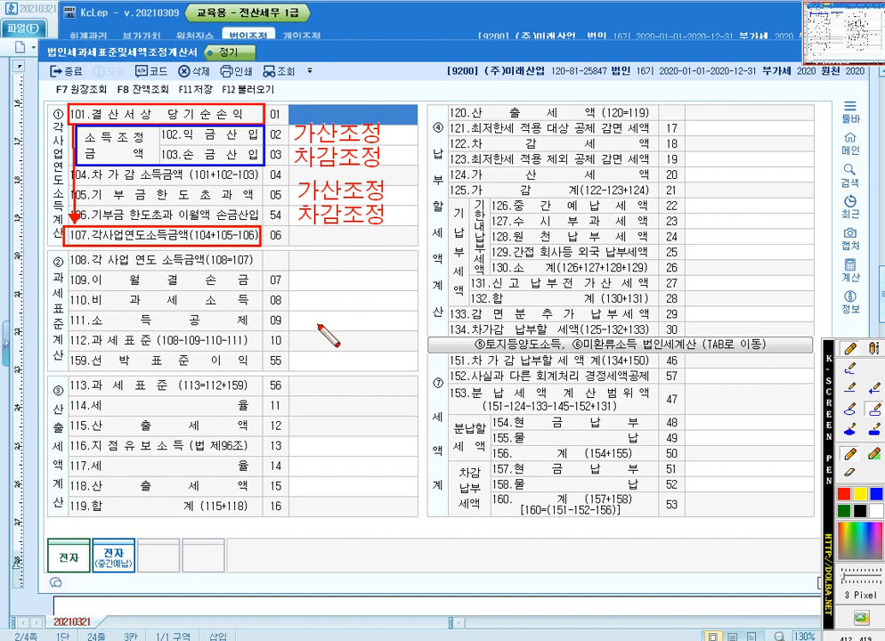
pyautogui.press('Escape')
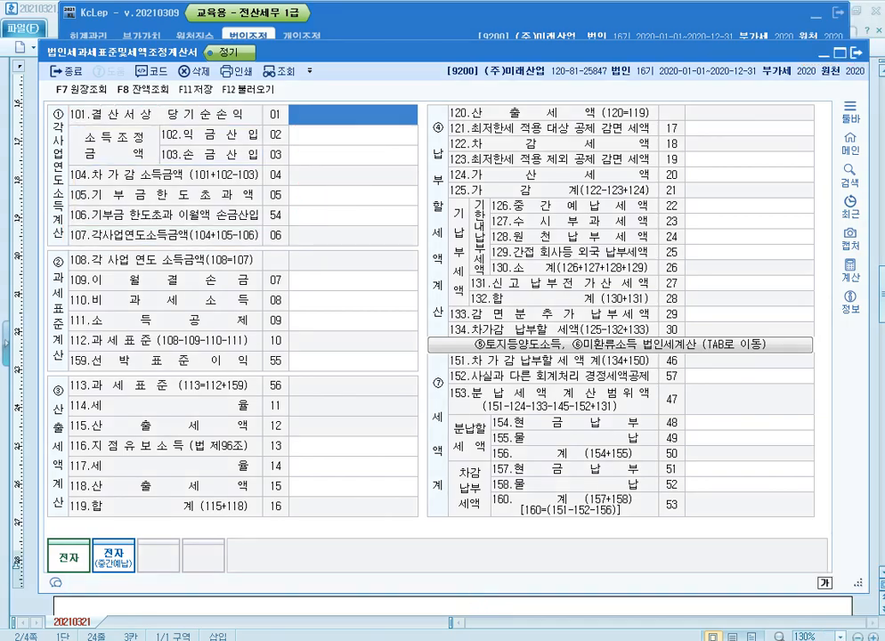
# Step: Switch to 알PDF and examine the table of 법정, 우리사주조합 and 지정기부금 types on page 514
pyautogui.hotkey('alt', 'Tab')
pyautogui.scroll(-2, 130, 399)
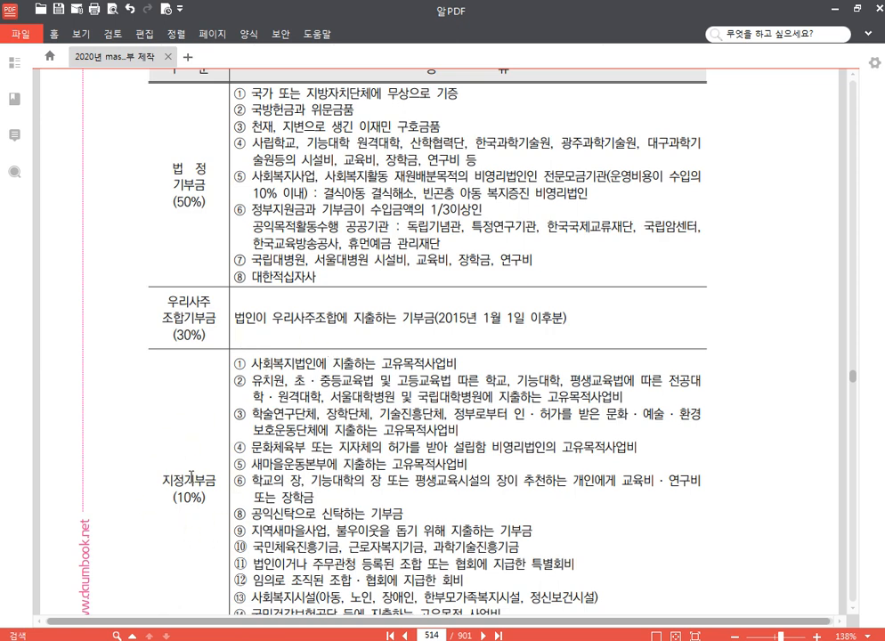
# Step: Switch to the 기부금조정명세서 form and go through the 유형 entries of the donation rows down to 대표이사 대학총동창회
pyautogui.scroll(-3, 210, 462)
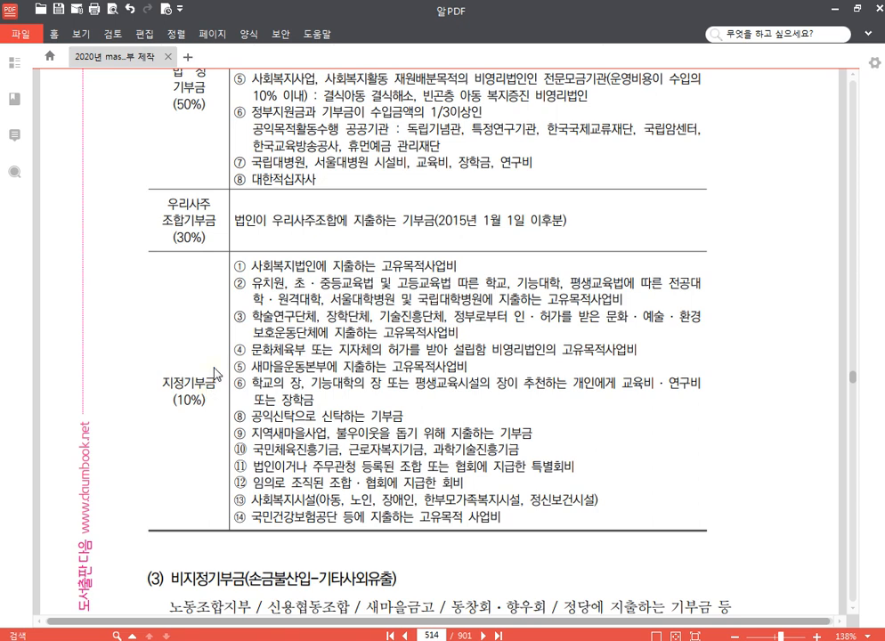
pyautogui.scroll(3, 207, 392)
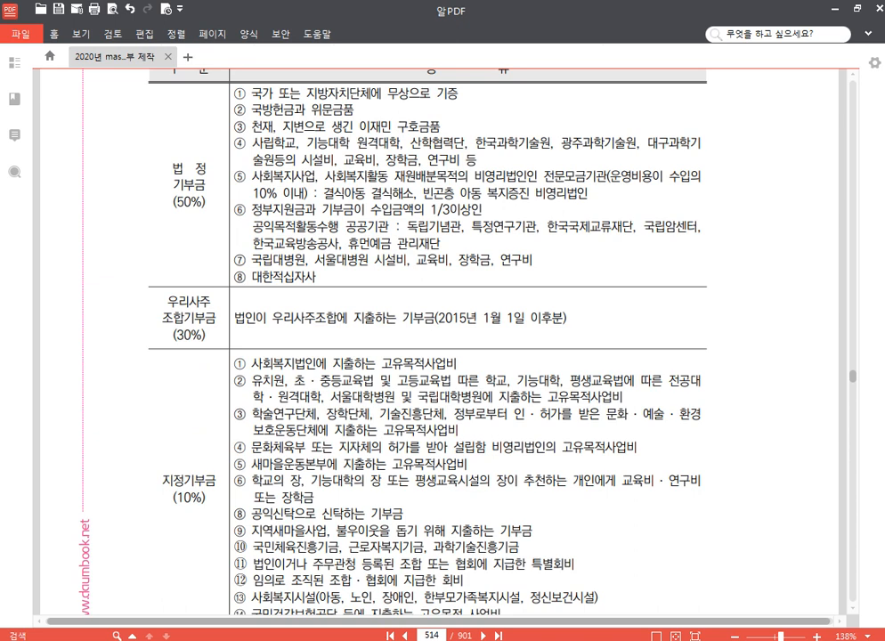
pyautogui.click(431, 640)
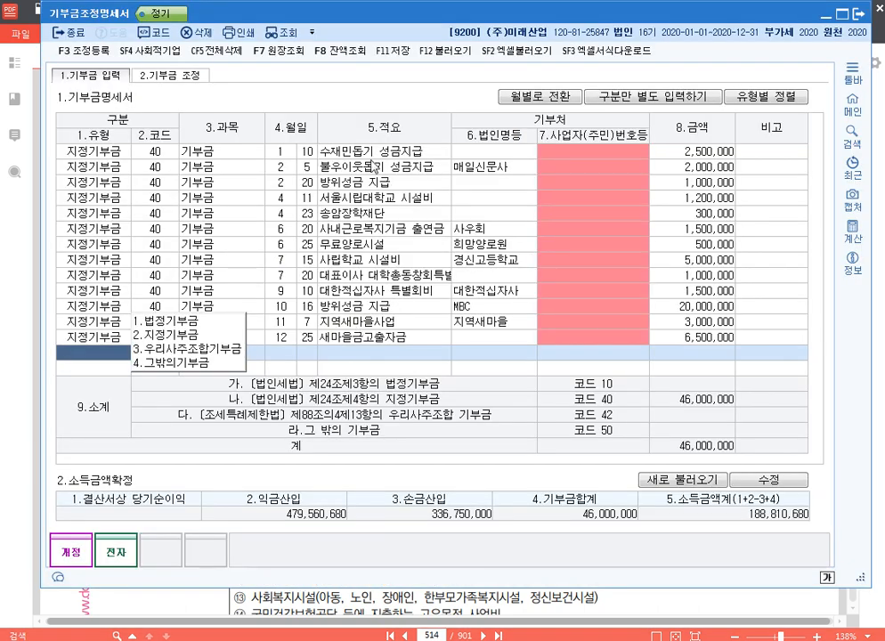
pyautogui.click(96, 152)
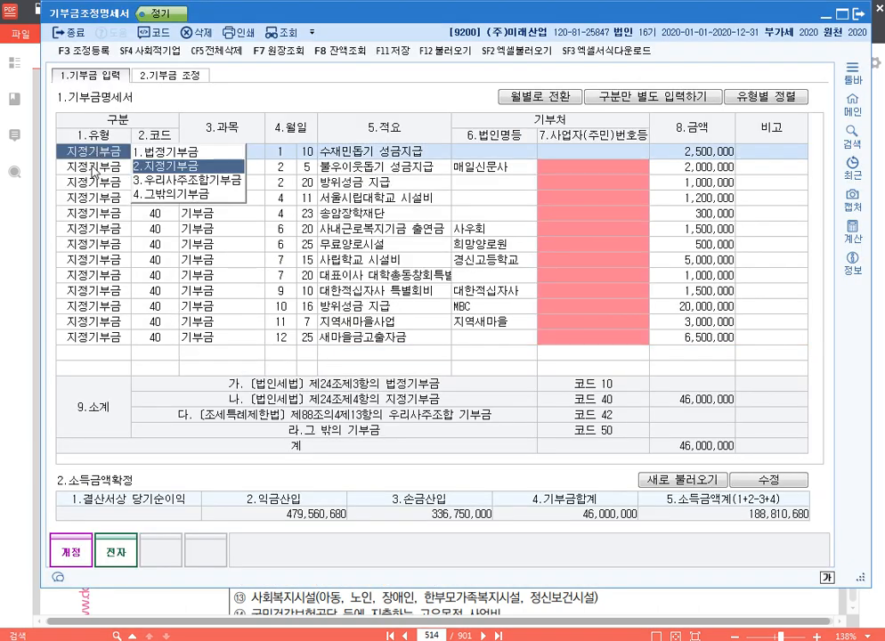
pyautogui.press('Down')
pyautogui.press('Down')
pyautogui.press('Down')
pyautogui.press('Down')
pyautogui.press('Down')
pyautogui.press('Down')
pyautogui.press('Down')
pyautogui.press('Down')
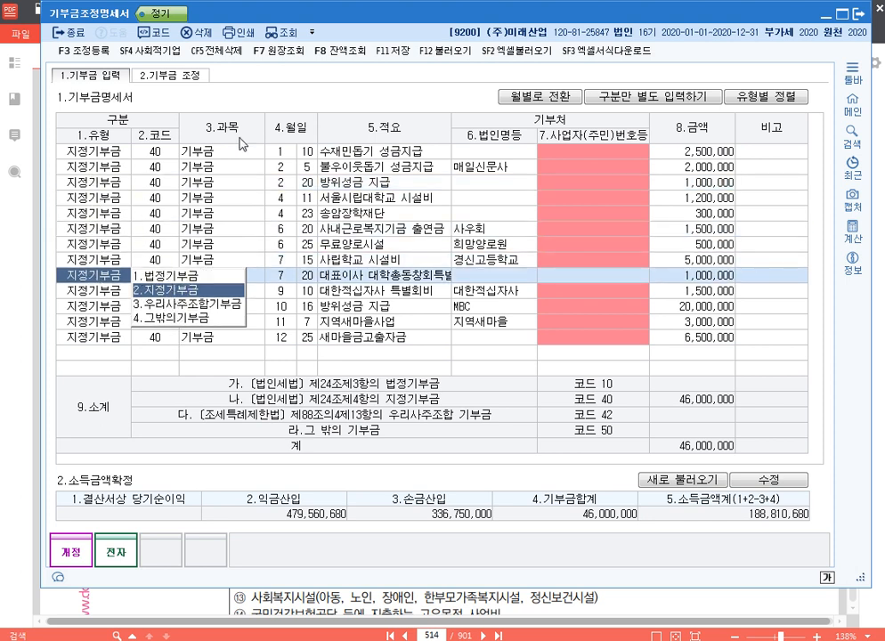
# Step: Review the limit calculations under 2.기부금 조정, and return to the 수재민돕기 성금지급 row in 1.기부금 입력
pyautogui.click(169, 75)
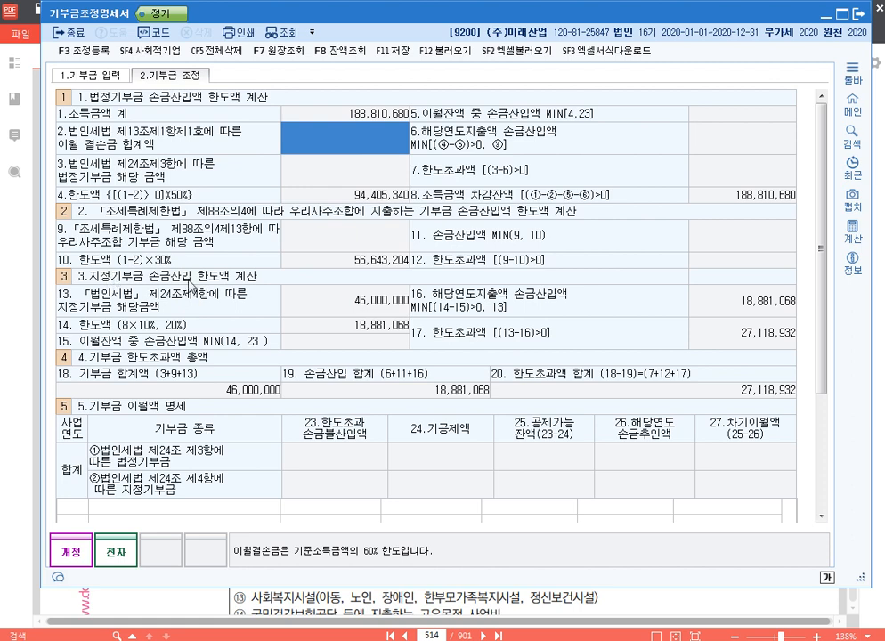
pyautogui.click(89, 75)
pyautogui.click(356, 149)
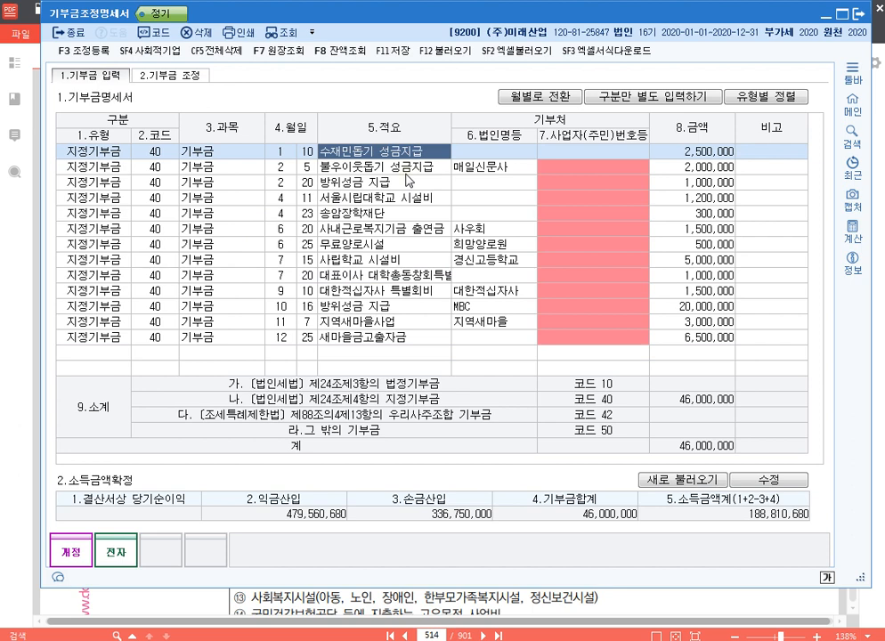
# Step: Switch to 알PDF and underline "전문모금기관" in item ⑤ of the 법정기부금 list on page 514
pyautogui.click(777, 604)
pyautogui.scroll(2, 551, 374)
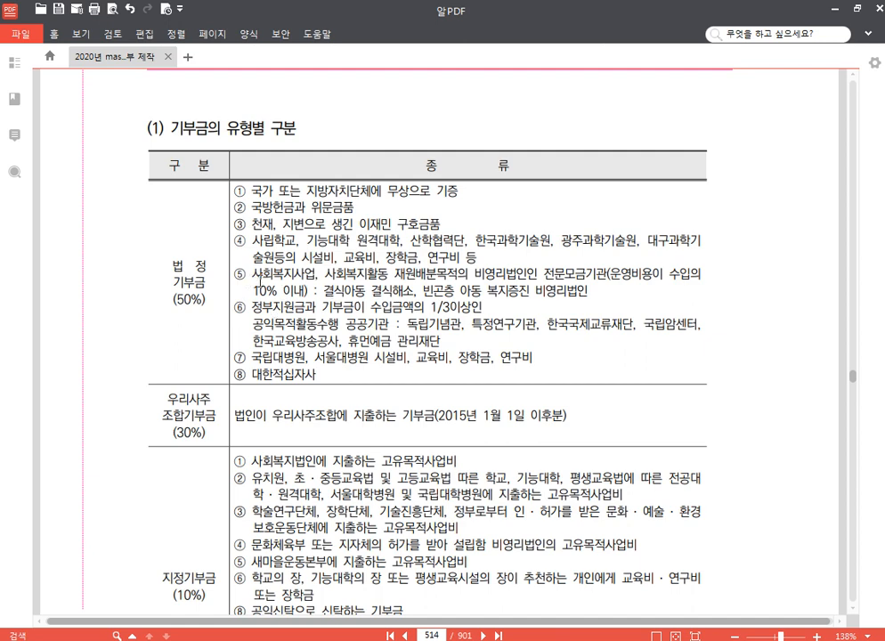
pyautogui.scroll(-3, 259, 279)
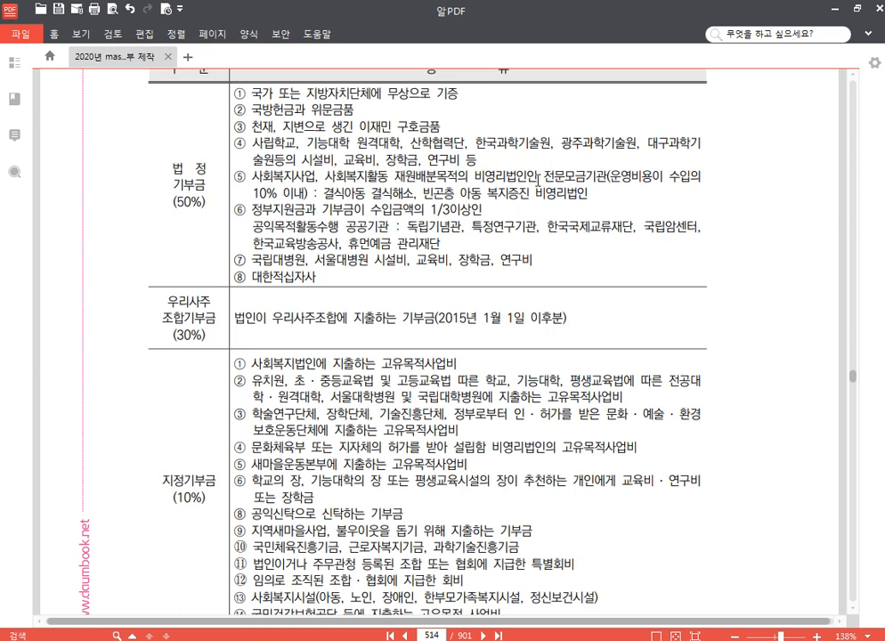
pyautogui.moveTo(544, 177); pyautogui.dragTo(609, 178)
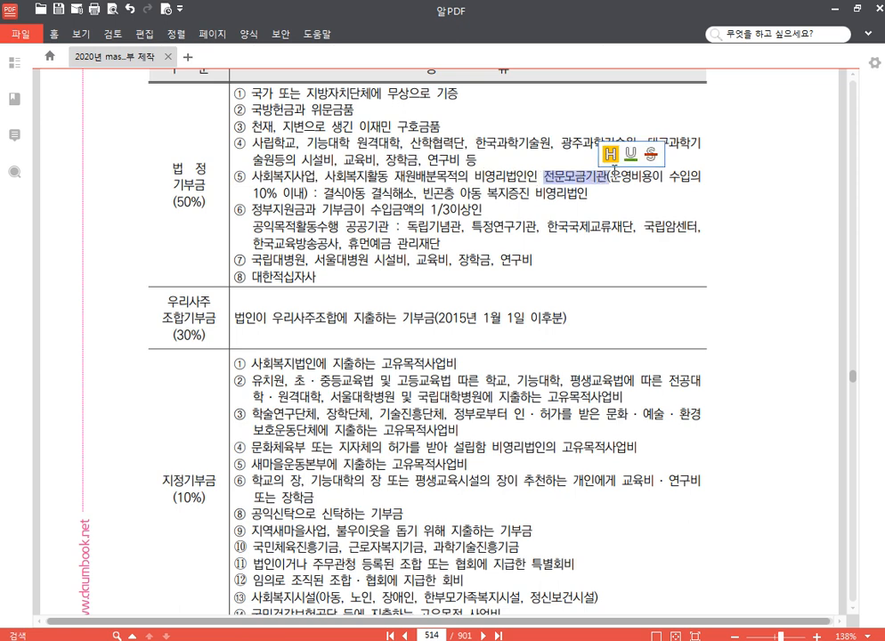
pyautogui.click(631, 154)
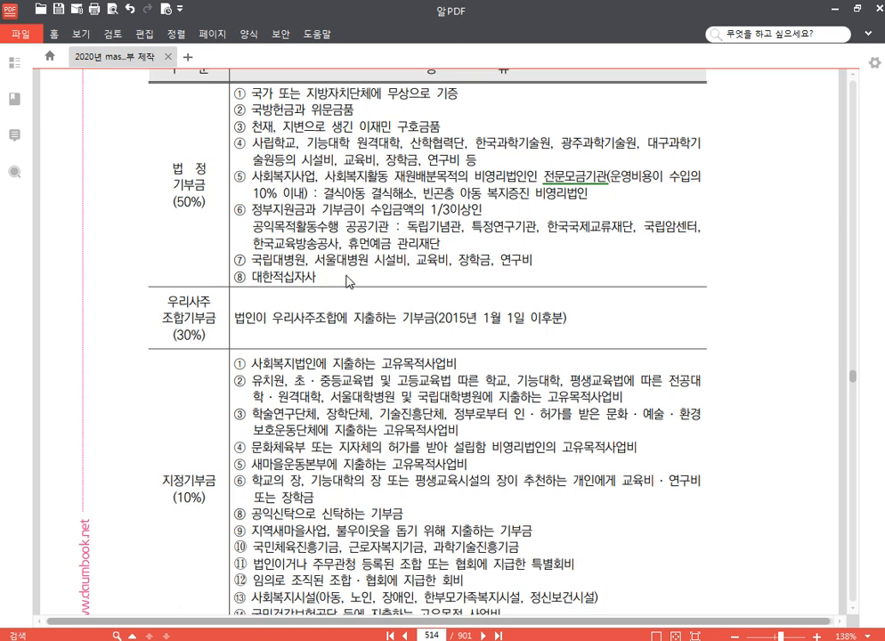
# Step: Examine the 우리사주조합기부금 and 지정기부금 items and the 비지정기부금 section on the rest of page 514
pyautogui.scroll(-2, 261, 296)
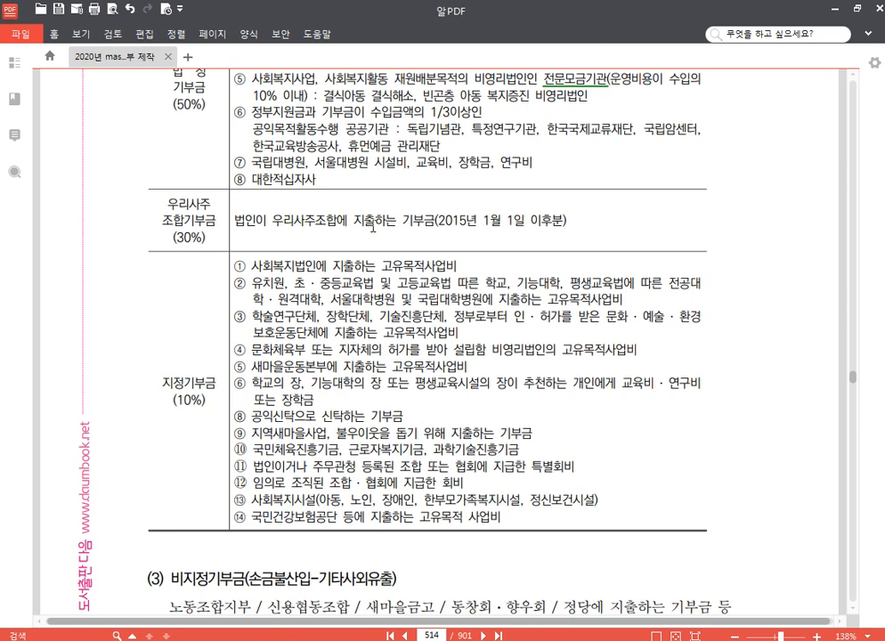
pyautogui.scroll(-1, 372, 227)
pyautogui.scroll(1, 372, 228)
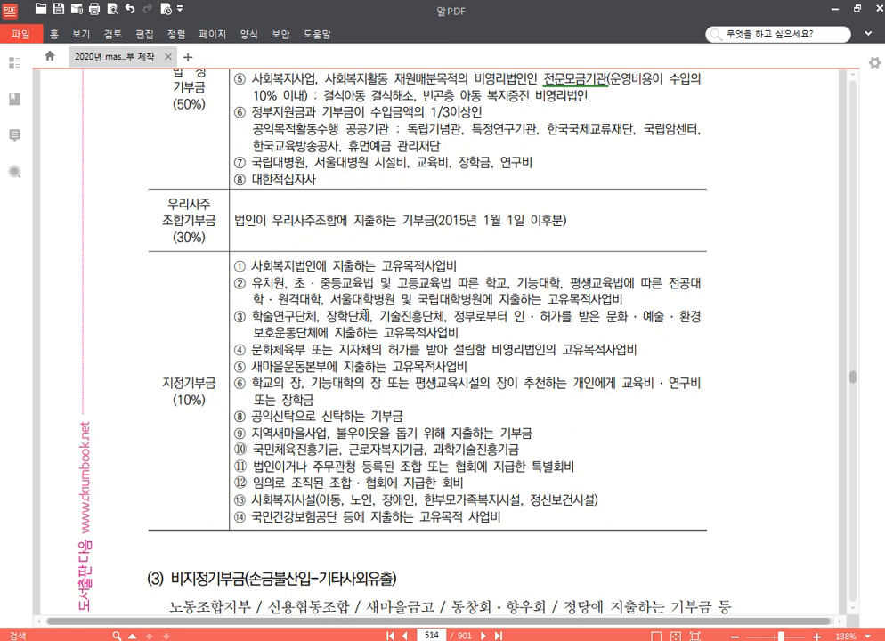
pyautogui.scroll(-3, 323, 308)
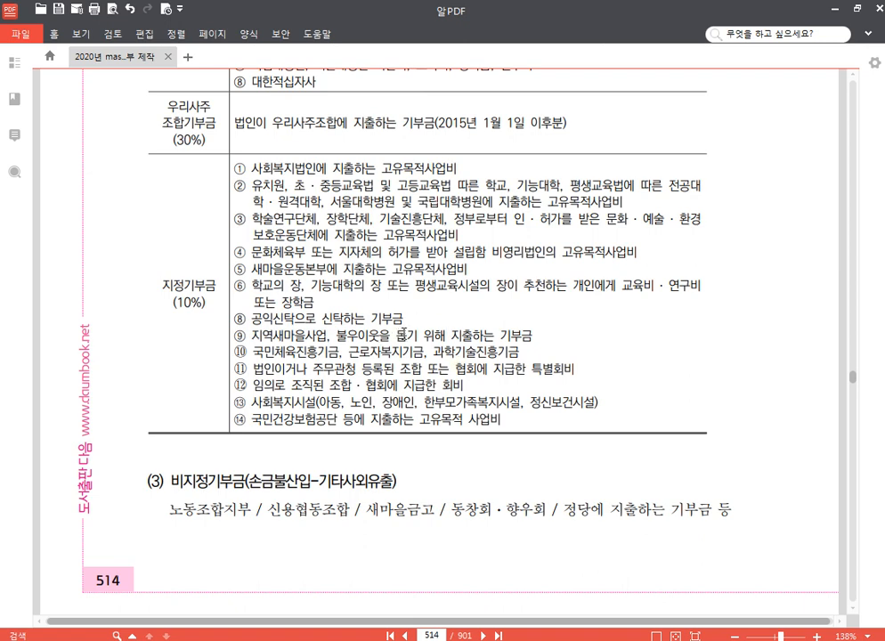
pyautogui.scroll(-1, 403, 334)
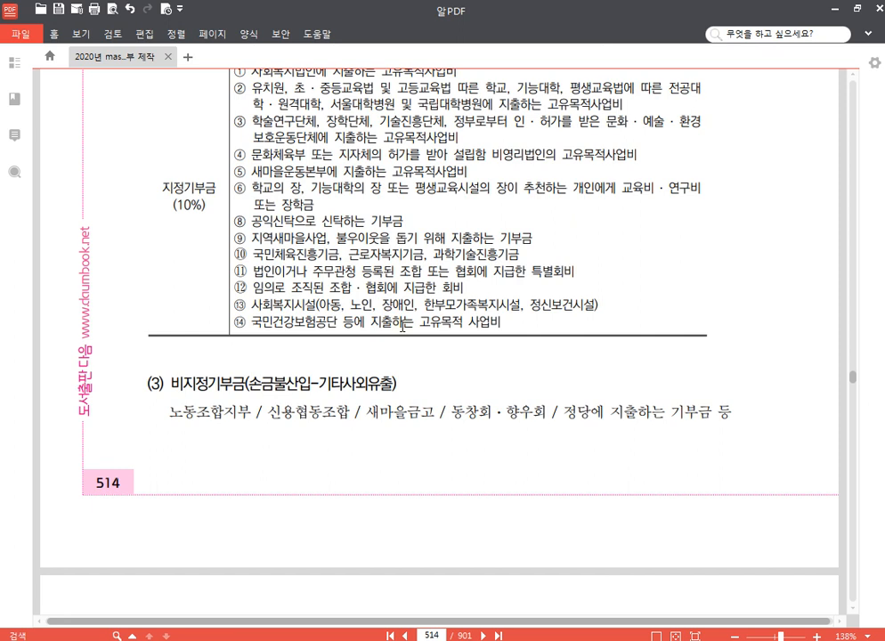
pyautogui.scroll(-3, 374, 331)
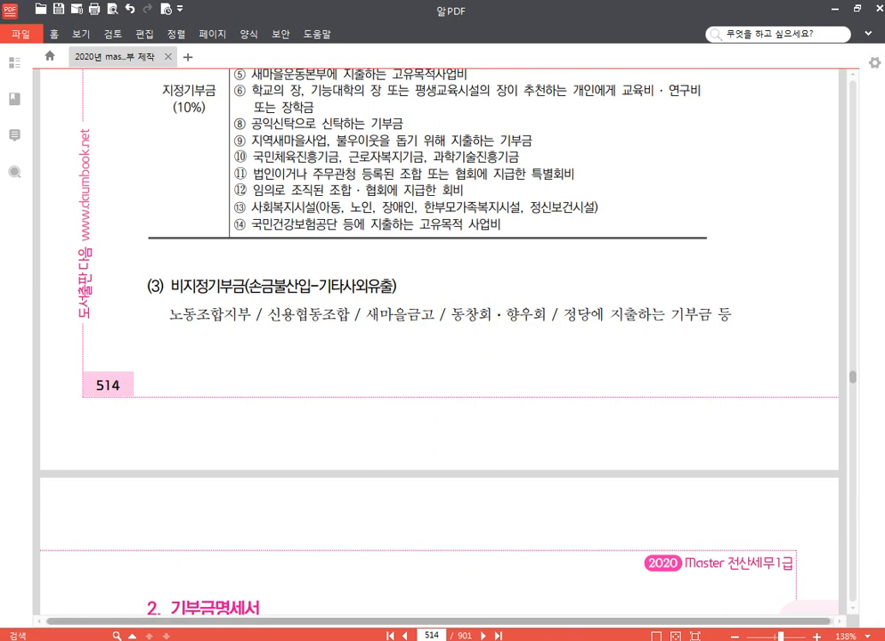
# Step: Switch to the 기부금조정명세서 form and set the 수재민돕기 성금지급 row and the 2/20 방위성금 지급 row to 법정기부금
pyautogui.click(471, 640)
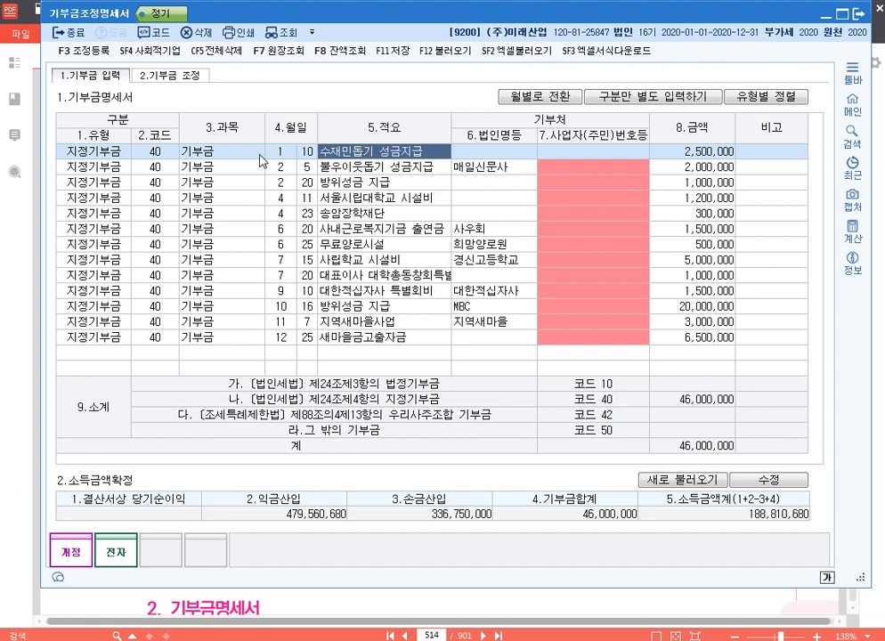
pyautogui.click(115, 155)
pyautogui.click(162, 154)
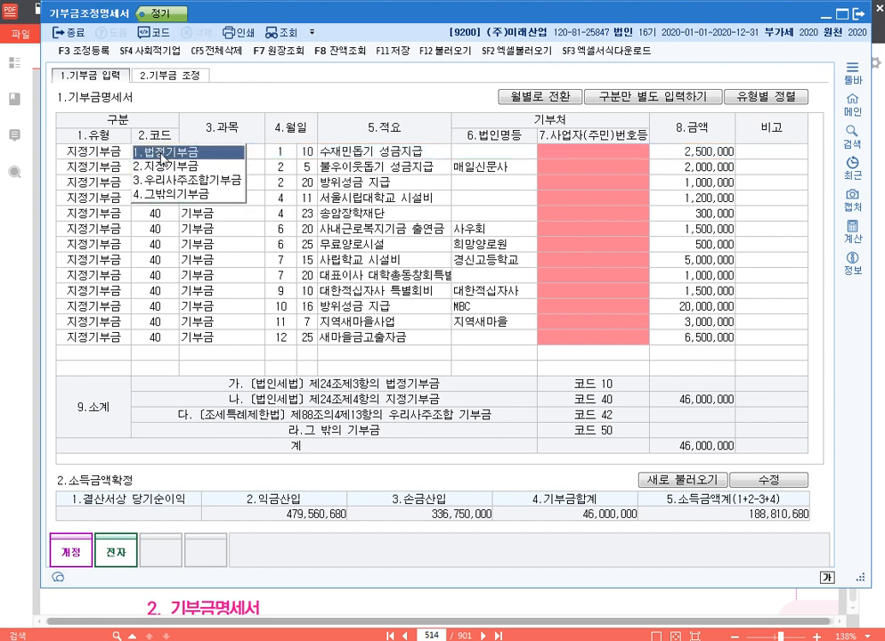
pyautogui.click(354, 170)
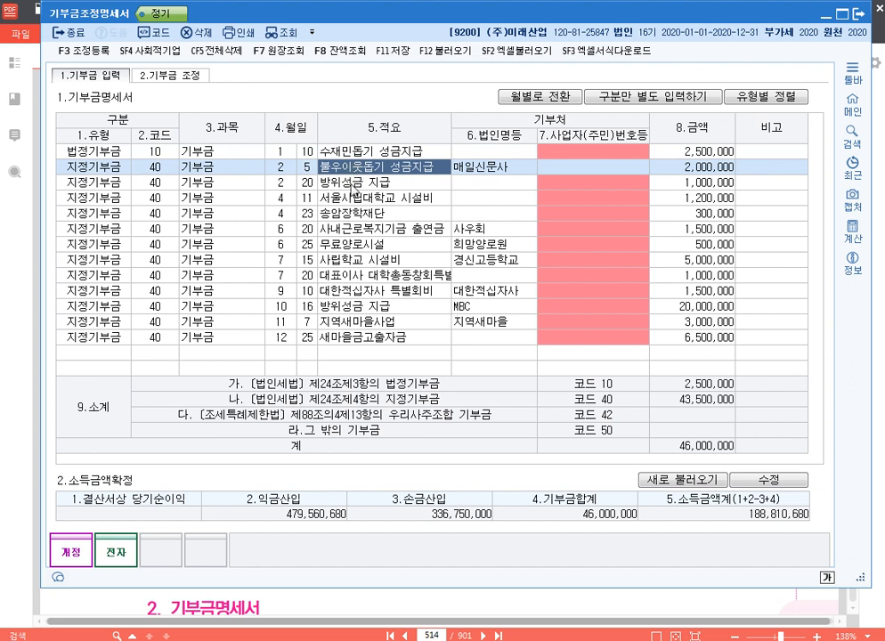
pyautogui.click(346, 185)
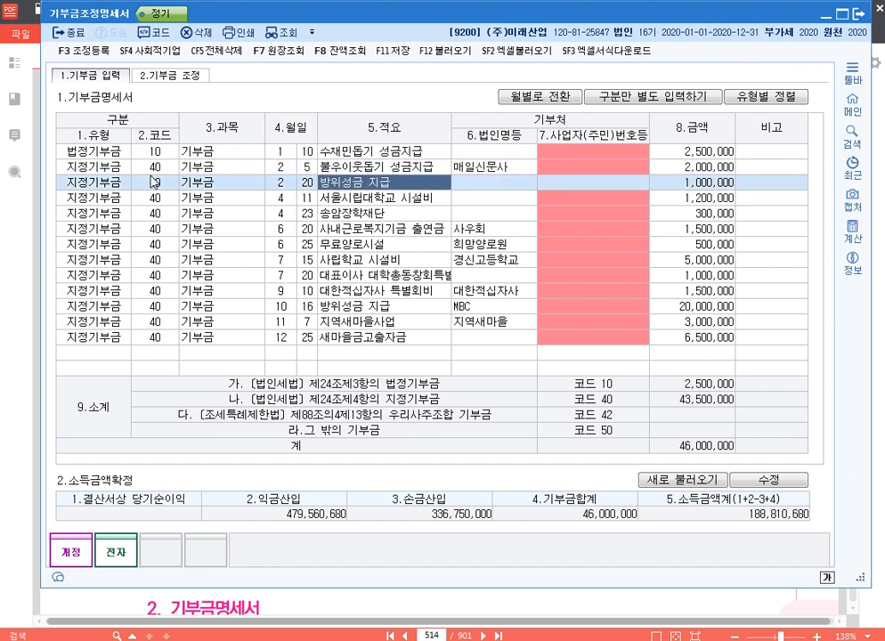
pyautogui.click(93, 182)
pyautogui.click(169, 183)
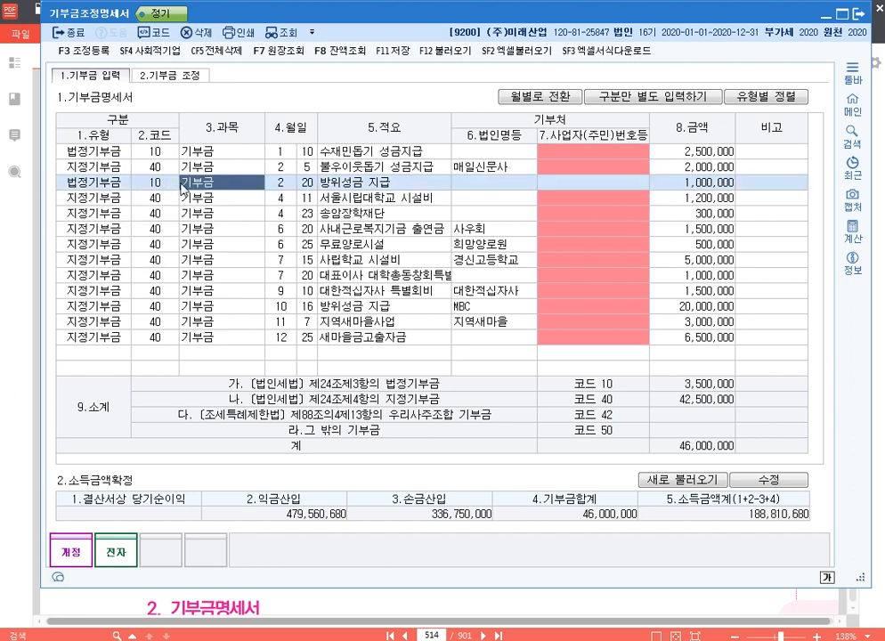
# Step: Set the 서울시립대학교 시설비 row and the 사립학교 시설비 row to 법정기부금, leaving the rows between them as 지정기부금
pyautogui.click(344, 199)
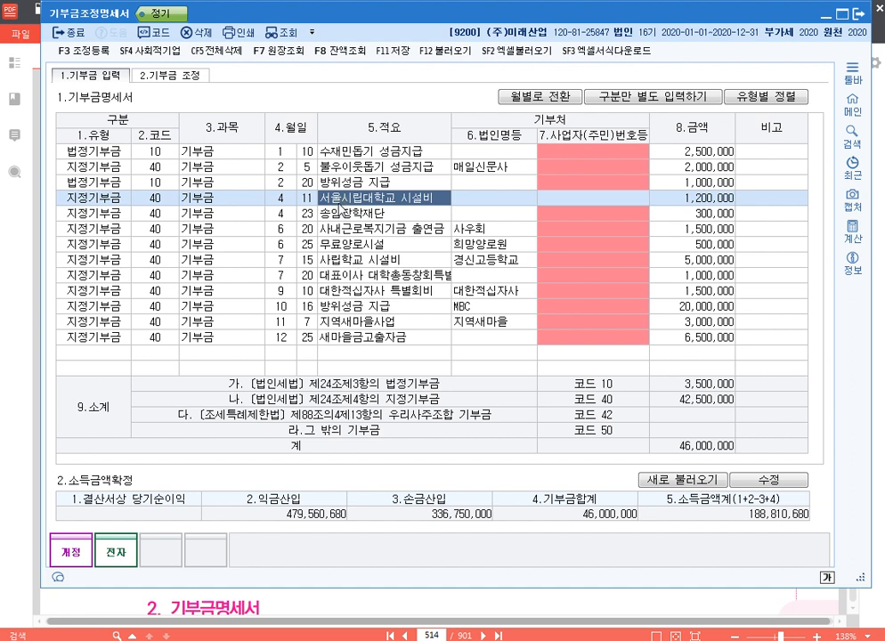
pyautogui.click(92, 198)
pyautogui.click(162, 198)
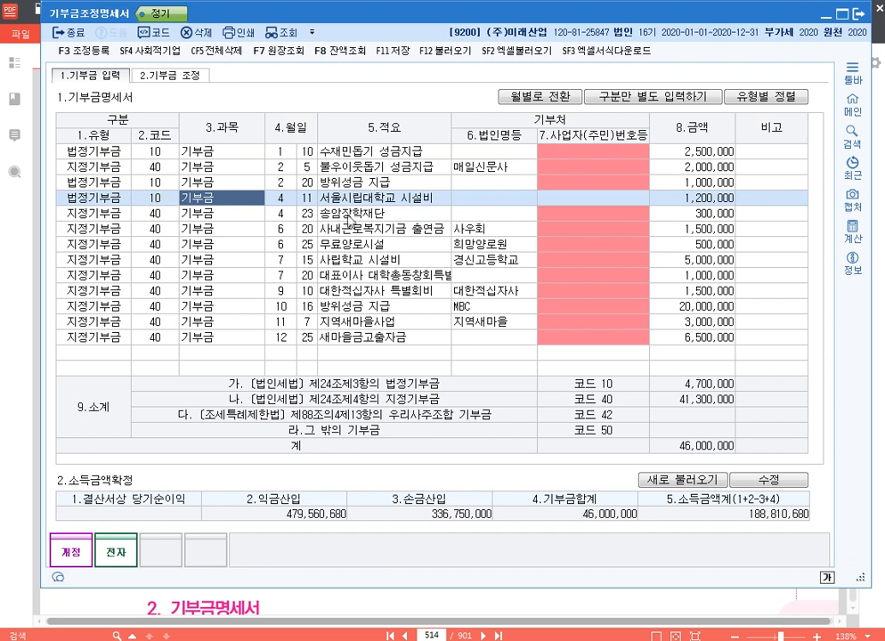
pyautogui.click(364, 215)
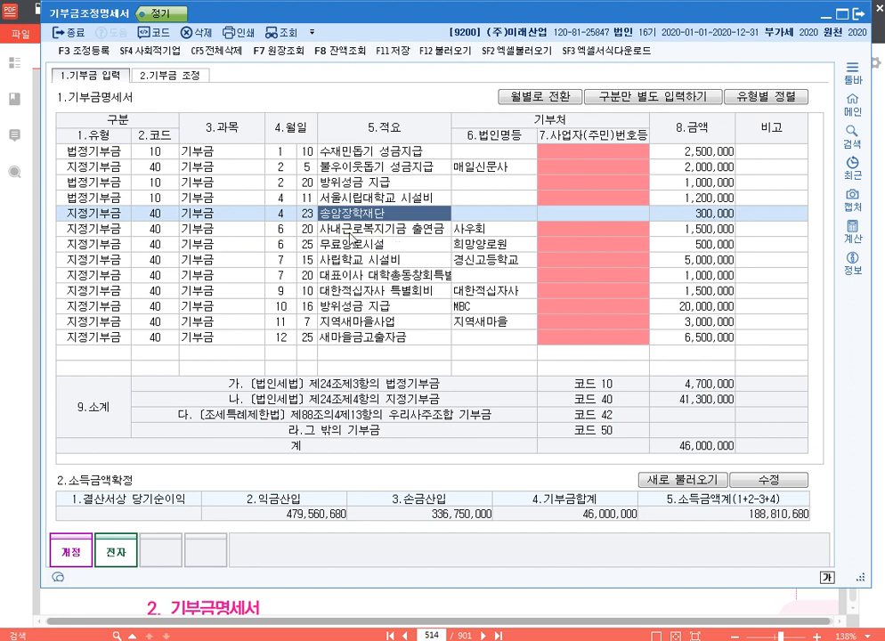
pyautogui.click(354, 234)
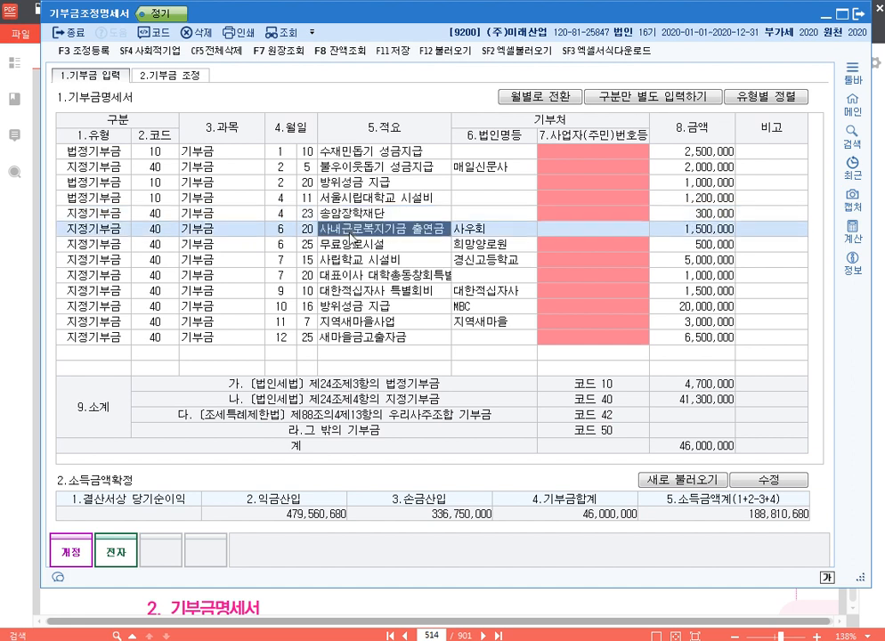
pyautogui.click(363, 247)
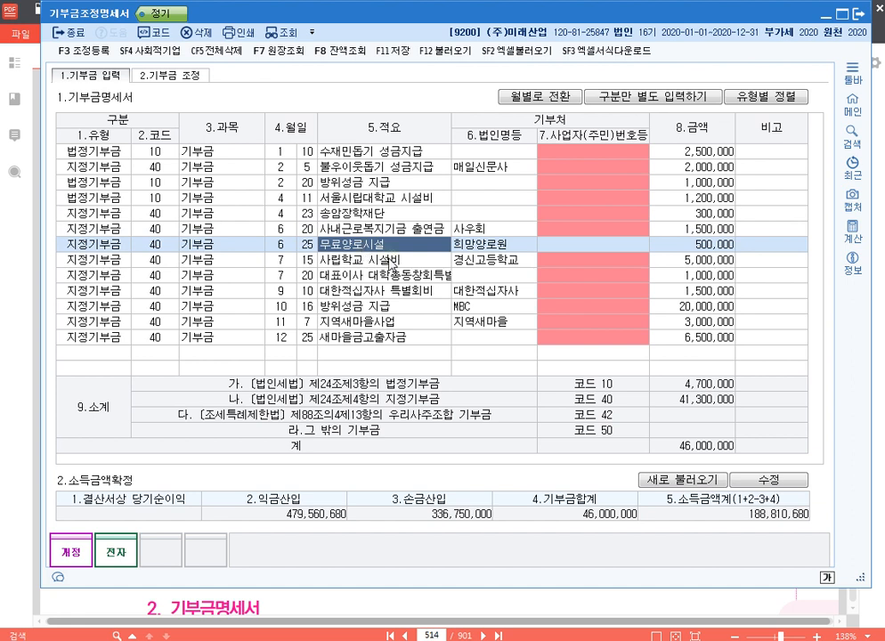
pyautogui.click(346, 262)
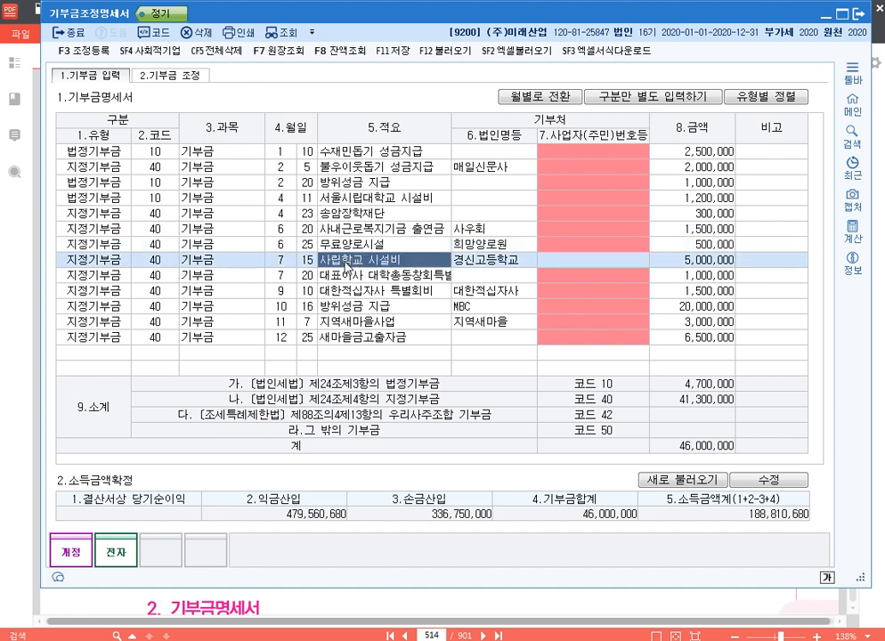
pyautogui.click(125, 261)
pyautogui.click(165, 262)
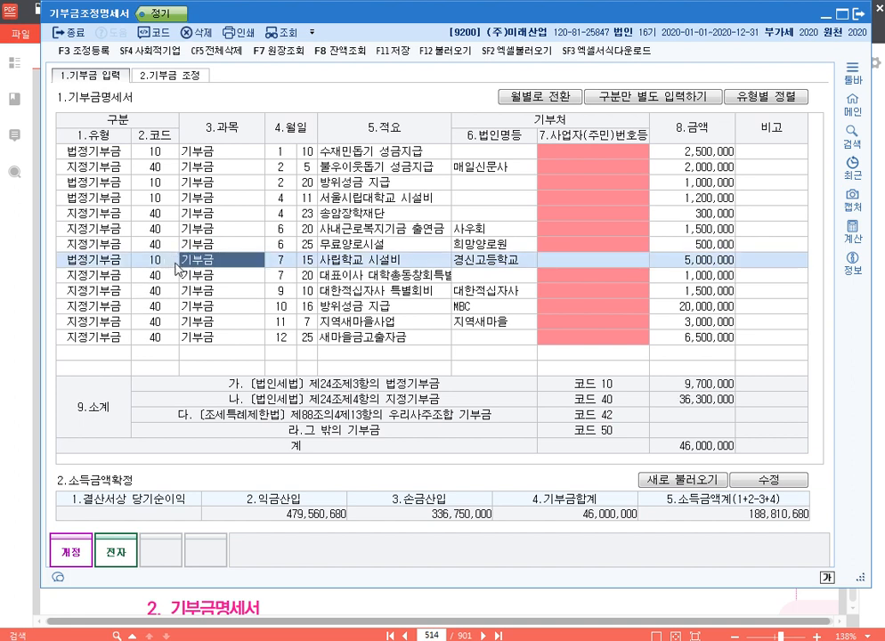
# Step: Classify the 7/20 대표이사 대학총동창회 donation row as 그밖의기부금
pyautogui.click(369, 276)
pyautogui.click(113, 277)
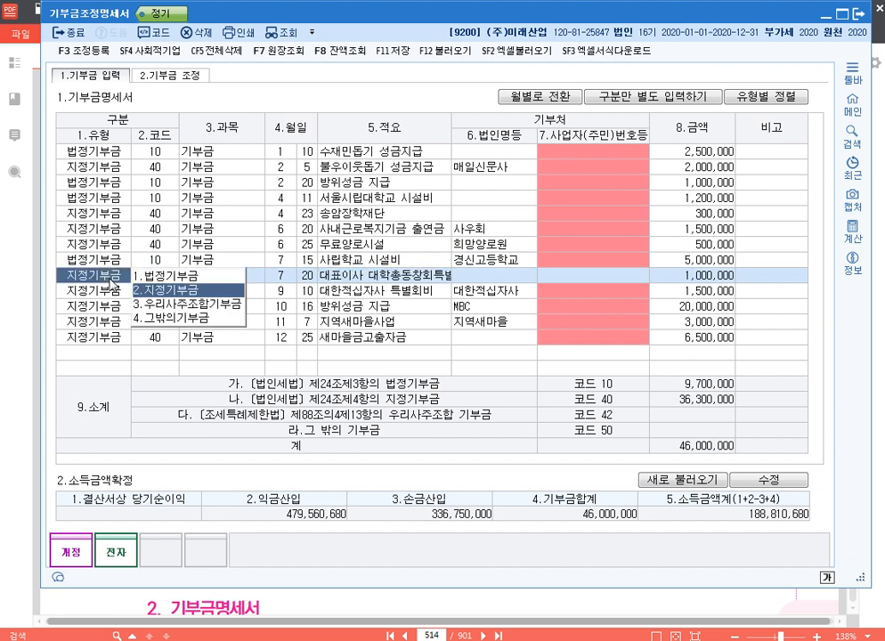
pyautogui.click(170, 323)
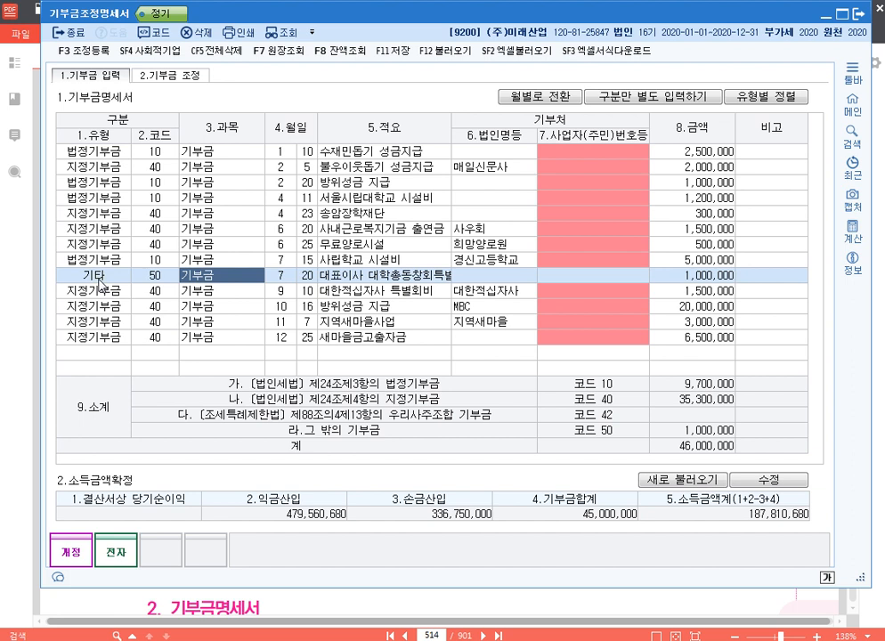
pyautogui.click(353, 282)
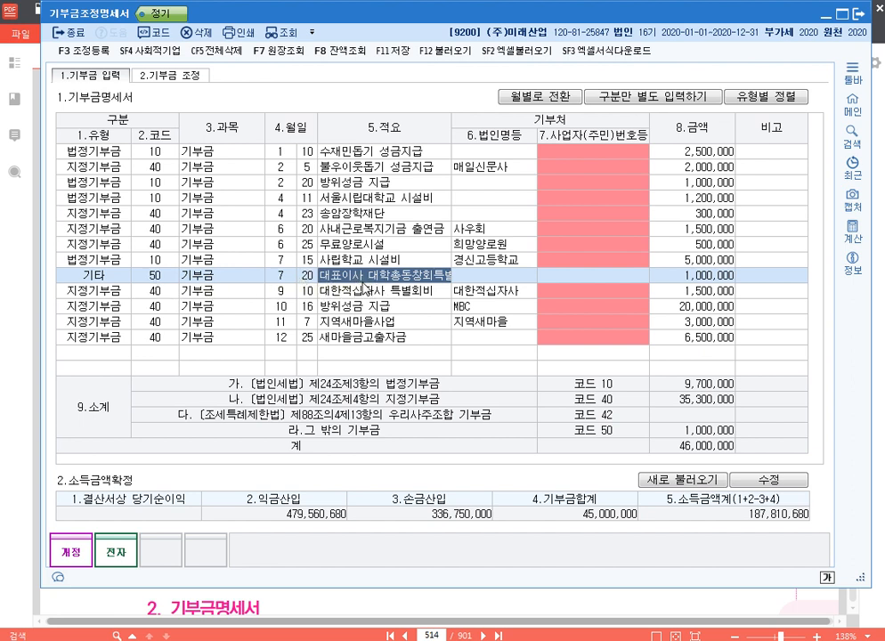
# Step: Set the 대한적십자사 특별회비 row and the 10/16 방위성금 지급 row for MBC to 법정기부금
pyautogui.click(368, 286)
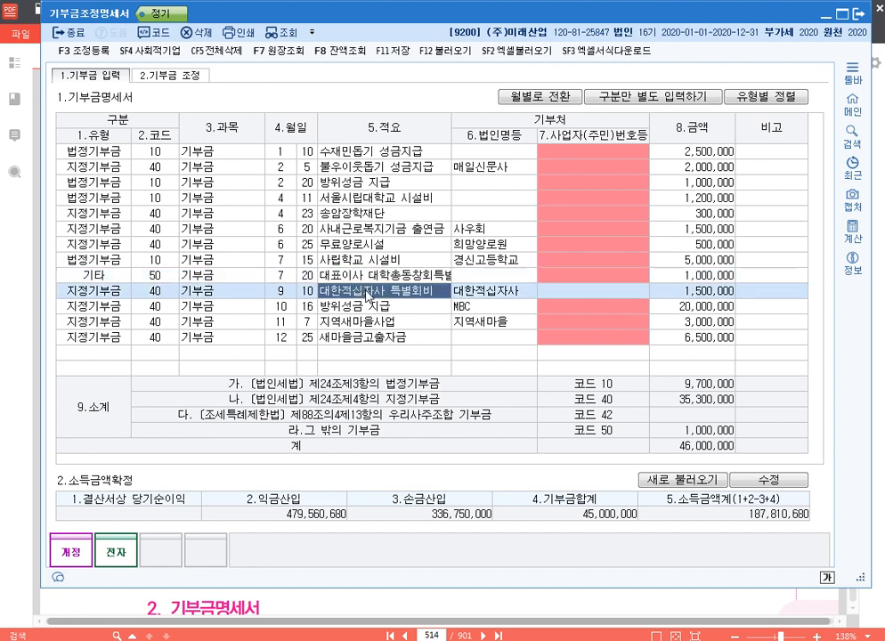
pyautogui.click(109, 292)
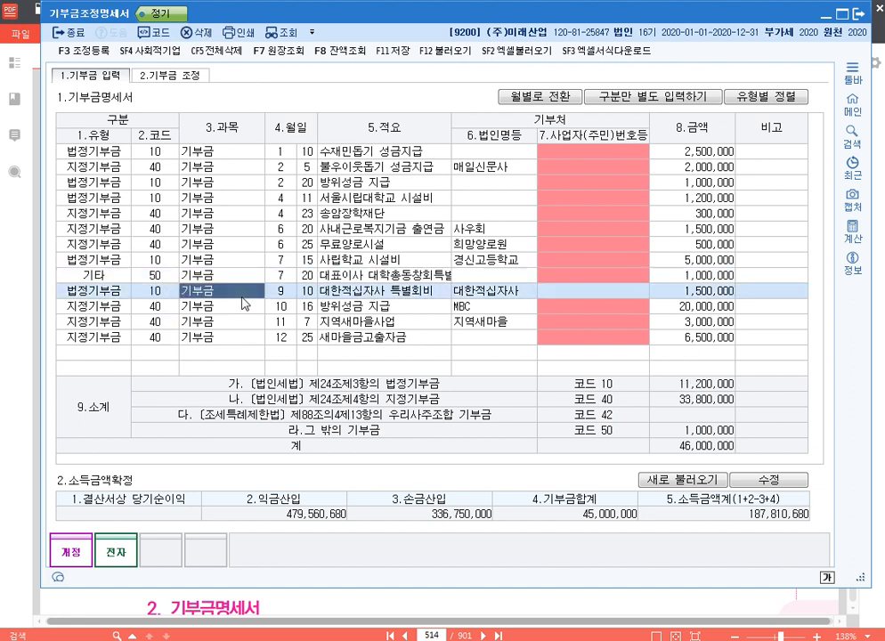
pyautogui.click(368, 312)
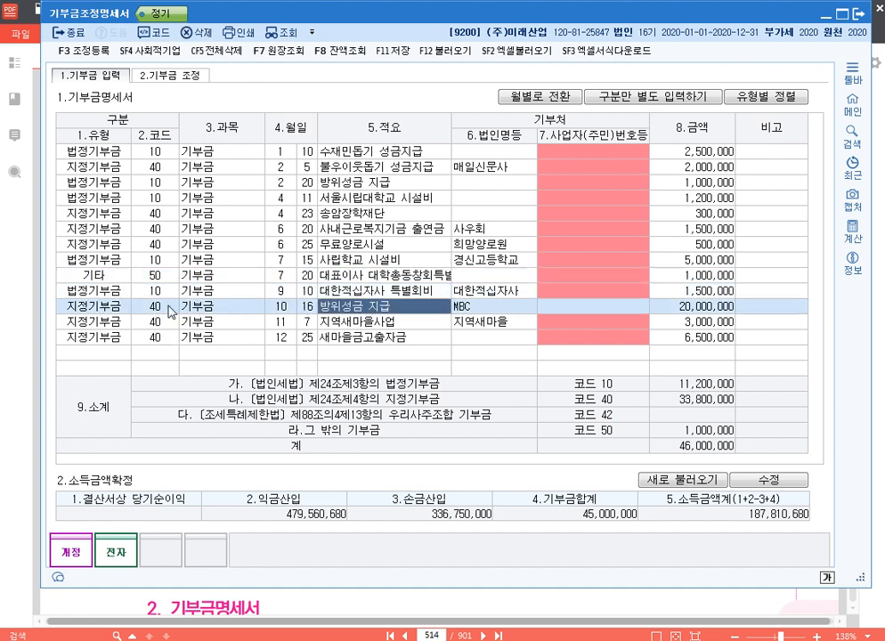
pyautogui.click(111, 308)
pyautogui.click(176, 309)
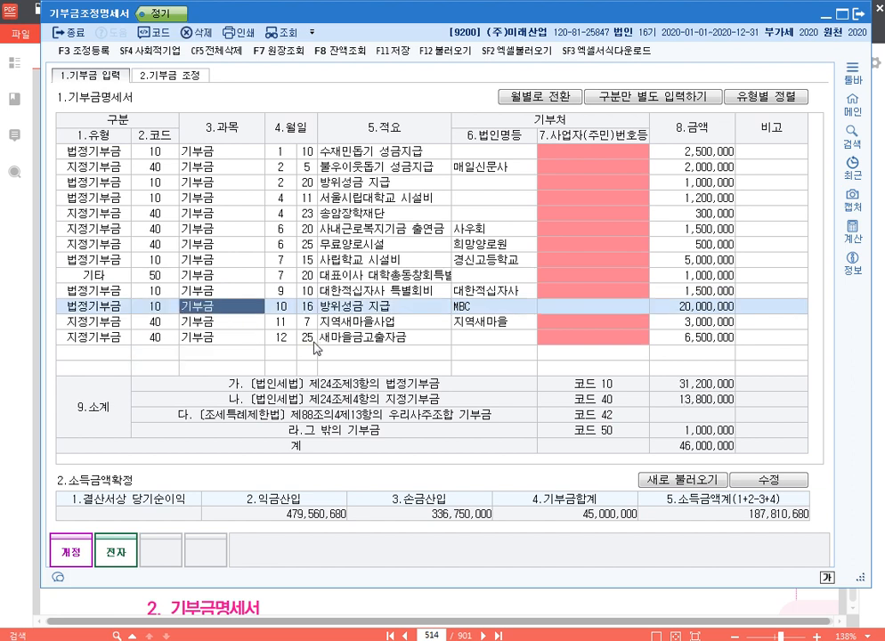
# Step: Classify the 12/25 새마을금고출자금 row as 그밖의기부금
pyautogui.click(310, 324)
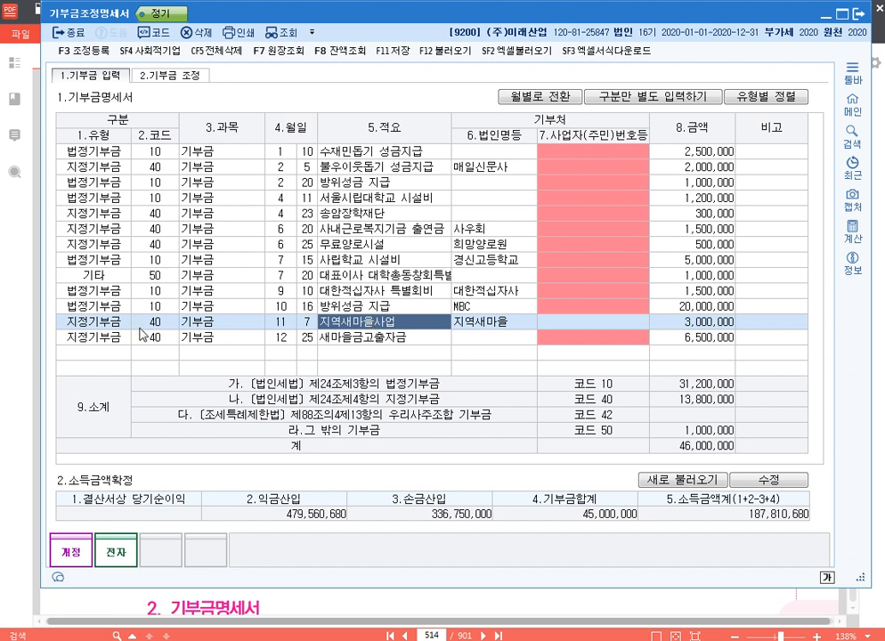
pyautogui.click(352, 338)
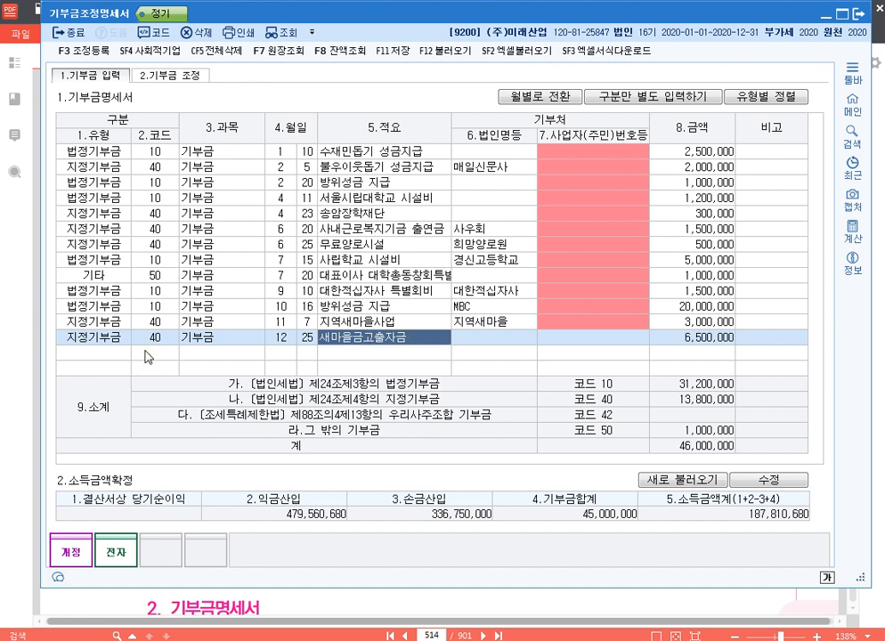
pyautogui.click(94, 337)
pyautogui.click(178, 362)
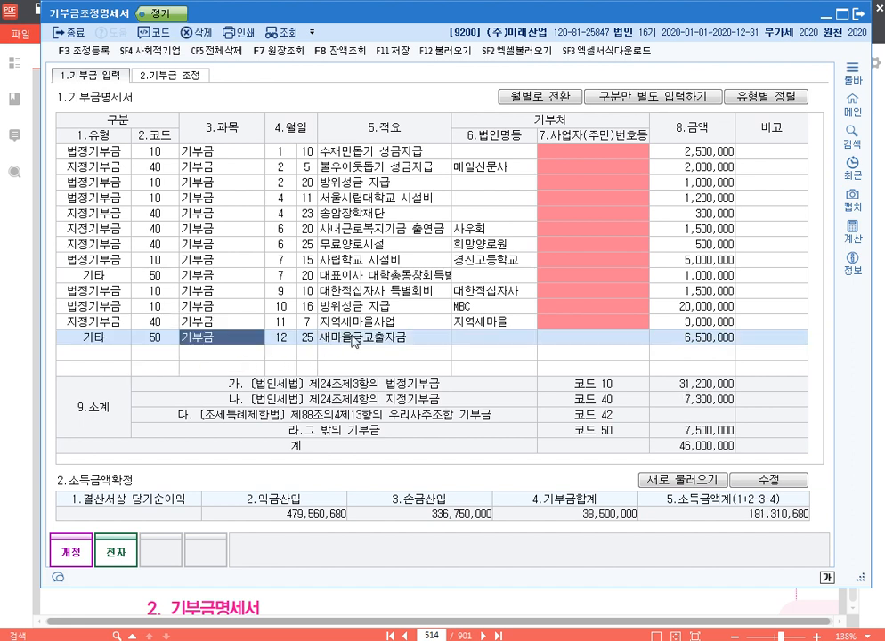
pyautogui.click(413, 336)
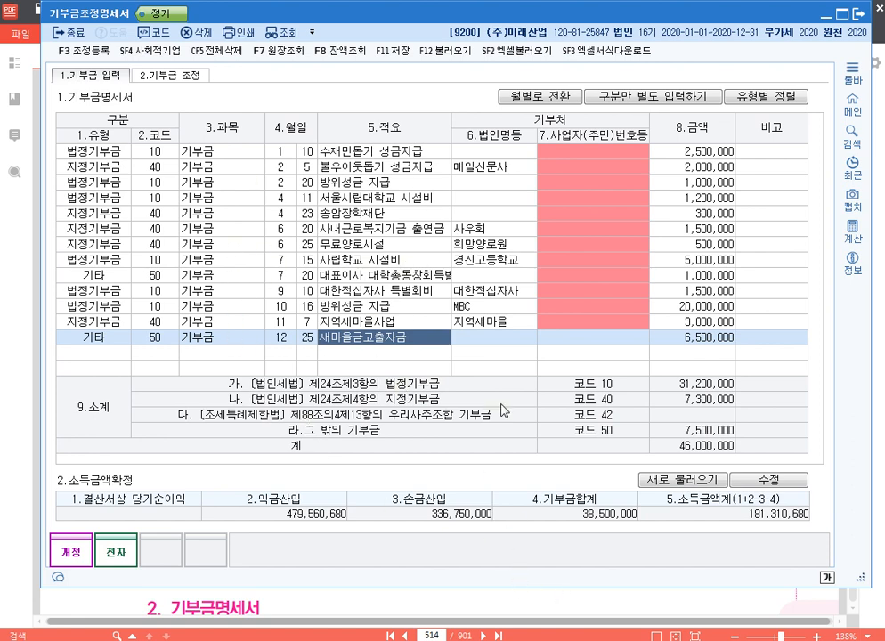
# Step: Consult the 기부금 조정명세서 작성사례 in the textbook PDF and classify the 11/7 지역새마을사업 row in the form as 그밖의기부금
pyautogui.click(664, 614)
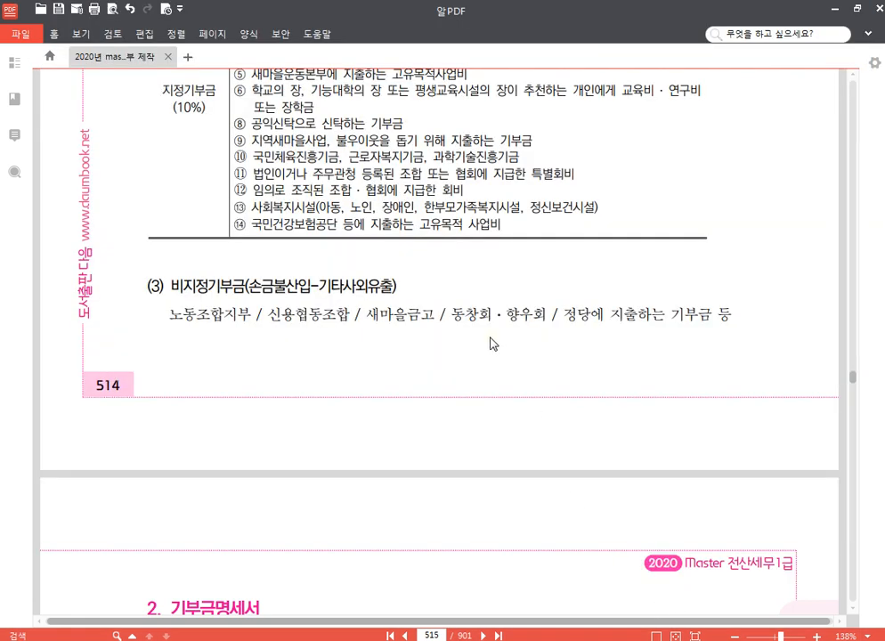
pyautogui.scroll(-10, 495, 342)
pyautogui.scroll(-3, 504, 342)
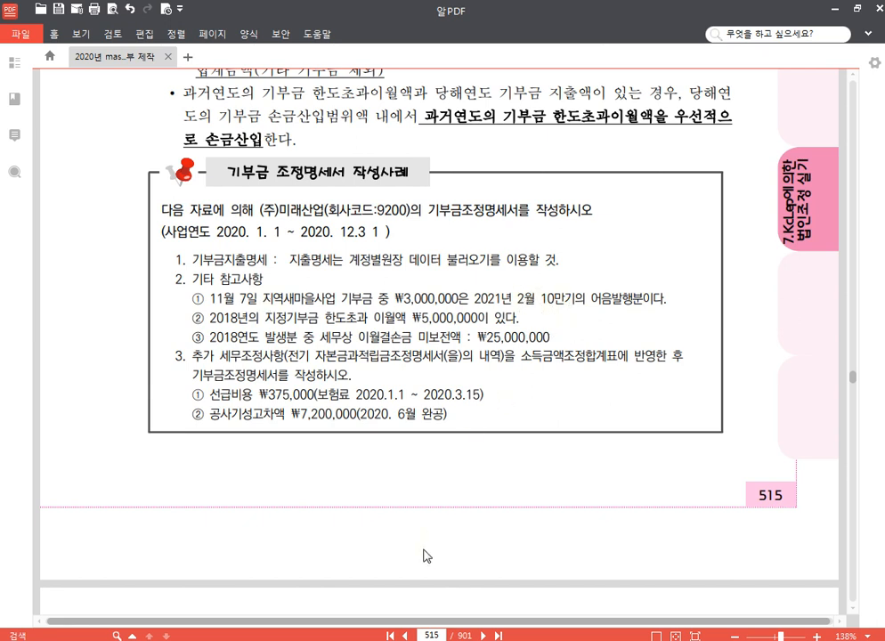
pyautogui.hotkey('alt', 'Tab')
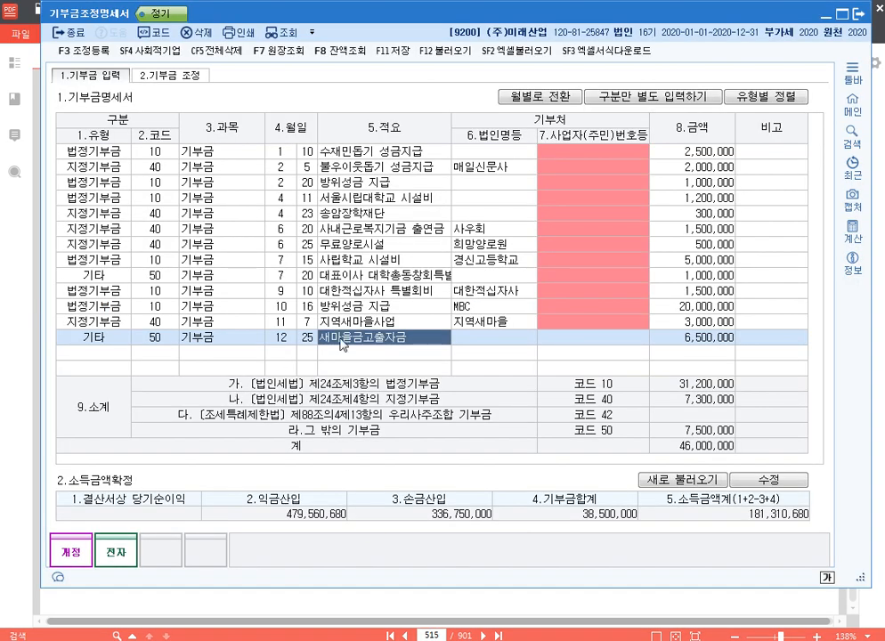
pyautogui.click(379, 324)
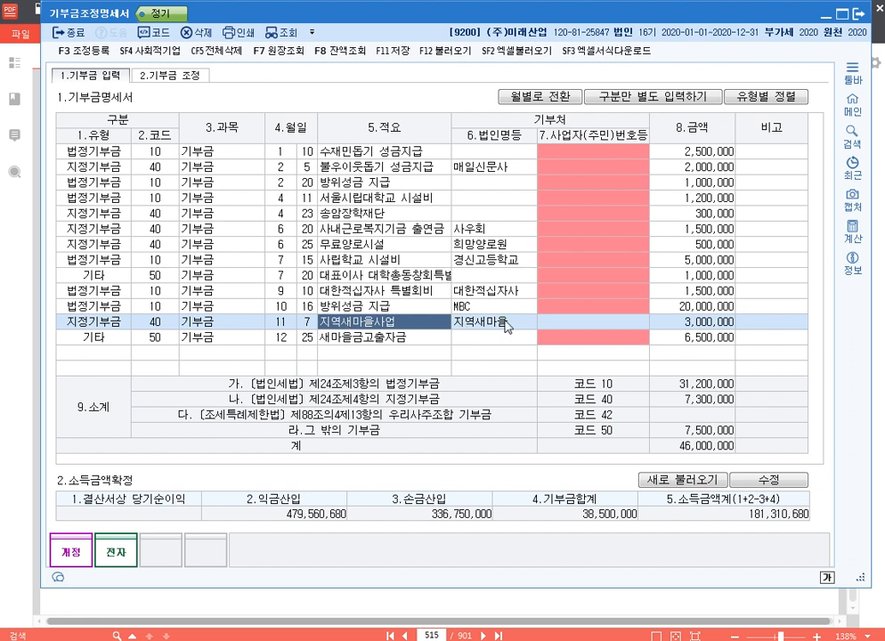
pyautogui.click(115, 327)
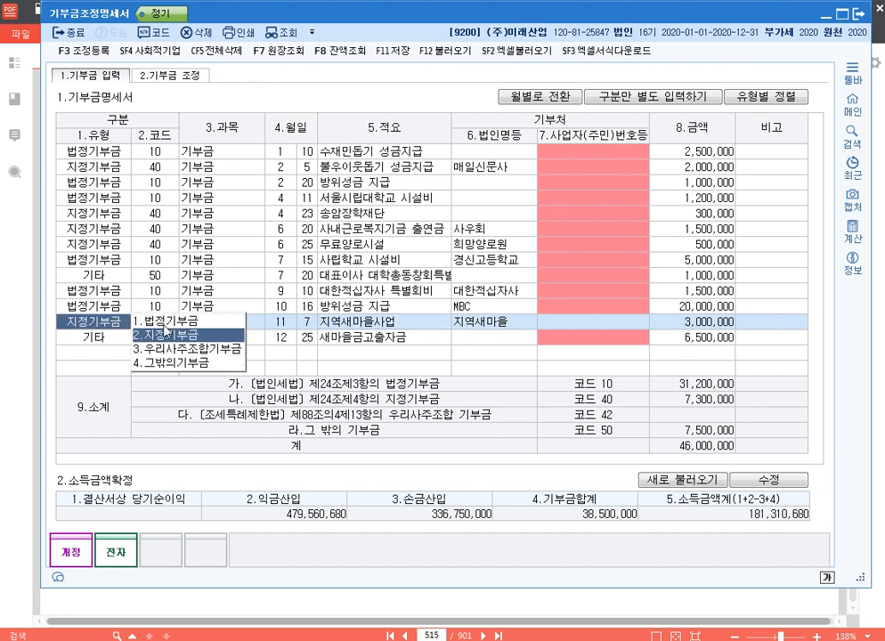
pyautogui.click(192, 381)
# Step: Enter 어음기부 as the 비고 remark of the 11/7 지역새마을사업 row
pyautogui.click(766, 325)
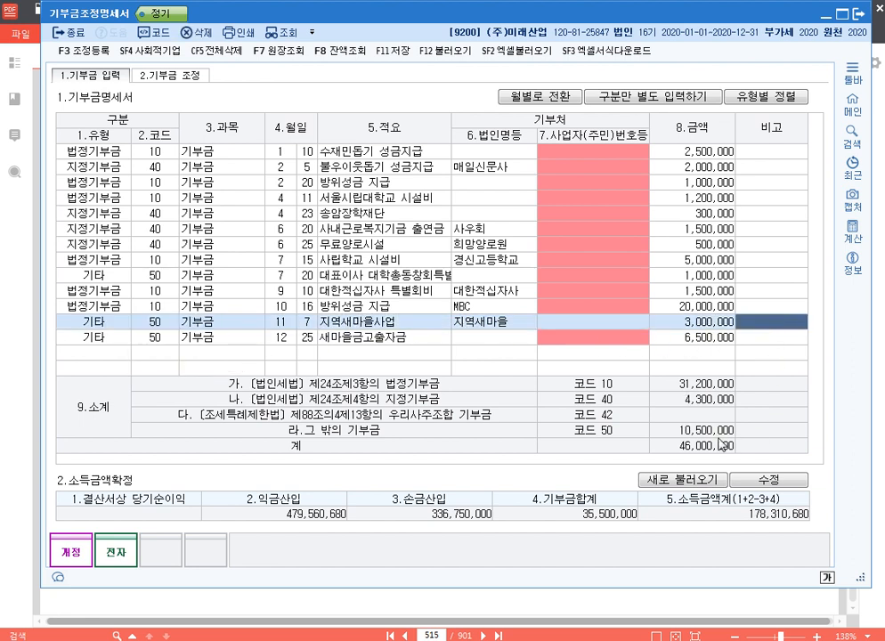
pyautogui.write('어음기부')
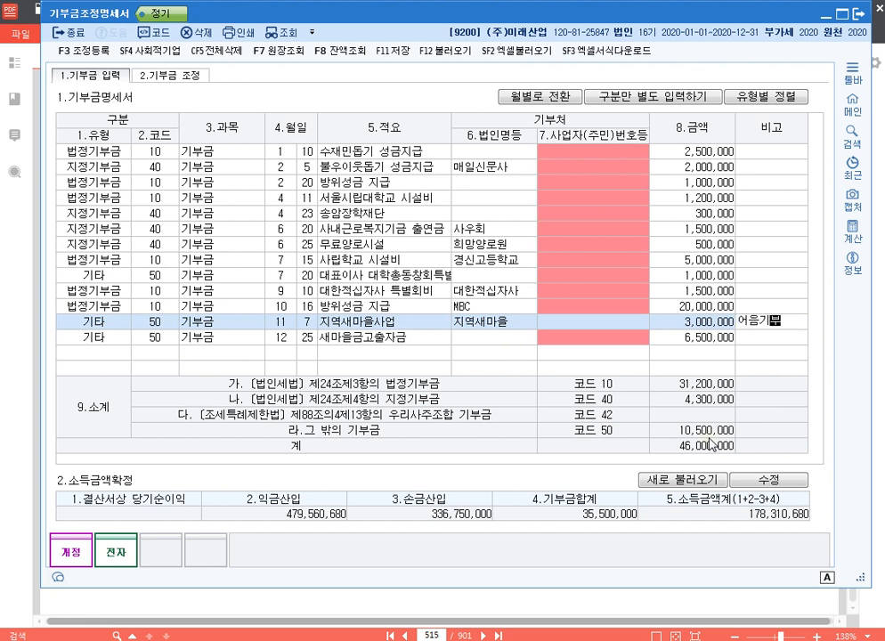
pyautogui.press('Return')
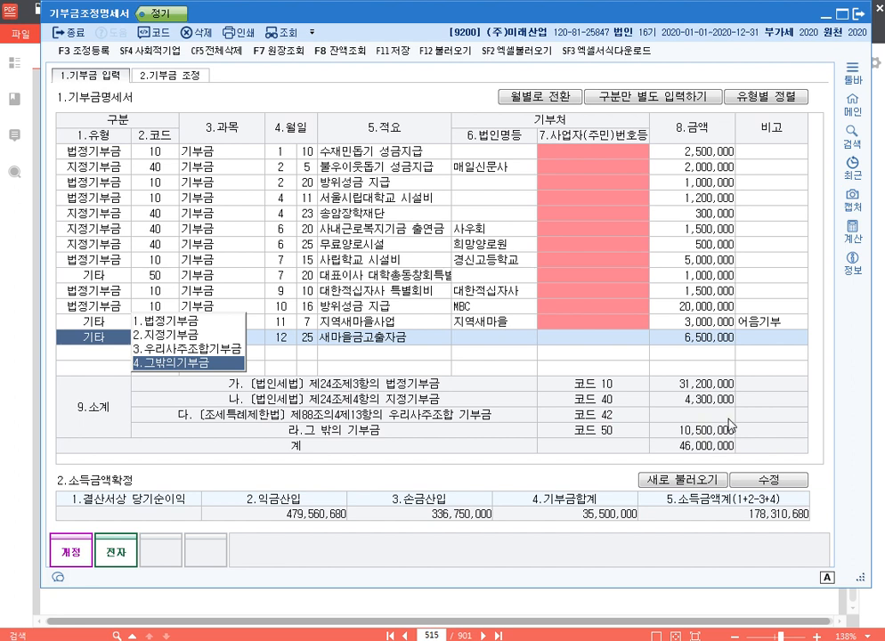
pyautogui.click(367, 326)
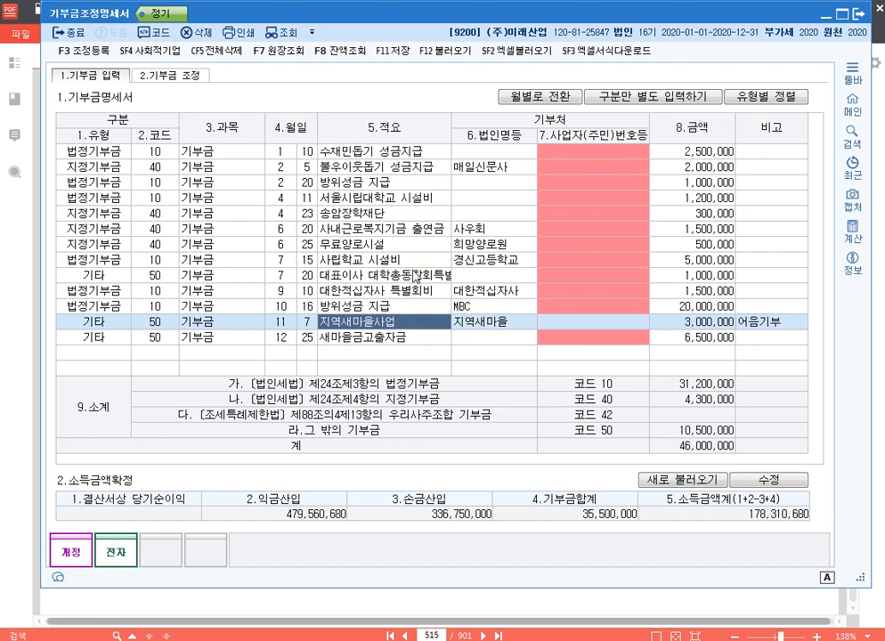
# Step: Review the textbook case and the three 기타 rows: 대표이사 대학총동창회, 지역새마을사업 and 새마을금고출자금
pyautogui.hotkey('alt', 'Tab')
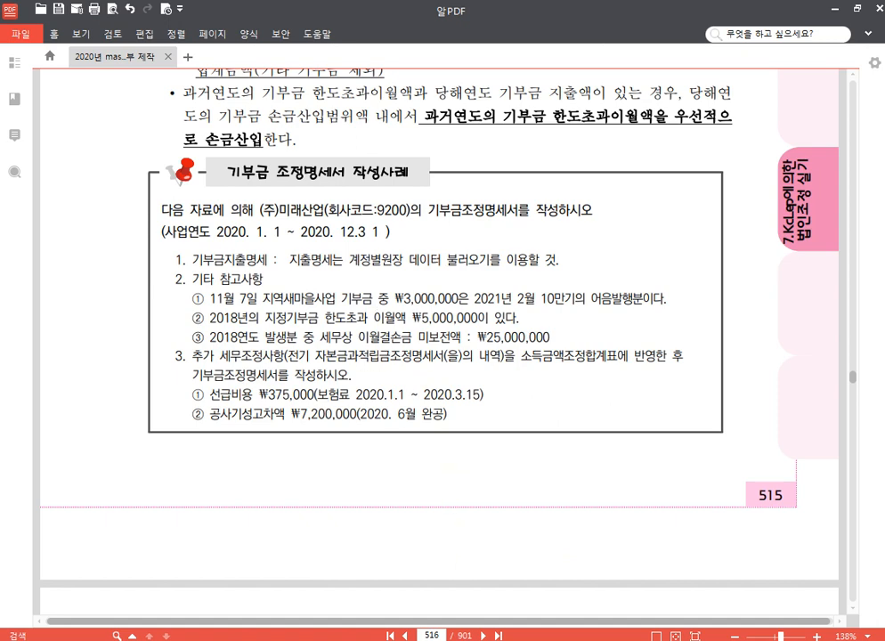
pyautogui.hotkey('alt', 'Tab')
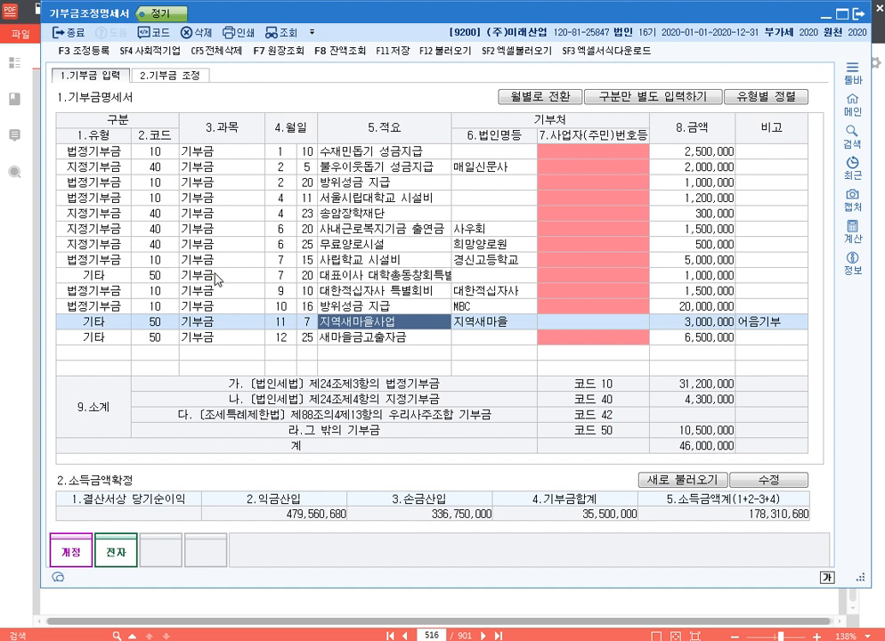
pyautogui.click(174, 282)
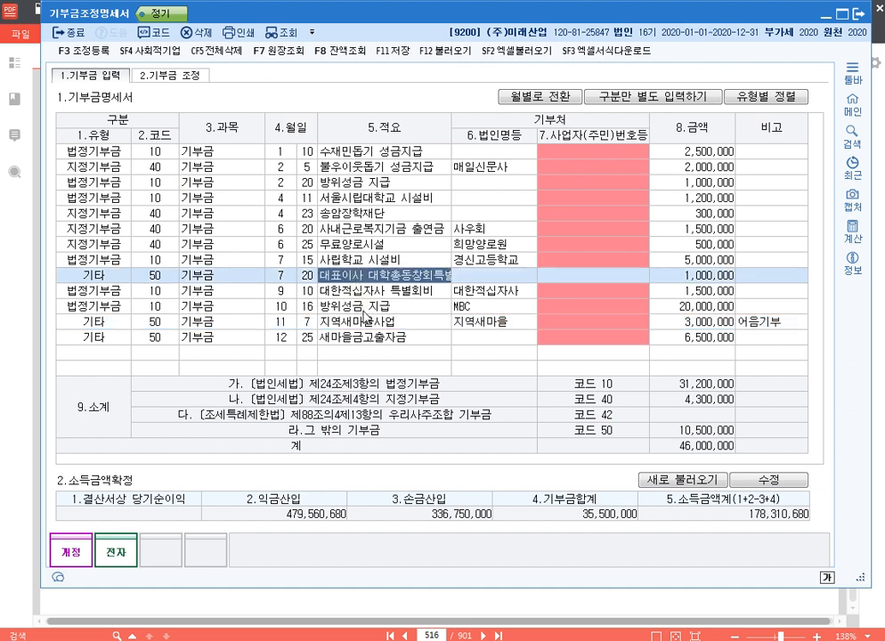
pyautogui.click(366, 323)
pyautogui.click(367, 339)
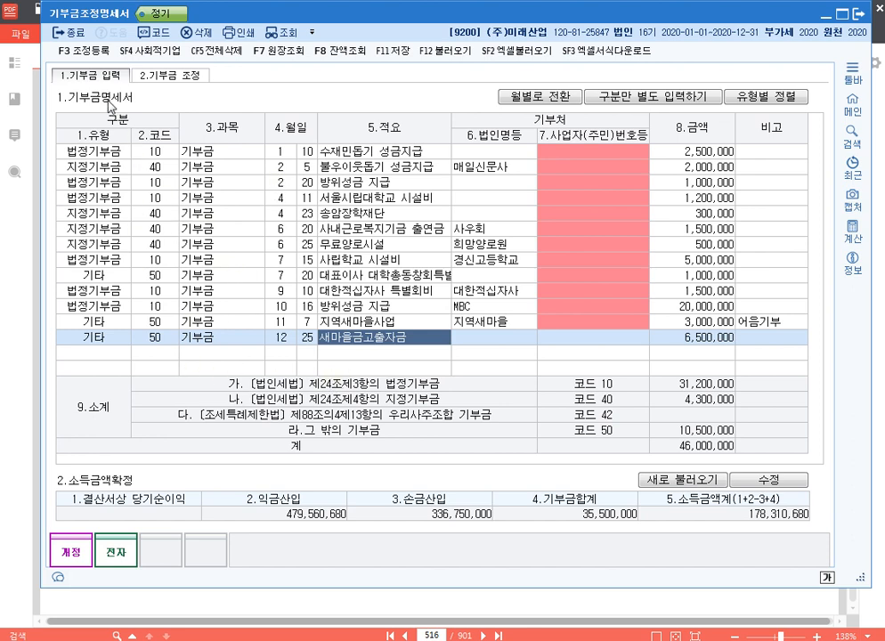
# Step: In 조정 등록, add 대표이사대학동창회 for 1,000,000 under 익금산입 및 손금불산입 with disposition 기타사외유출
pyautogui.click(87, 53)
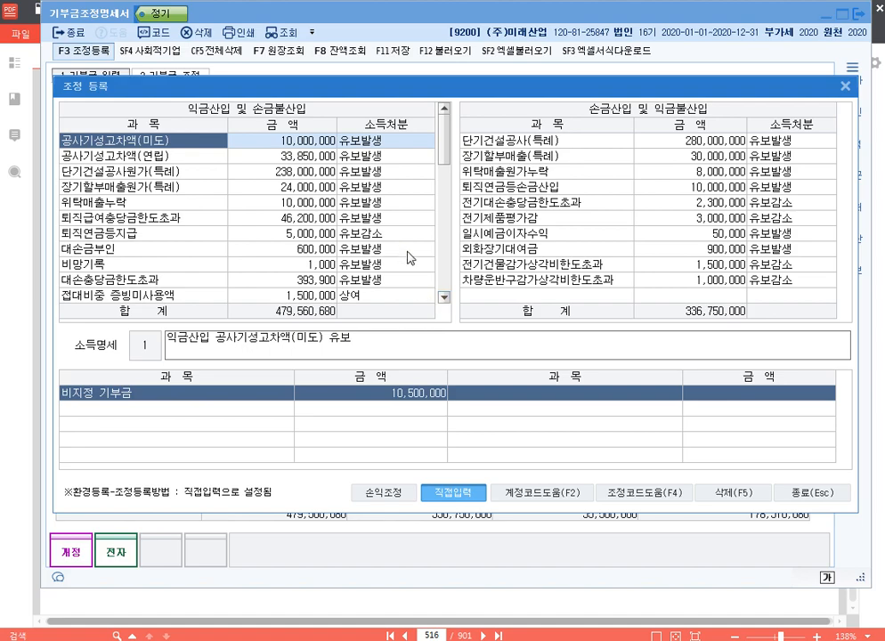
pyautogui.moveTo(357, 95); pyautogui.dragTo(340, 43)
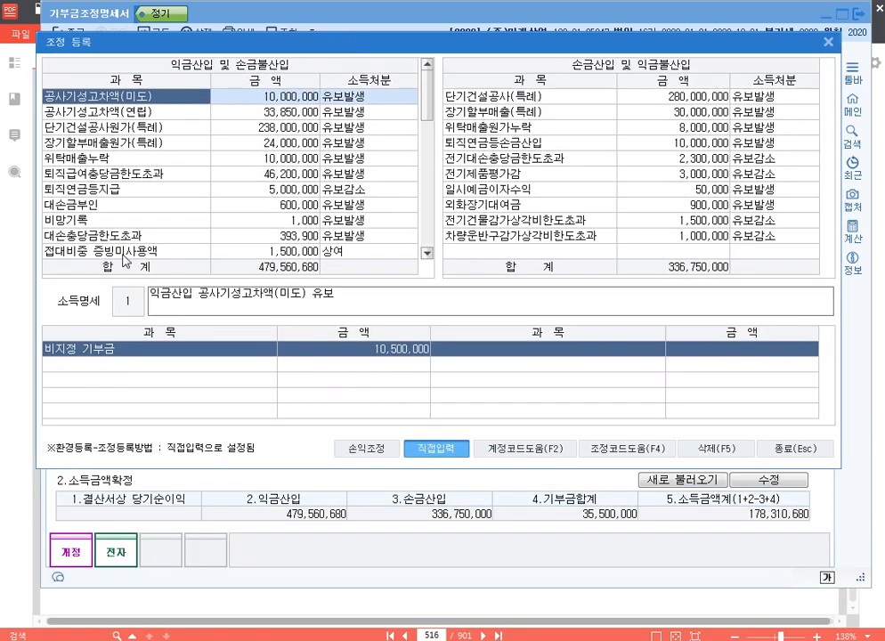
pyautogui.scroll(-8, 118, 209)
pyautogui.click(118, 252)
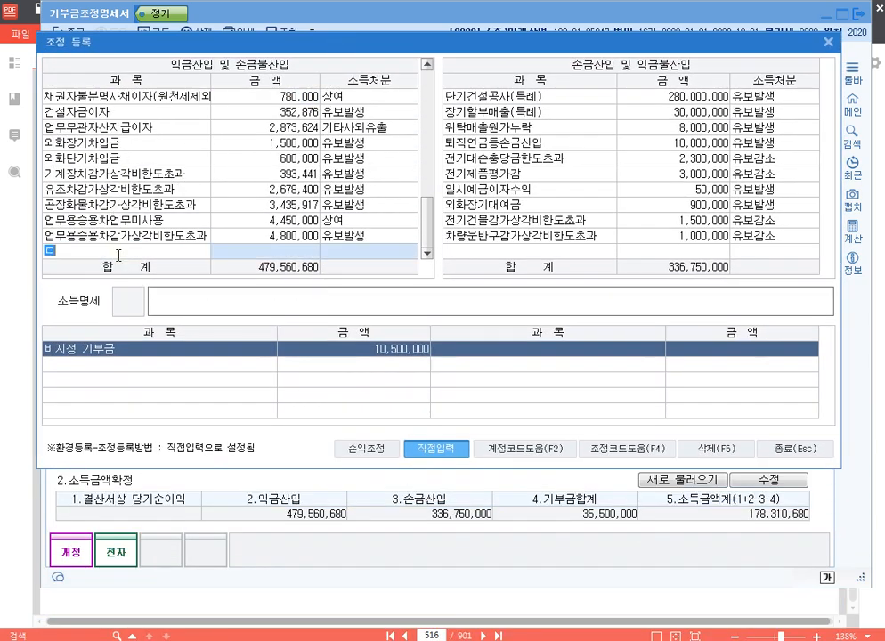
pyautogui.write('대표이사대학동창')
pyautogui.write('회')
pyautogui.press('Return')
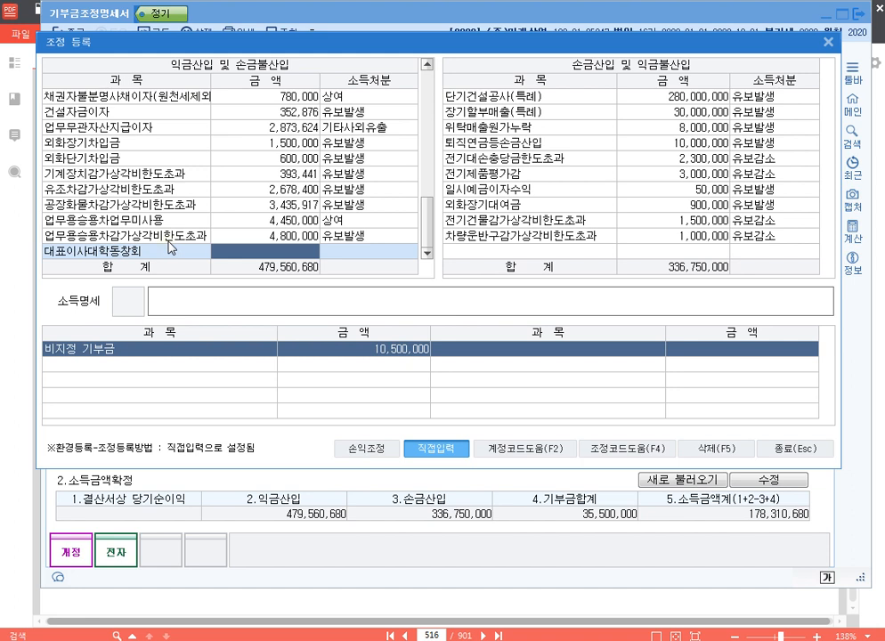
pyautogui.write('1')
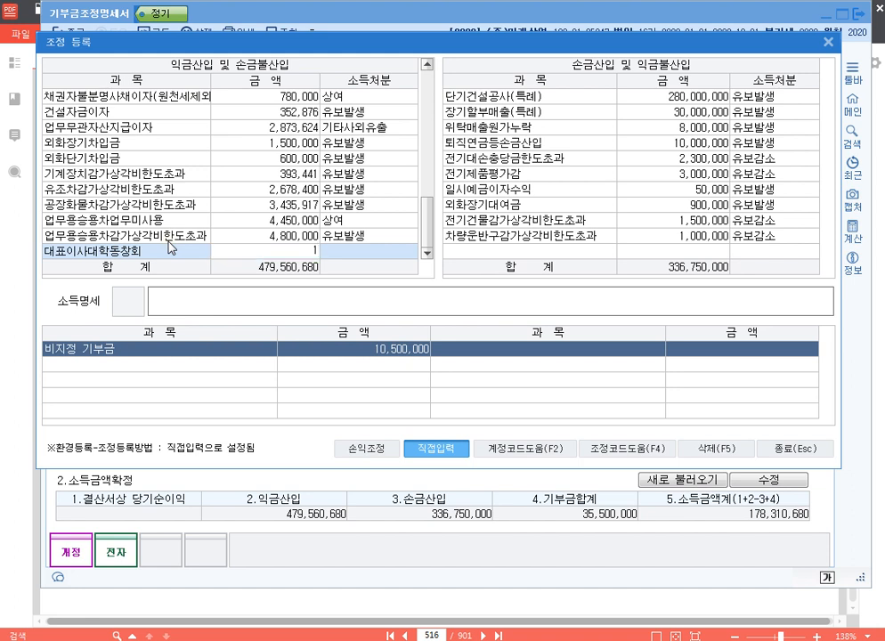
pyautogui.write('000000')
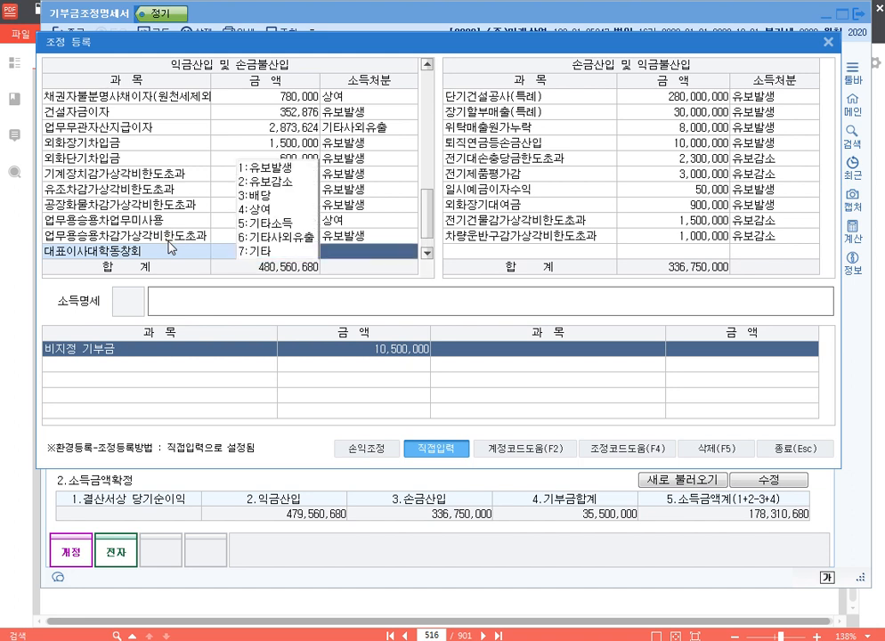
pyautogui.write('6')
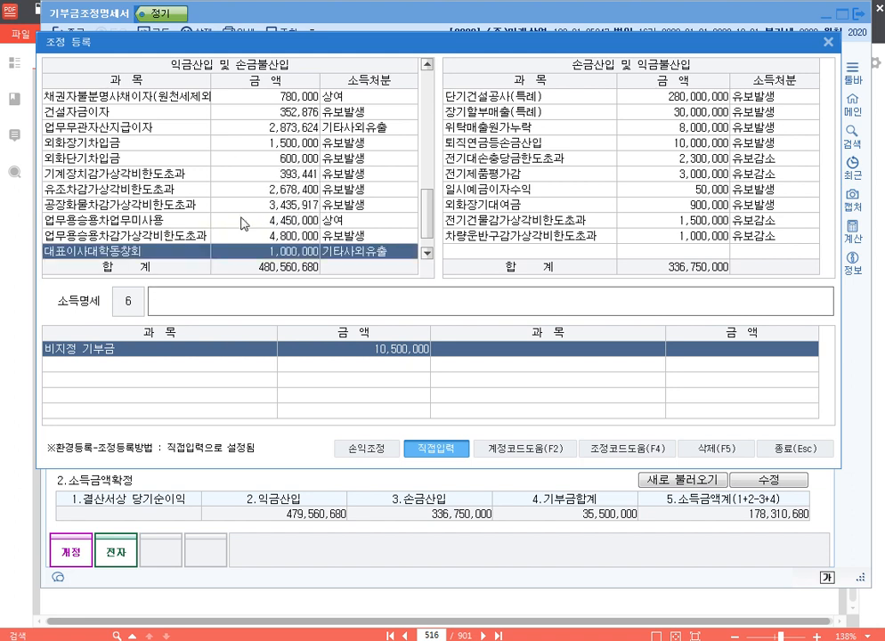
# Step: Enter "손금불산입 대표이사대학동창회 기타사외유출" as the 소득명세 of the 대표이사대학동창회 adjustment
pyautogui.write('손금불산입')
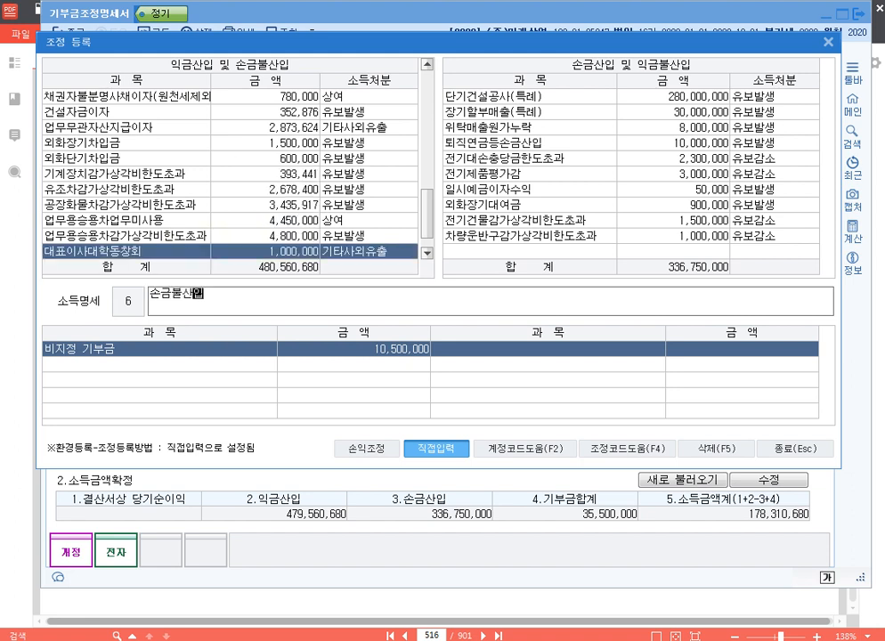
pyautogui.write(' 대표이사대학동')
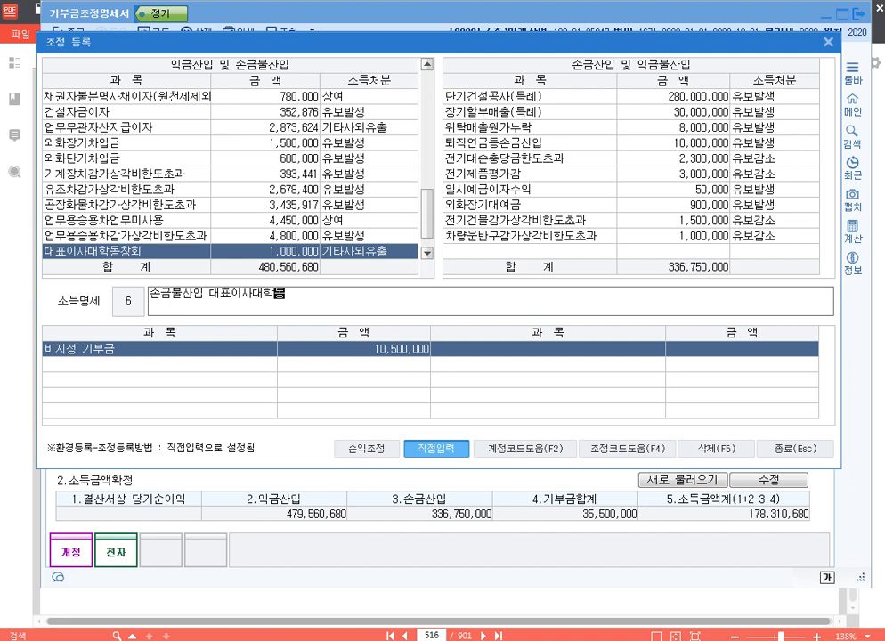
pyautogui.write('창회 기타사')
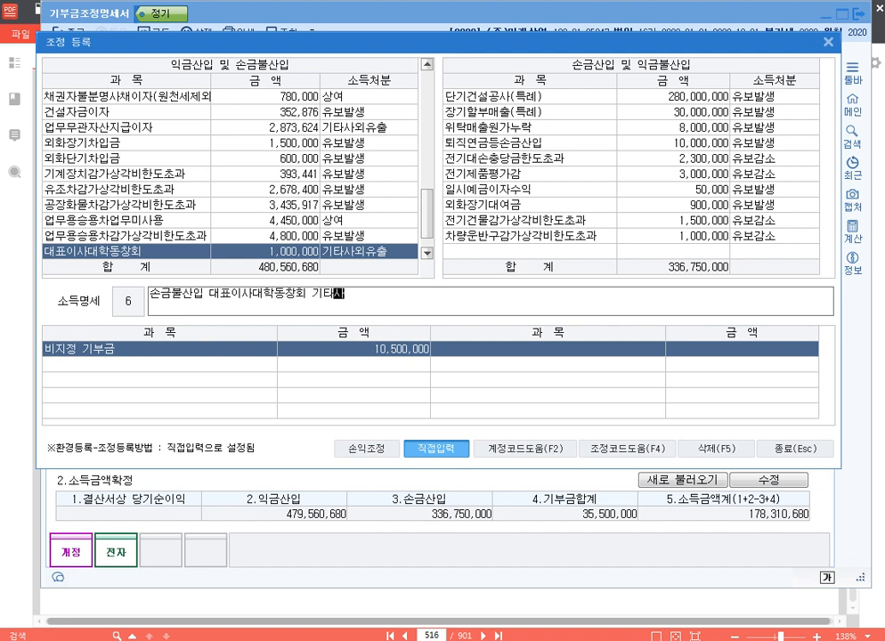
pyautogui.write('외유출')
pyautogui.press('Return')
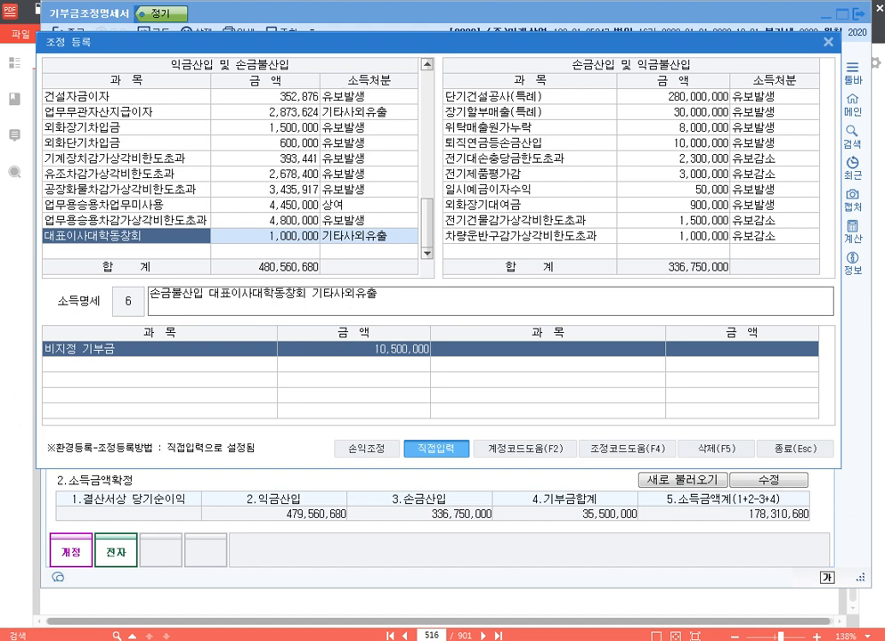
# Step: Add the predefined adjustment item 어음지급기부금 for 3,000,000 with disposition 유보발생 under 익금산입 및 손금불산입
pyautogui.click(127, 252)
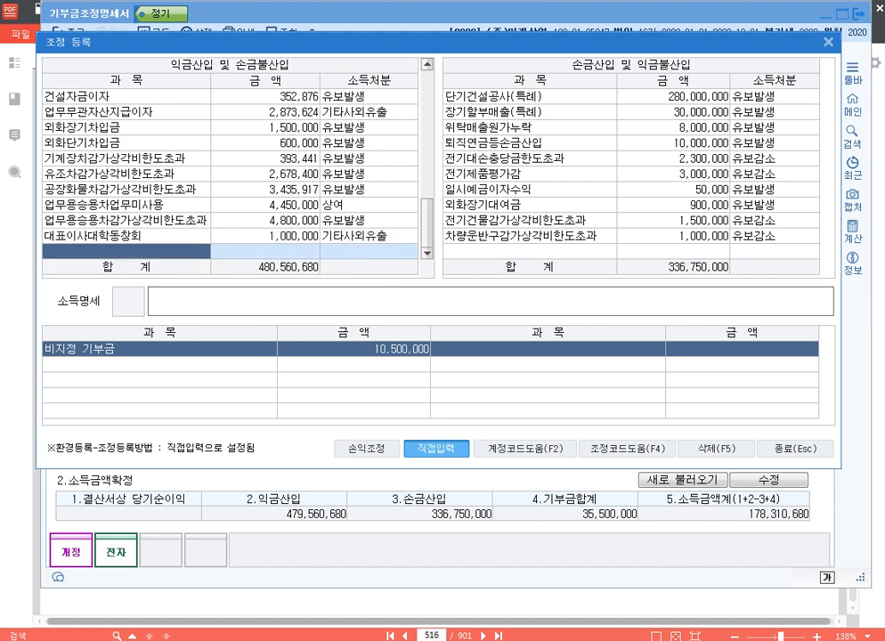
pyautogui.press('F4')
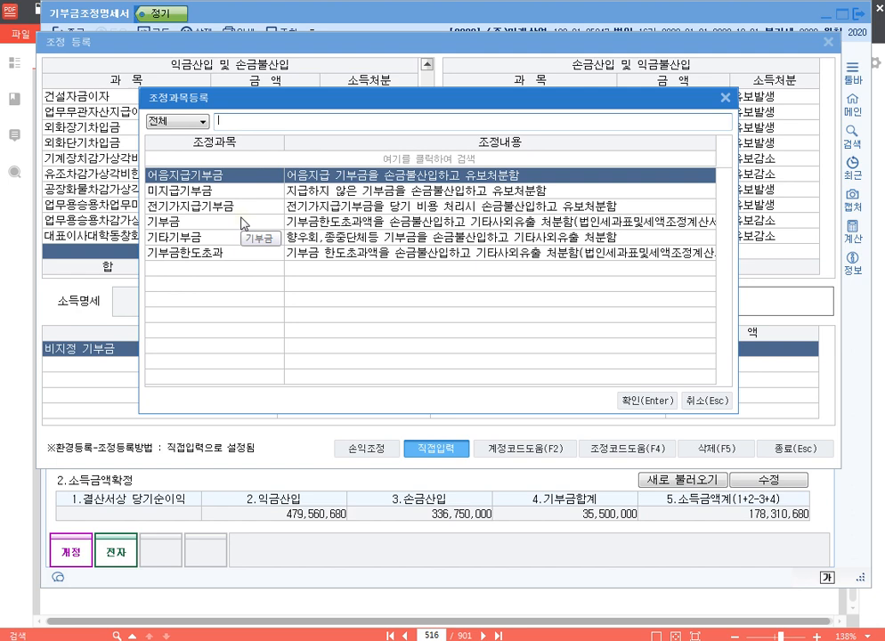
pyautogui.press('Return')
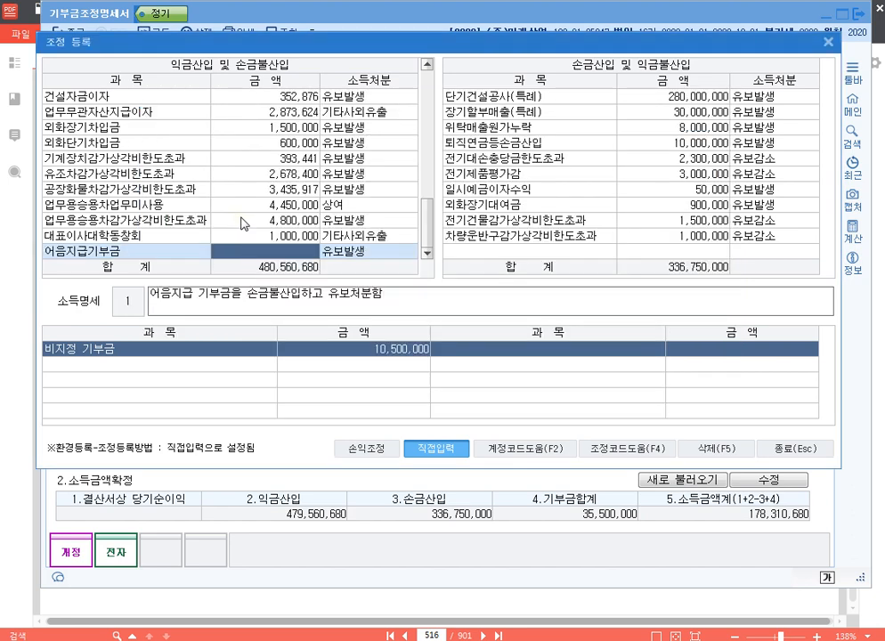
pyautogui.write('3000000')
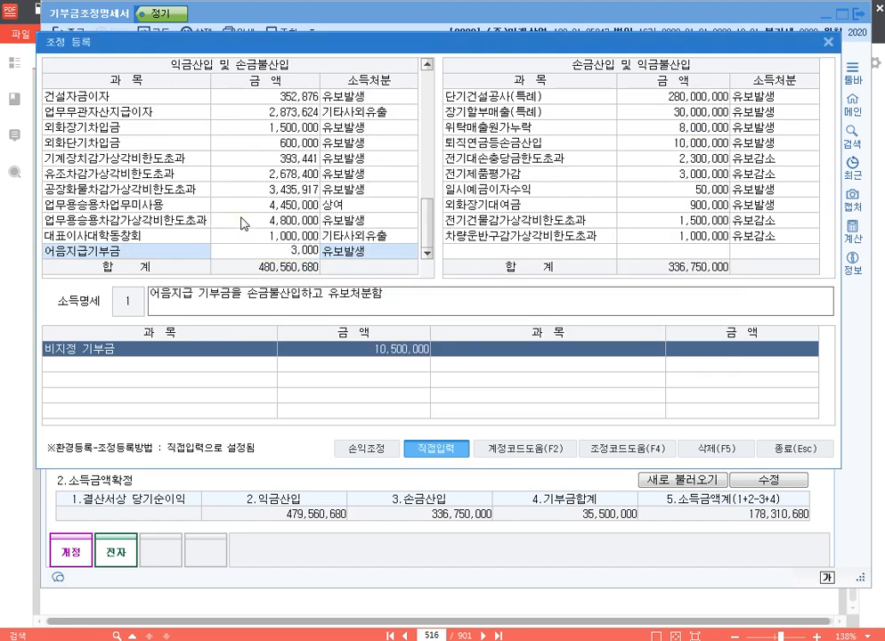
pyautogui.press('Return')
pyautogui.press('Return')
pyautogui.press('Return')
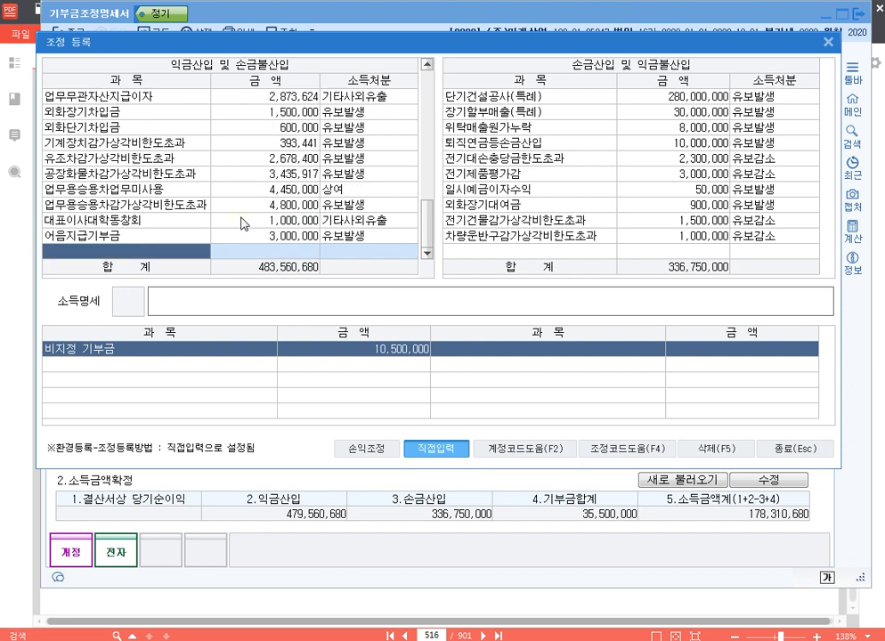
# Step: Add 새마을금고출자금 for 6,500,000 with disposition 유보발생 under 익금산입 및 손금불산입
pyautogui.write('새매')
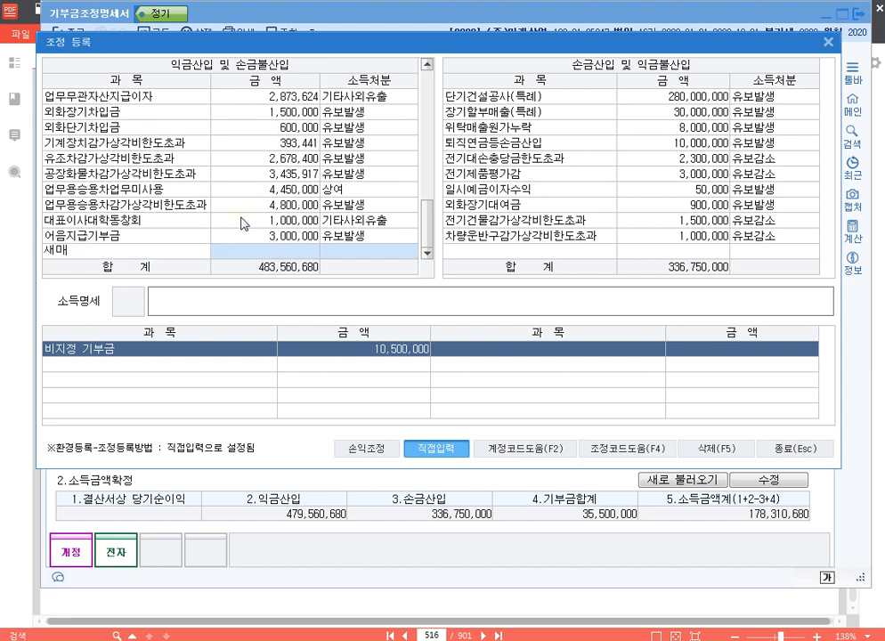
pyautogui.write('을금고출자금')
pyautogui.press('Return')
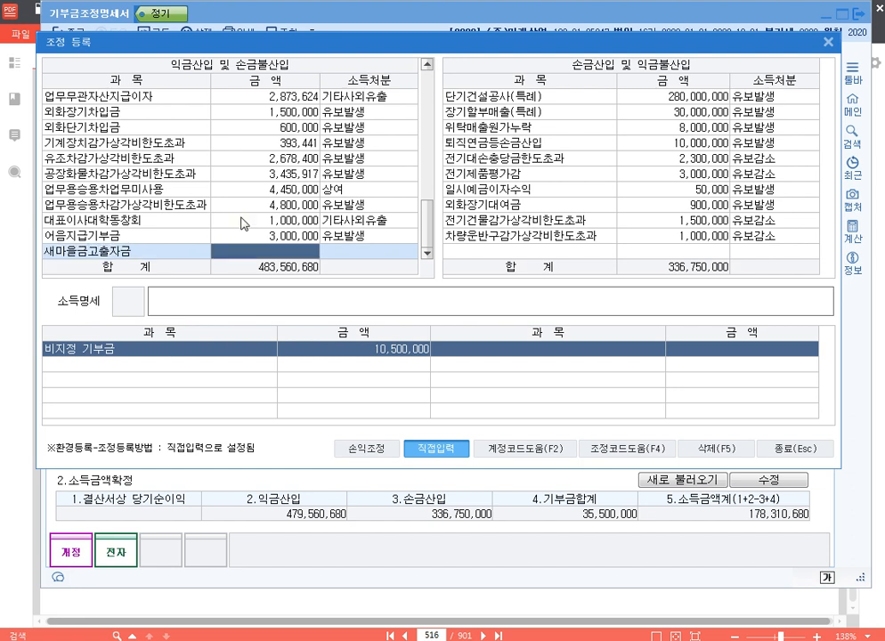
pyautogui.write('6500000')
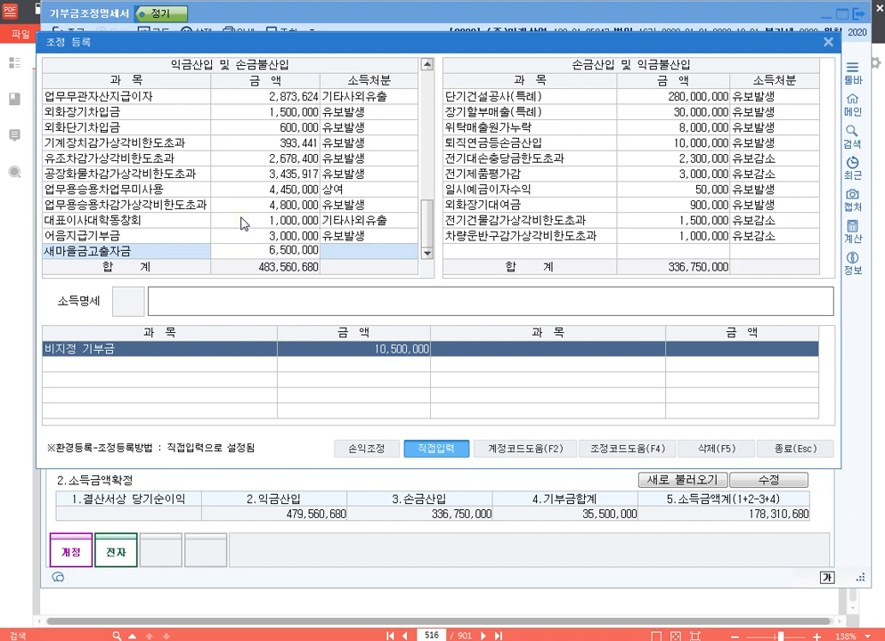
pyautogui.press('Return')
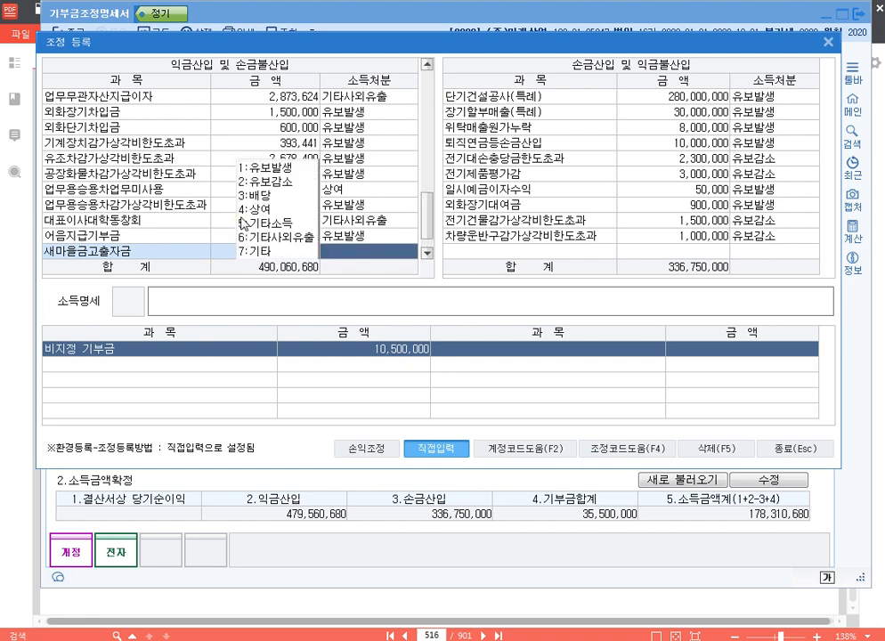
pyautogui.write('1')
pyautogui.press('Return')
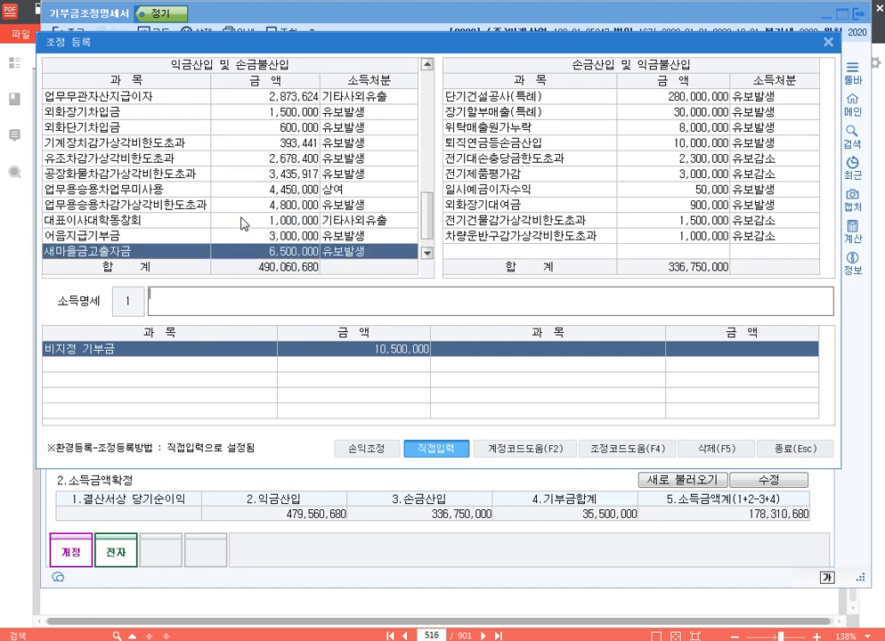
# Step: Enter "손금불산입 새마을금고출자금 유보" as the 소득명세 of the 새마을금고출자금 adjustment and close 조정 등록
pyautogui.write('손금불산입 새마을금')
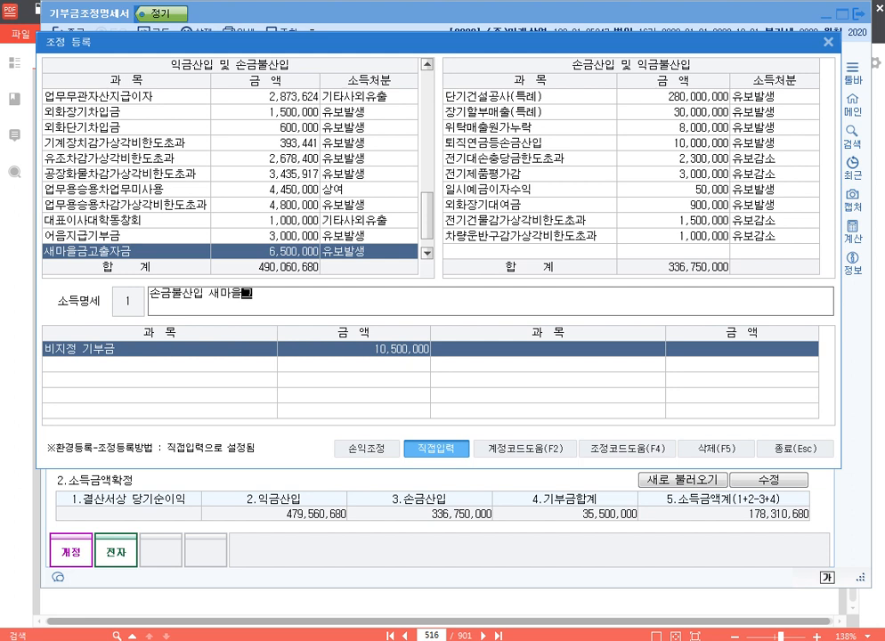
pyautogui.write('고출자금 유')
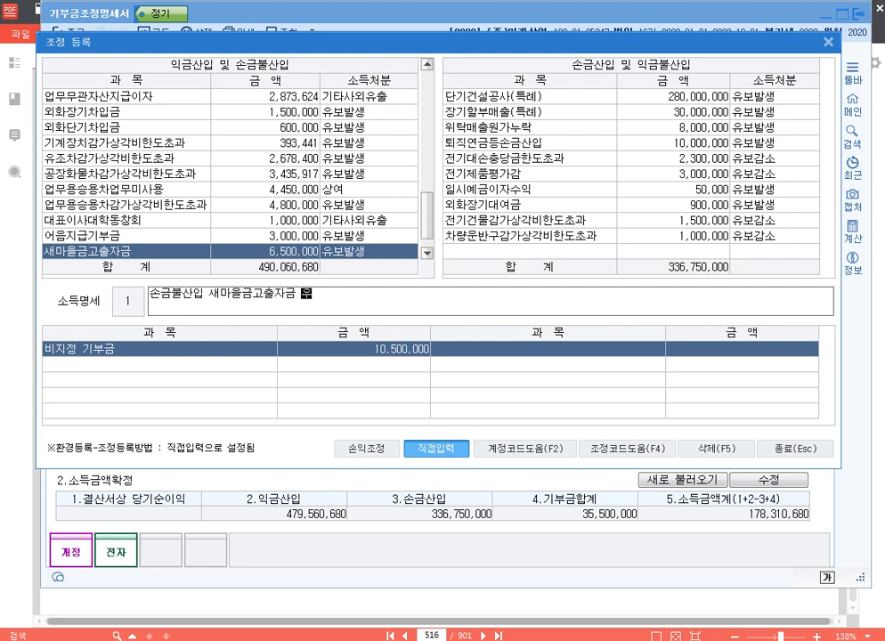
pyautogui.write('보')
pyautogui.press('BackSpace')
pyautogui.press('Return')
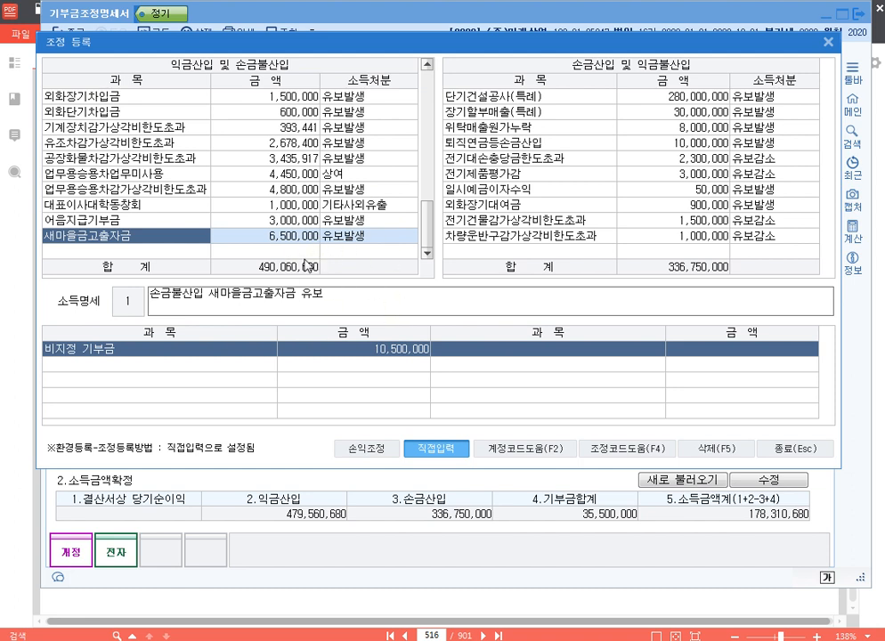
pyautogui.click(791, 450)
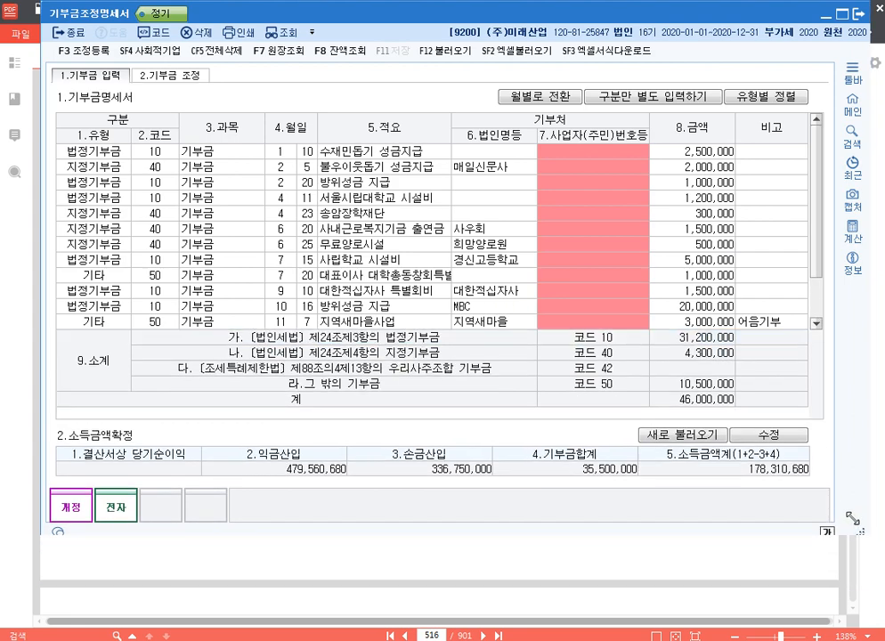
# Step: Reload the 소득금액확정 figures in the 기부금조정명세서 from the registered adjustments
pyautogui.moveTo(855, 577); pyautogui.dragTo(855, 463)
pyautogui.scroll(-3, 464, 281)
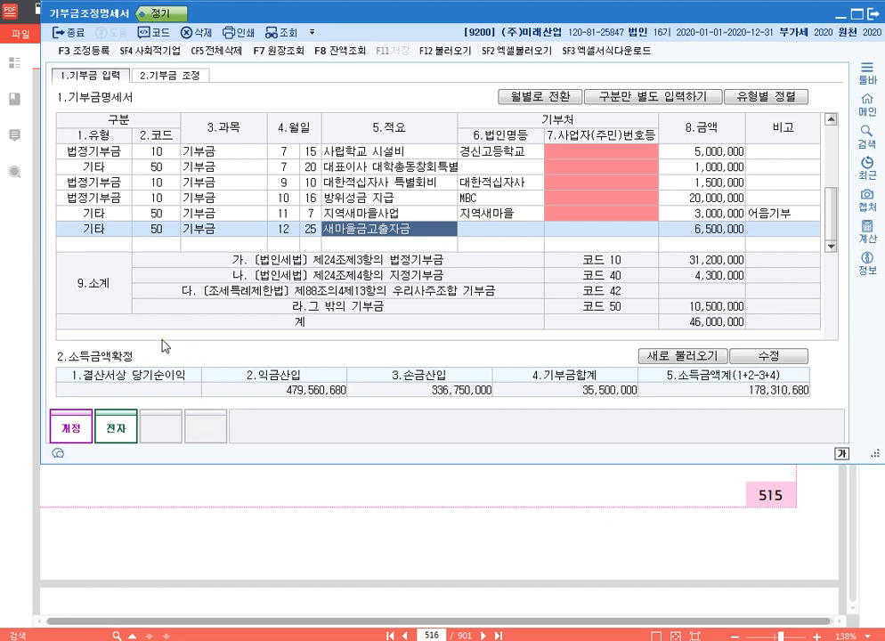
pyautogui.click(687, 356)
pyautogui.click(510, 271)
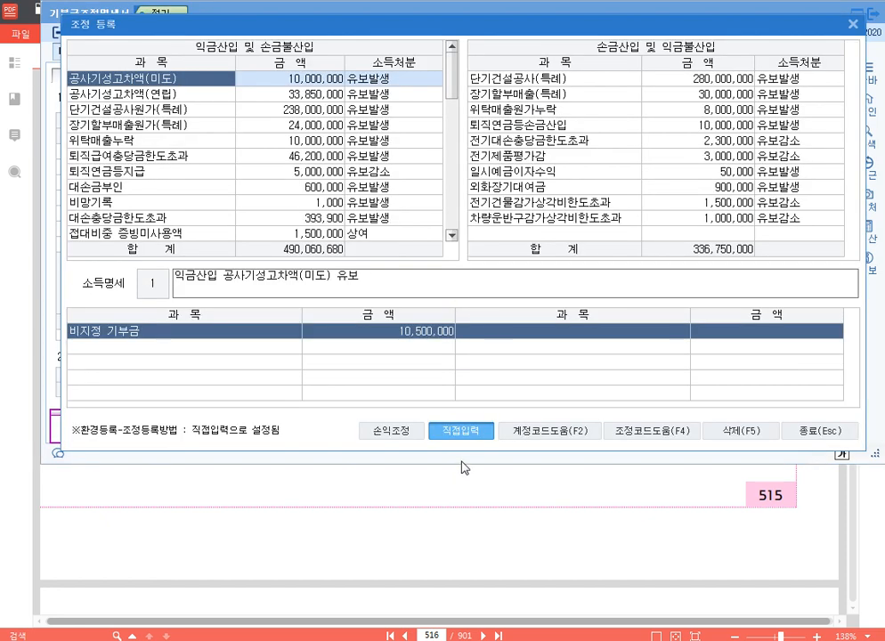
# Step: Reopen 조정 등록 and mark both 합계 totals, with arrows to the matching 익금산입 and 손금산입 amounts in 소득금액확정
pyautogui.click(814, 431)
pyautogui.moveTo(462, 460); pyautogui.dragTo(460, 540)
pyautogui.click(98, 56)
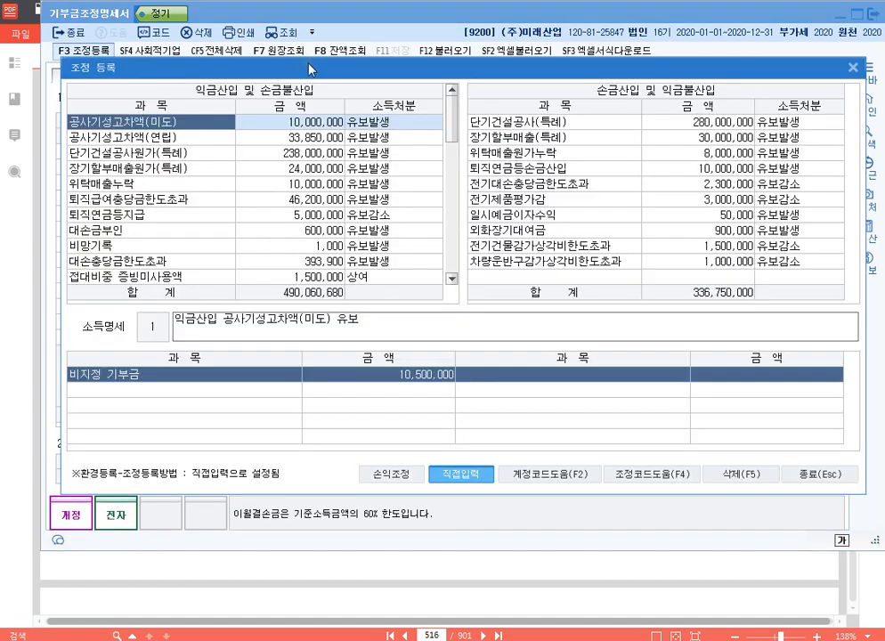
pyautogui.moveTo(311, 74); pyautogui.dragTo(311, 20)
pyautogui.press('F12')
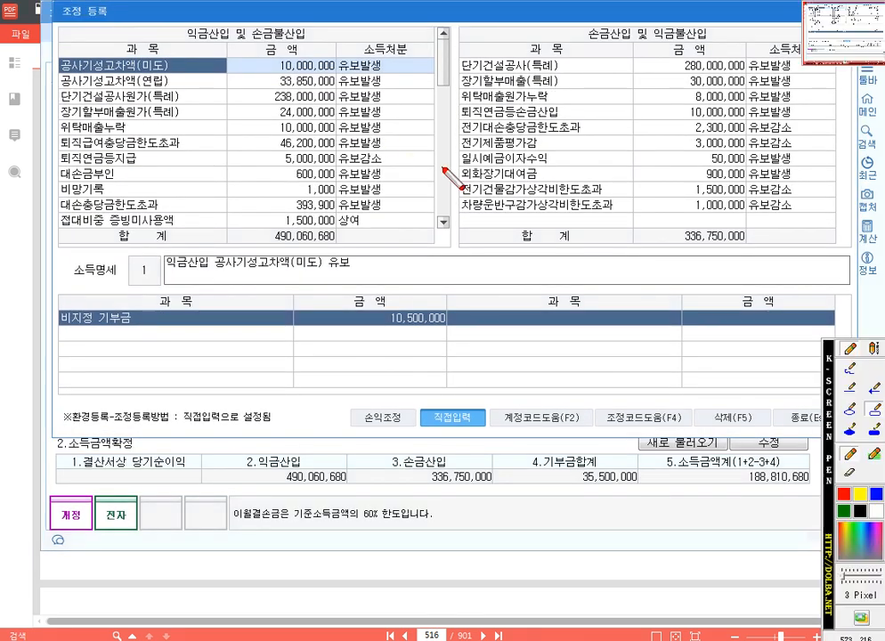
pyautogui.moveTo(248, 220); pyautogui.dragTo(357, 258)
pyautogui.moveTo(667, 226); pyautogui.dragTo(773, 259)
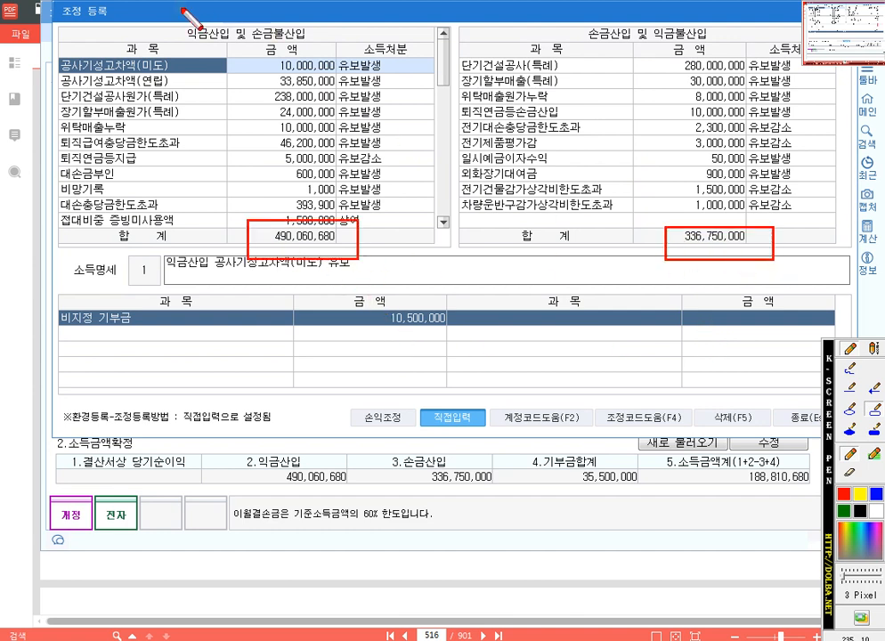
pyautogui.moveTo(170, 20); pyautogui.dragTo(312, 47)
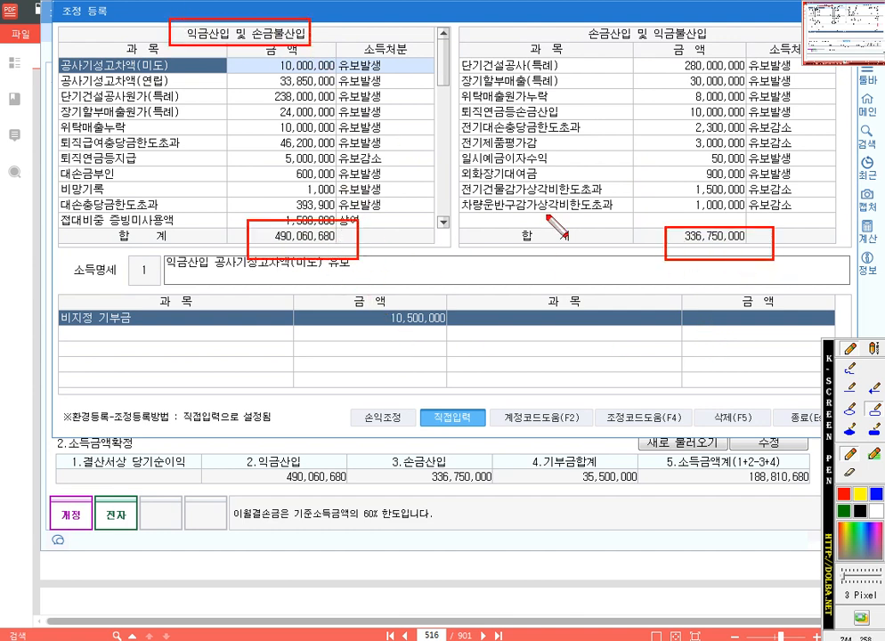
pyautogui.moveTo(577, 15); pyautogui.dragTo(718, 49)
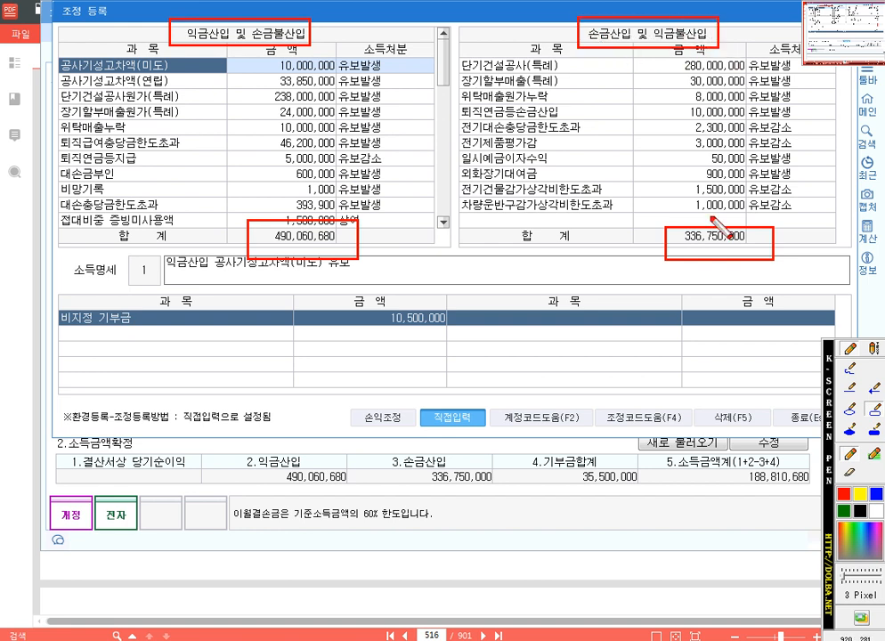
pyautogui.click(875, 389)
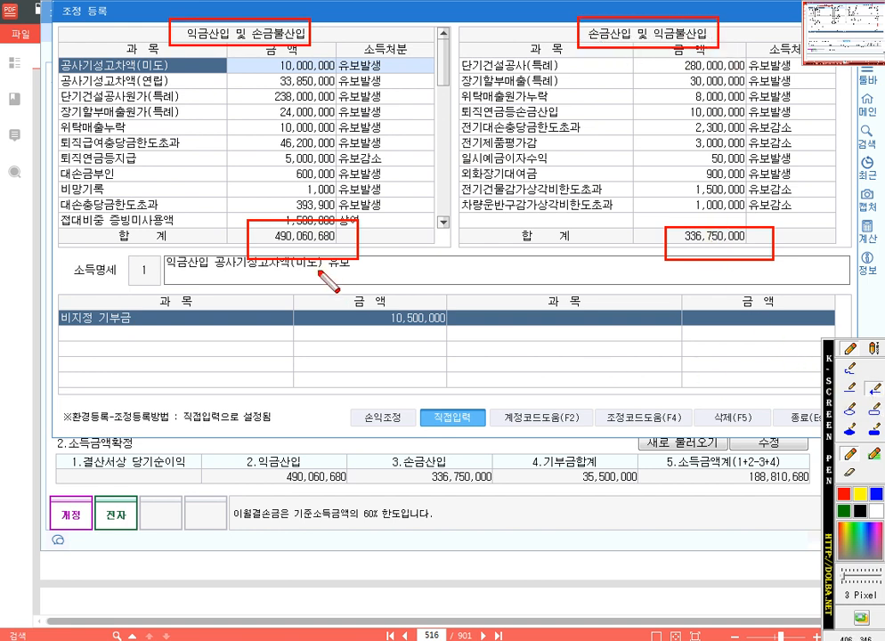
pyautogui.moveTo(302, 261); pyautogui.dragTo(303, 448)
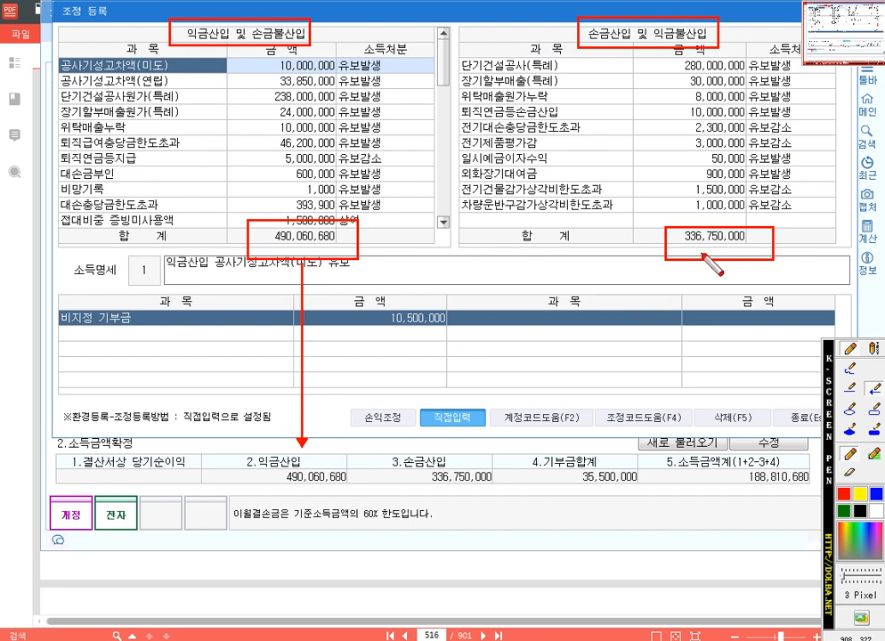
pyautogui.moveTo(704, 253); pyautogui.dragTo(433, 451)
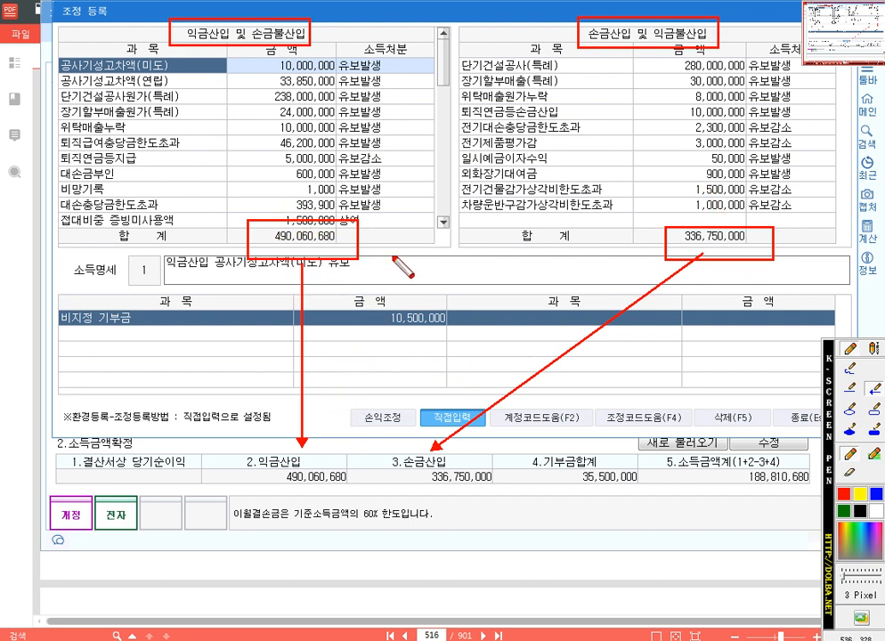
# Step: Mark the three added donation adjustments and how both totals carry into 소득금액확정, clear the marks and close 조정 등록
pyautogui.press('Escape')
pyautogui.click(303, 204)
pyautogui.scroll(-6, 301, 214)
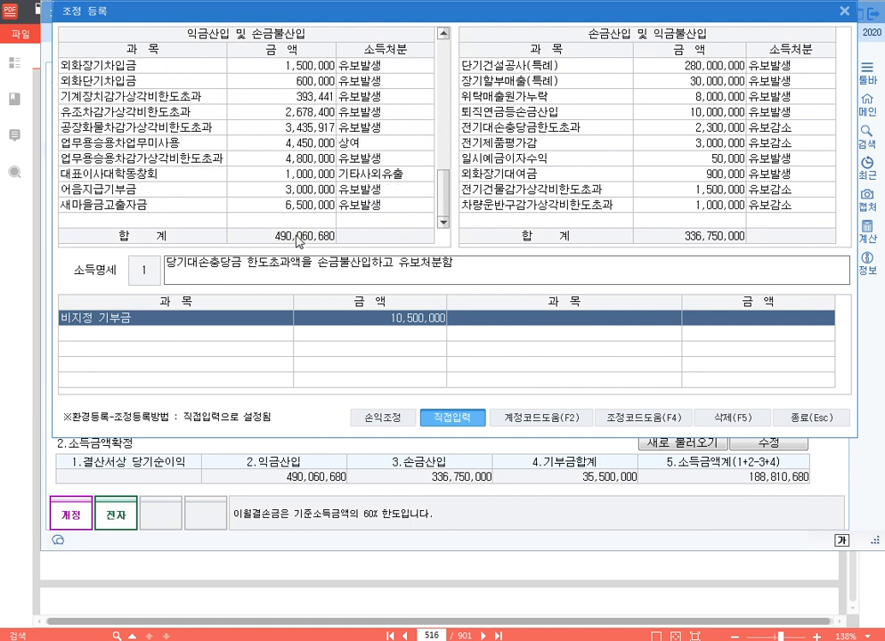
pyautogui.press('F9')
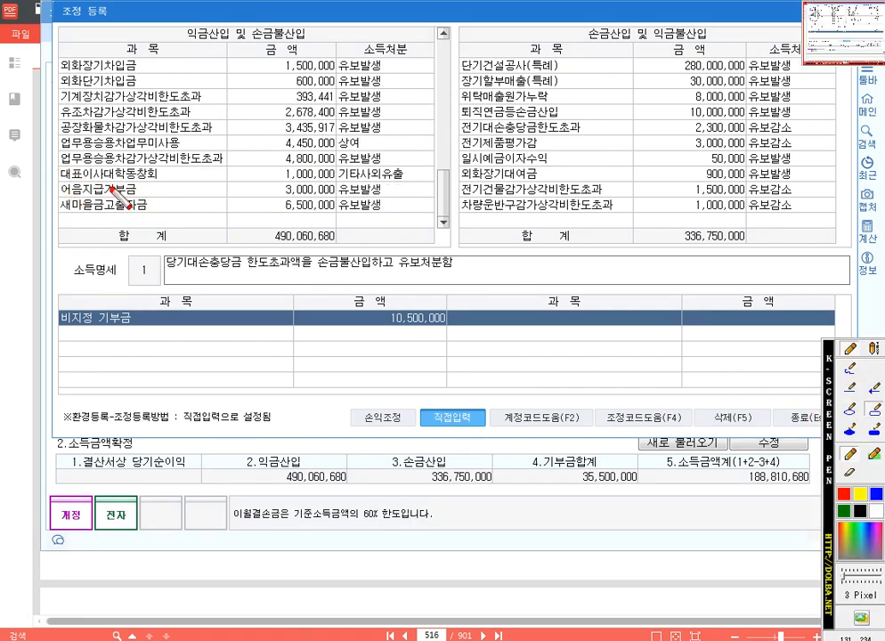
pyautogui.moveTo(432, 215); pyautogui.dragTo(58, 164)
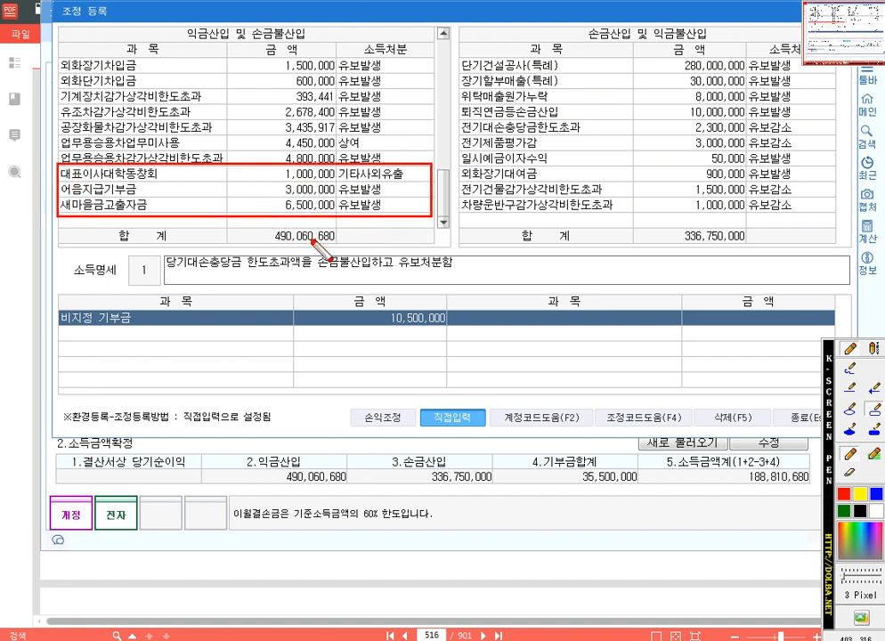
pyautogui.moveTo(268, 225); pyautogui.dragTo(343, 247)
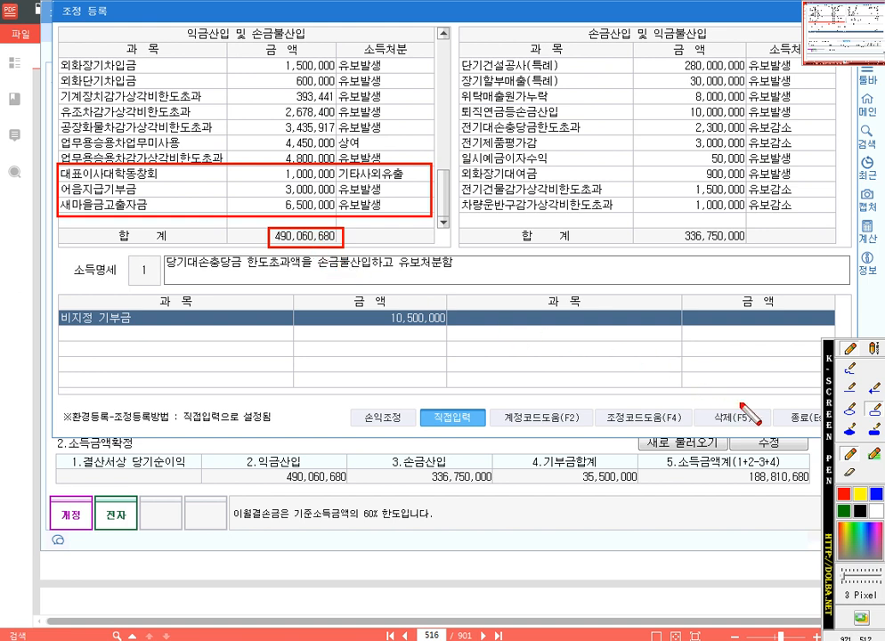
pyautogui.moveTo(317, 250); pyautogui.dragTo(312, 445)
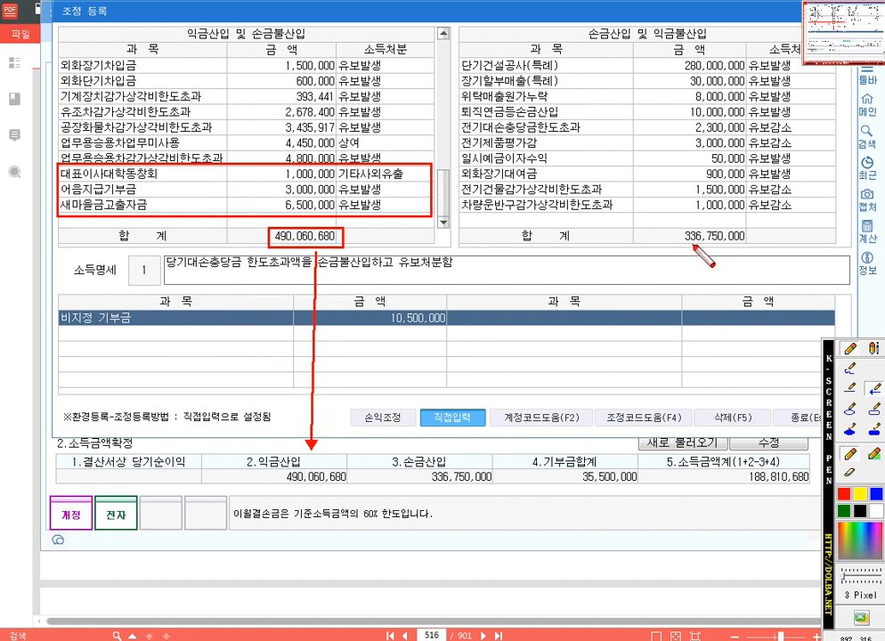
pyautogui.moveTo(694, 246); pyautogui.dragTo(473, 444)
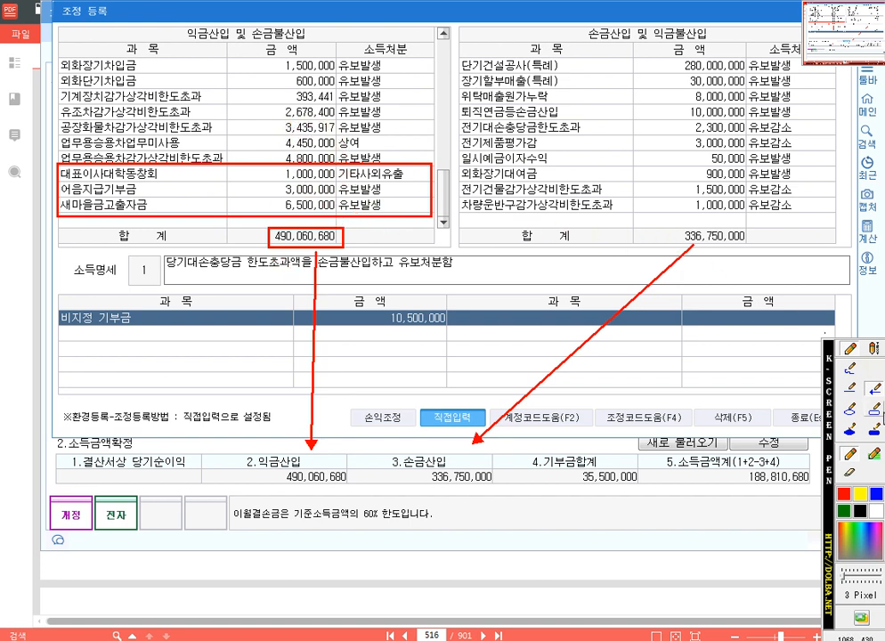
pyautogui.moveTo(673, 220); pyautogui.dragTo(746, 249)
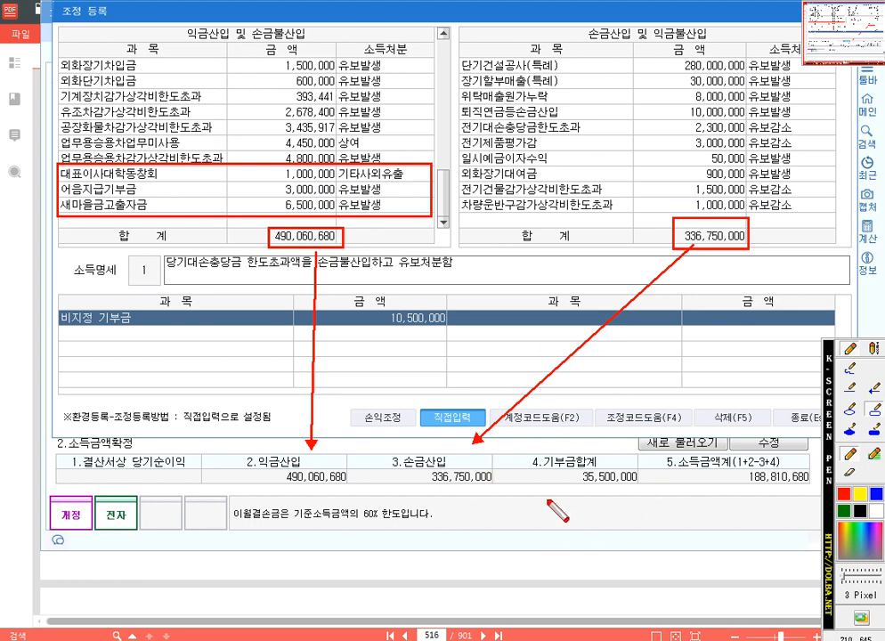
pyautogui.press('Escape')
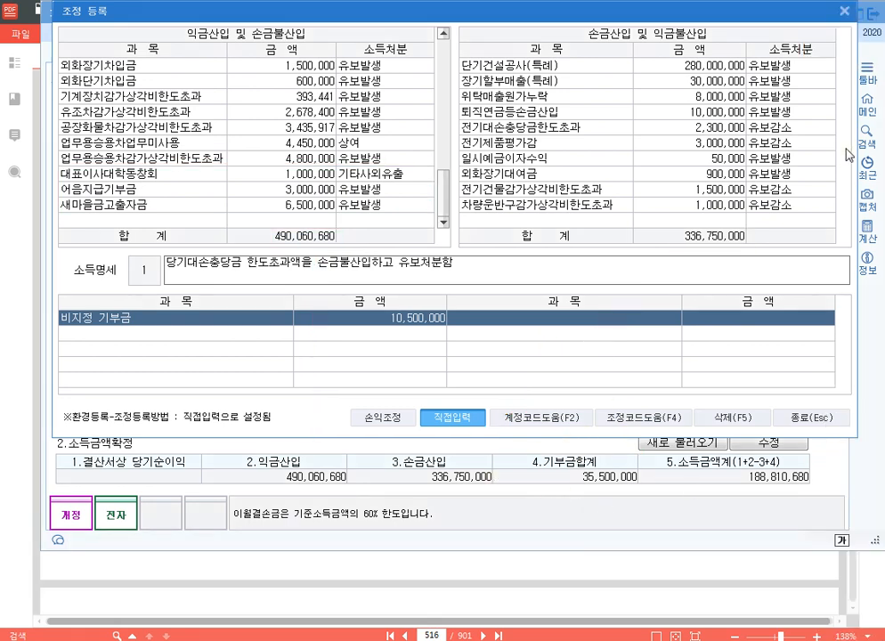
pyautogui.click(844, 13)
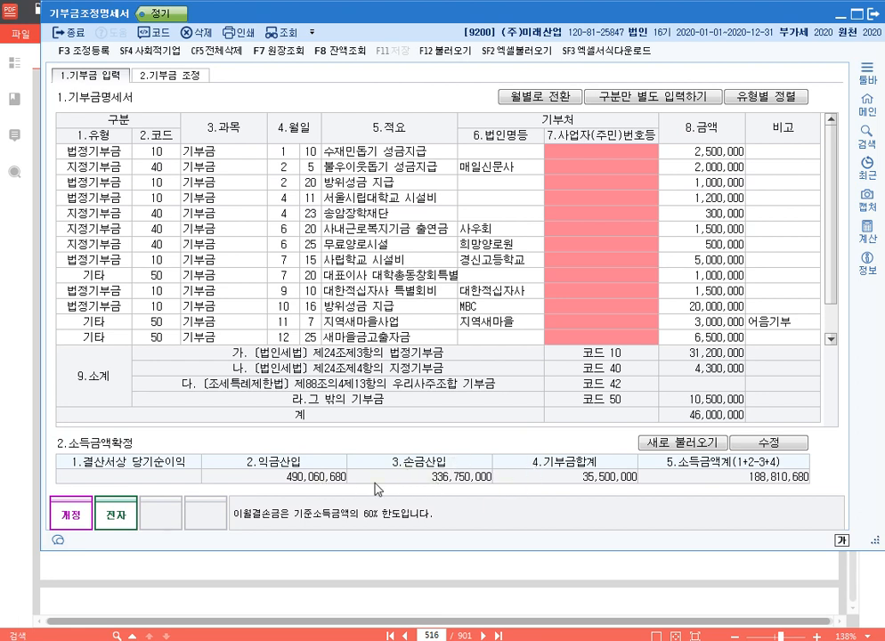
# Step: Unlock the 소득금액확정 amounts for manual editing and go through the 당기순이익, 익금산입 and 손금산입 fields
pyautogui.click(772, 446)
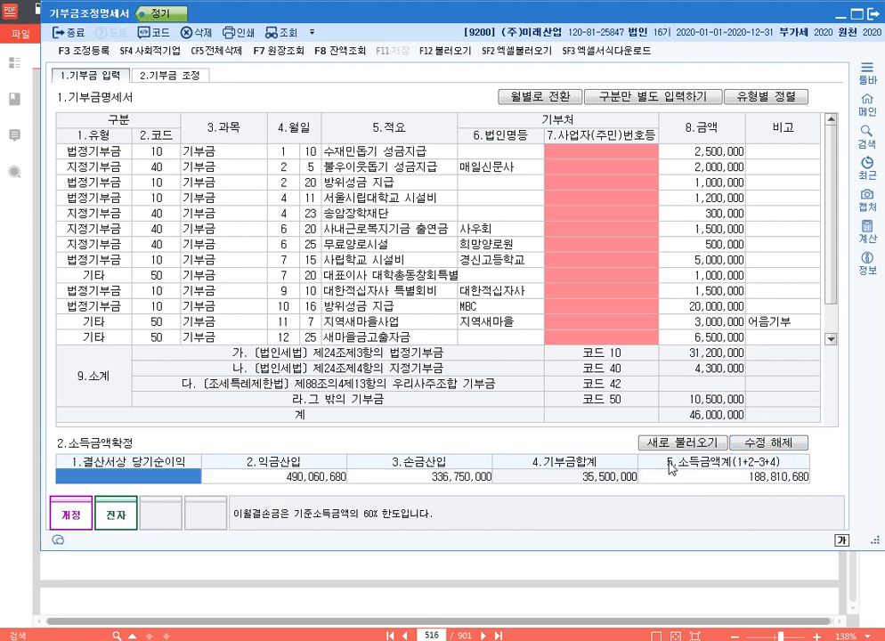
pyautogui.press('Return')
pyautogui.press('Return')
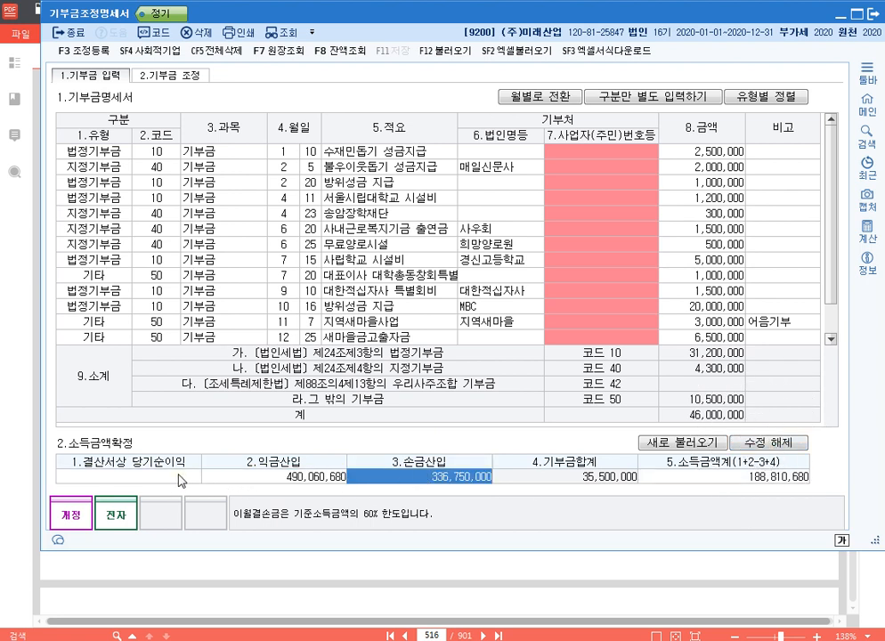
pyautogui.click(179, 477)
pyautogui.click(271, 477)
pyautogui.click(421, 474)
# Step: Look up the 소득금액확정 figures in the textbook PDF's solution and enter 372,911,661 as the 결산서상 당기순이익
pyautogui.hotkey('alt', 'Tab')
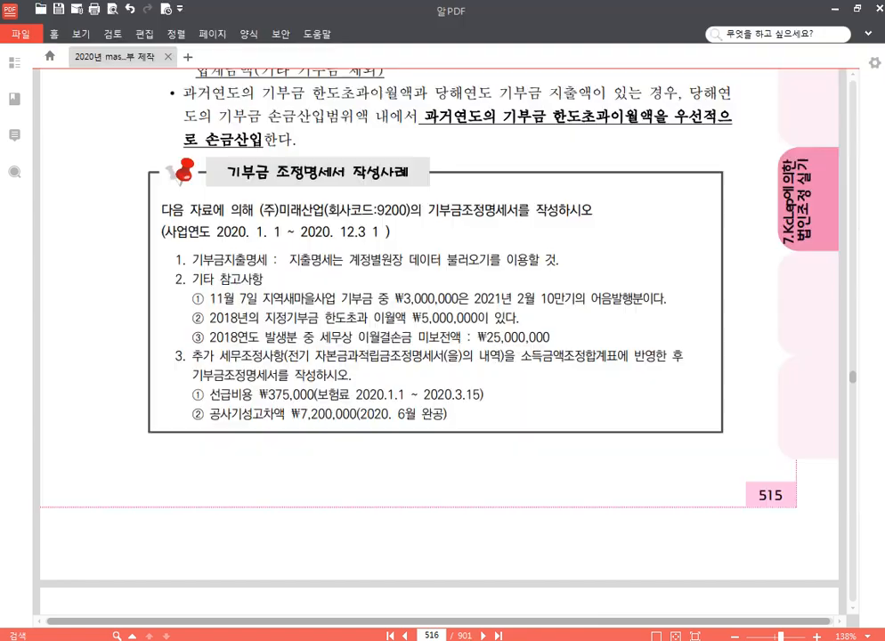
pyautogui.scroll(-5, 435, 234)
pyautogui.scroll(-8, 451, 252)
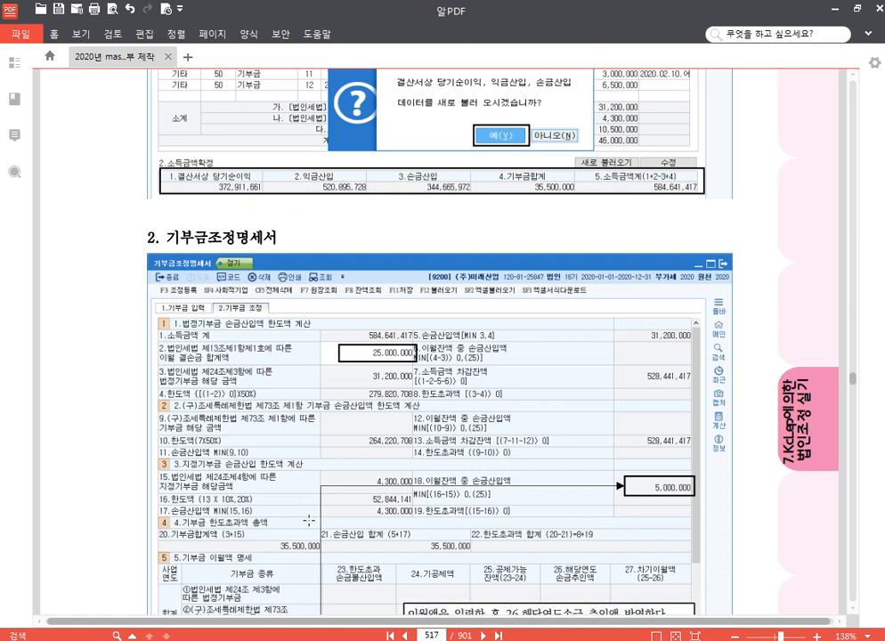
pyautogui.moveTo(431, 639)
pyautogui.click(431, 570)
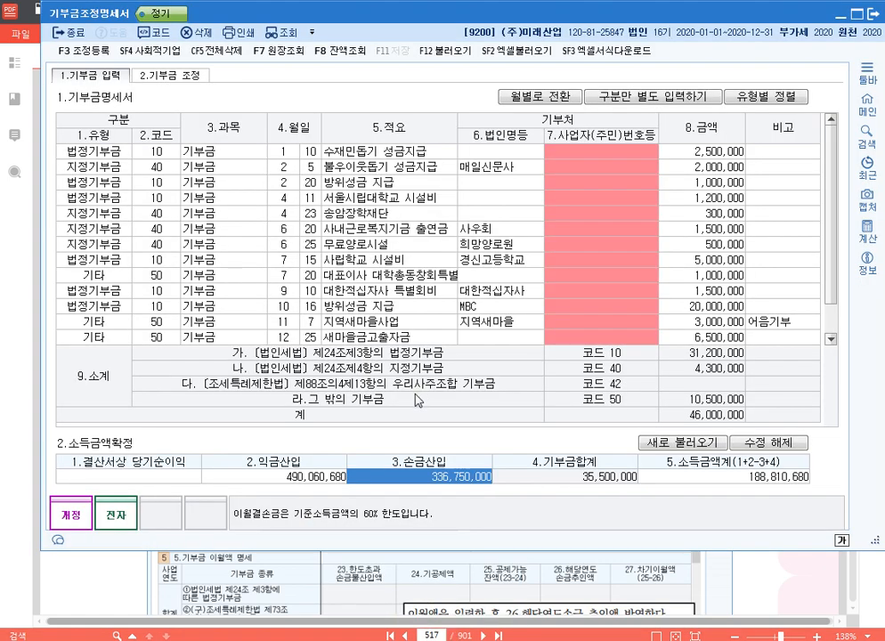
pyautogui.click(166, 476)
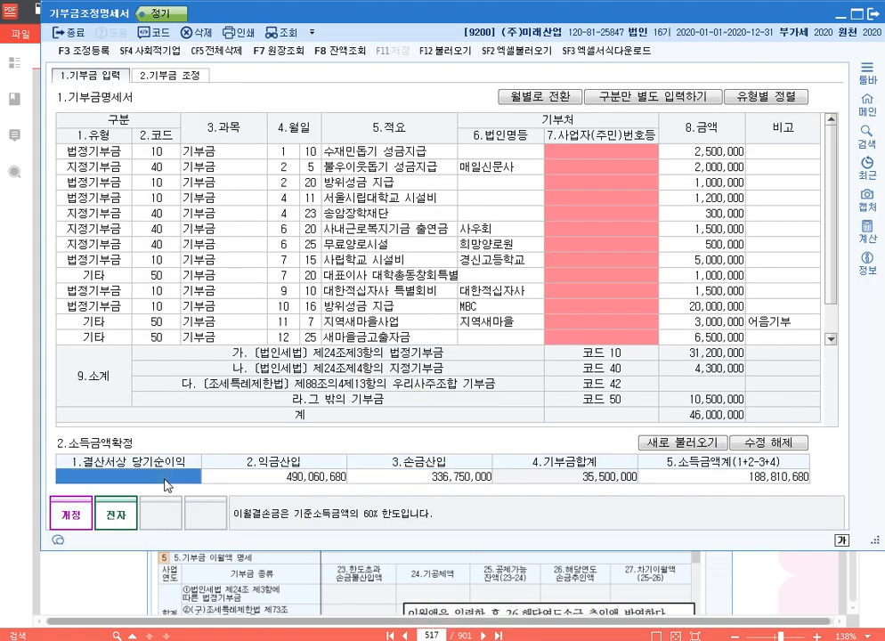
pyautogui.write('372,911,661')
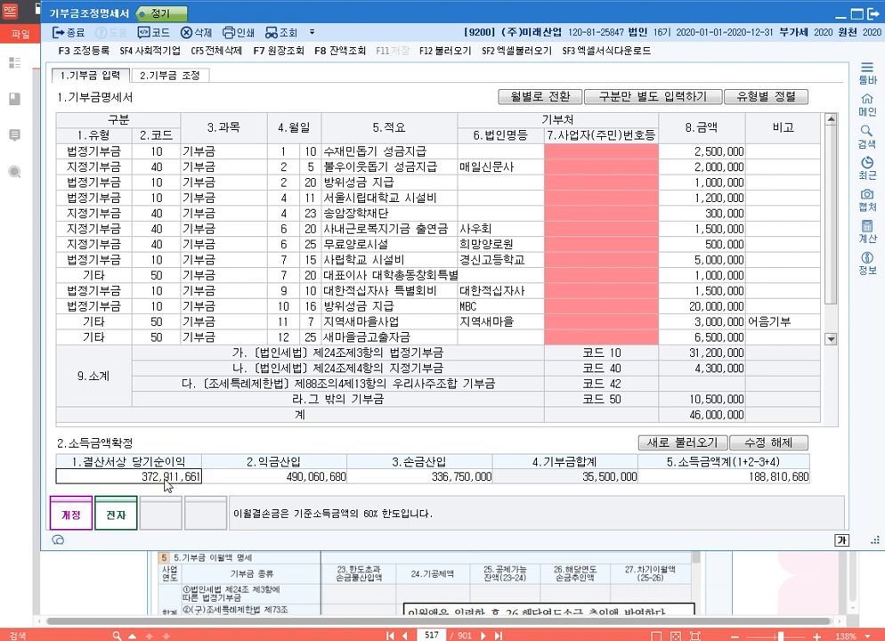
# Step: Set 익금산입 to 520,895,728 and 손금산입 to 344,665,972 in 소득금액확정, and end manual editing of the amounts
pyautogui.press('Return')
pyautogui.write('8')
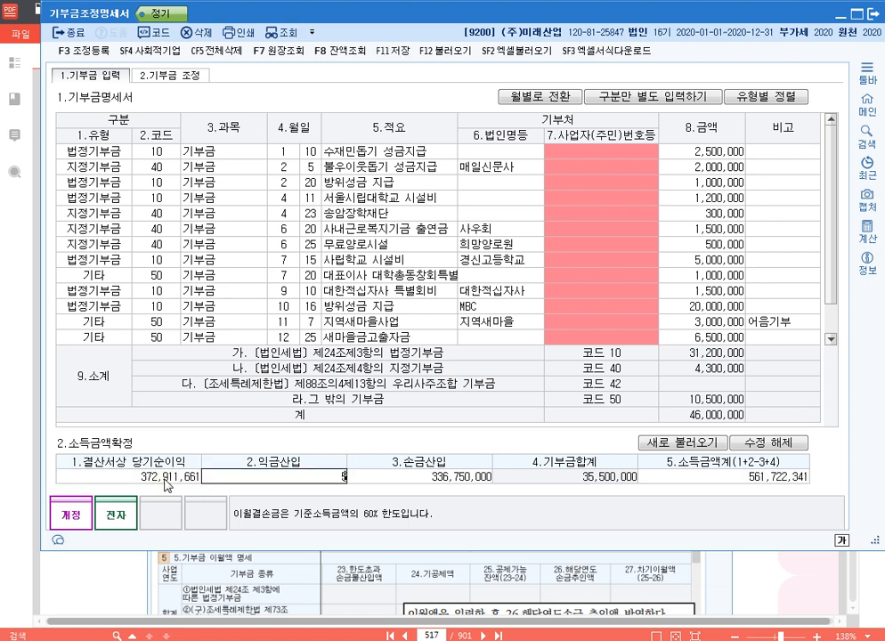
pyautogui.write('5728')
pyautogui.press('Return')
pyautogui.write('3')
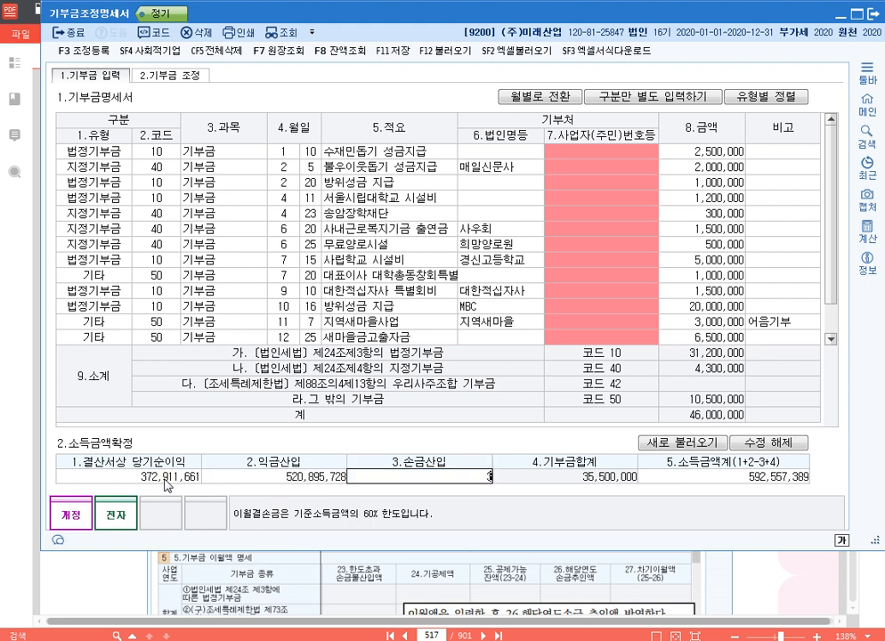
pyautogui.write('44,665,972')
pyautogui.press('Return')
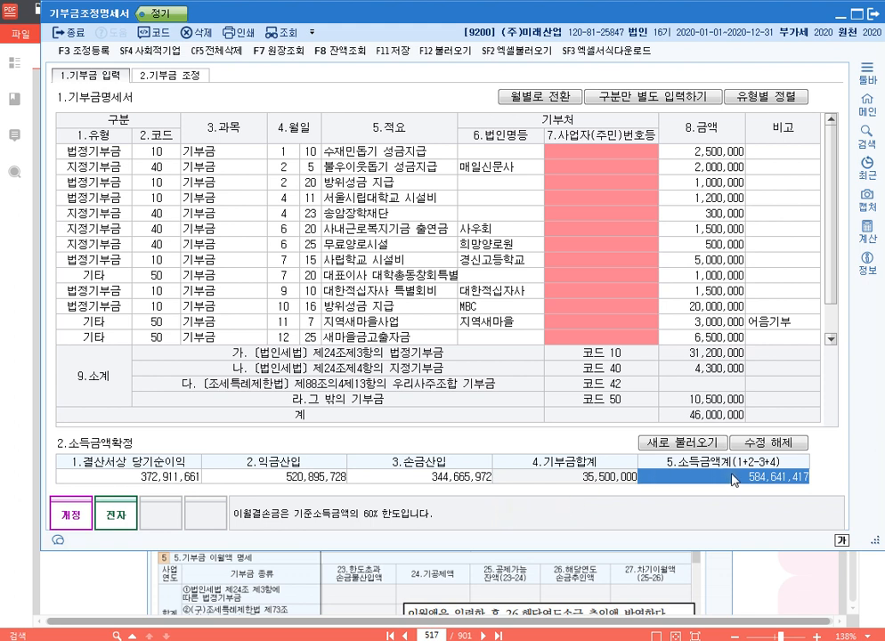
pyautogui.click(792, 451)
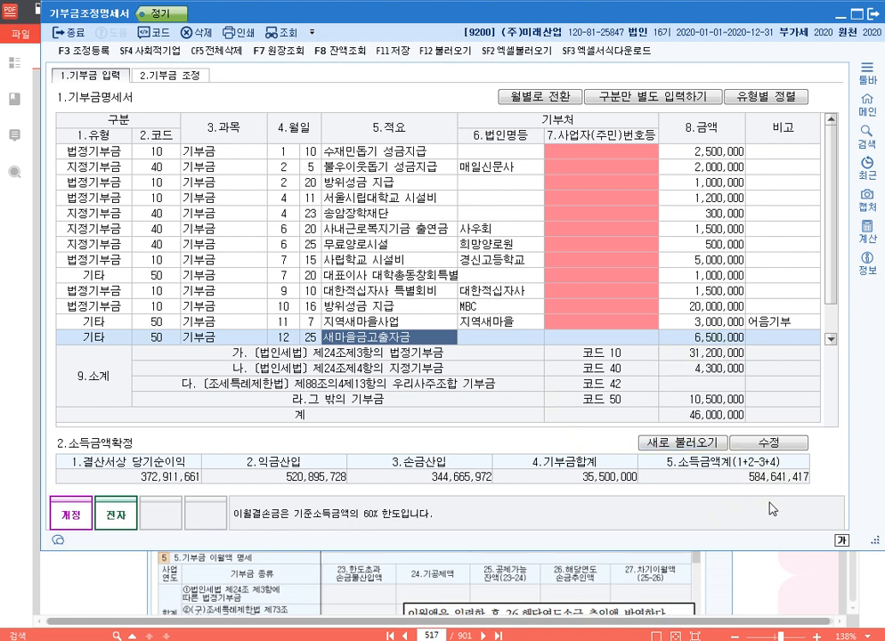
# Step: Open the 기부금 조정 page, and add "* 이월결손금 : 10년간공제 -> 2021.1.1.부터 15년간공제" below 세무조정 in the 20210321.hwp notes
pyautogui.click(169, 75)
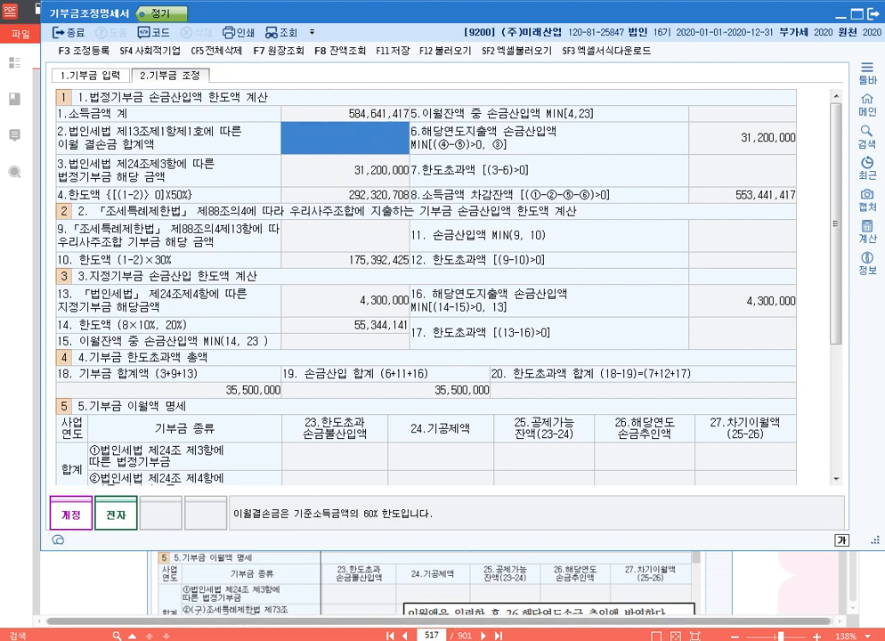
pyautogui.moveTo(324, 636)
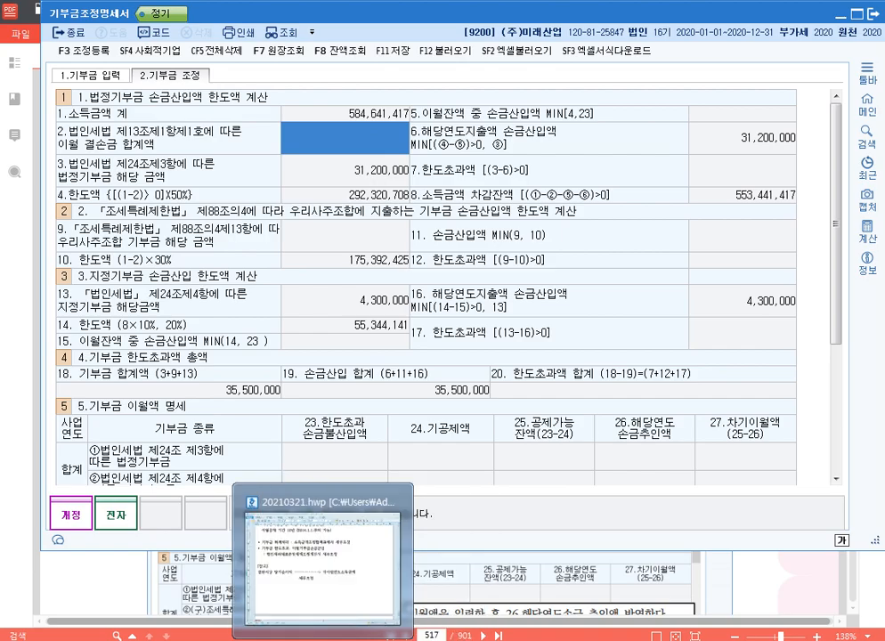
pyautogui.click(324, 570)
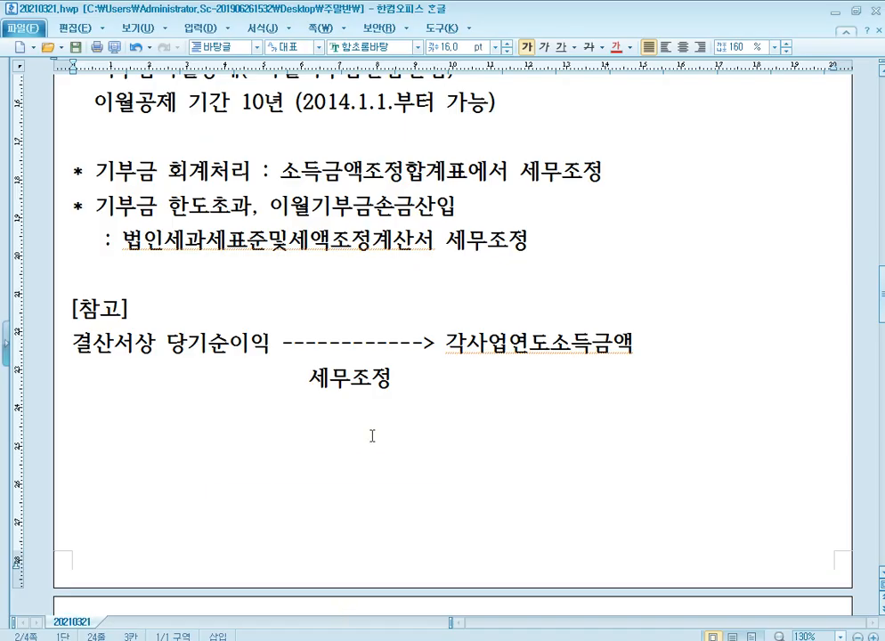
pyautogui.scroll(-2, 303, 459)
pyautogui.click(157, 378)
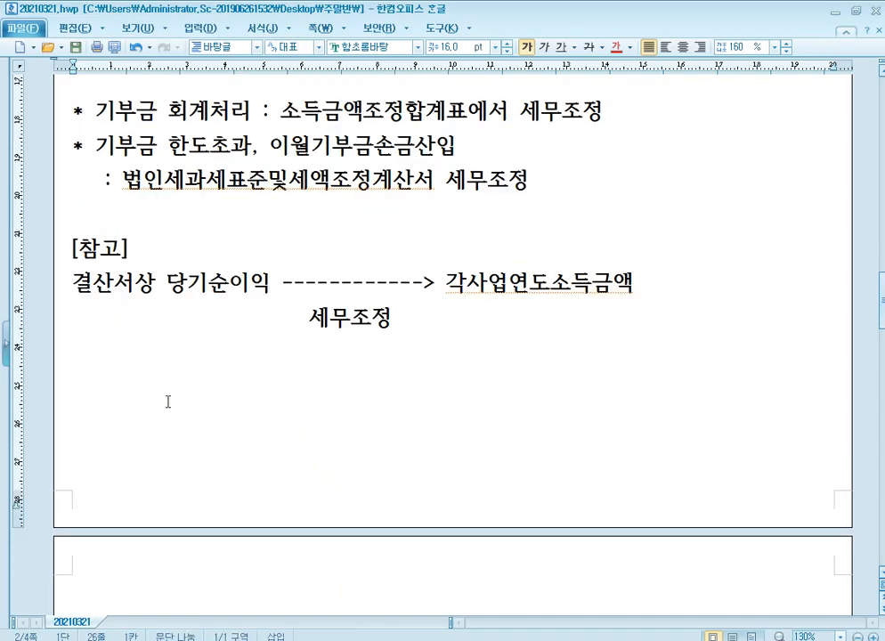
pyautogui.write('* ')
pyautogui.write('이월결손')
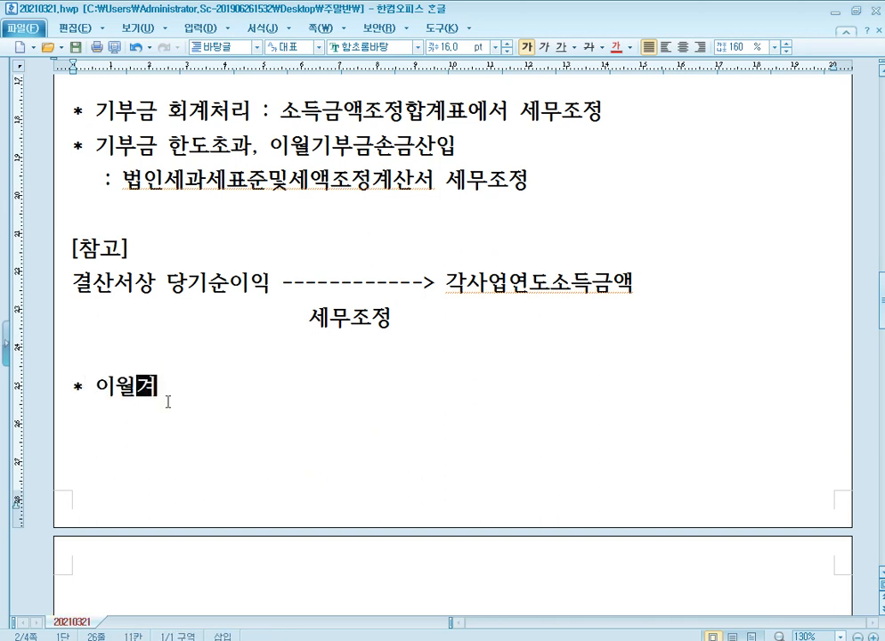
pyautogui.write('금 : ')
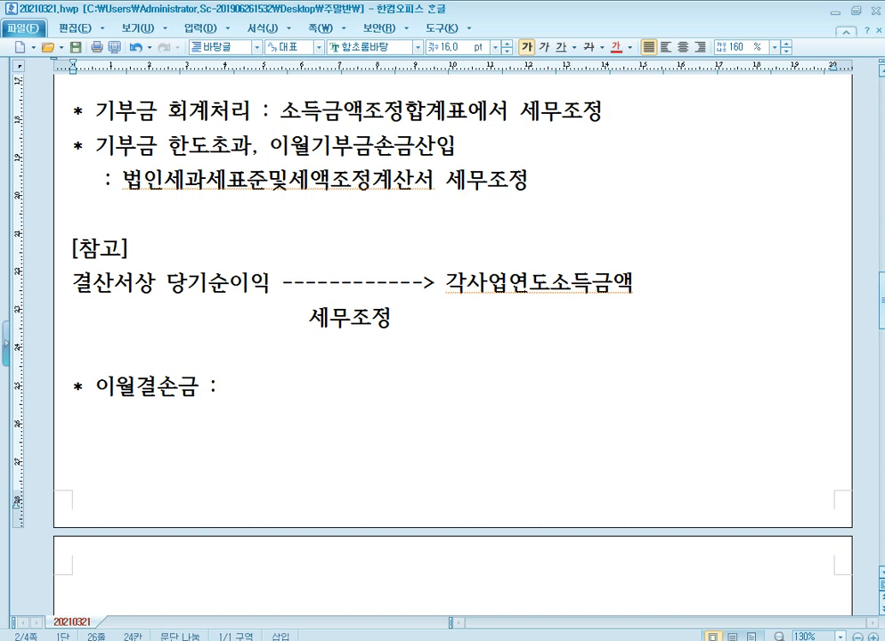
pyautogui.write('10년간공')
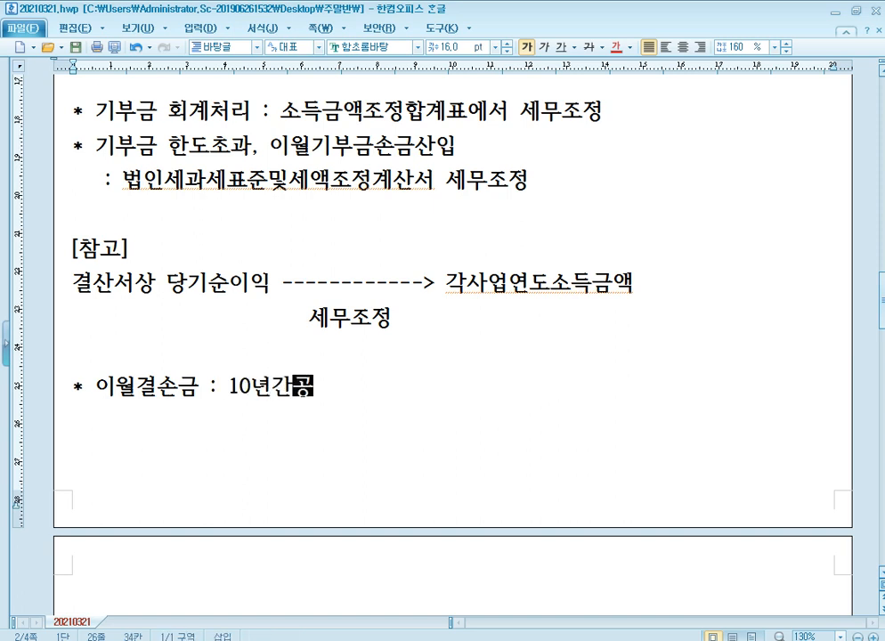
pyautogui.write('제 -> 202')
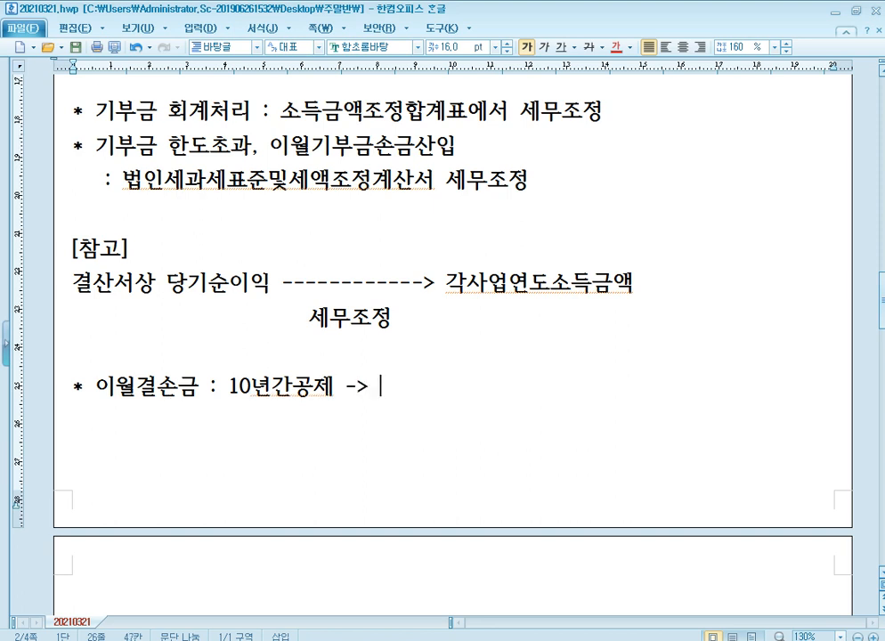
pyautogui.write('1.')
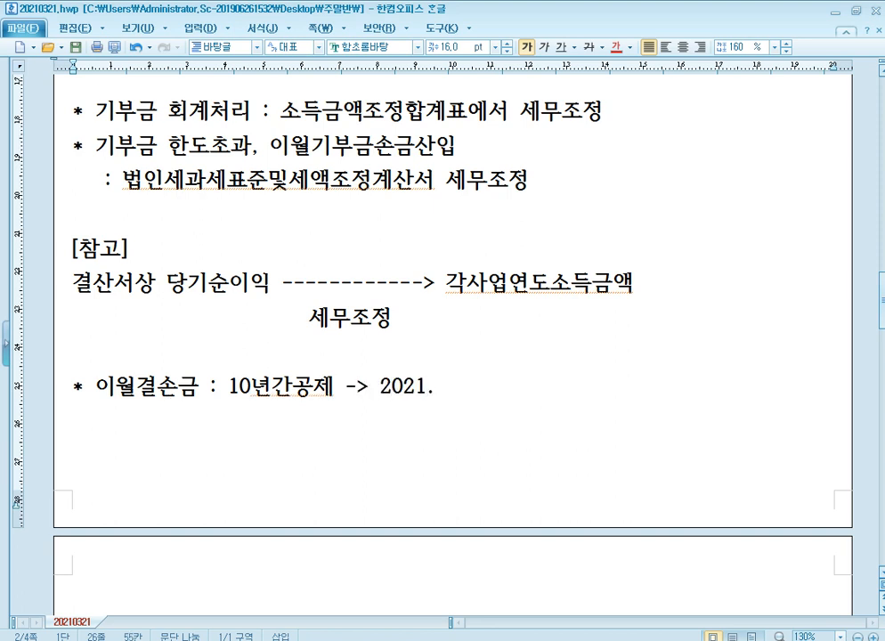
pyautogui.write('1.1. 부터 15년')
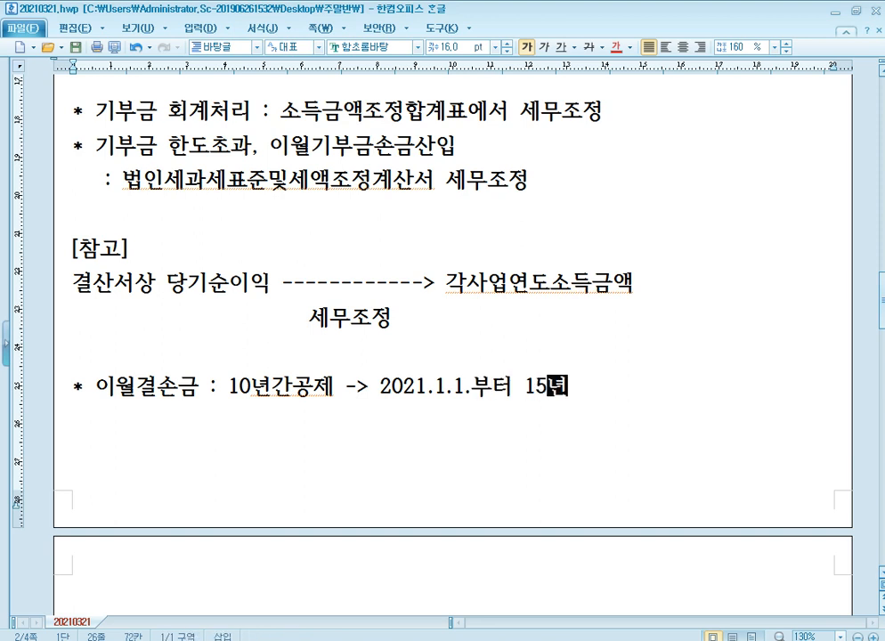
pyautogui.write('간공제')
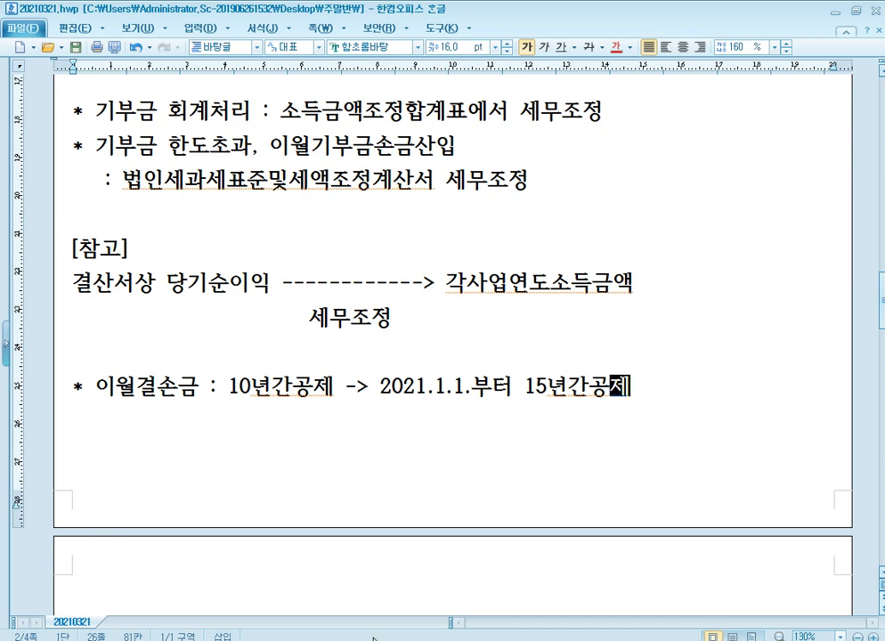
# Step: Return to 기부금조정명세서 and enter 25,000,000 as the 이월 결손금 합계액, clearing and re-entering it to compare its effect on the limits
pyautogui.click(420, 639)
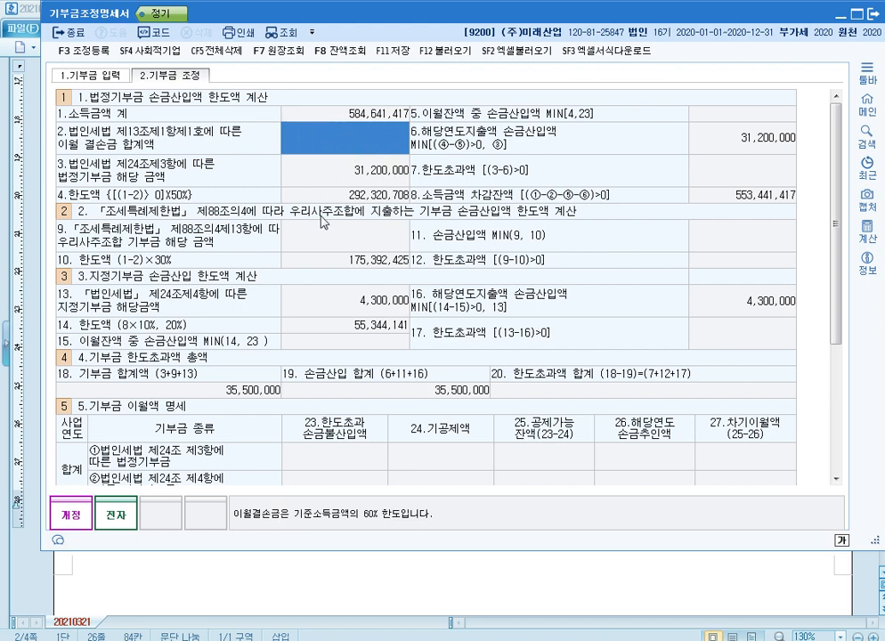
pyautogui.write('25000000')
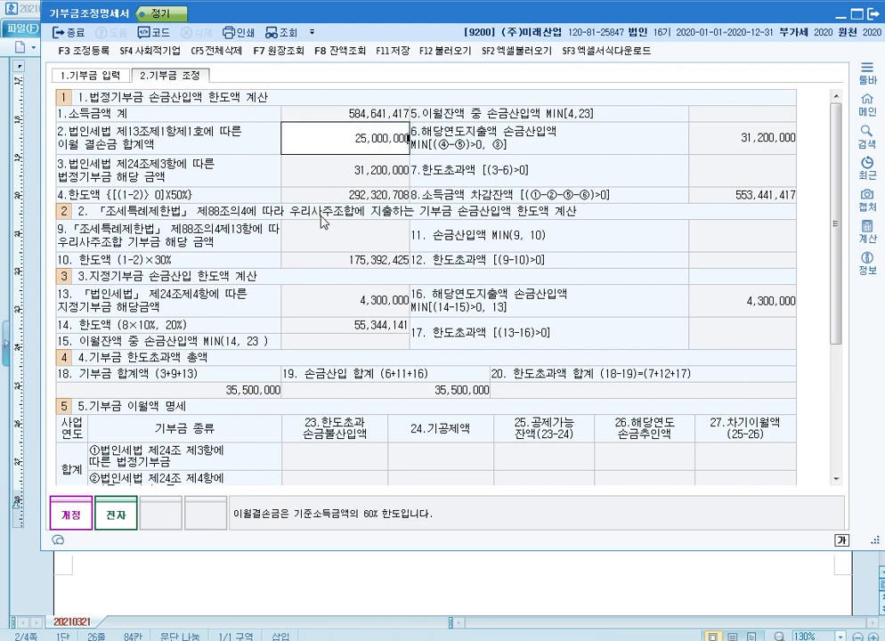
pyautogui.press('Return')
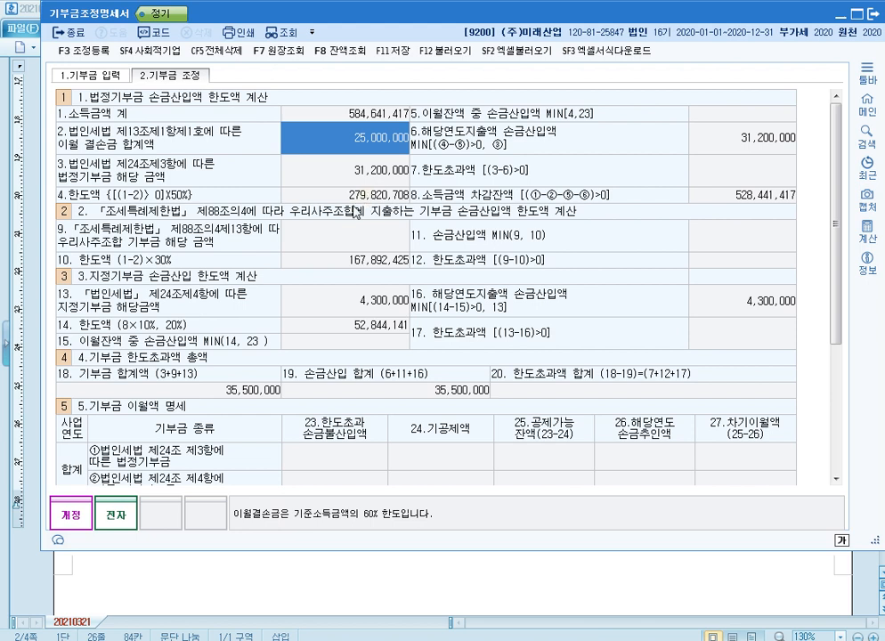
pyautogui.press('Delete')
pyautogui.write('25000000')
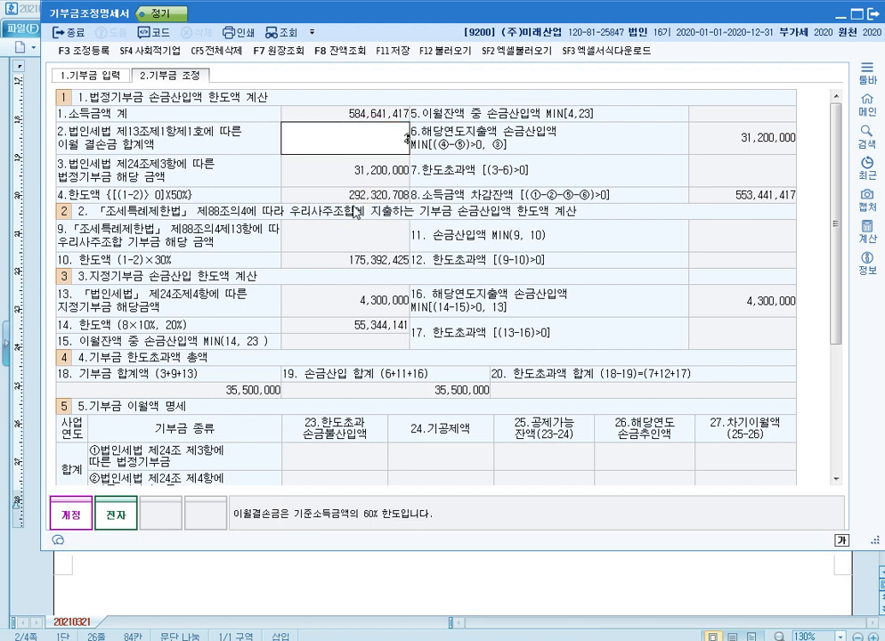
pyautogui.press('Return')
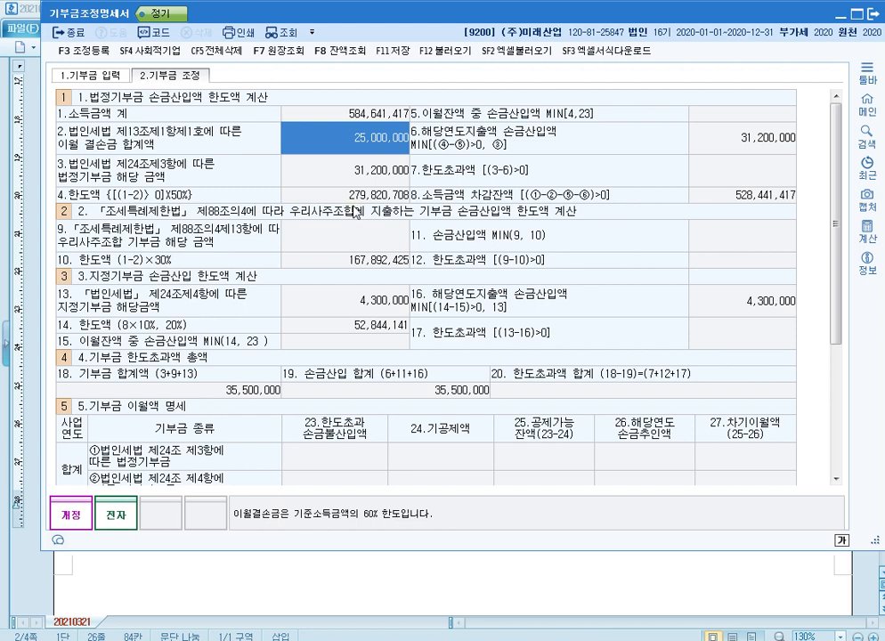
pyautogui.click(309, 146)
# Step: Revisit the 기부금 입력 page, box the 법정기부금 and 지정기부금 headings in 기부금 조정 with the screen pen, and clear the marks
pyautogui.click(89, 74)
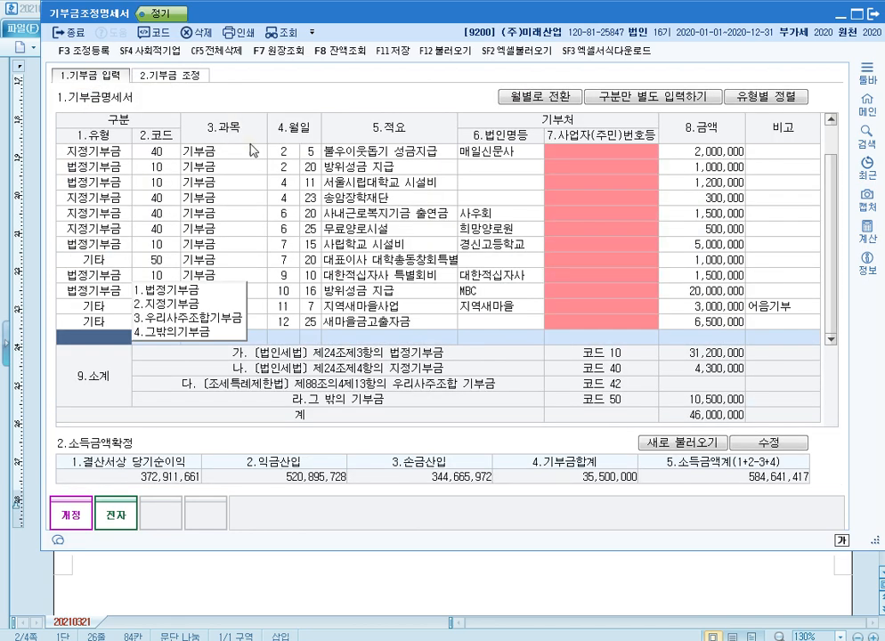
pyautogui.click(149, 73)
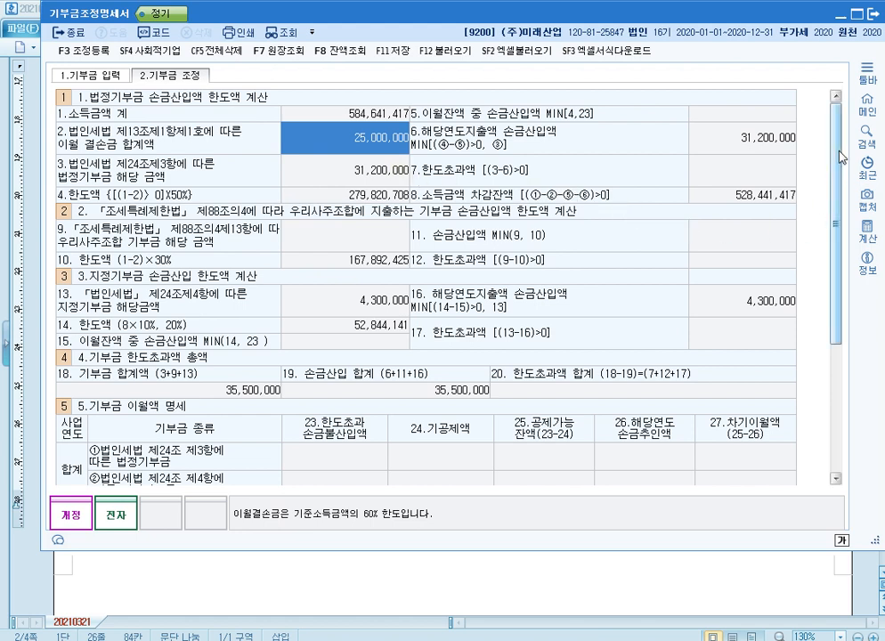
pyautogui.hotkey('ctrl', '2')
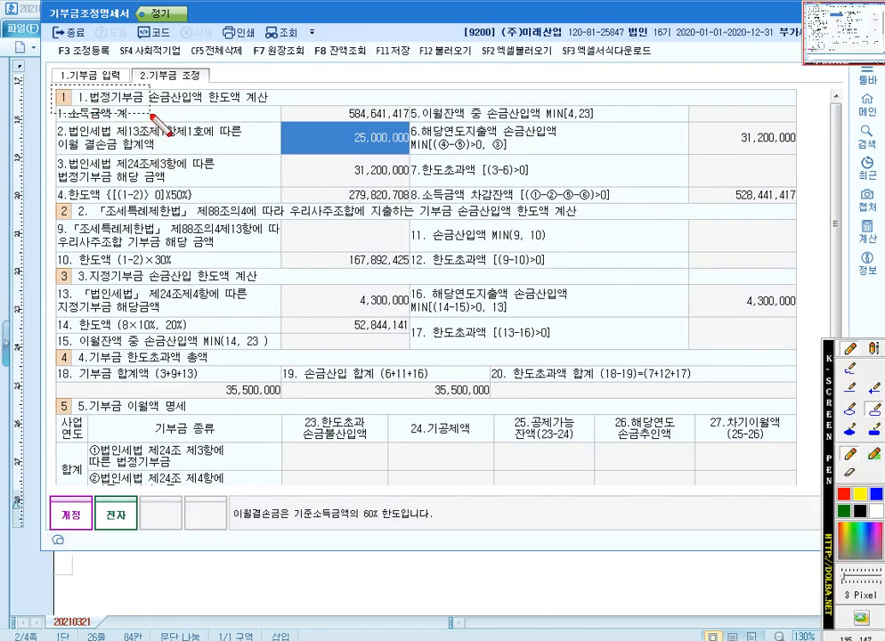
pyautogui.moveTo(51, 85); pyautogui.dragTo(158, 113)
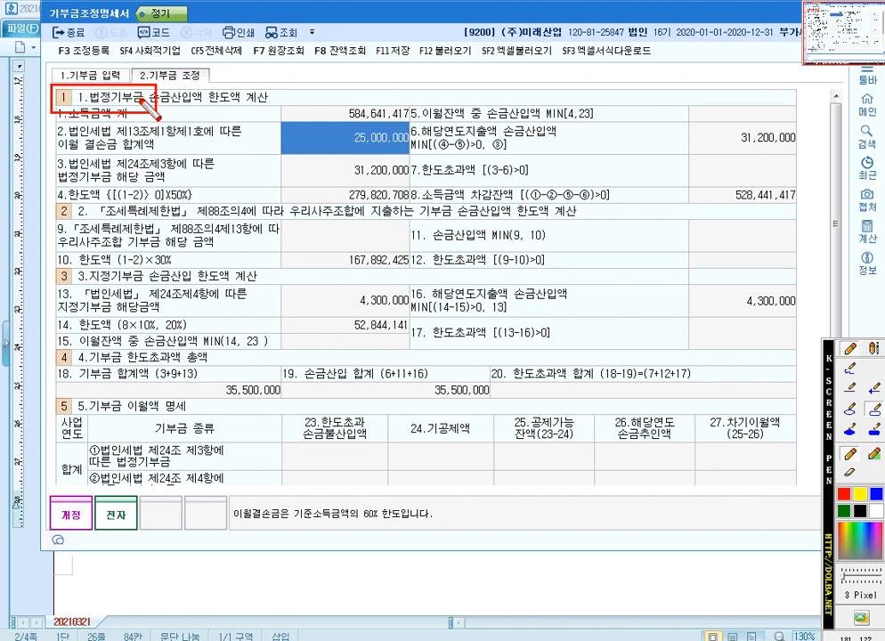
pyautogui.moveTo(51, 266); pyautogui.dragTo(155, 287)
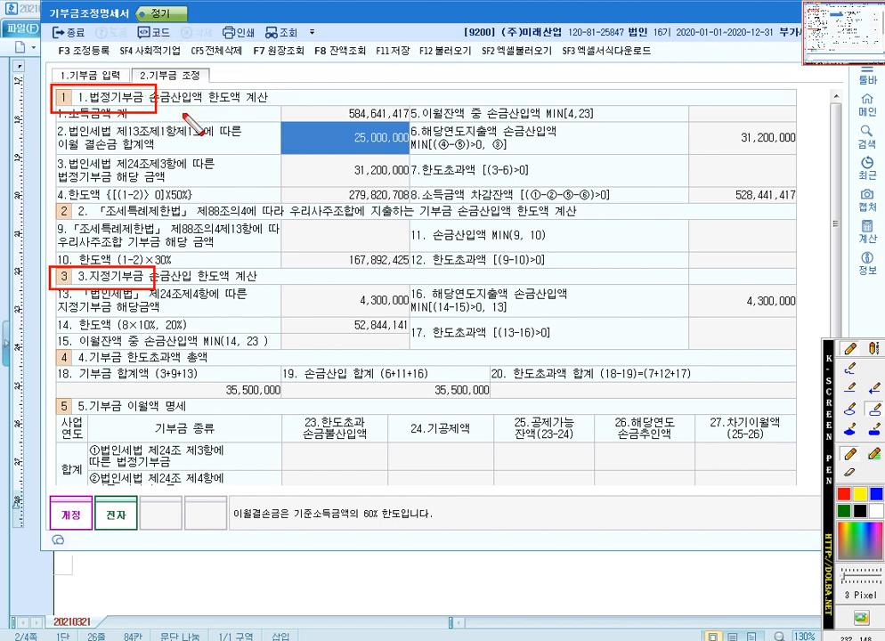
pyautogui.press('Escape')
# Step: Add a 2018 법정기부금 row to 기부금 이월액 명세 with 한도초과 손금불산입액 300,000,000 and 기공제액 100,000,000
pyautogui.scroll(-5, 134, 320)
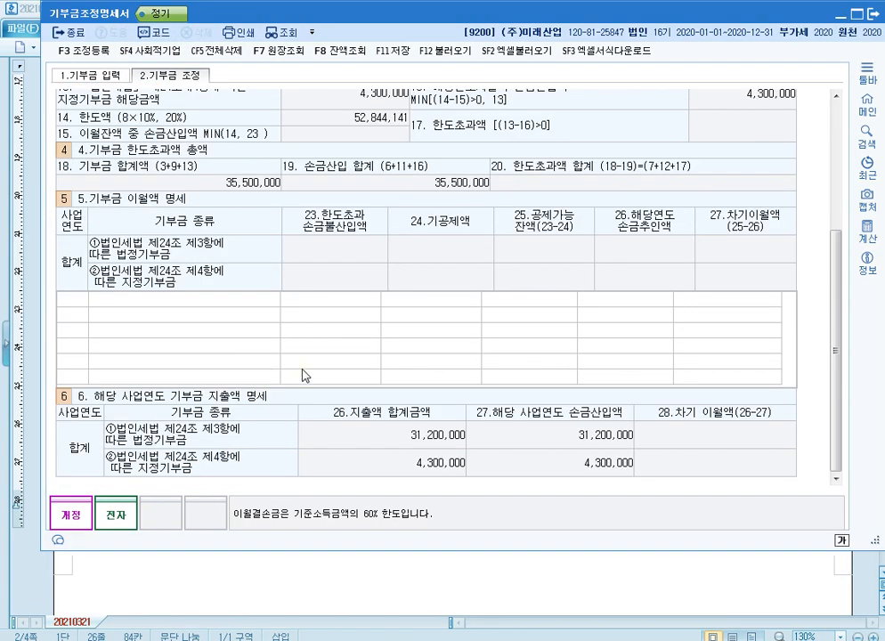
pyautogui.click(67, 300)
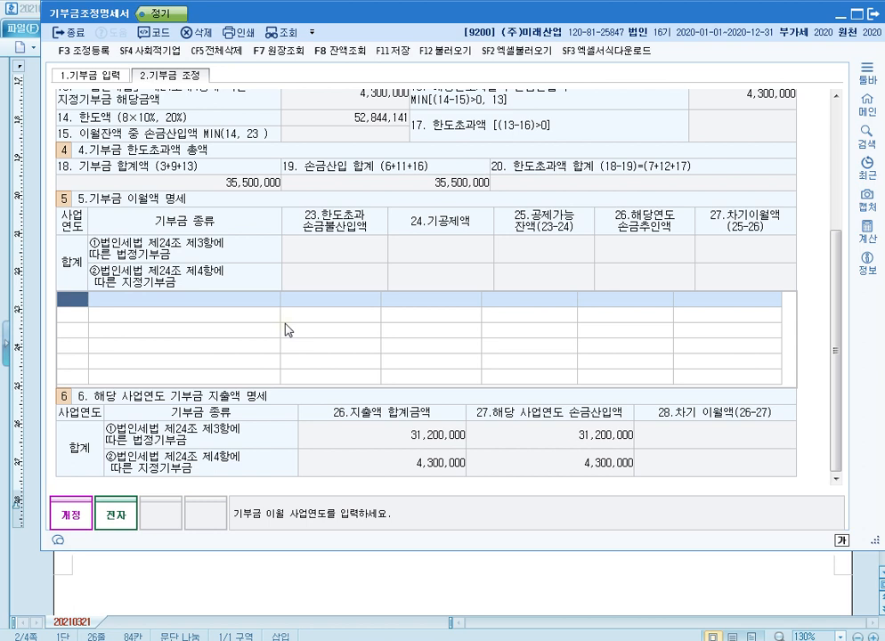
pyautogui.write('2018')
pyautogui.press('Return')
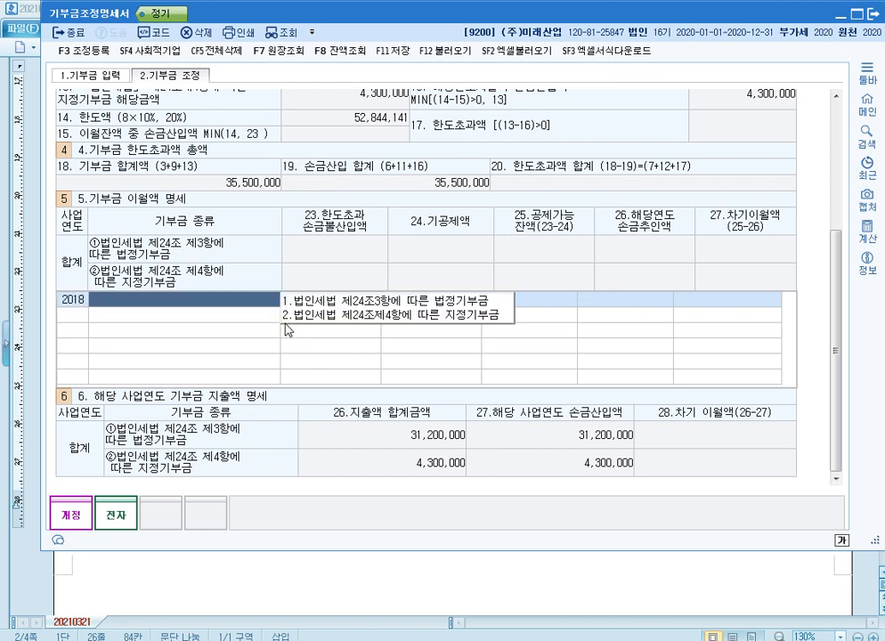
pyautogui.write('1')
pyautogui.press('Return')
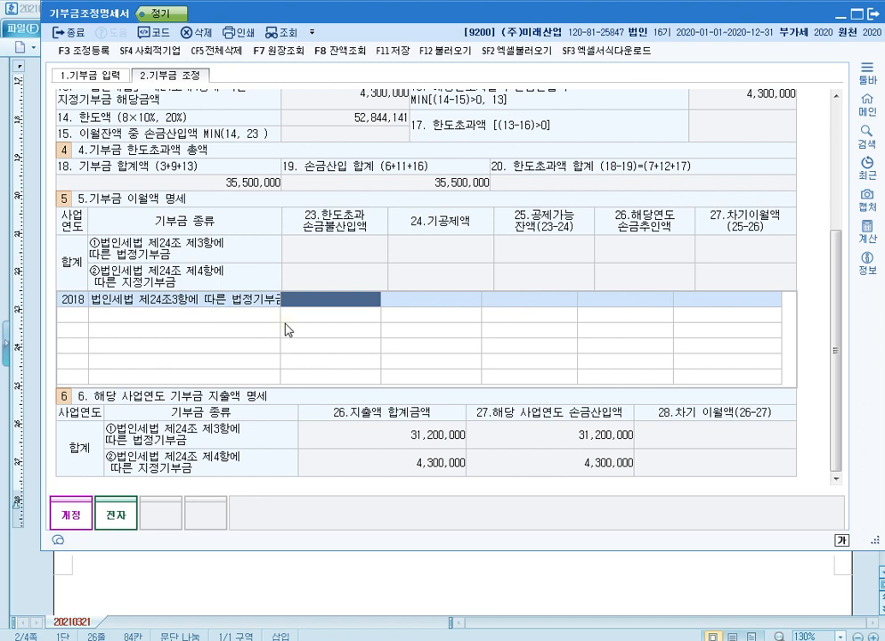
pyautogui.write('300000000')
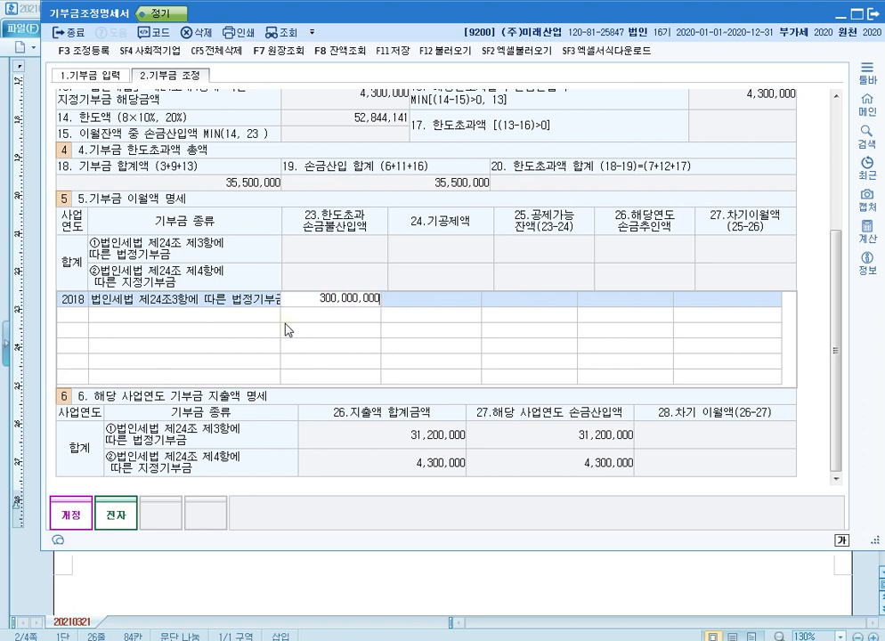
pyautogui.press('Return')
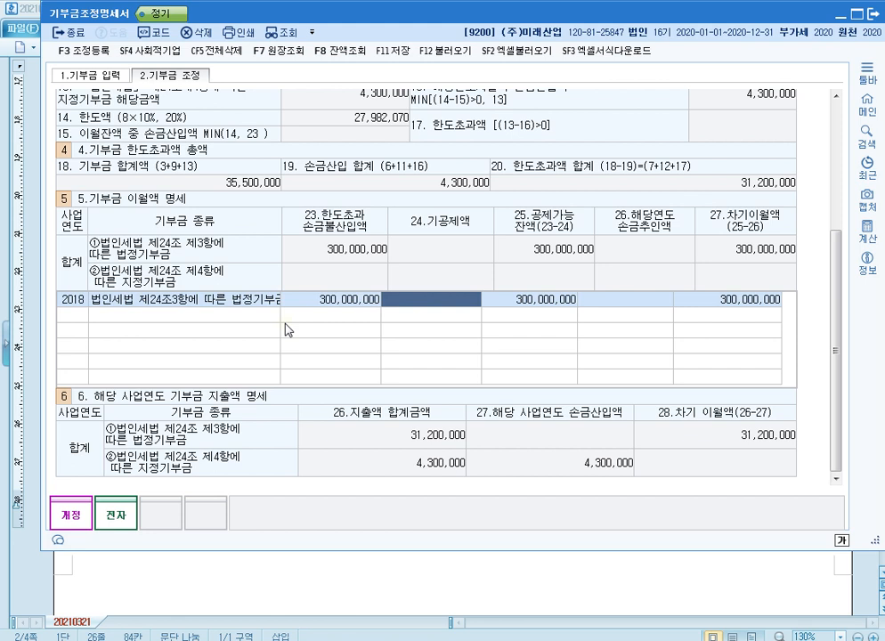
pyautogui.write('100000000')
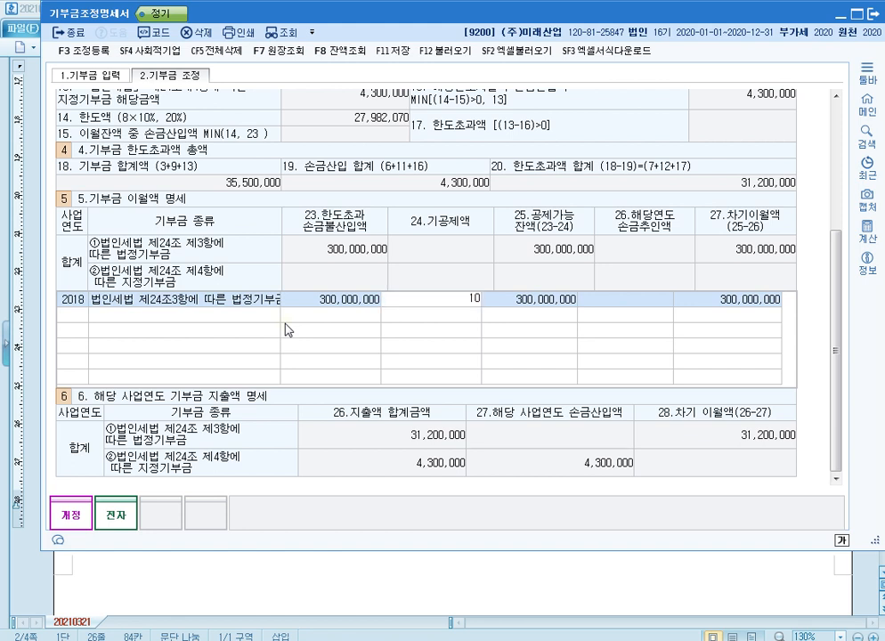
pyautogui.press('Return')
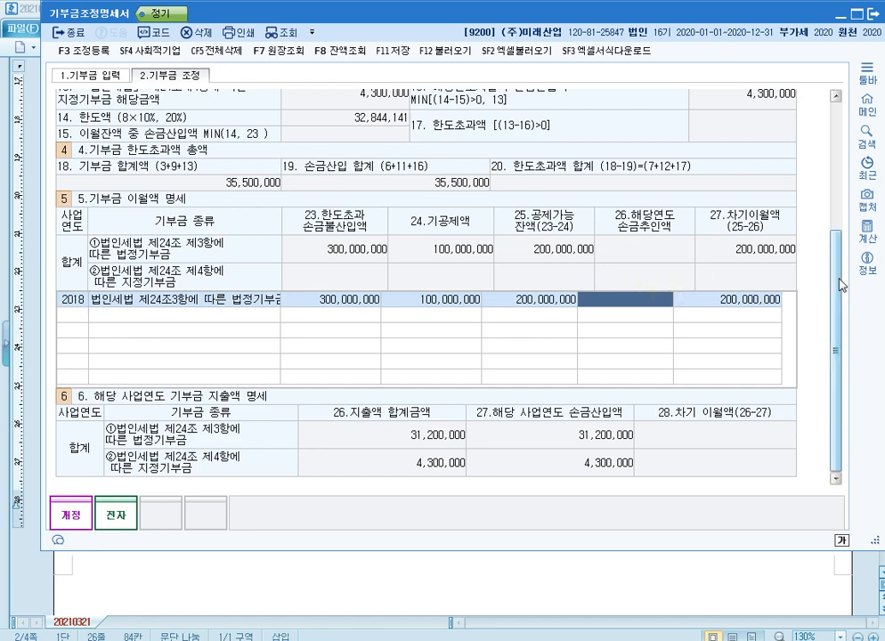
# Step: Box the 법정기부금 heading and the 5.이월잔액 중 손금산입액 row with the screen pen, and clear the marks
pyautogui.moveTo(840, 287); pyautogui.dragTo(840, 134)
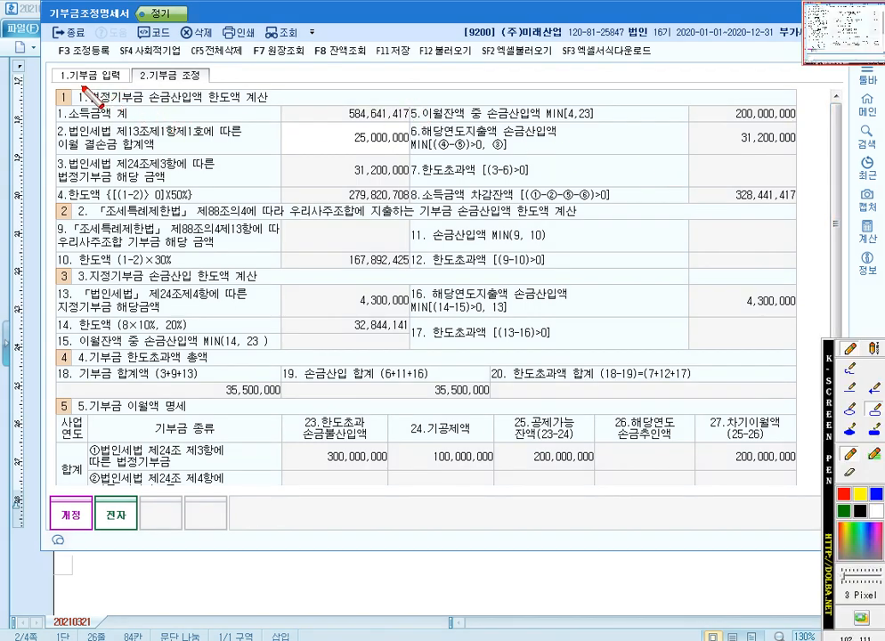
pyautogui.moveTo(72, 86); pyautogui.dragTo(151, 109)
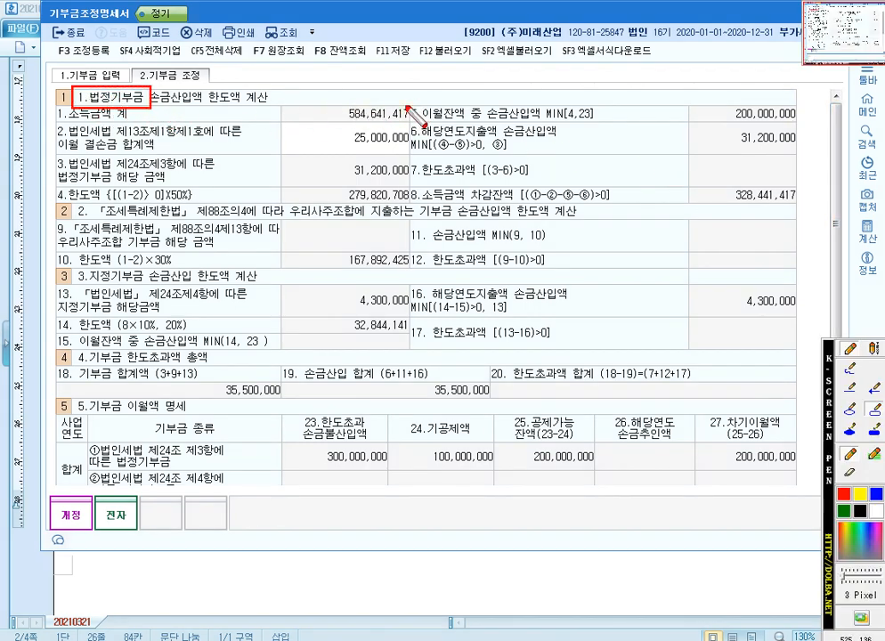
pyautogui.moveTo(408, 102); pyautogui.dragTo(805, 126)
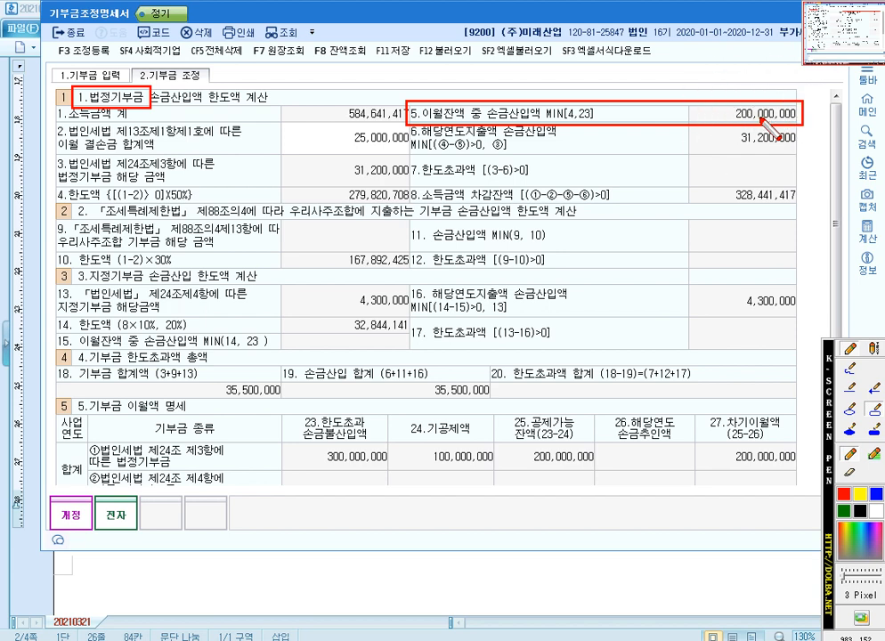
pyautogui.press('Escape')
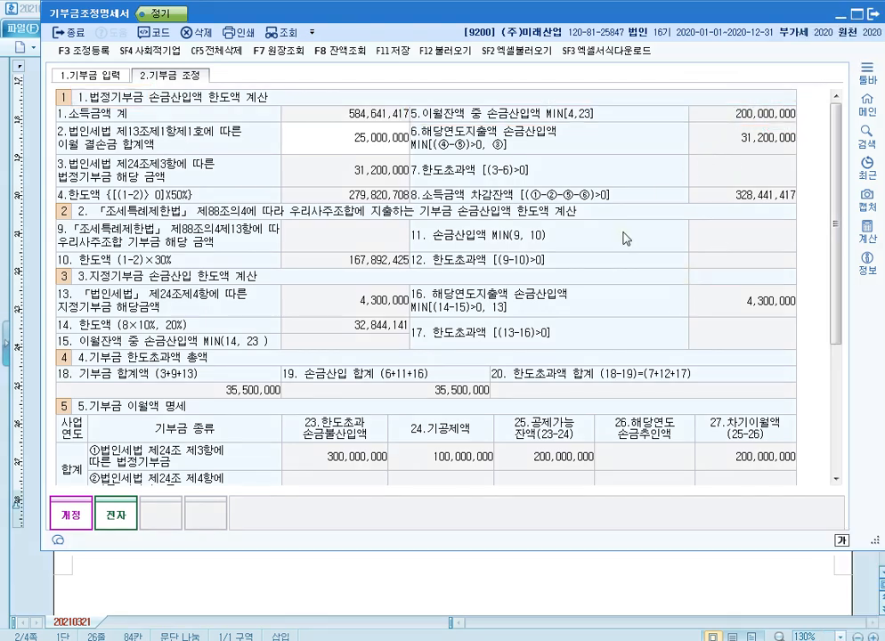
# Step: Try 500,000,000 as the 한도초과 손금불산입액 of the 2018 법정기부금 row and check its effect on the limit calculation
pyautogui.scroll(-5, 831, 273)
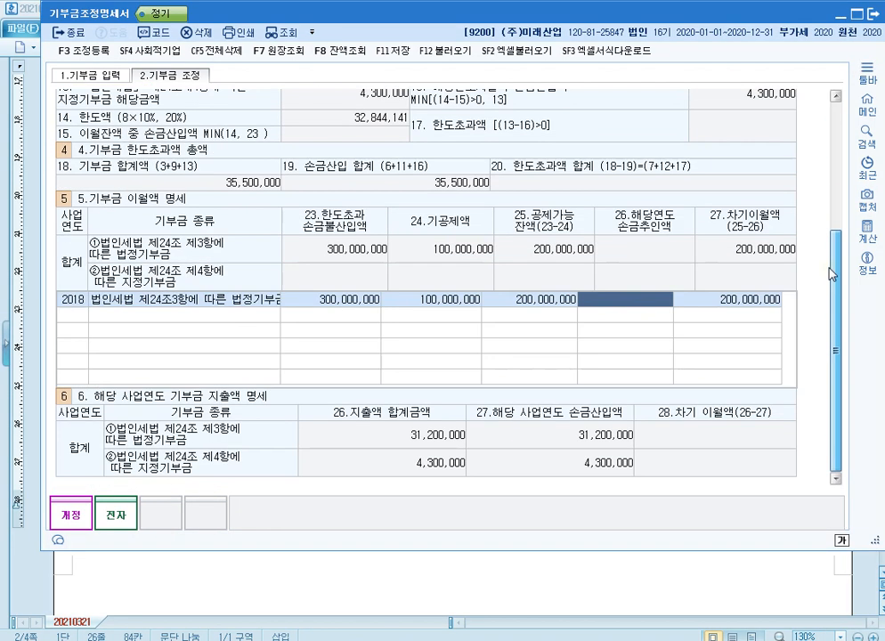
pyautogui.click(349, 301)
pyautogui.write('500000000')
pyautogui.press('Return')
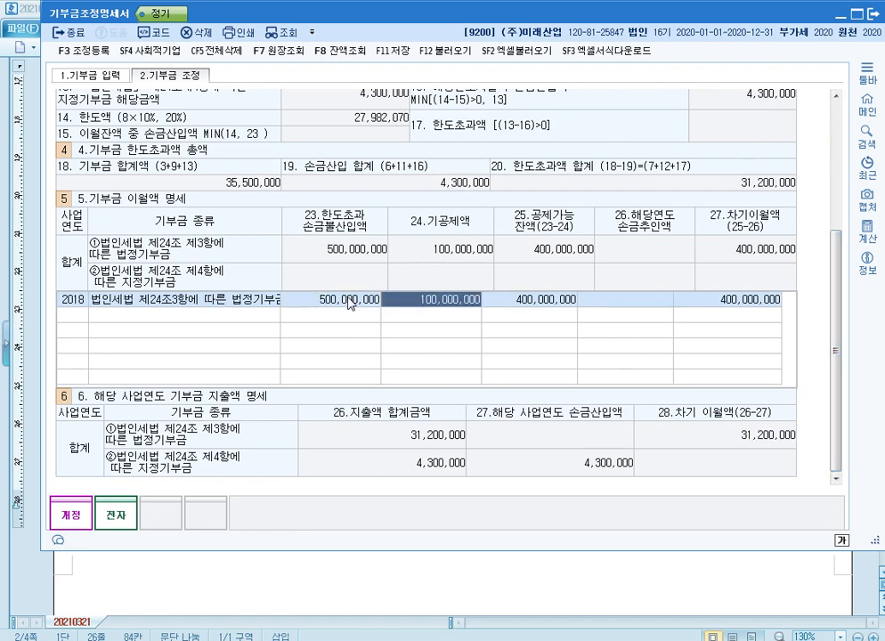
pyautogui.click(349, 301)
pyautogui.click(631, 305)
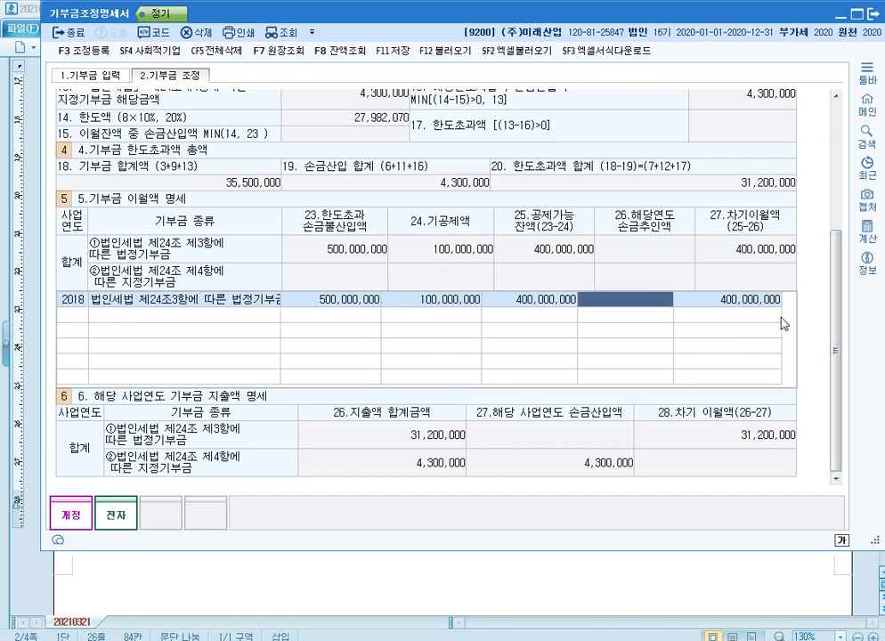
pyautogui.moveTo(835, 291); pyautogui.dragTo(835, 156)
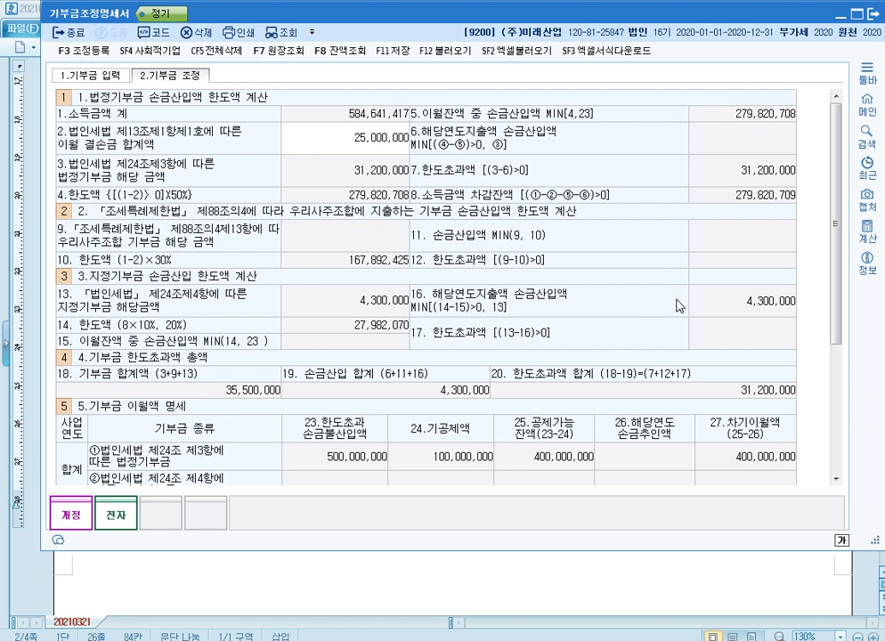
# Step: Mark the recalculated 이월잔액 중 손금산입액 row and the 법정기부금 heading with red pen boxes, and erase them
pyautogui.hotkey('ctrl', '1')
pyautogui.moveTo(403, 101)
pyautogui.mouseDown()
pyautogui.moveTo(634, 125)
pyautogui.moveTo(801, 127)
pyautogui.mouseUp()
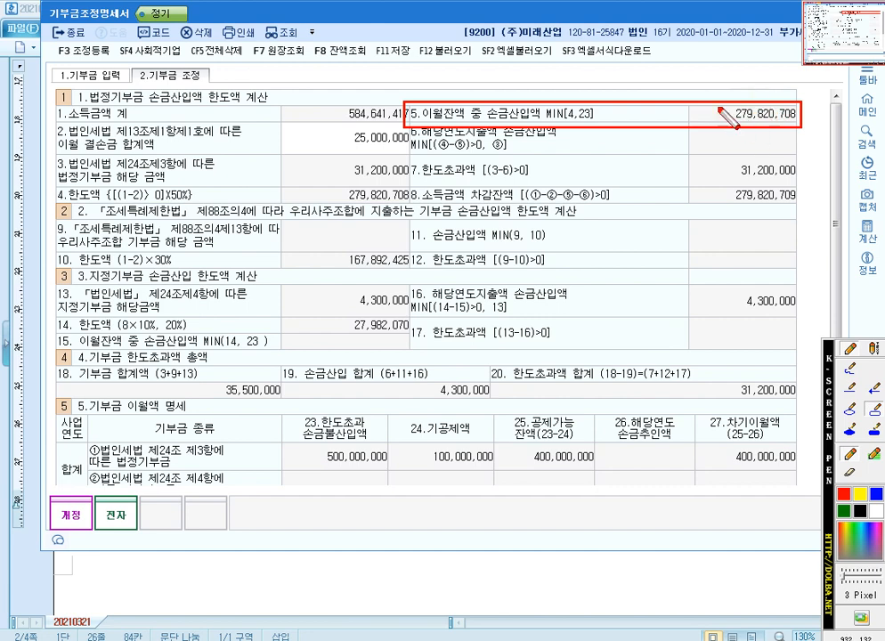
pyautogui.moveTo(78, 92)
pyautogui.mouseDown()
pyautogui.moveTo(118, 92)
pyautogui.moveTo(134, 108)
pyautogui.mouseUp()
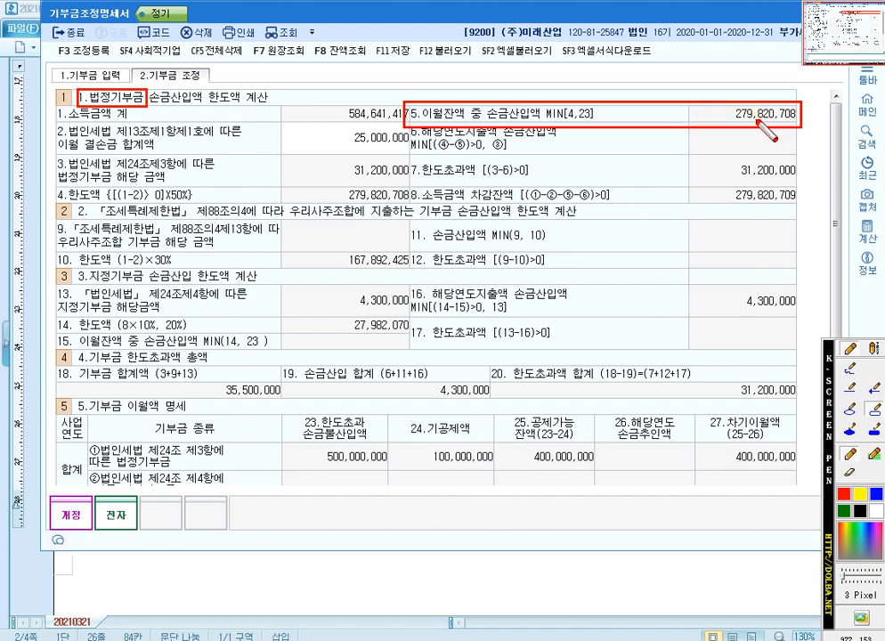
pyautogui.press('Escape')
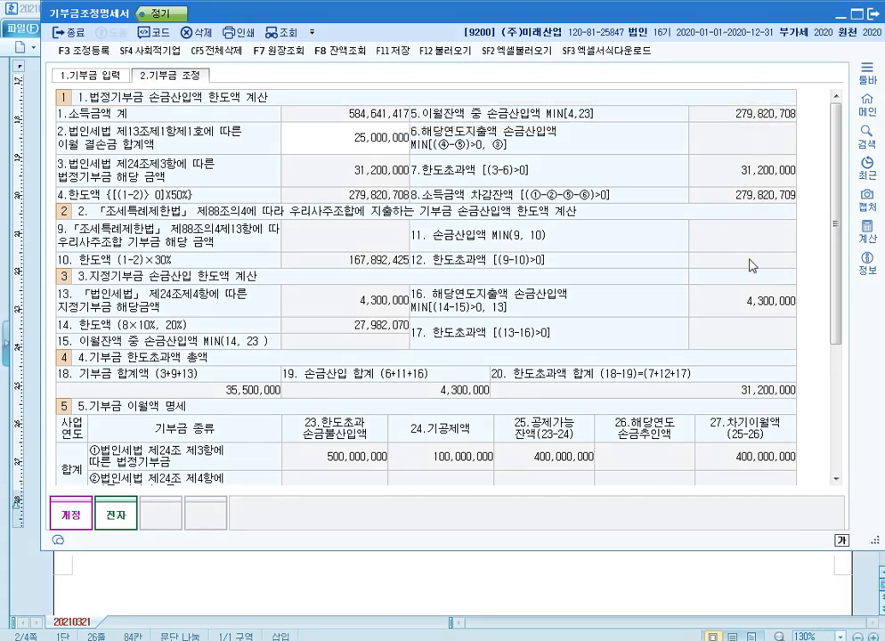
# Step: Set the 2018 법정기부금 row's 한도초과 손금불산입액 back to 300,000,000 and check 이월잔액 중 손금산입액
pyautogui.moveTo(835, 142); pyautogui.dragTo(835, 259)
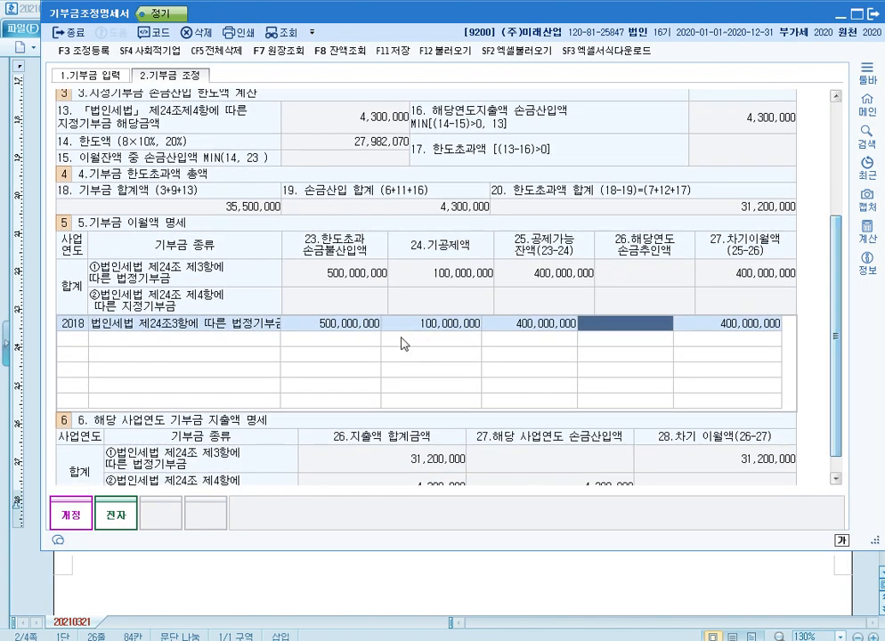
pyautogui.click(346, 328)
pyautogui.write('300')
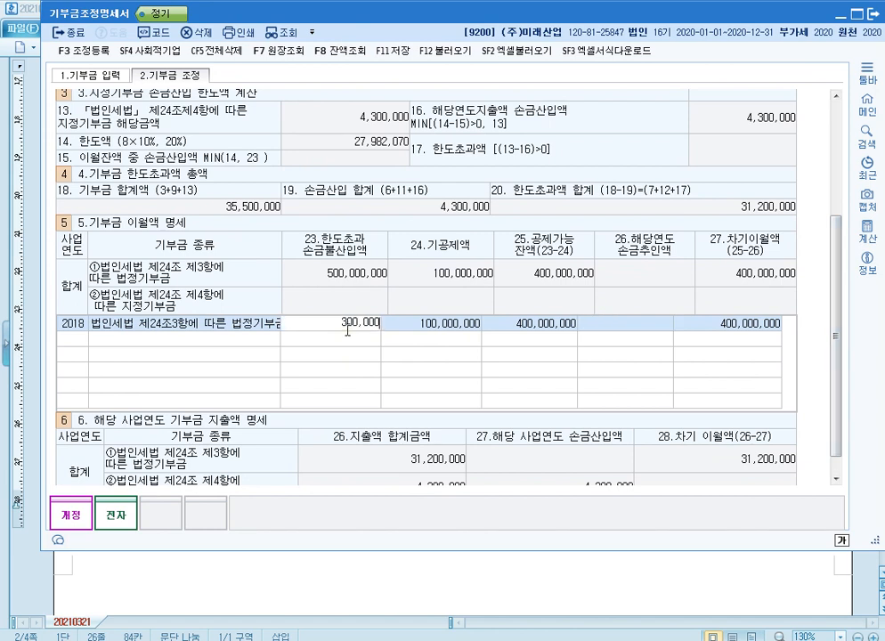
pyautogui.press('Return')
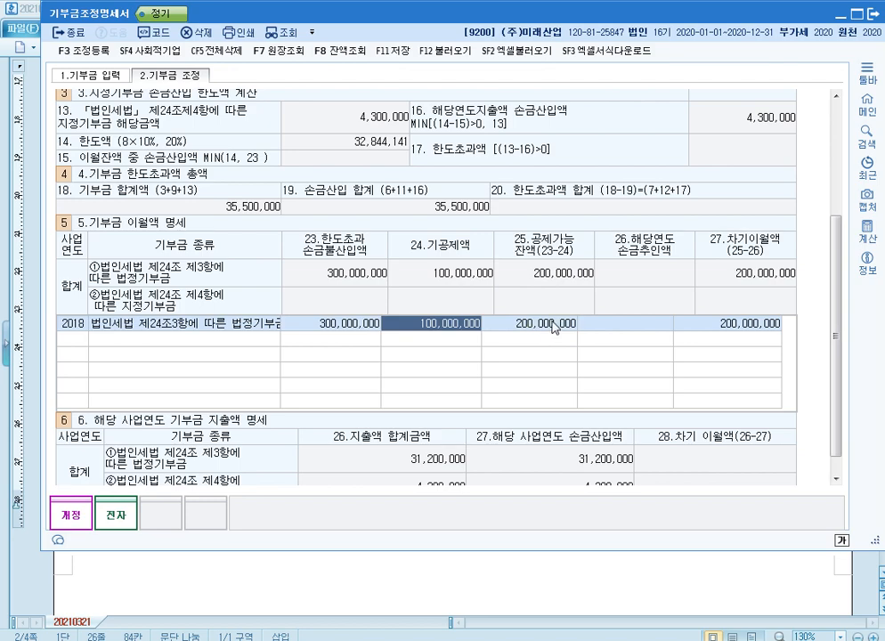
pyautogui.press('Return')
pyautogui.moveTo(841, 289); pyautogui.dragTo(841, 114)
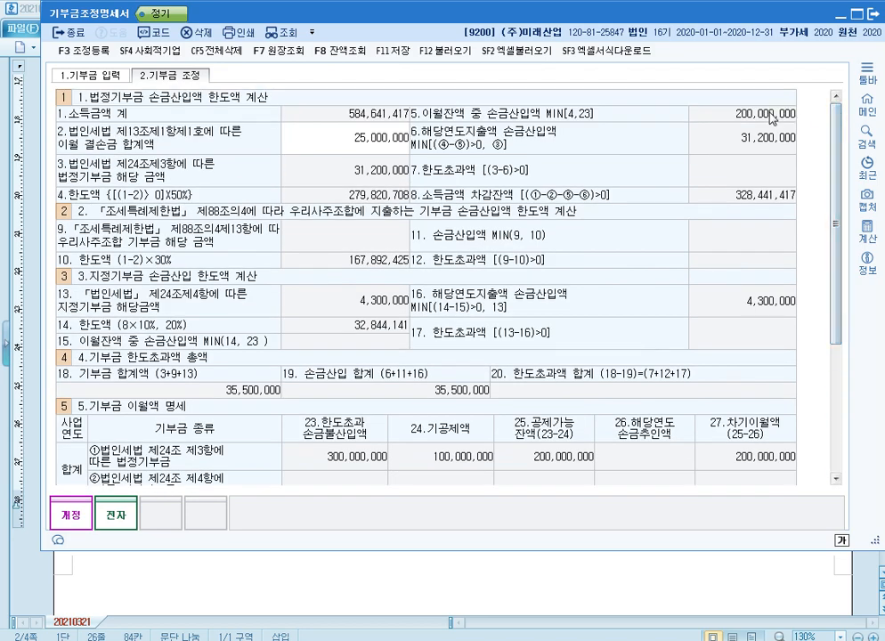
# Step: Enter 200,000,000 as the 해당연도 손금추인액 of the 2018 법정기부금 row in 기부금 이월액 명세
pyautogui.scroll(-5, 623, 303)
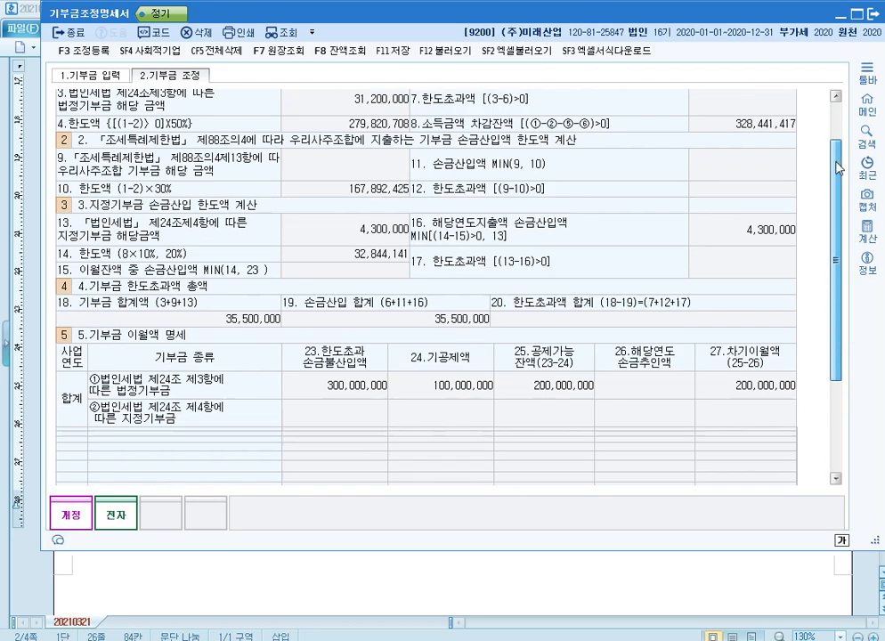
pyautogui.write('2000000,000')
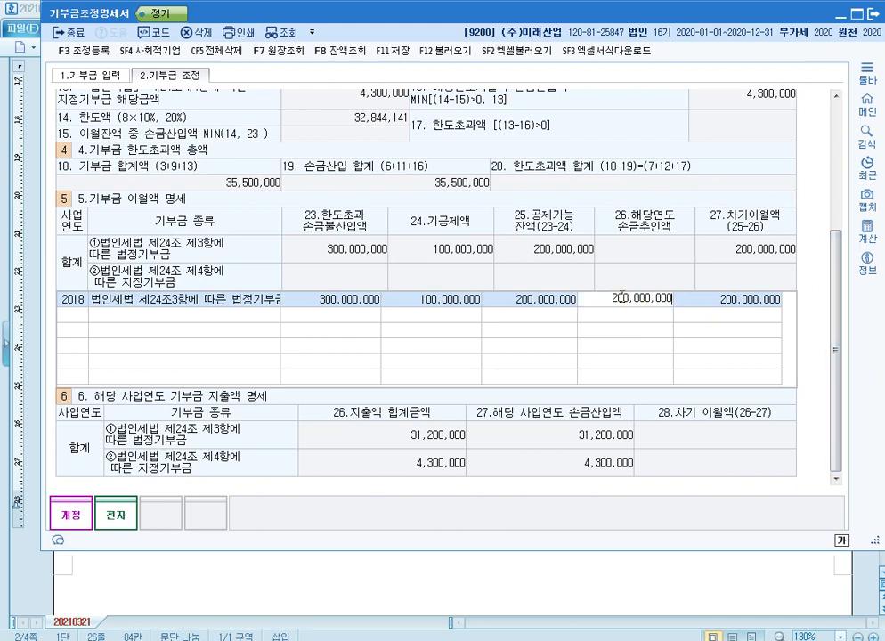
pyautogui.press('Return')
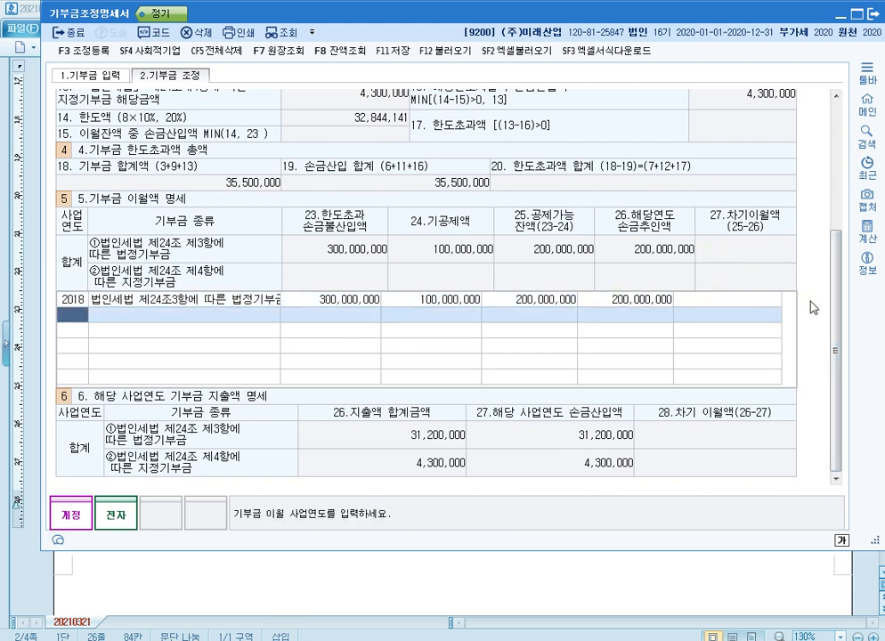
pyautogui.moveTo(835, 286); pyautogui.dragTo(830, 136)
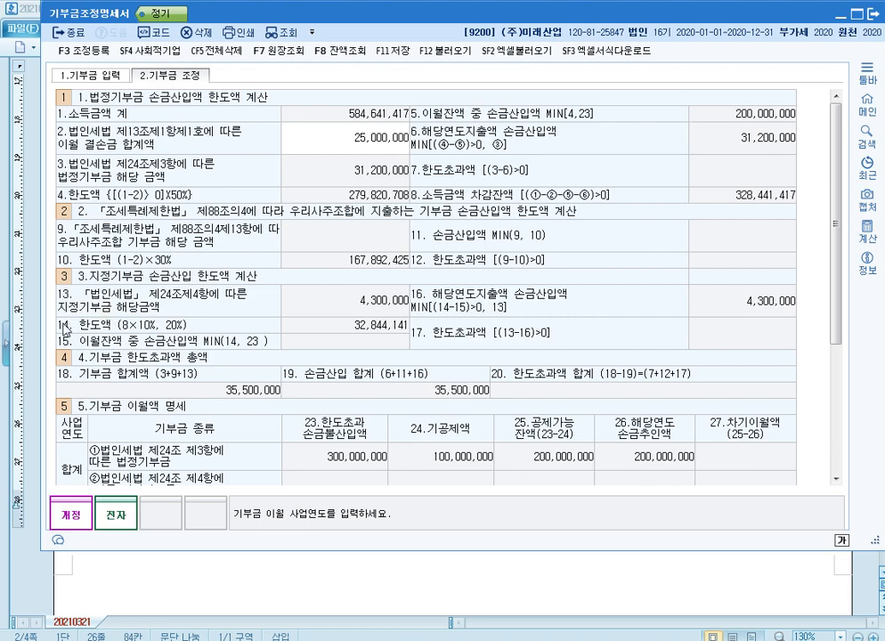
# Step: Add a 2015 지정기부금 row to 기부금 이월액 명세 with 한도초과 손금불산입액 60,000,000
pyautogui.moveTo(836, 136); pyautogui.dragTo(844, 235)
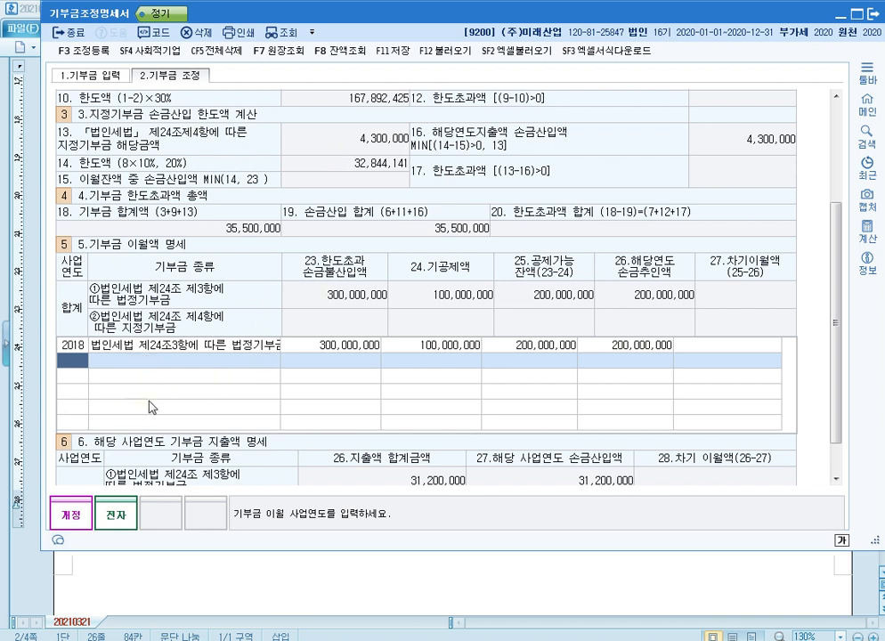
pyautogui.write('2015')
pyautogui.press('Return')
pyautogui.write('2')
pyautogui.press('Return')
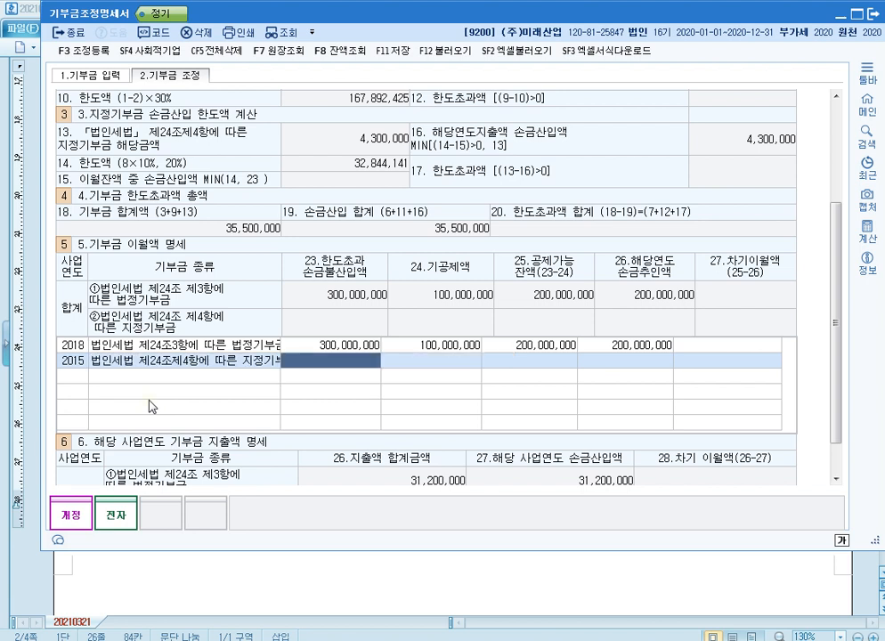
pyautogui.write('60000000')
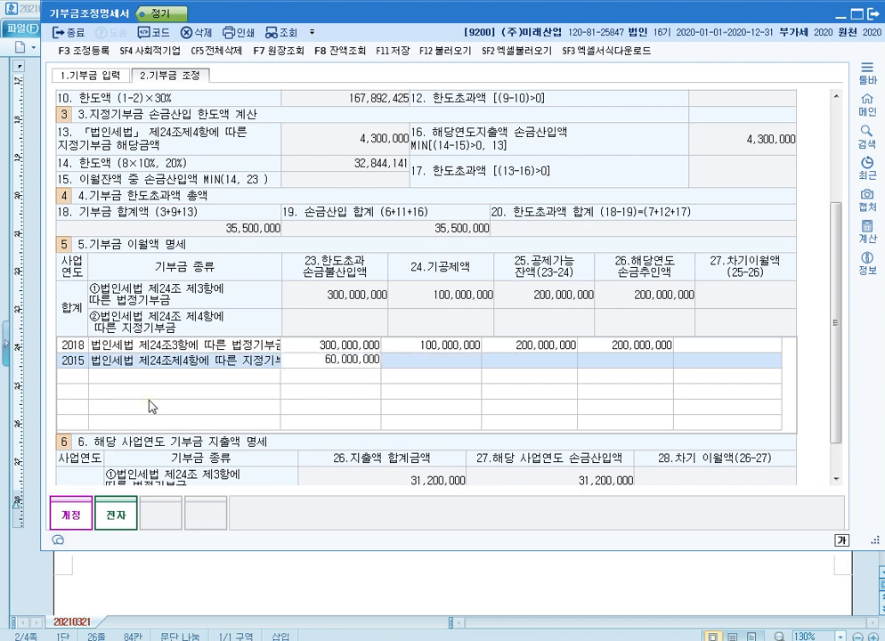
pyautogui.press('Return')
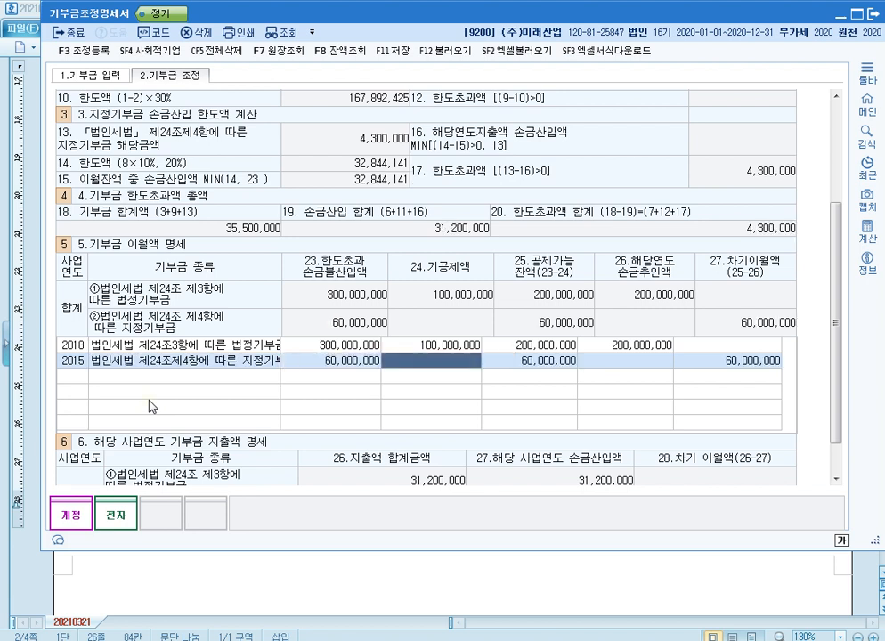
pyautogui.click(630, 362)
pyautogui.click(630, 363)
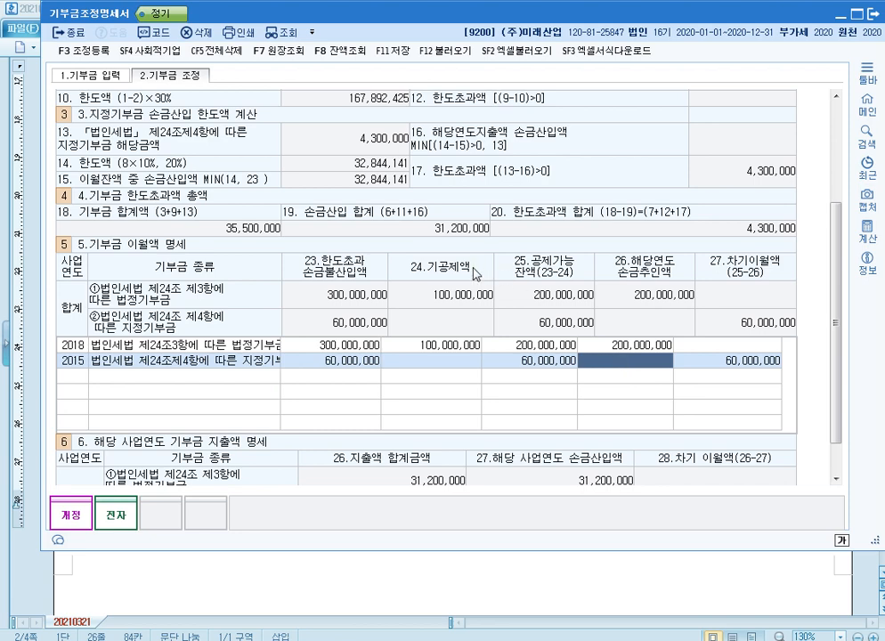
# Step: Box the 3.지정기부금 heading and the 15.이월잔액 중 손금산입액 row with the screen pen, and clear the marks
pyautogui.scroll(2, 841, 239)
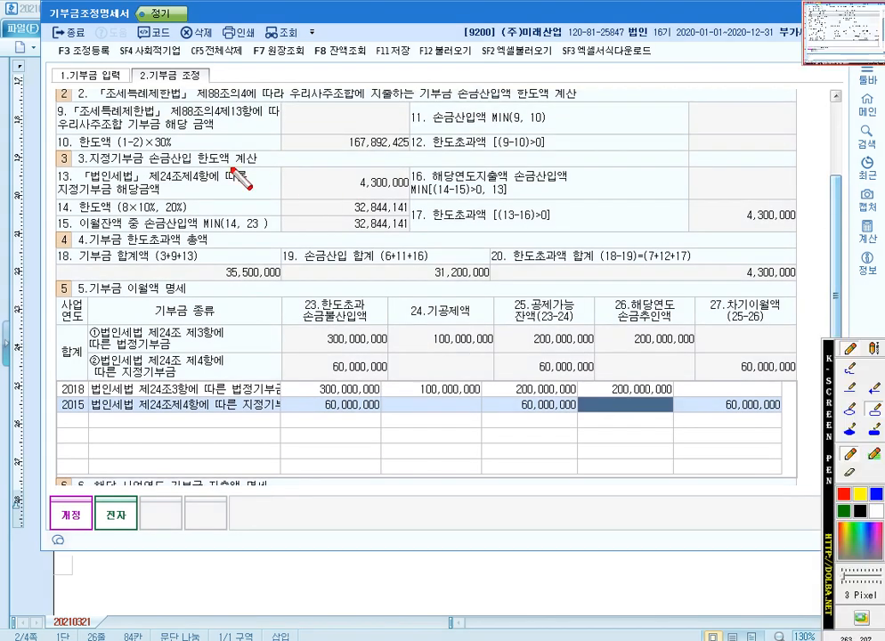
pyautogui.moveTo(48, 147); pyautogui.dragTo(149, 166)
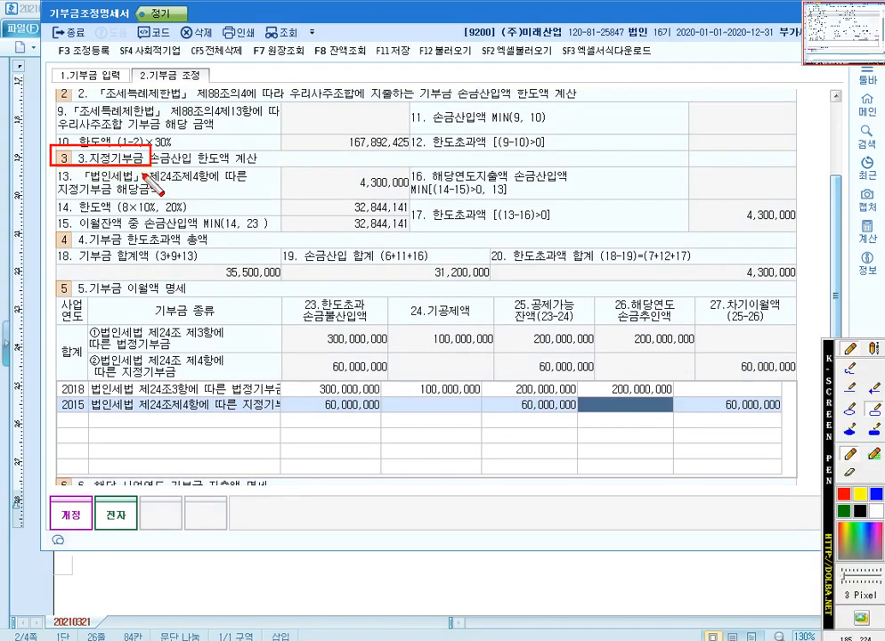
pyautogui.moveTo(48, 213)
pyautogui.mouseDown()
pyautogui.moveTo(80, 237)
pyautogui.moveTo(337, 247)
pyautogui.moveTo(419, 239)
pyautogui.mouseUp()
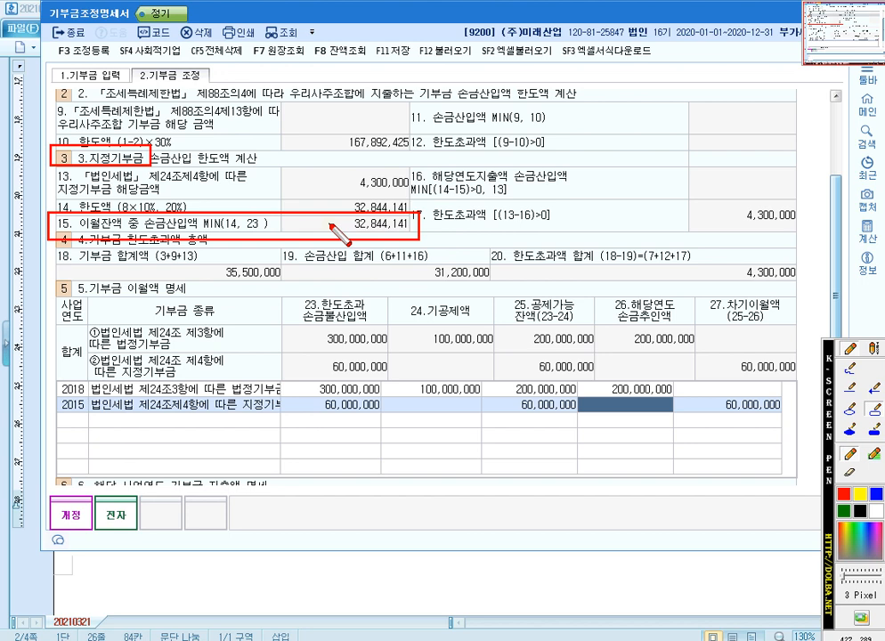
pyautogui.press('Escape')
# Step: Change the 한도초과 손금불산입액 of the 2015 지정기부금 row to 20,000,000
pyautogui.click(354, 405)
pyautogui.write('20000000')
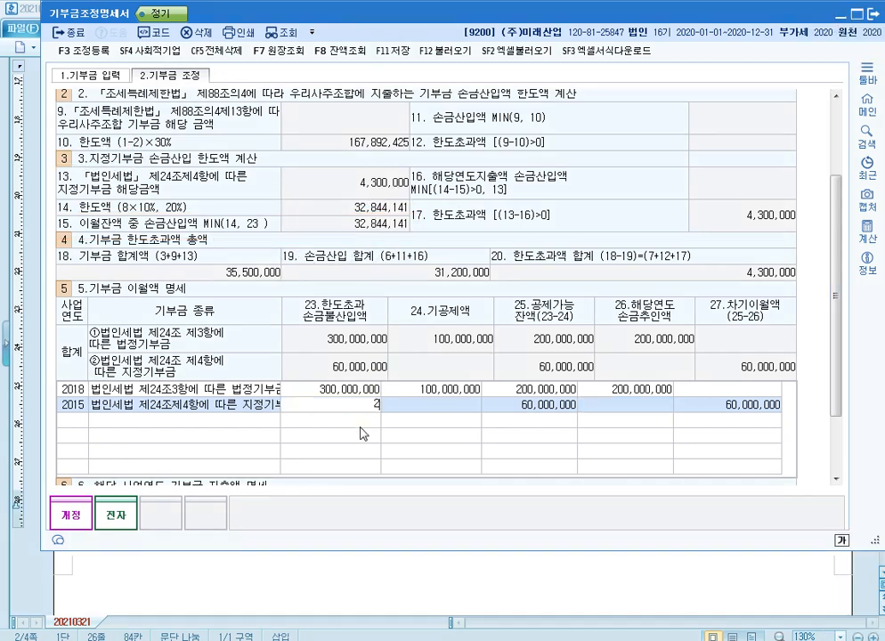
# Step: Set the 2015 designated-donation row's over-limit amount (23.한도초과 손금불산입액) and current-year deduction (26.해당연도 손금추인액) to 20,000,000 each
pyautogui.press('Return')
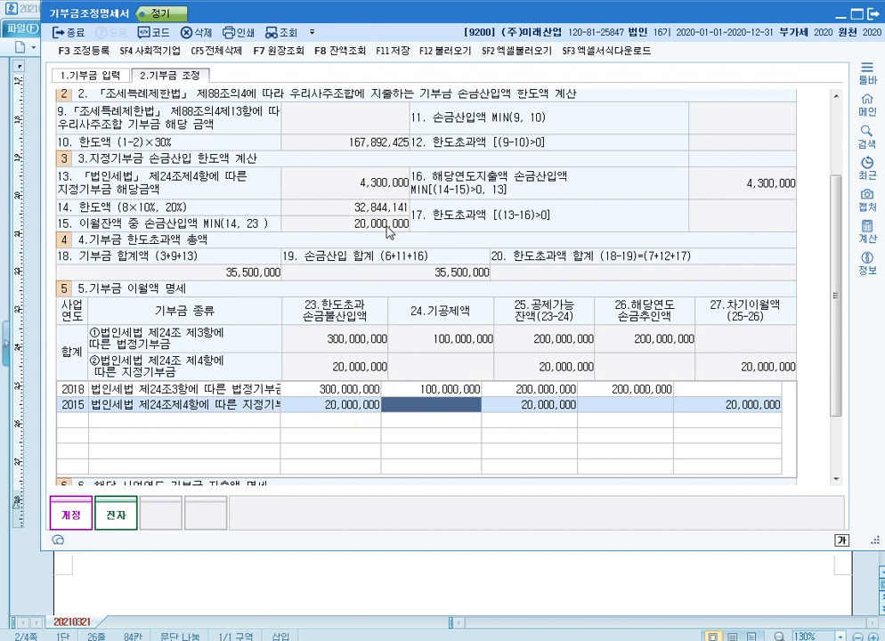
pyautogui.press('Return')
pyautogui.write('20')
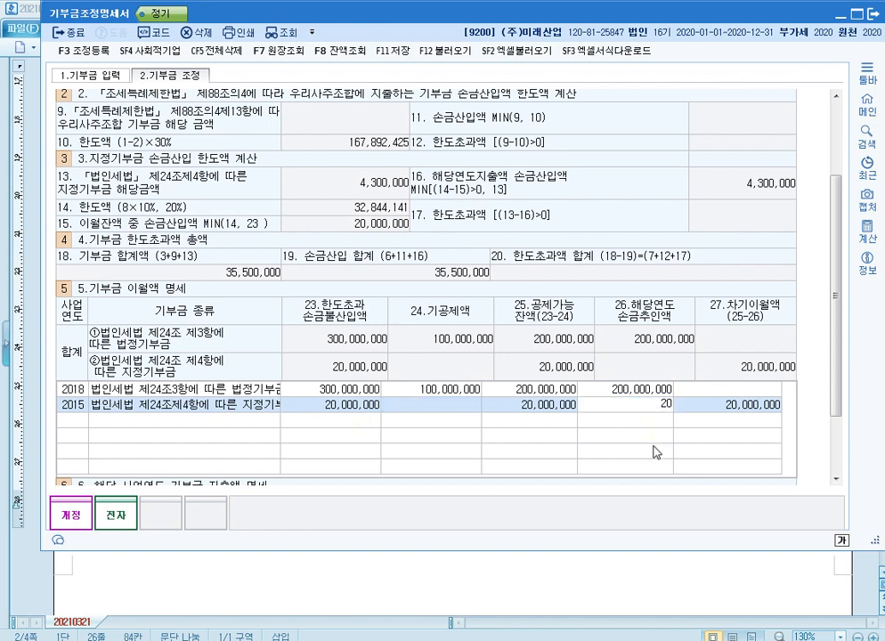
pyautogui.write(',000,000')
pyautogui.press('Return')
# Step: Add a 2016 carryforward row for designated donations (법인세법 제24조제4항) with an over-limit amount of 20,000,000
pyautogui.write('2016')
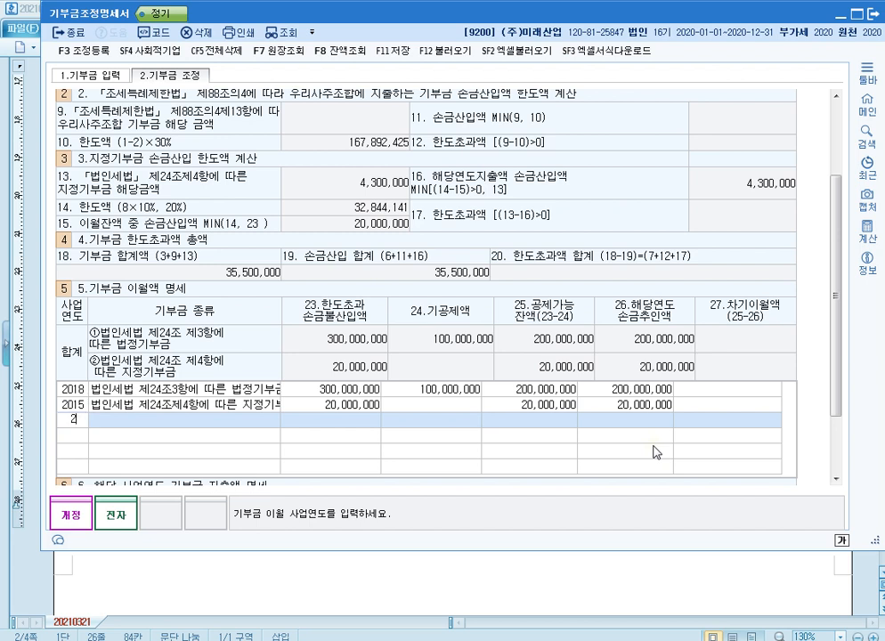
pyautogui.press('Return')
pyautogui.write('2')
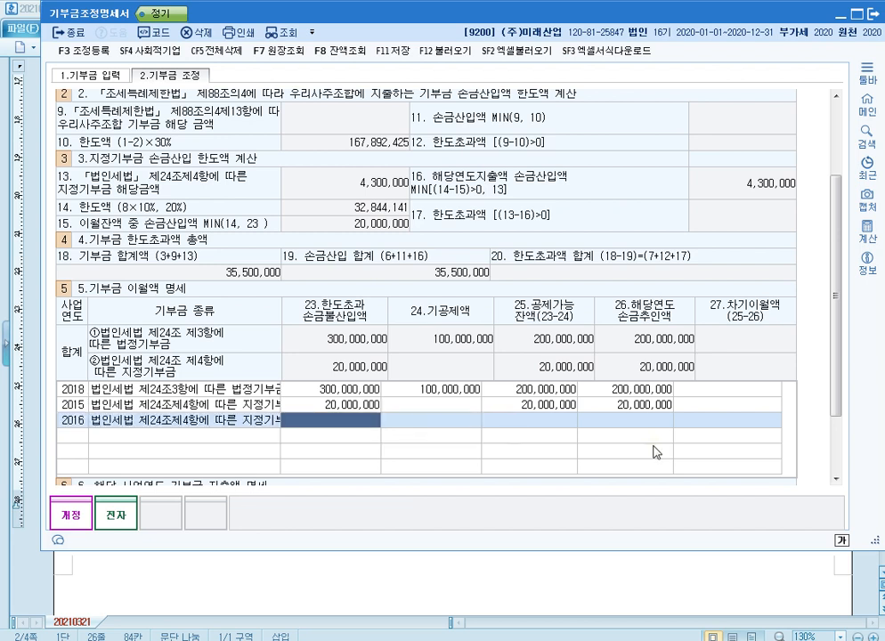
pyautogui.write('20000000')
pyautogui.press('Return')
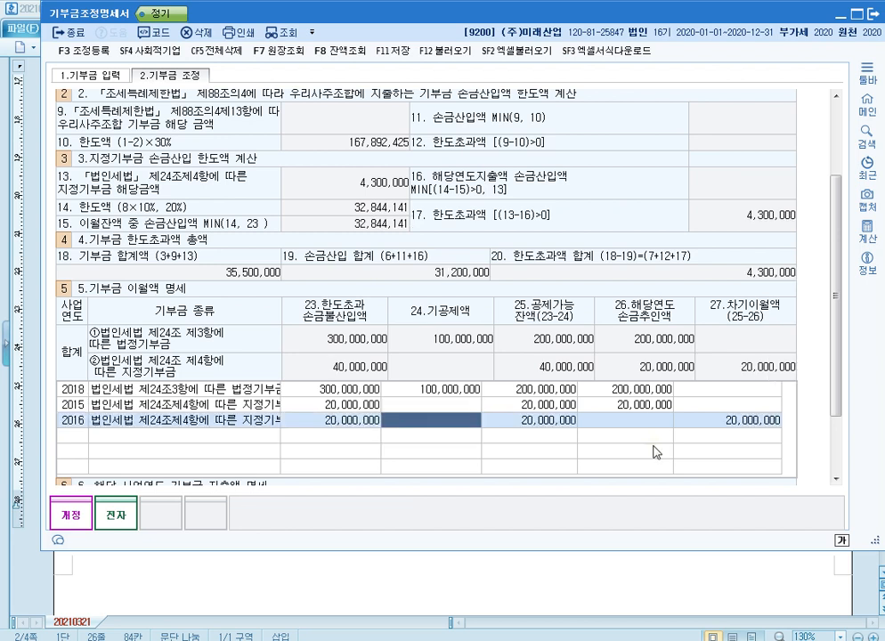
# Step: Set the 2016 row's current-year deduction (26.해당연도 손금추인액) to 12,844,141
pyautogui.press('Return')
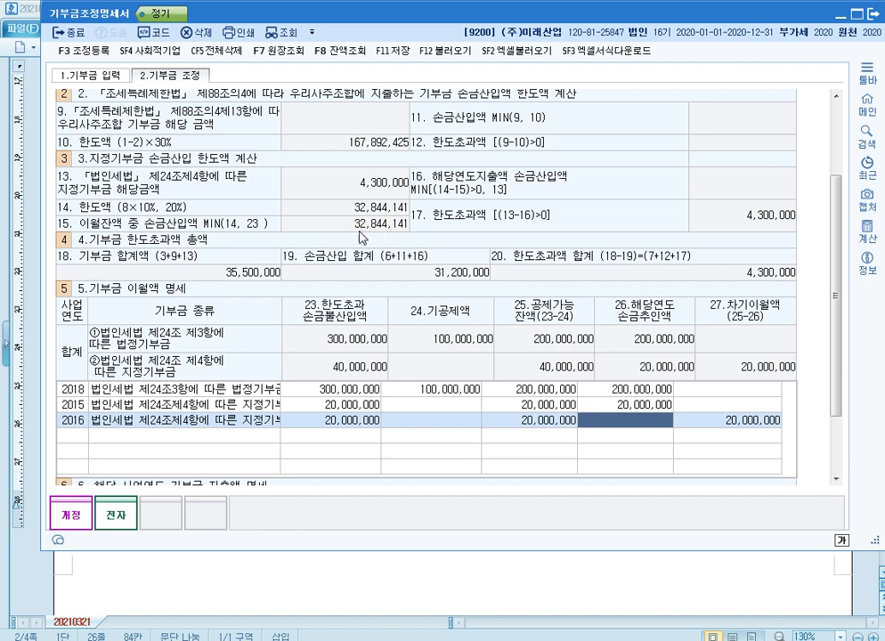
pyautogui.click(645, 406)
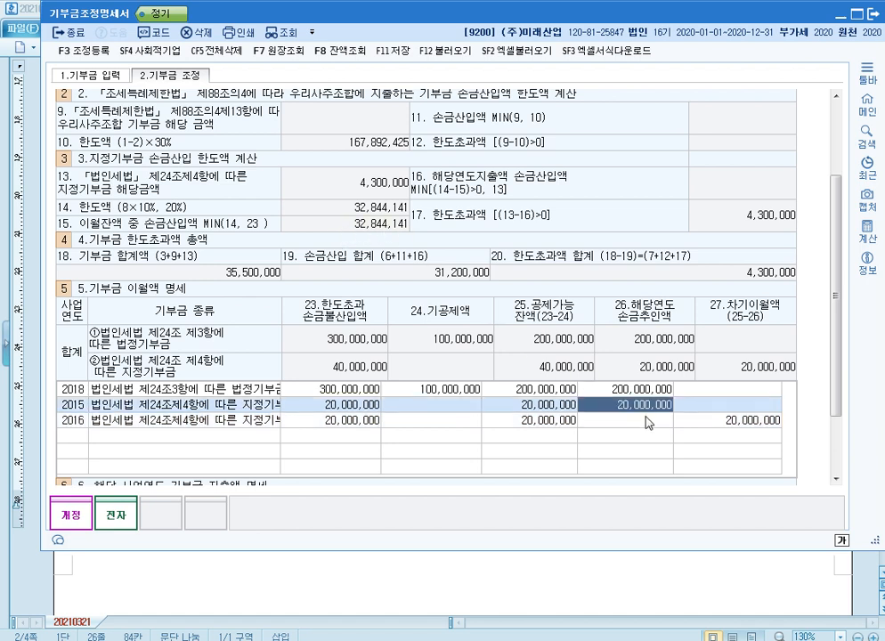
pyautogui.click(647, 420)
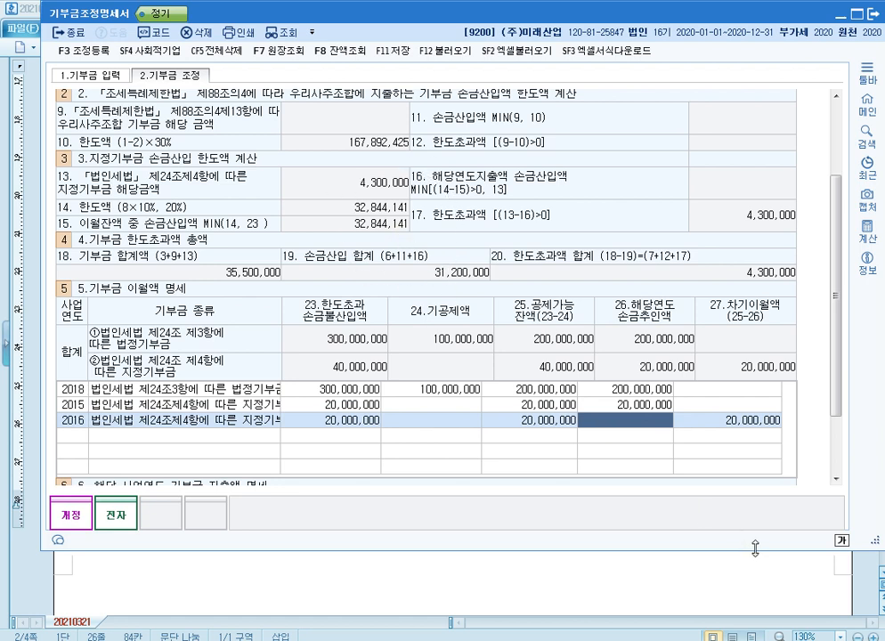
pyautogui.write('12,844,141')
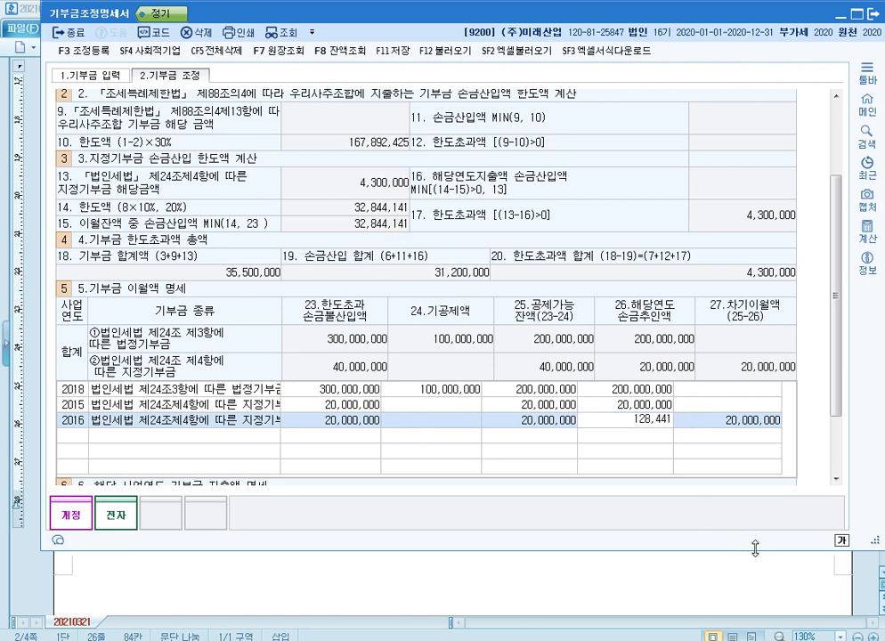
pyautogui.press('Return')
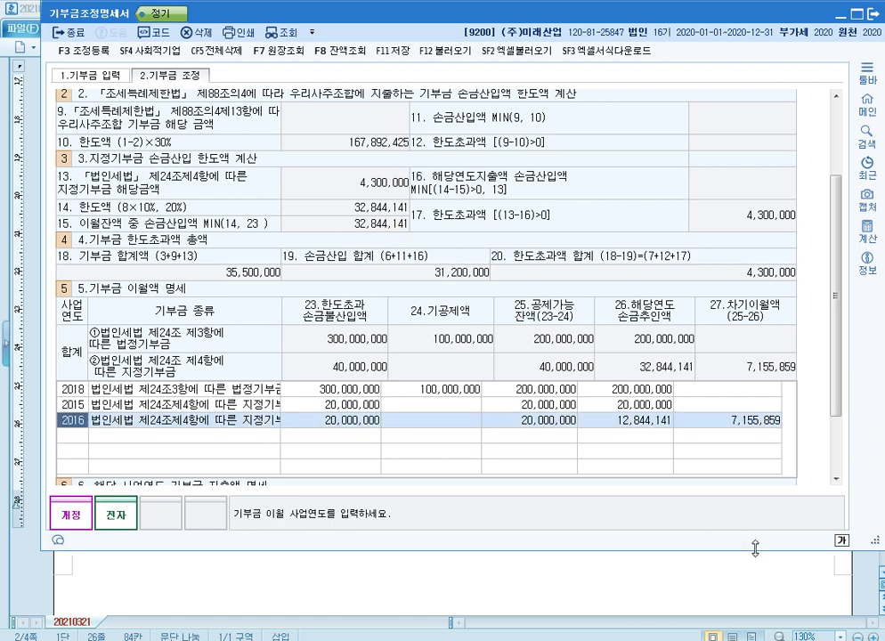
# Step: Outline the 지정기부금 heading, line 15, the 2015 and 2016 deductions and the ② total row with the screen pen, and clear the marks
pyautogui.click(624, 417)
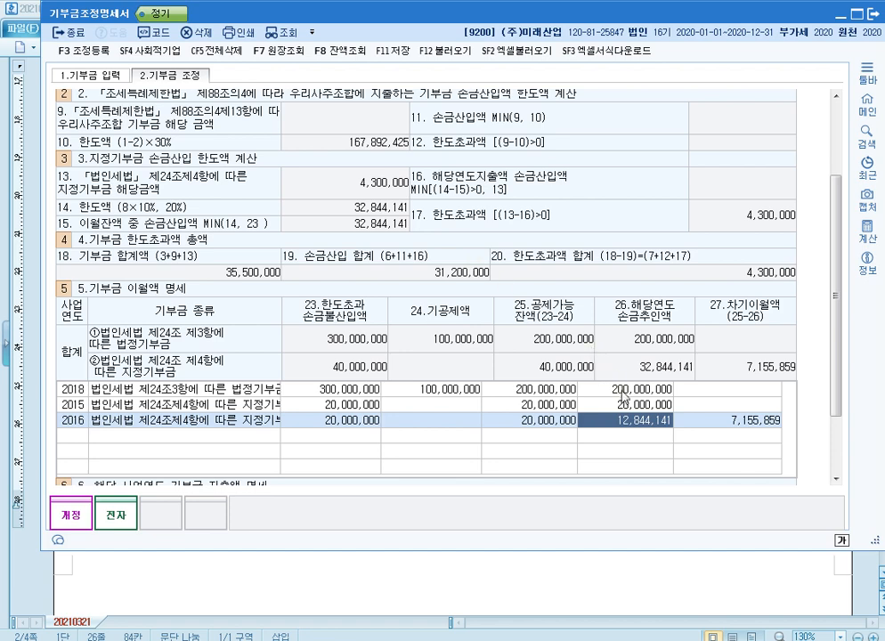
pyautogui.hotkey('ctrl', 'F1')
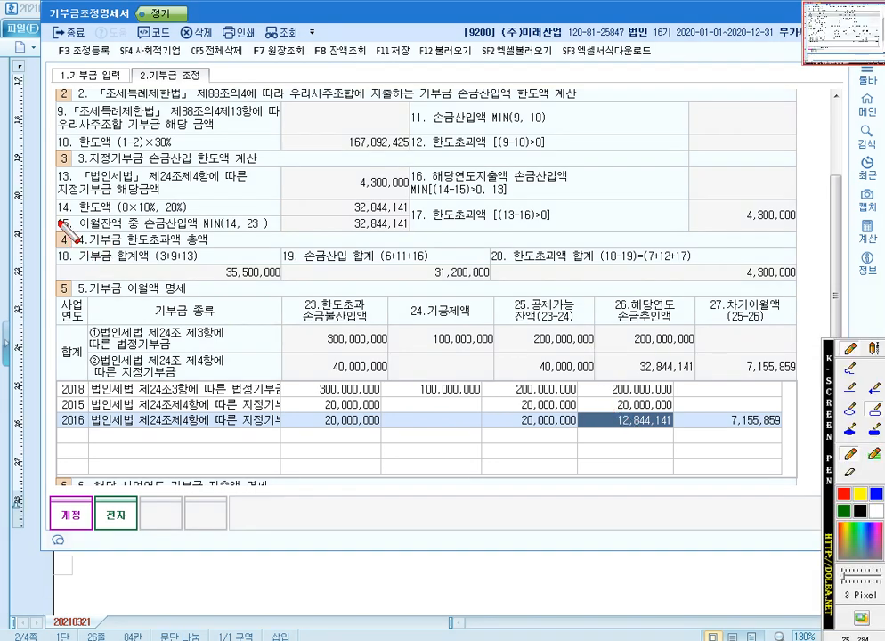
pyautogui.moveTo(56, 215); pyautogui.dragTo(416, 238)
pyautogui.moveTo(58, 140); pyautogui.dragTo(151, 171)
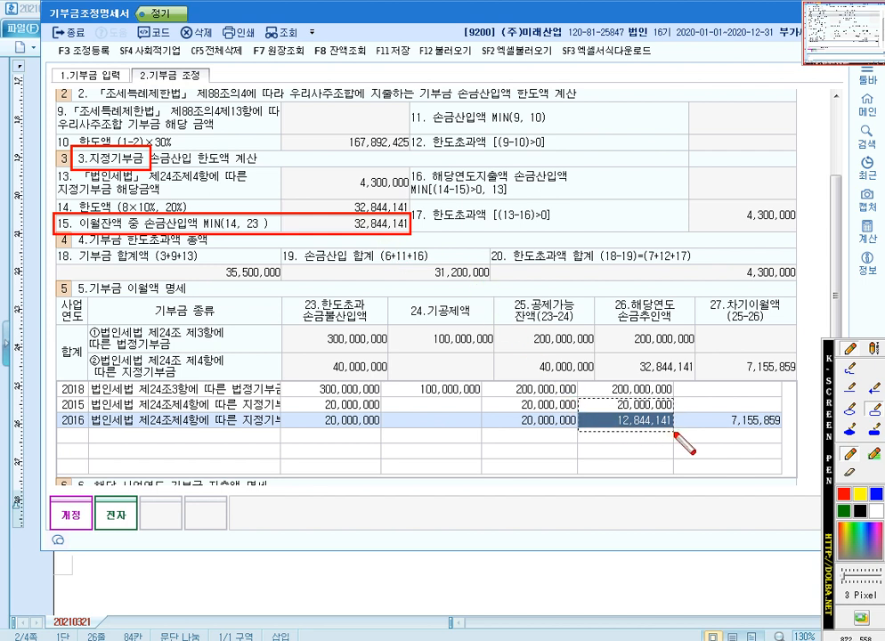
pyautogui.moveTo(577, 397); pyautogui.dragTo(675, 433)
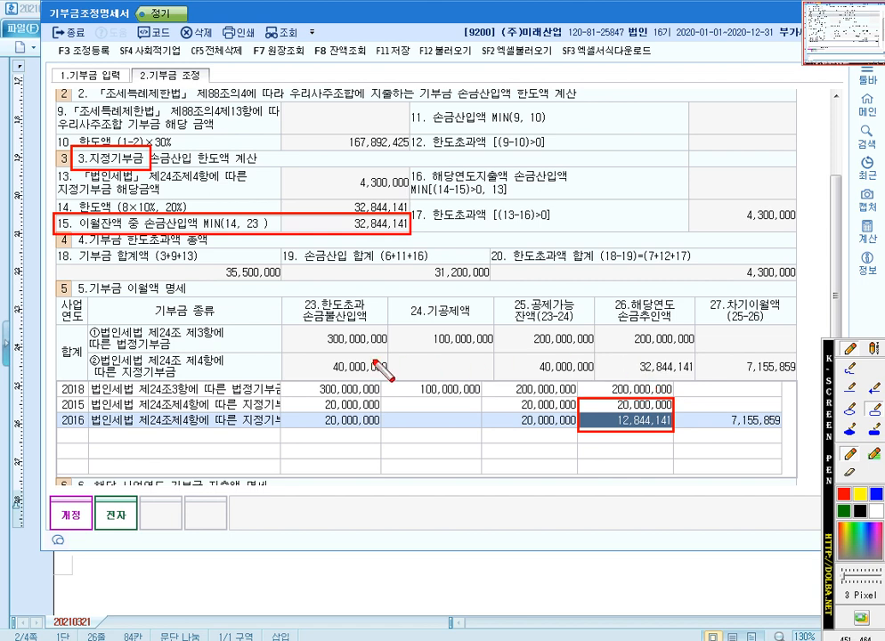
pyautogui.moveTo(87, 353); pyautogui.dragTo(703, 381)
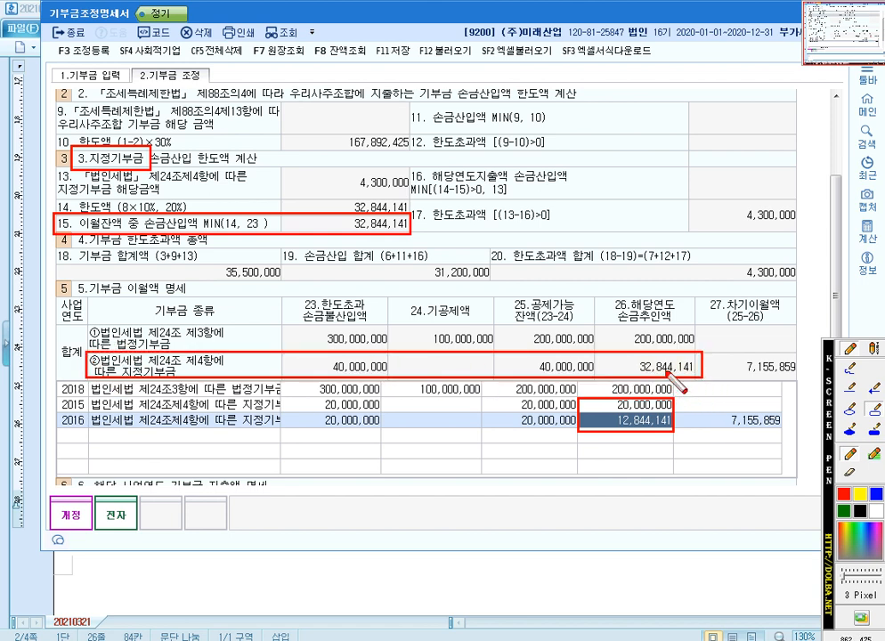
pyautogui.press('Escape')
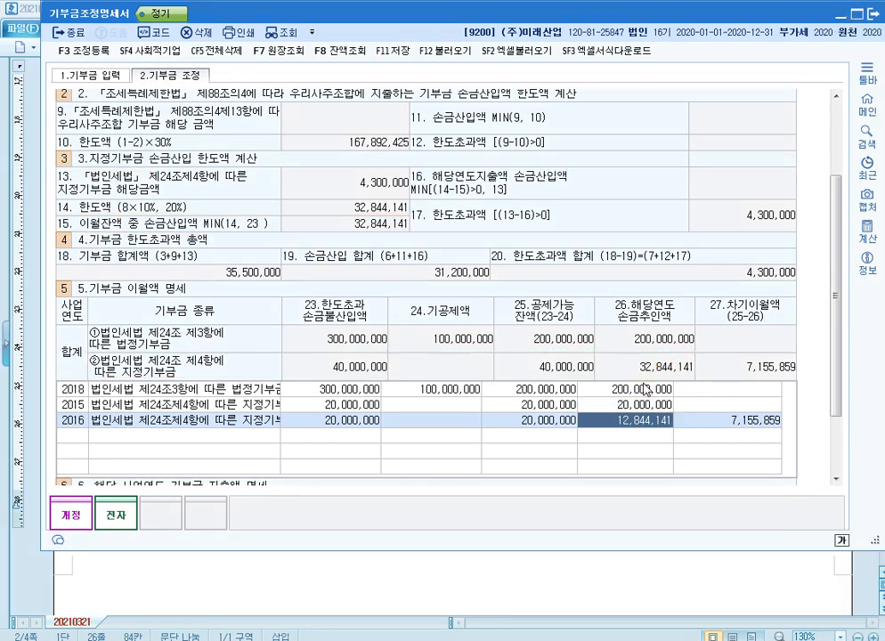
# Step: Outline the 법정기부금 and 지정기부금 headings, lines 5 and 15, and the column 26 heading with the screen pen, and clear the marks
pyautogui.moveTo(838, 267); pyautogui.dragTo(839, 142)
pyautogui.hotkey('ctrl', 'F12')
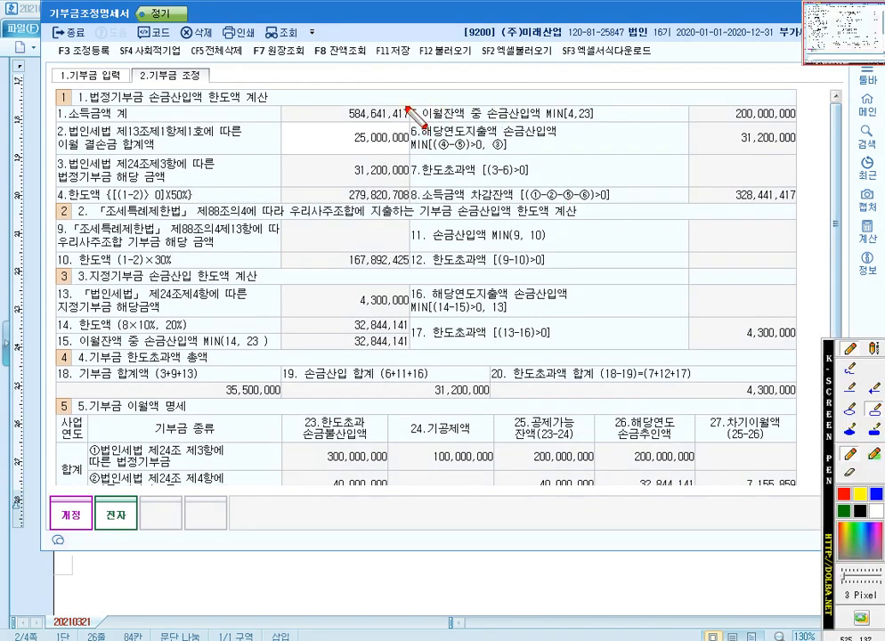
pyautogui.moveTo(80, 87); pyautogui.dragTo(146, 107)
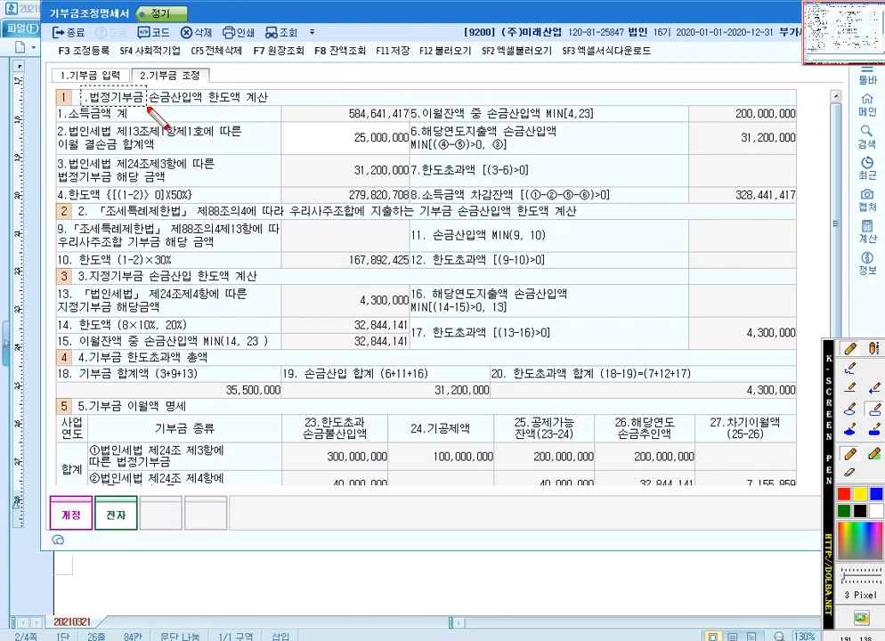
pyautogui.moveTo(407, 104); pyautogui.dragTo(805, 129)
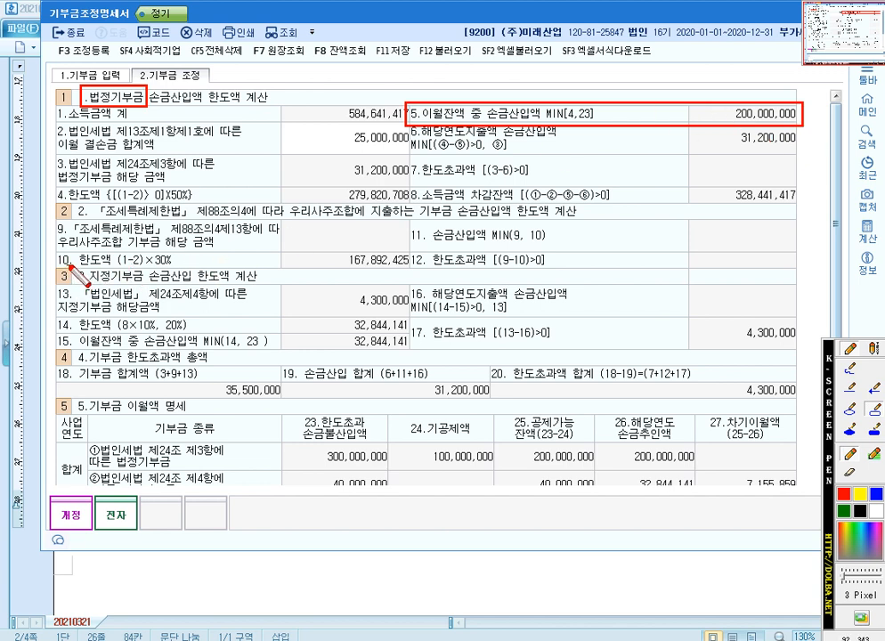
pyautogui.moveTo(57, 265); pyautogui.dragTo(152, 287)
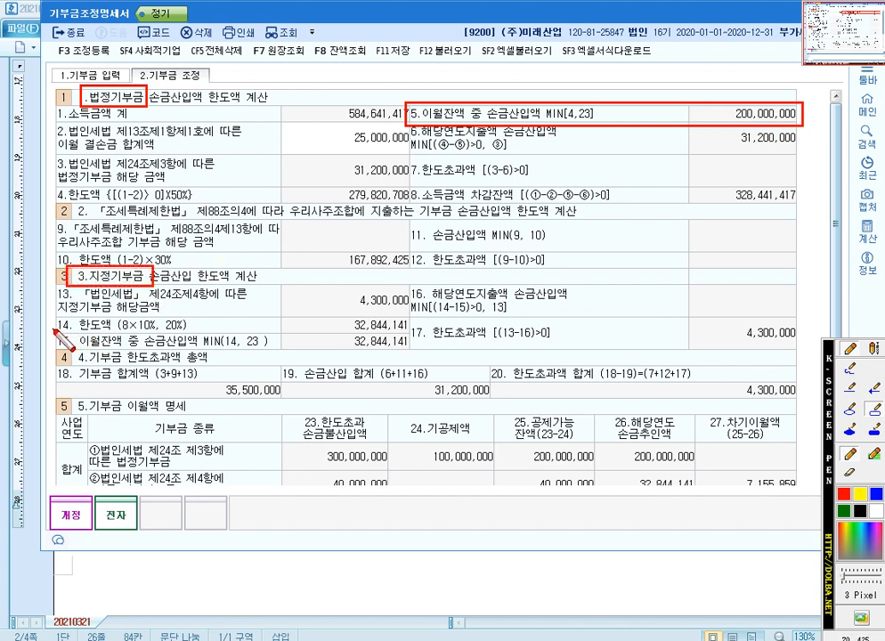
pyautogui.moveTo(342, 351); pyautogui.dragTo(414, 354)
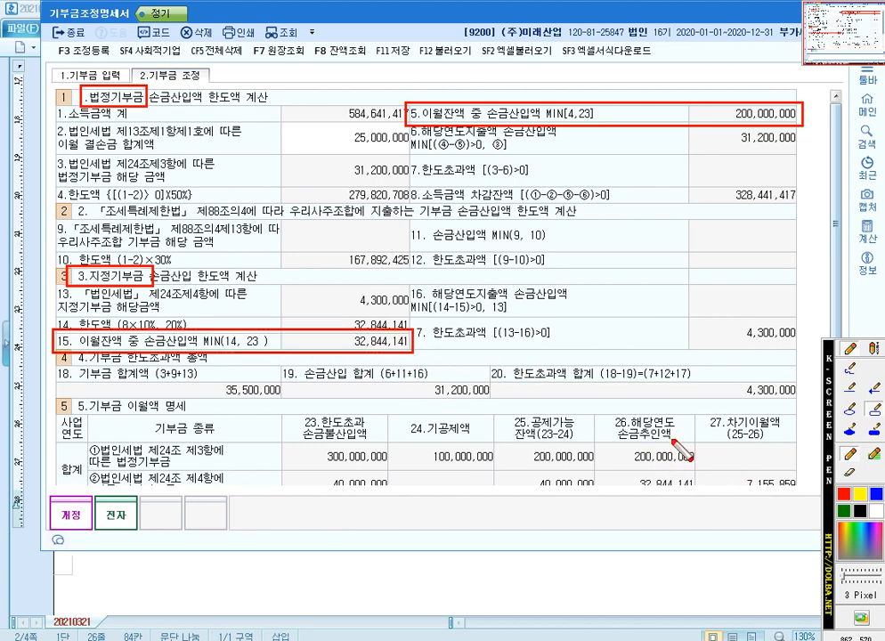
pyautogui.moveTo(611, 416); pyautogui.dragTo(696, 451)
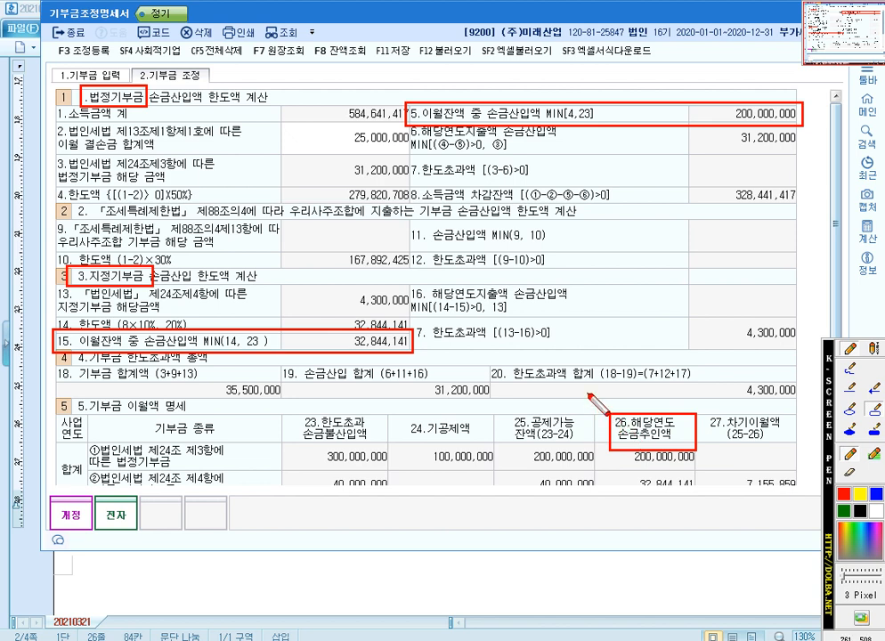
pyautogui.press('Escape')
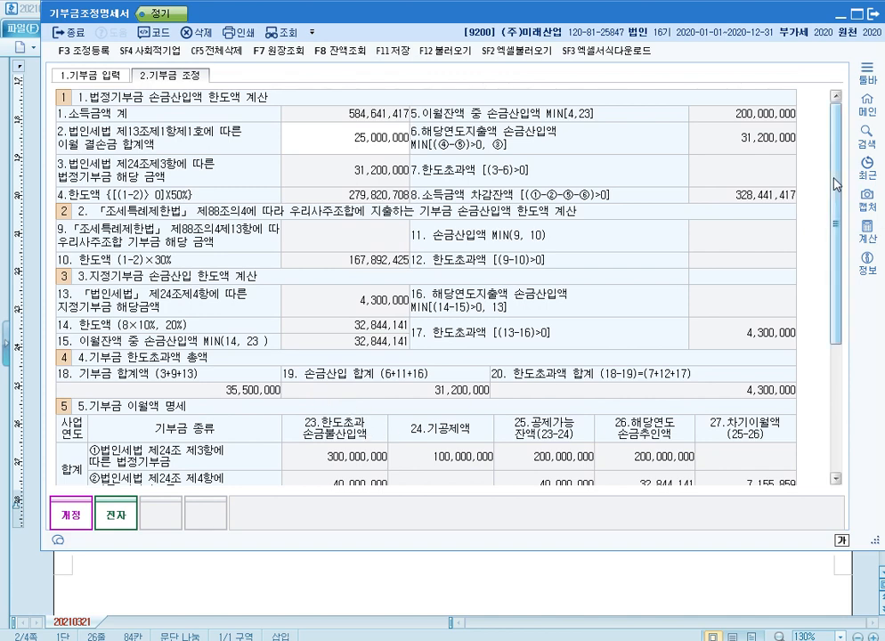
# Step: Delete all the rows in 5.기부금 이월액 명세, starting from the 2018 statutory-donation row
pyautogui.scroll(-5, 837, 185)
pyautogui.click(192, 301)
pyautogui.press('F5')
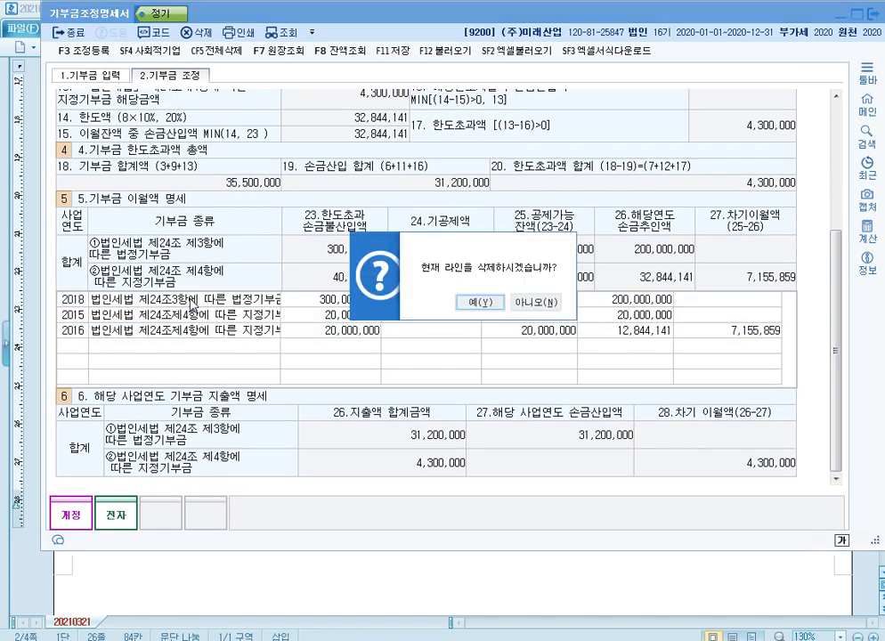
pyautogui.press('Return')
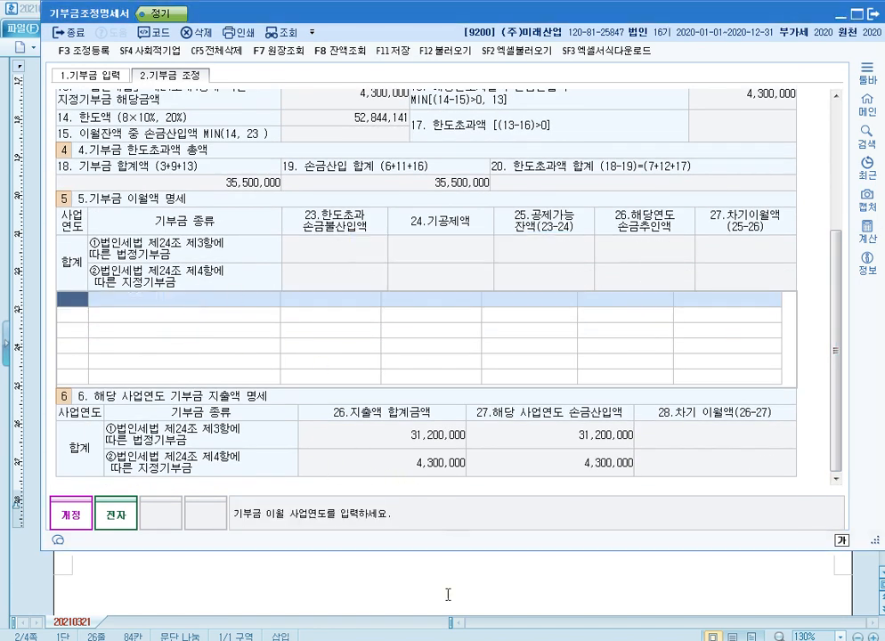
# Step: Switch to 알PDF, review the donation adjustment exercise data on page 515, and return to 기부금조정명세서
pyautogui.hotkey('alt', 'Tab')
pyautogui.scroll(-10, 509, 362)
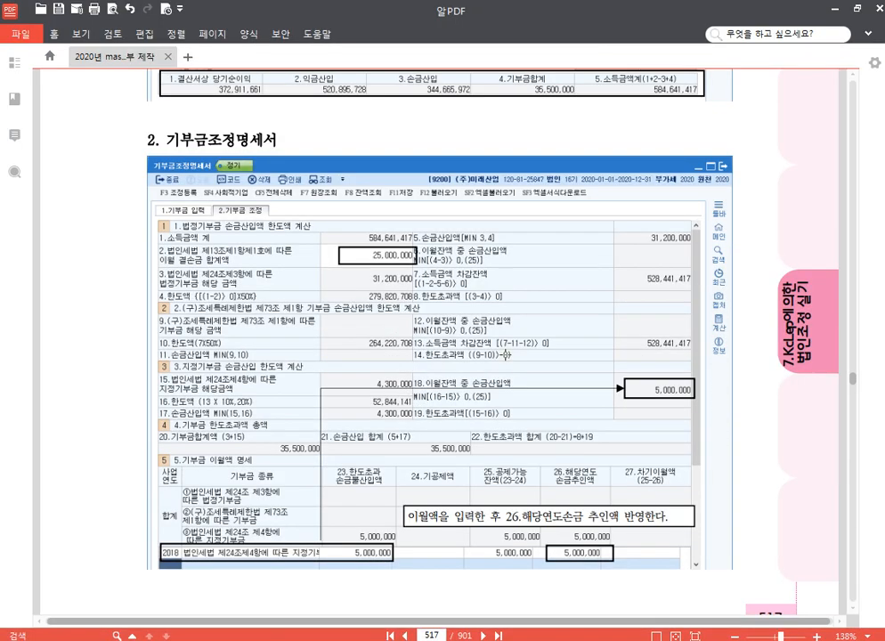
pyautogui.scroll(8, 535, 349)
pyautogui.scroll(20, 543, 346)
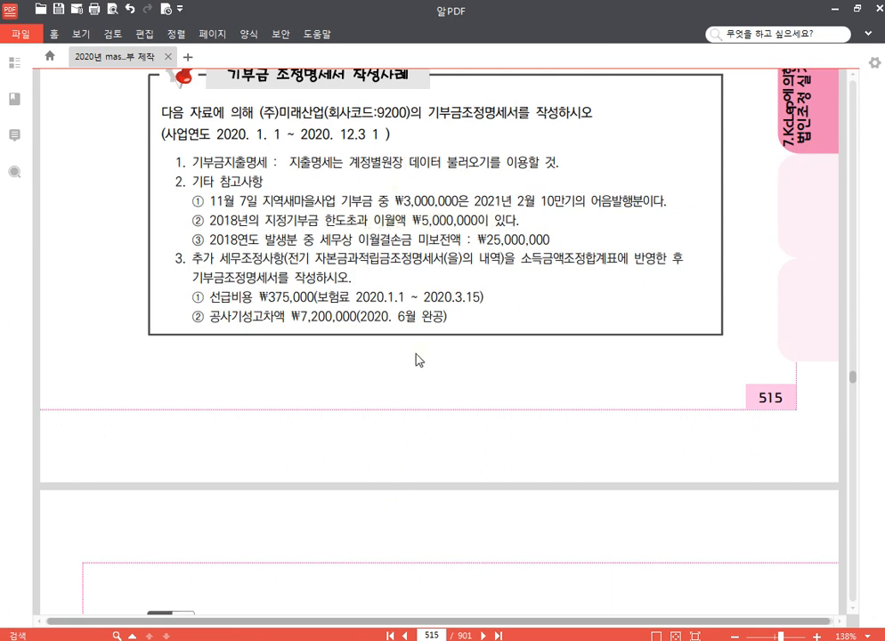
pyautogui.hotkey('alt', 'Tab')
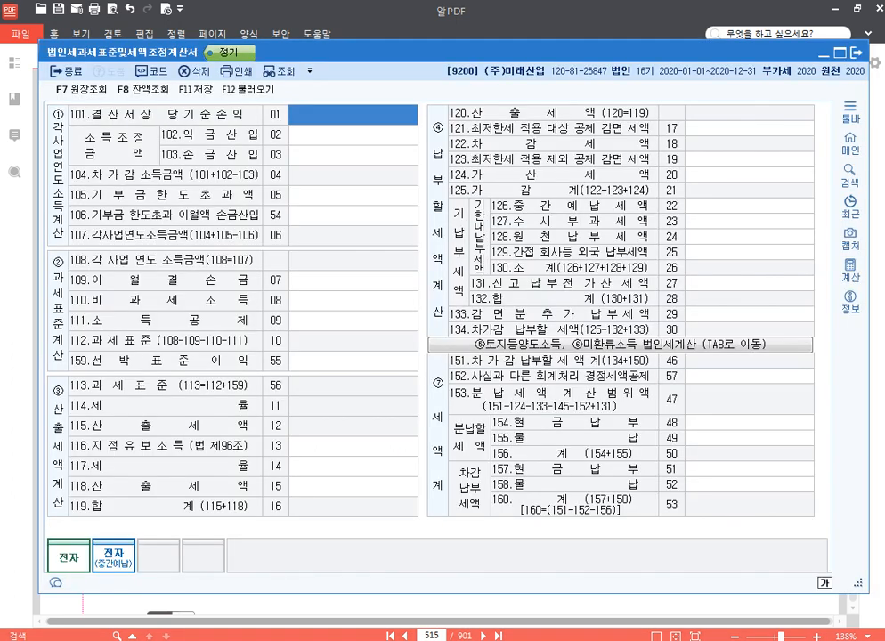
pyautogui.hotkey('alt', 'Tab')
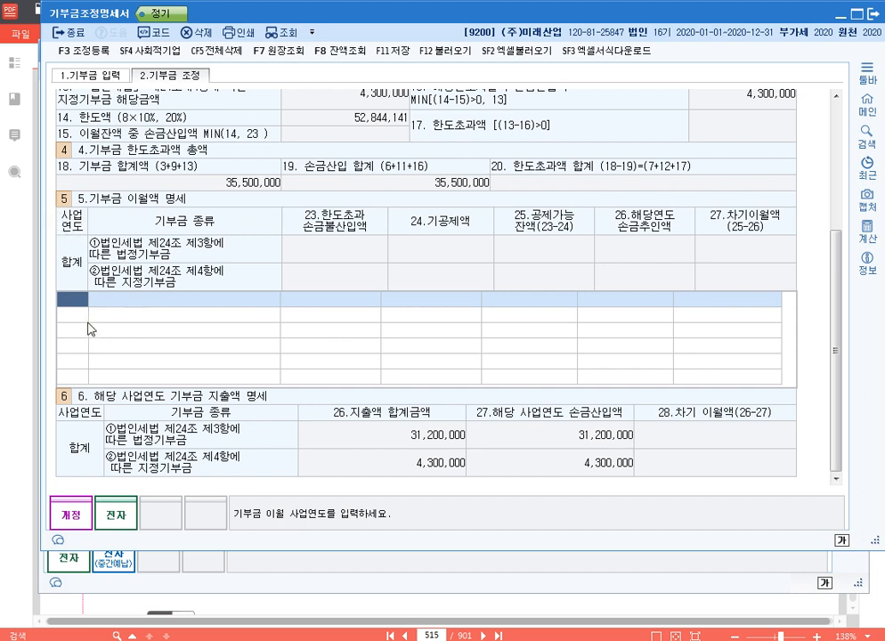
# Step: Add a 2018 designated-donation carryforward row (법인세법 제24조제4항) with an over-limit amount of 5,000,000 and a current-year deduction of 5,000,000
pyautogui.write('2018')
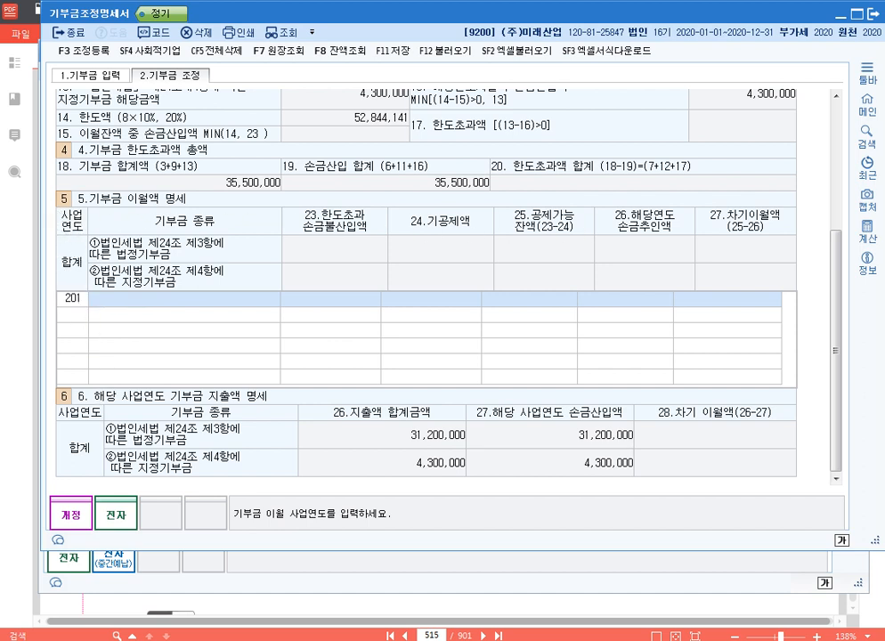
pyautogui.press('Return')
pyautogui.press('2')
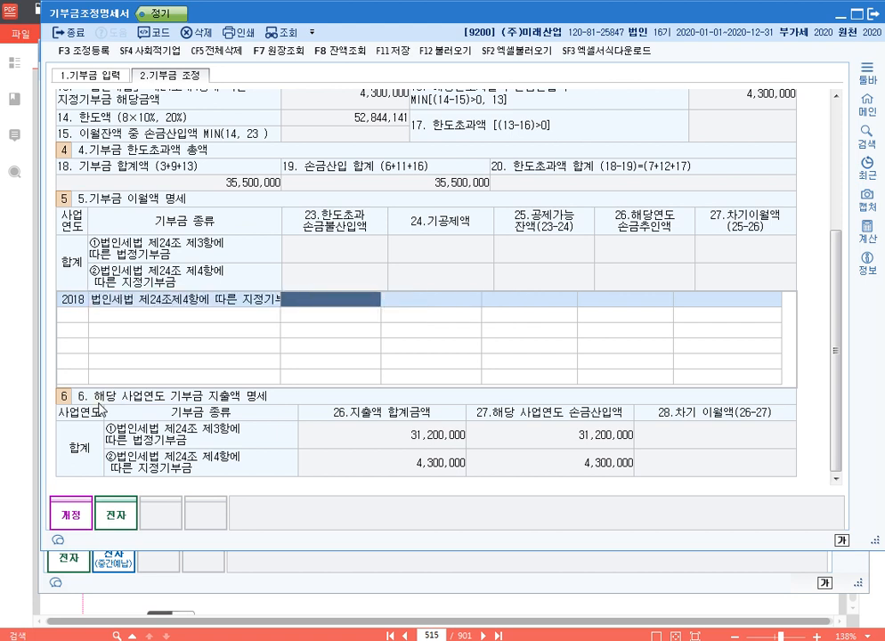
pyautogui.write('5000000')
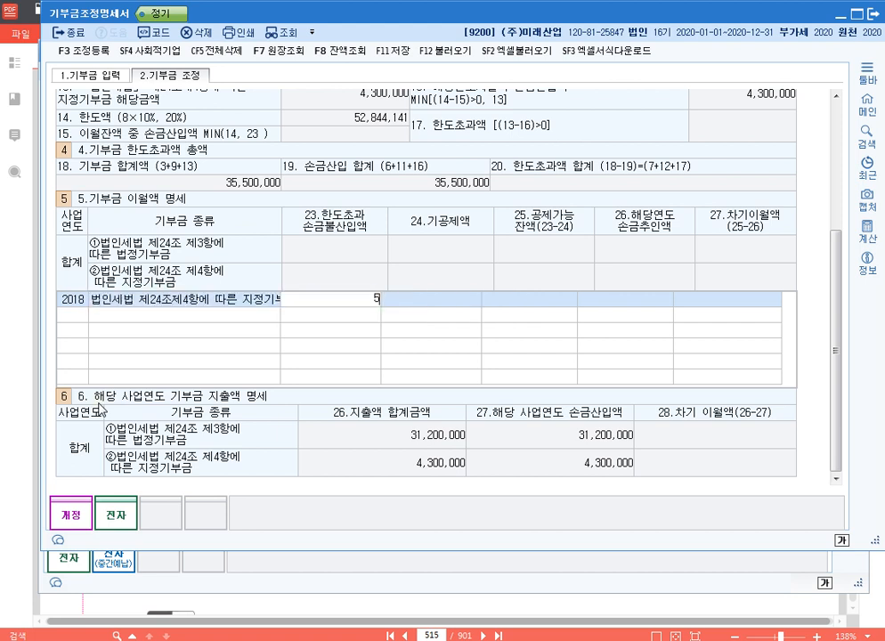
pyautogui.press('Return')
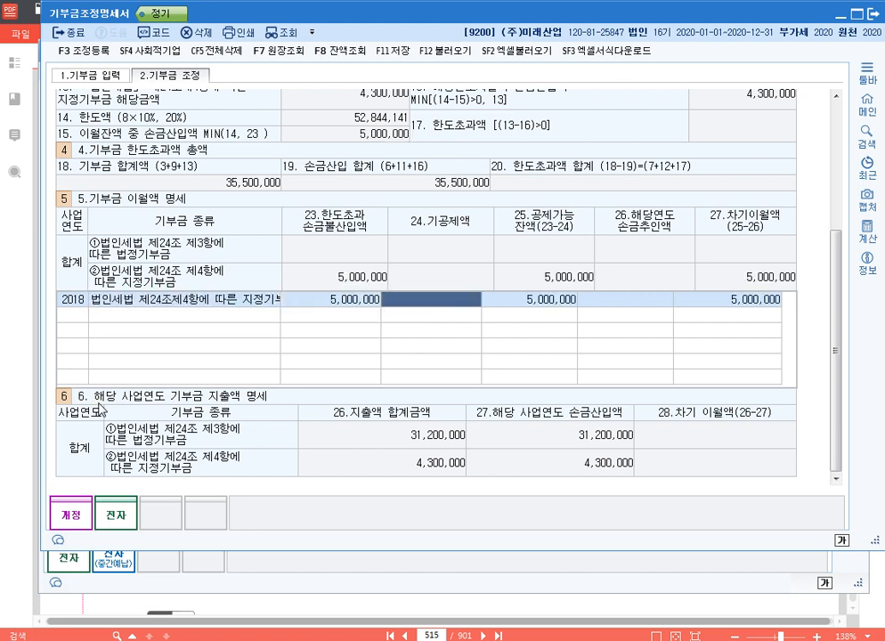
pyautogui.press('Return')
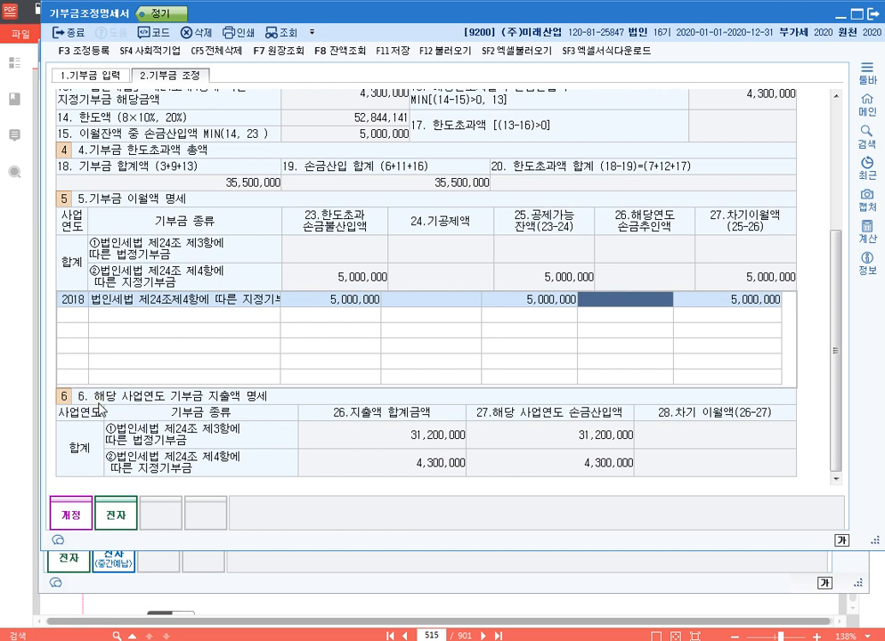
pyautogui.write('5000000')
pyautogui.press('Return')
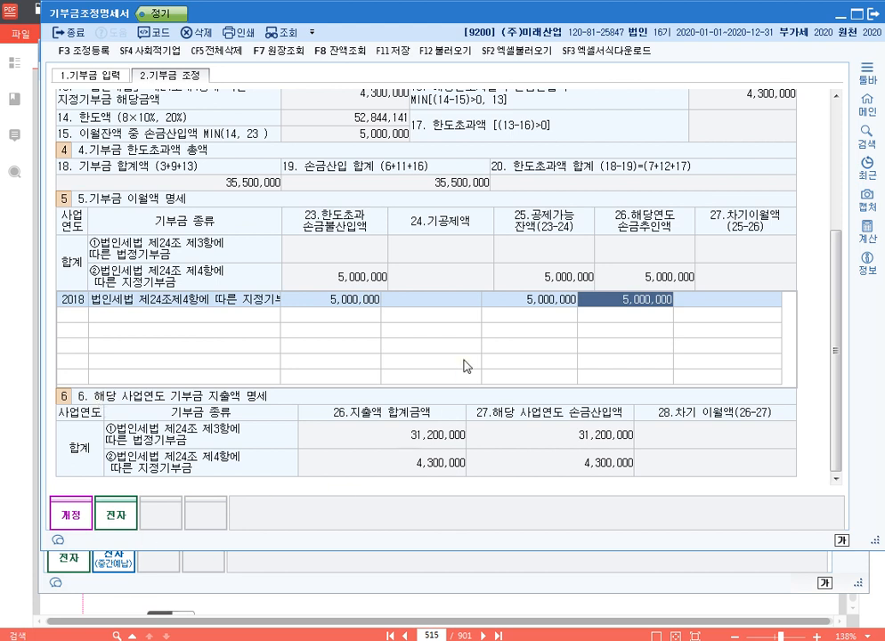
# Step: Save the donation adjustment statement of (주)미래산업
pyautogui.click(392, 50)
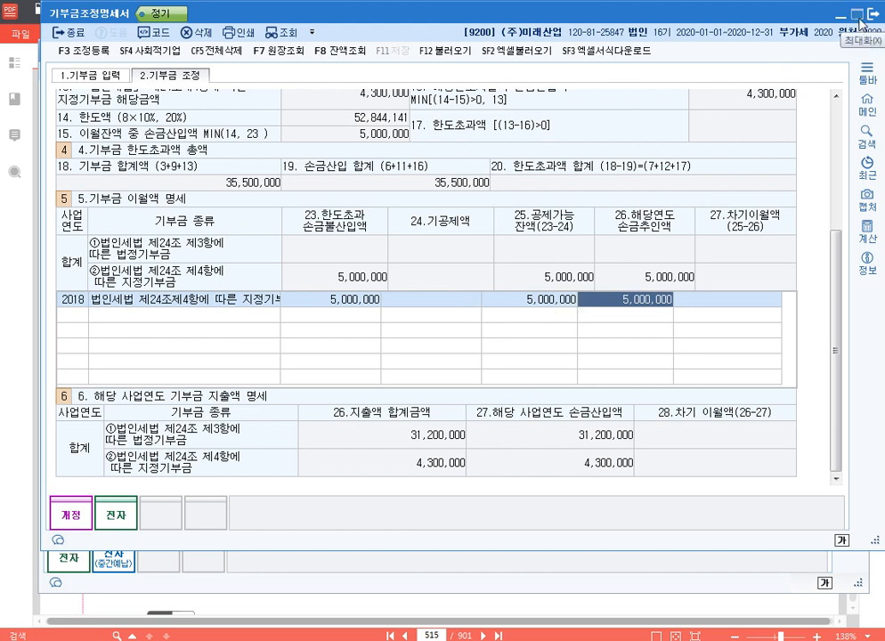
# Step: Switch to 20210321.hwp in 한글 and add the heading "* 기출문제" on the blank page after the 이월결손금 note
pyautogui.click(323, 639)
pyautogui.scroll(-6, 336, 345)
pyautogui.click(190, 351)
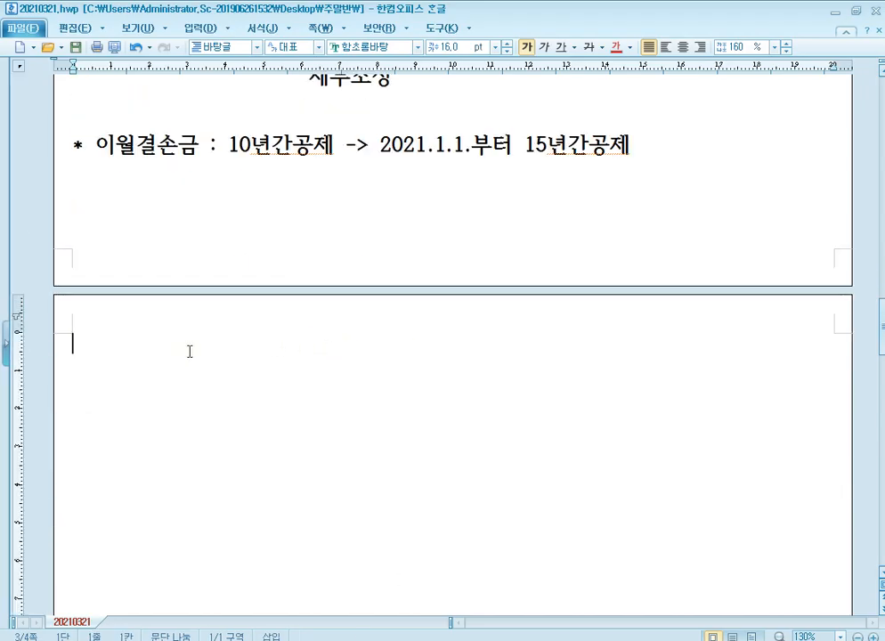
pyautogui.scroll(-3, 274, 356)
pyautogui.write('* ')
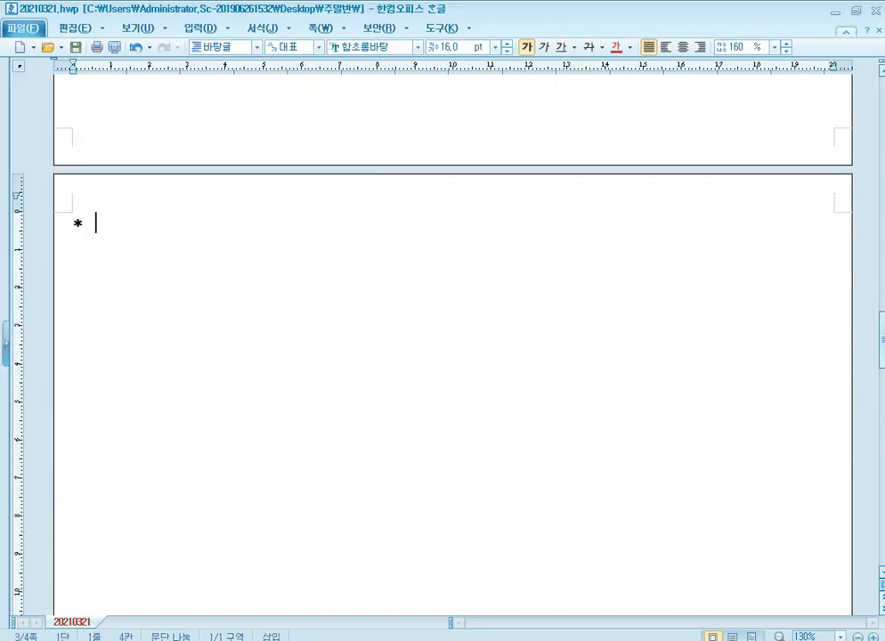
pyautogui.write('기출문제')
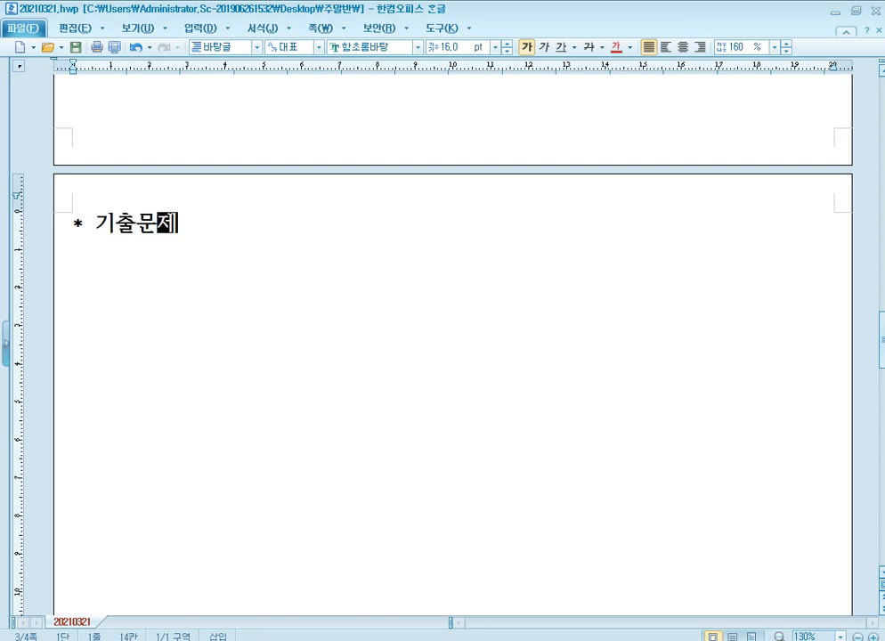
# Step: List the past-exam pages p.622, p.656, p.705 and p.728 on separate lines below the 기출문제 heading
pyautogui.press('Return')
pyautogui.write('p.622')
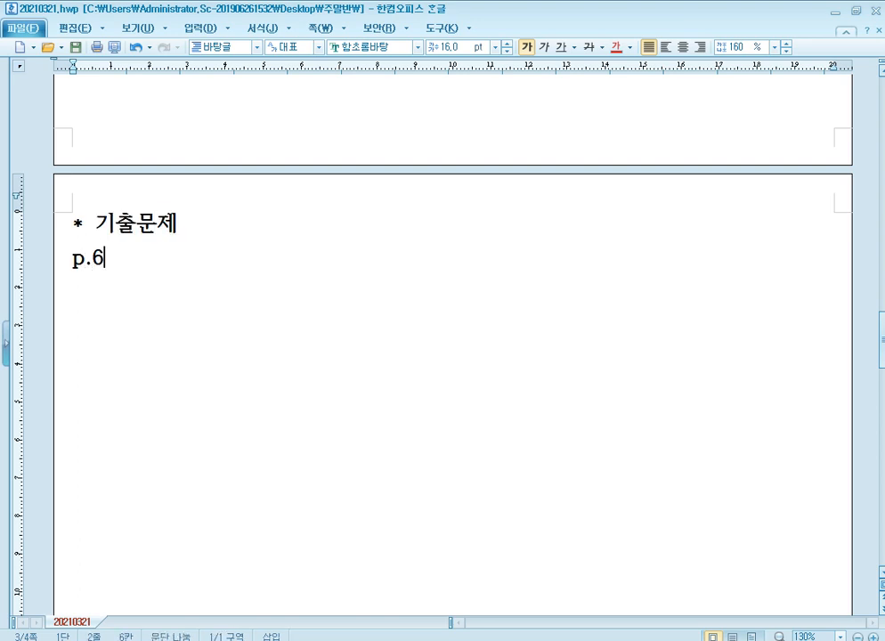
pyautogui.press('Return')
pyautogui.write('p.656')
pyautogui.press('Return')
pyautogui.press('BackSpace')
pyautogui.press('BackSpace')
pyautogui.press('Return')
pyautogui.write('p.')
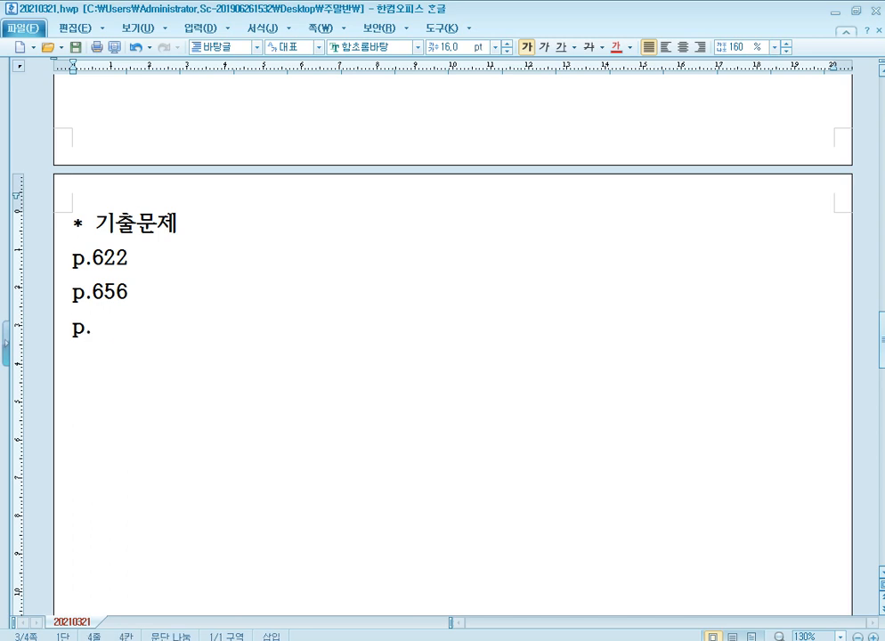
pyautogui.write('705')
pyautogui.press('Return')
pyautogui.write('p')
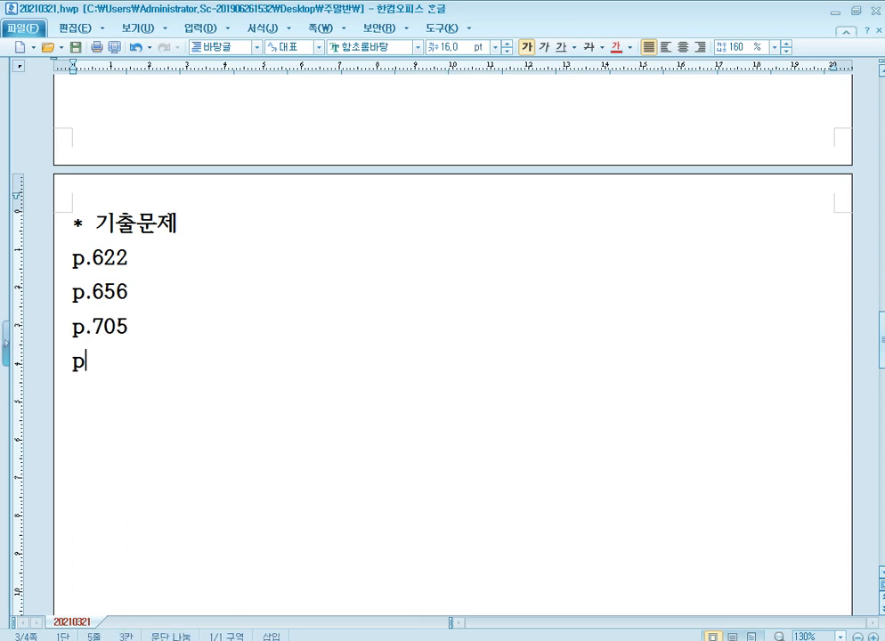
pyautogui.write('..728')
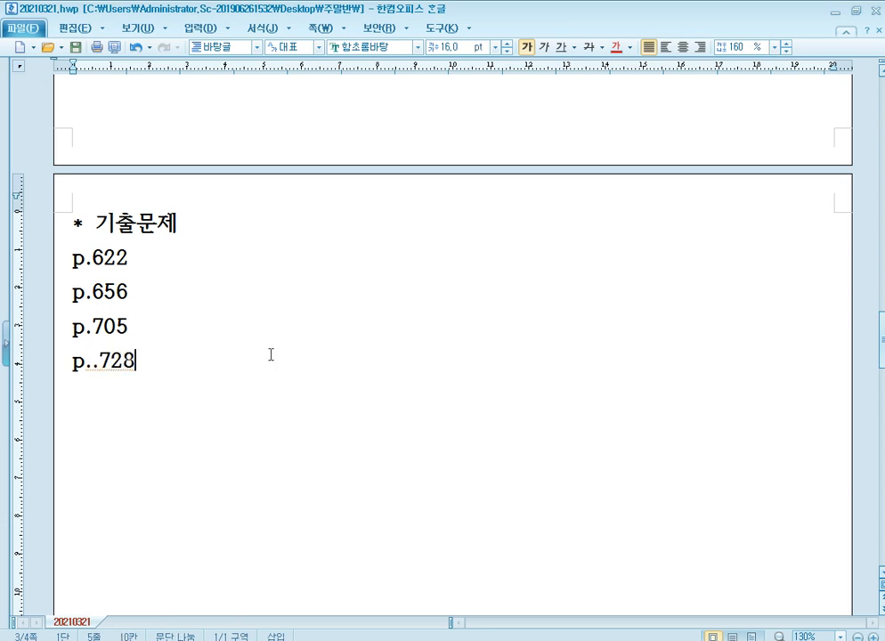
pyautogui.press('Left')
pyautogui.press('Left')
pyautogui.press('Left')
pyautogui.press('Left')
pyautogui.press('Delete')
pyautogui.press('End')
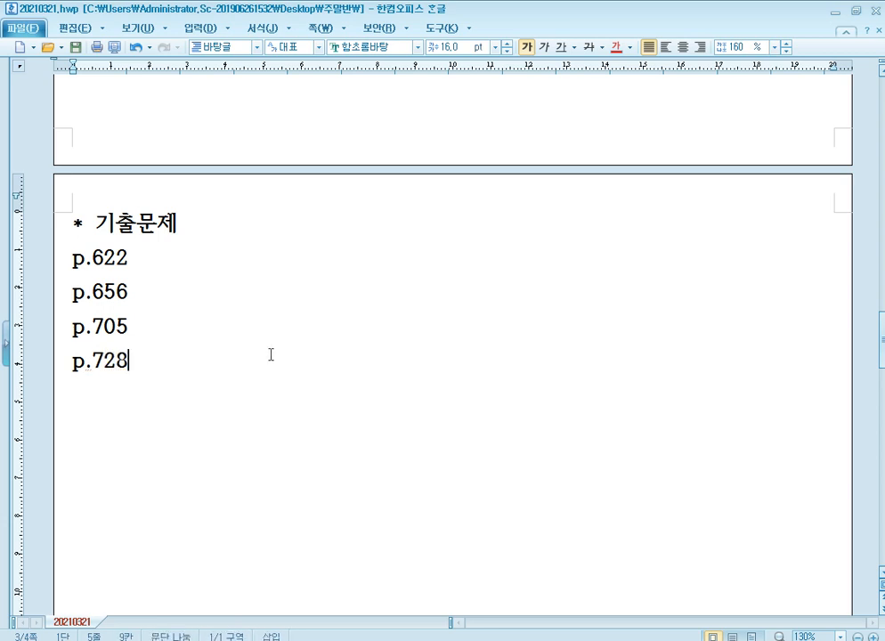
pyautogui.scroll(-1, 270, 354)
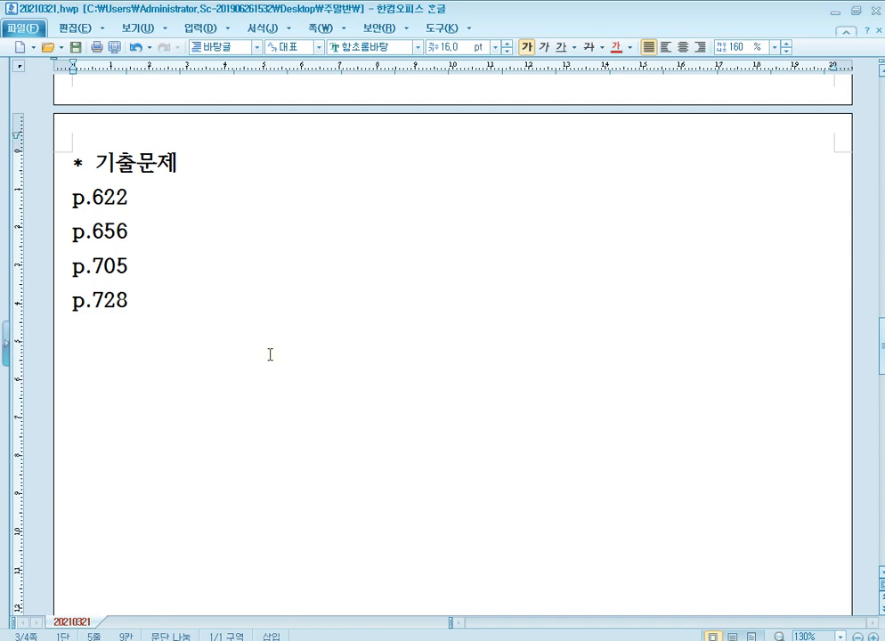
# Step: Switch to 알PDF and go to page 622
pyautogui.click(383, 640)
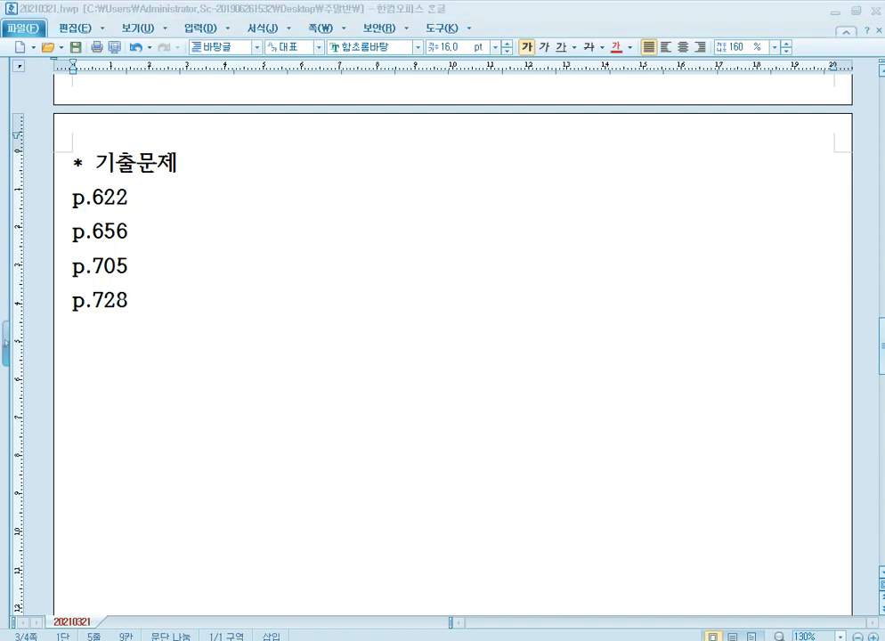
pyautogui.click(443, 636)
pyautogui.write('622')
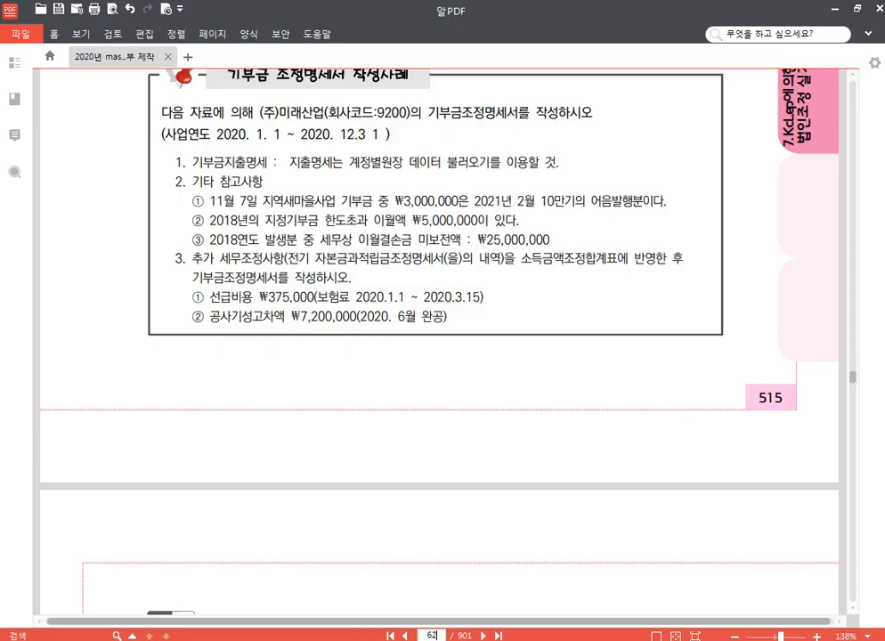
pyautogui.press('Return')
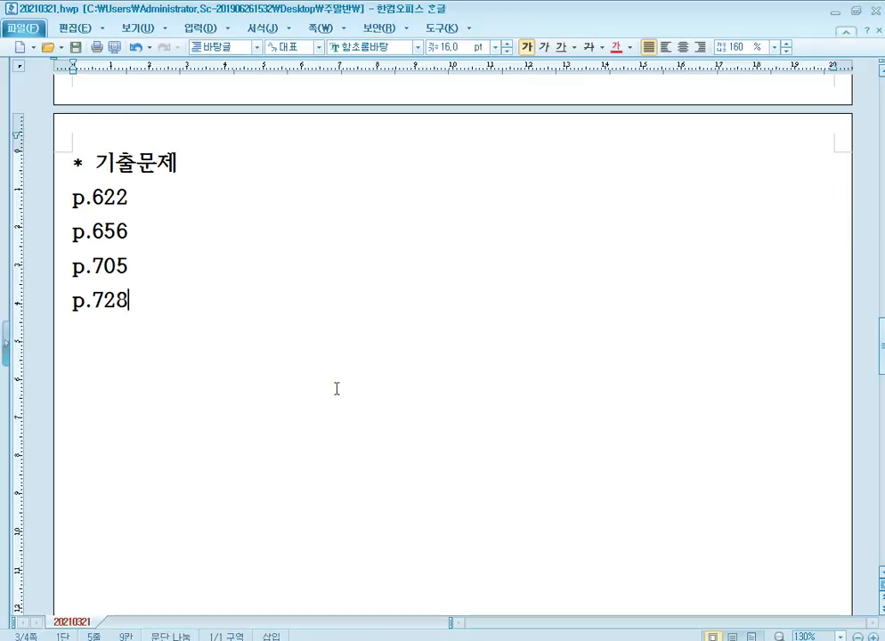
# Step: Return to 20210321.hwp and add the company code 1278 beside p.622, separated by spaces
pyautogui.click(208, 197)
pyautogui.write('1278')
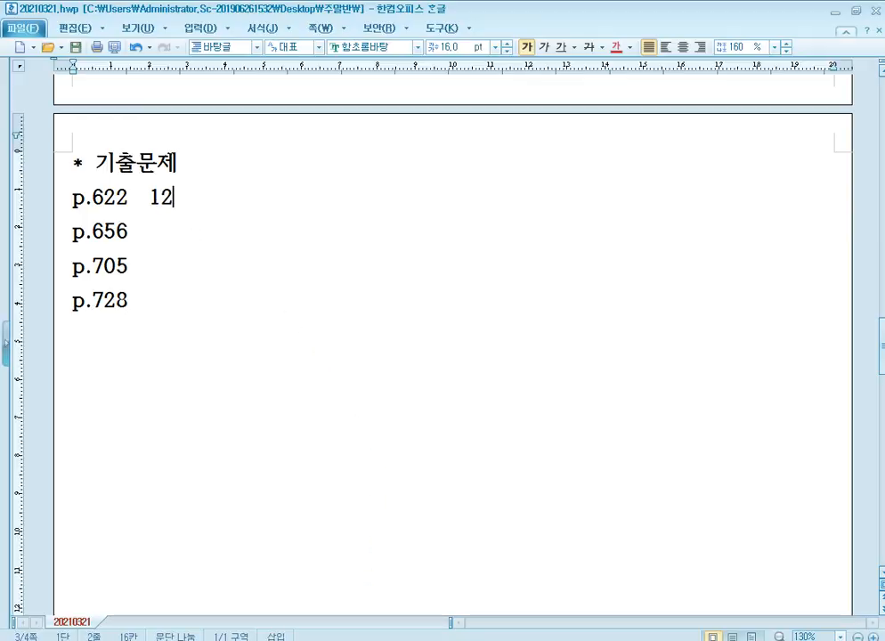
pyautogui.click(243, 303)
pyautogui.click(251, 265)
pyautogui.click(269, 228)
pyautogui.click(268, 197)
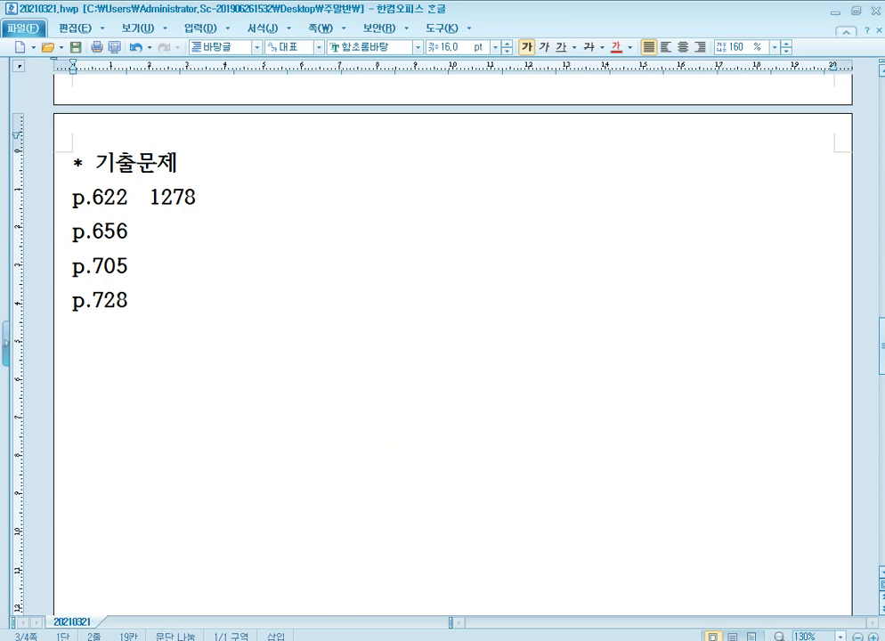
# Step: Switch to KcLep and change the working company to 1278 (주)세광전자, closing the open menus
pyautogui.hotkey('alt', 'Tab')
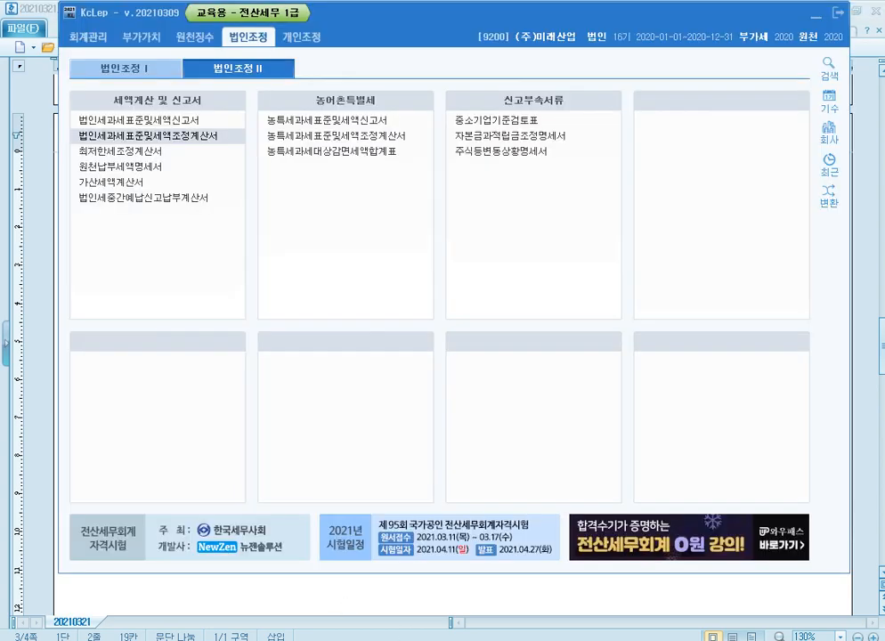
pyautogui.click(830, 134)
pyautogui.write('1276')
pyautogui.press('Return')
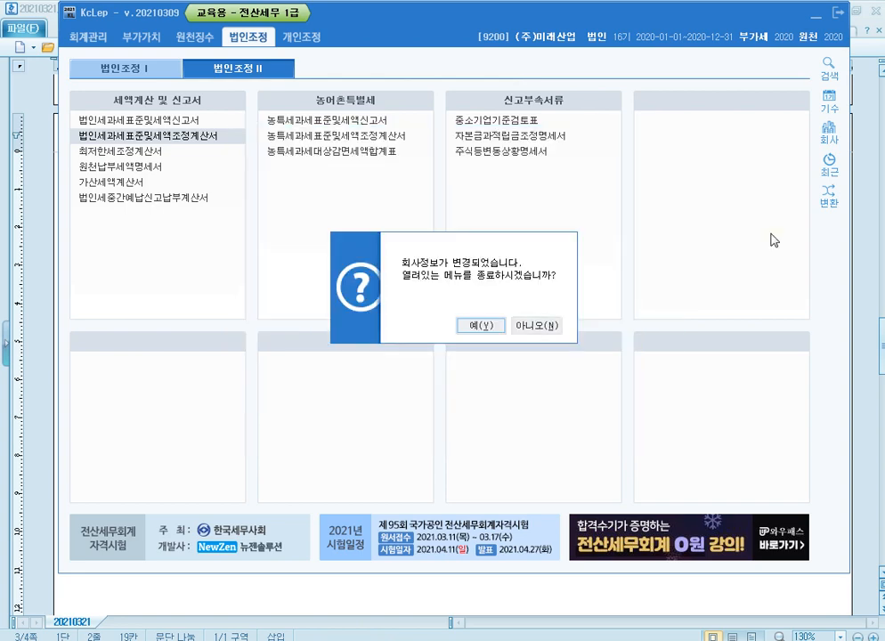
pyautogui.press('Return')
# Step: Check question [4] on page 622 in 알PDF and open 기부금조정명세서 for (주)세광전자 in KcLep
pyautogui.hotkey('alt', 'Tab')
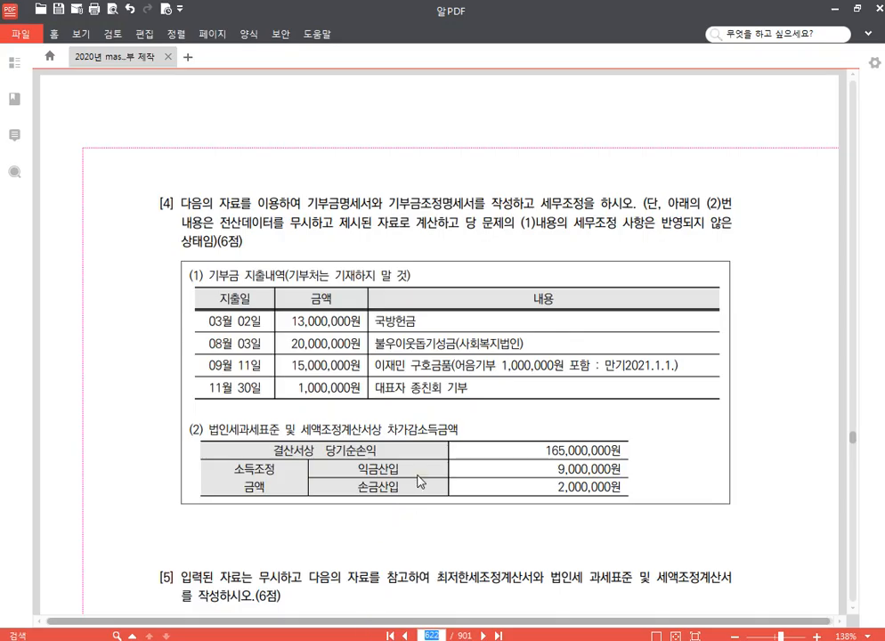
pyautogui.scroll(-4, 419, 477)
pyautogui.scroll(2, 427, 460)
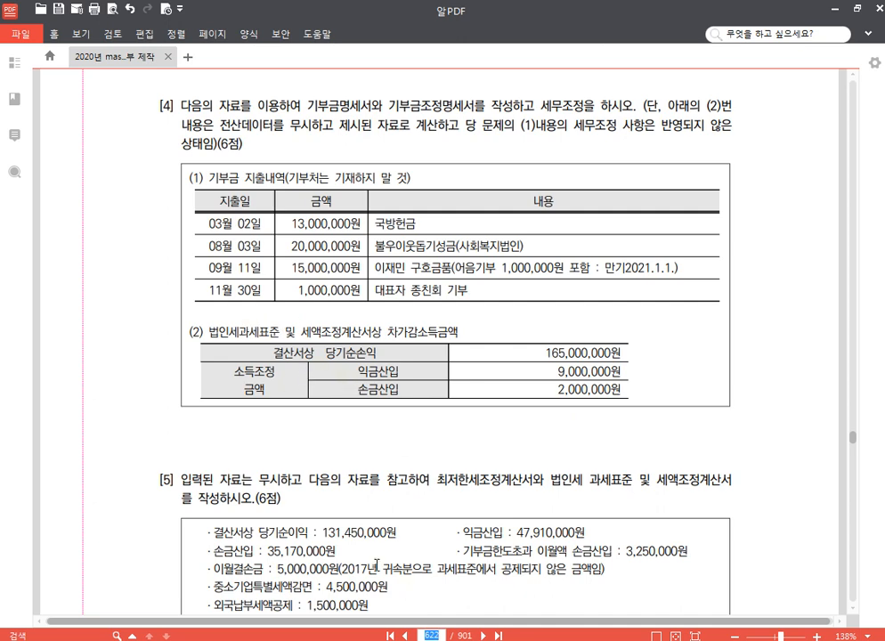
pyautogui.hotkey('alt', 'Tab')
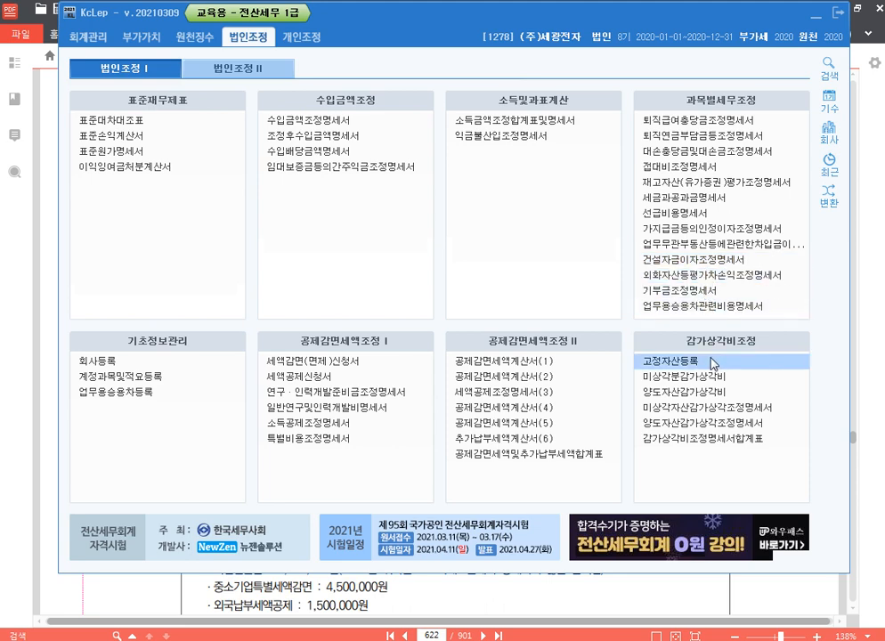
pyautogui.click(695, 290)
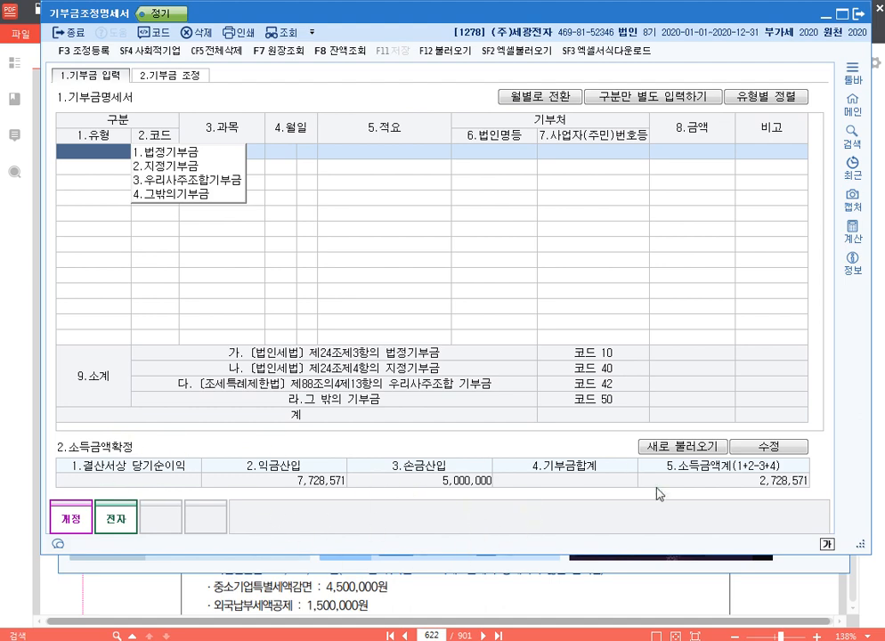
# Step: Switch to 알PDF and review the donation payments and the income adjustment figures in question [4] on page 622
pyautogui.hotkey('alt', 'Tab')
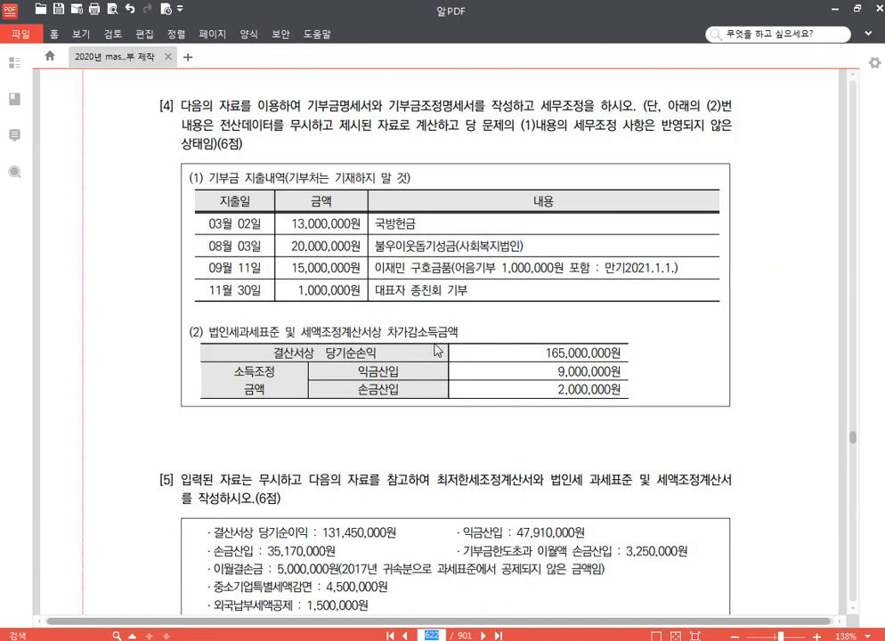
pyautogui.scroll(-1, 436, 351)
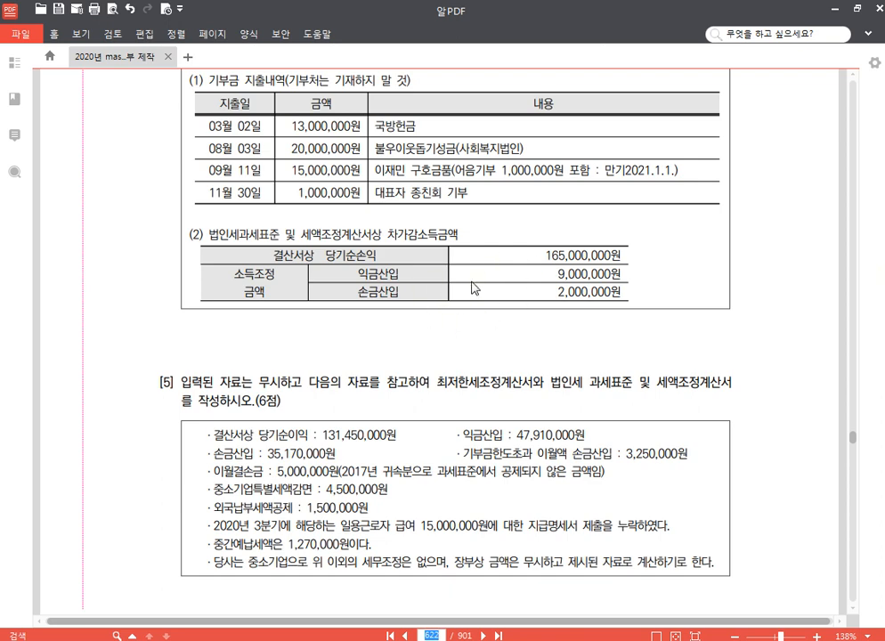
pyautogui.scroll(1, 434, 227)
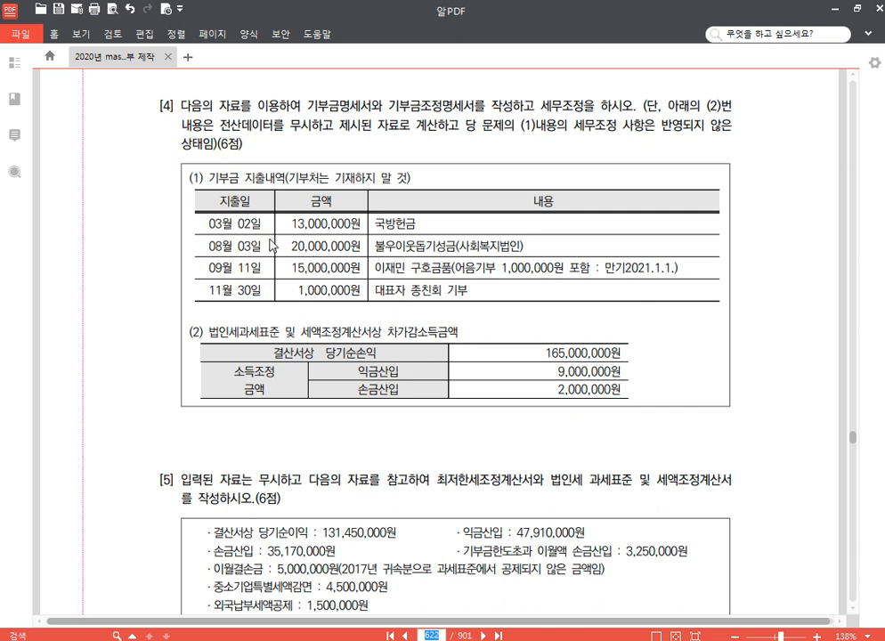
pyautogui.click(418, 225)
pyautogui.moveTo(414, 246); pyautogui.dragTo(423, 248)
pyautogui.click(443, 248)
# Step: Return to 기부금조정명세서, load the donation data into 1.기부금명세서 and go through the descriptions of the loaded rows
pyautogui.hotkey('alt', 'Tab')
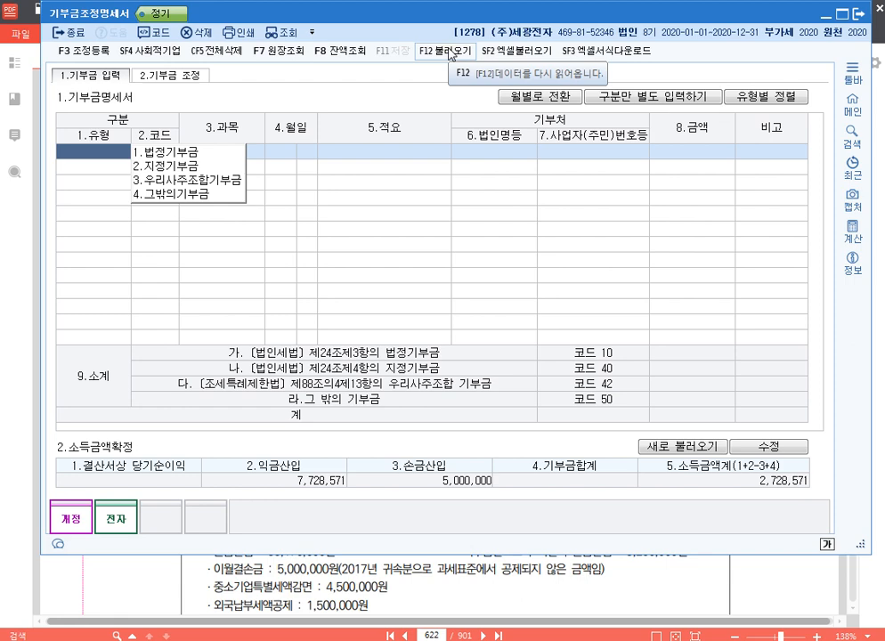
pyautogui.click(451, 51)
pyautogui.click(597, 327)
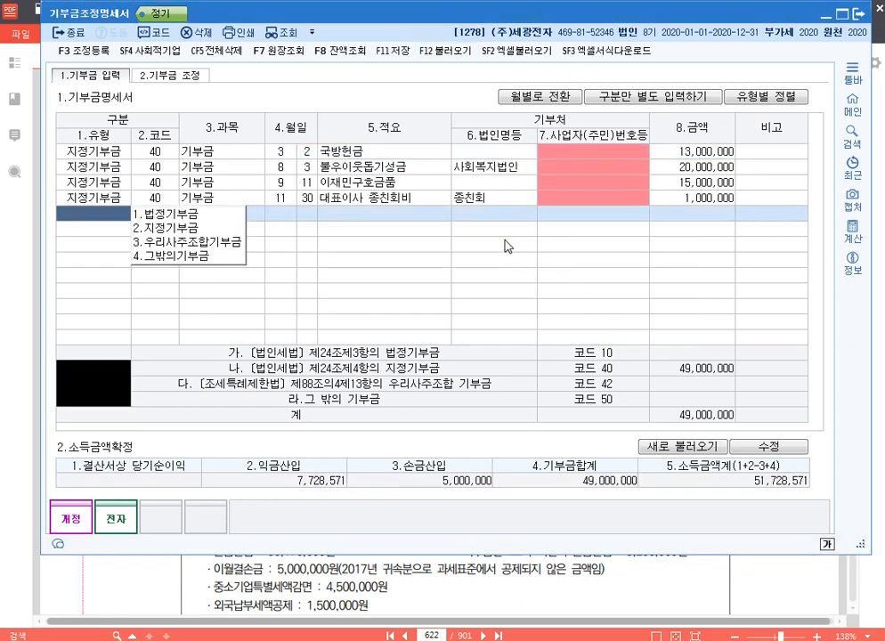
pyautogui.click(392, 154)
pyautogui.press('Down')
pyautogui.press('Down')
pyautogui.press('Down')
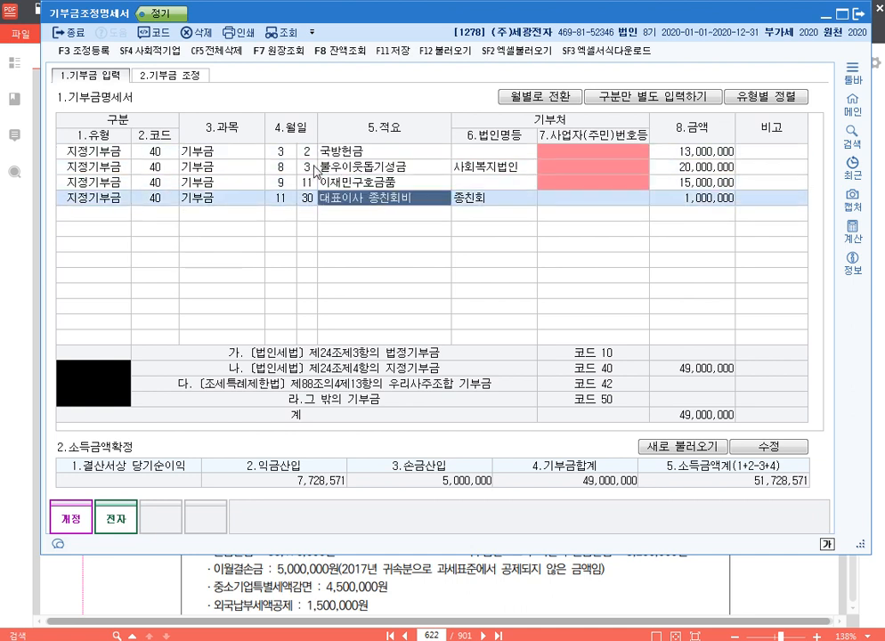
# Step: Classify 국방헌금 as 법정기부금, and 이재민구호금품 and 대표이사 종친회비 as 그밖의기부금, and check the four donation rows
pyautogui.click(87, 152)
pyautogui.click(162, 154)
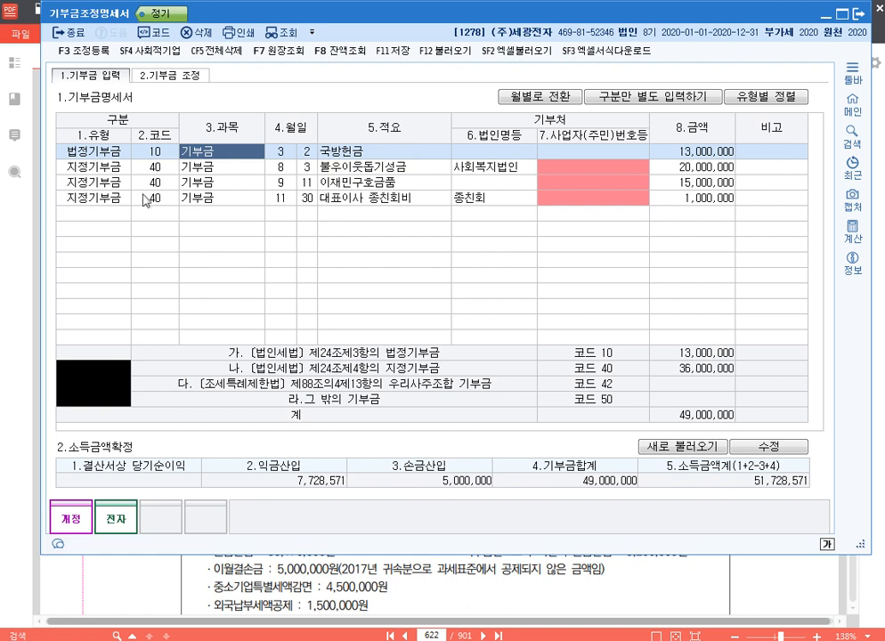
pyautogui.click(105, 184)
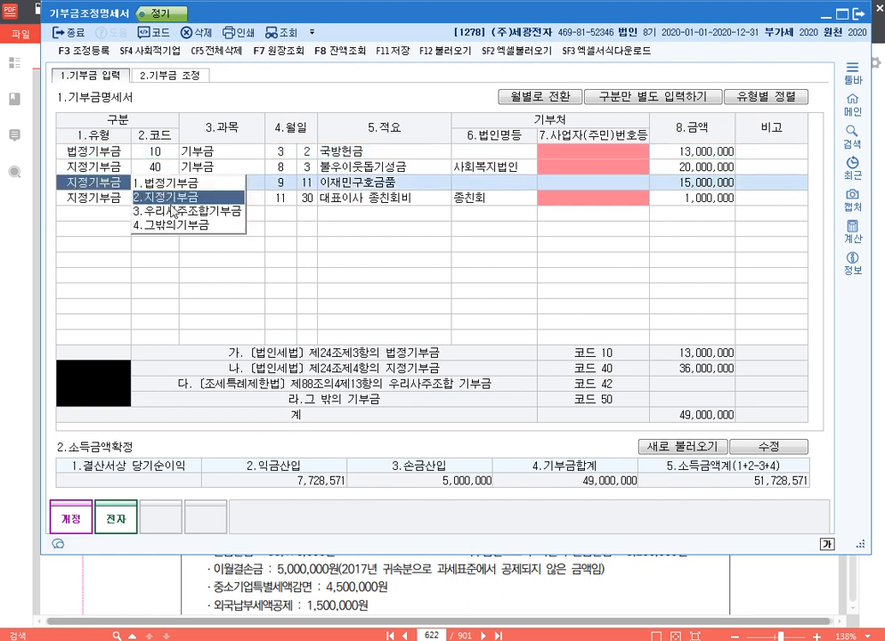
pyautogui.click(181, 226)
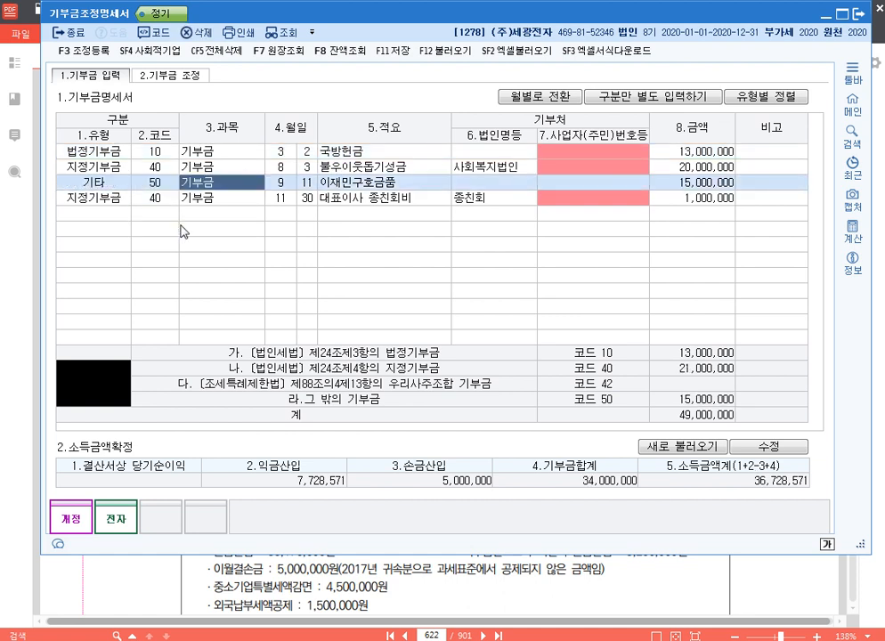
pyautogui.click(89, 197)
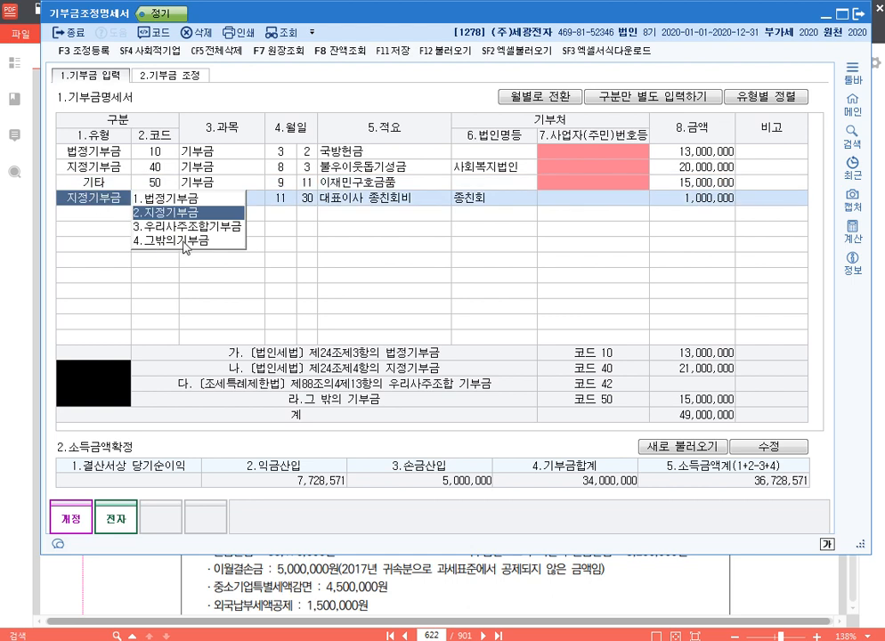
pyautogui.click(186, 241)
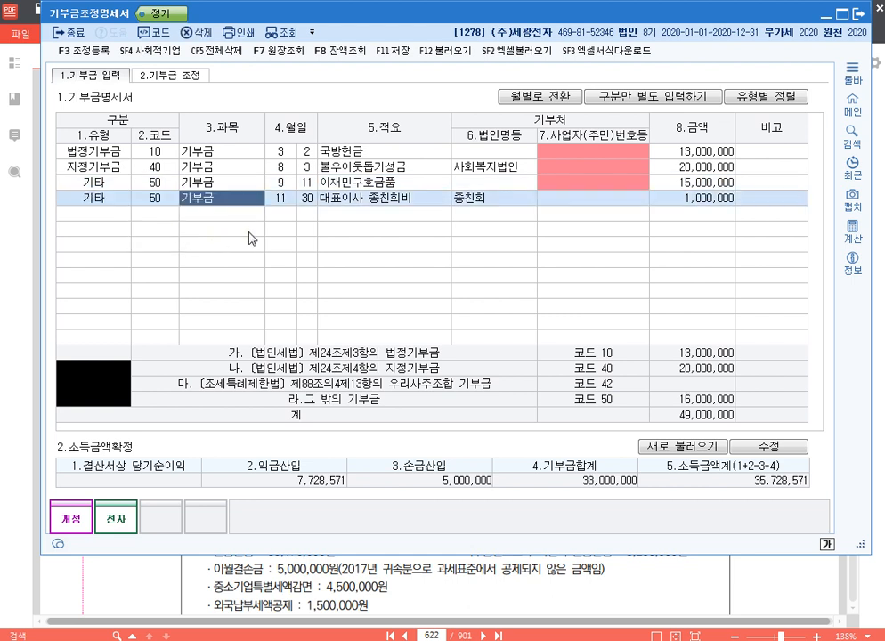
pyautogui.click(343, 154)
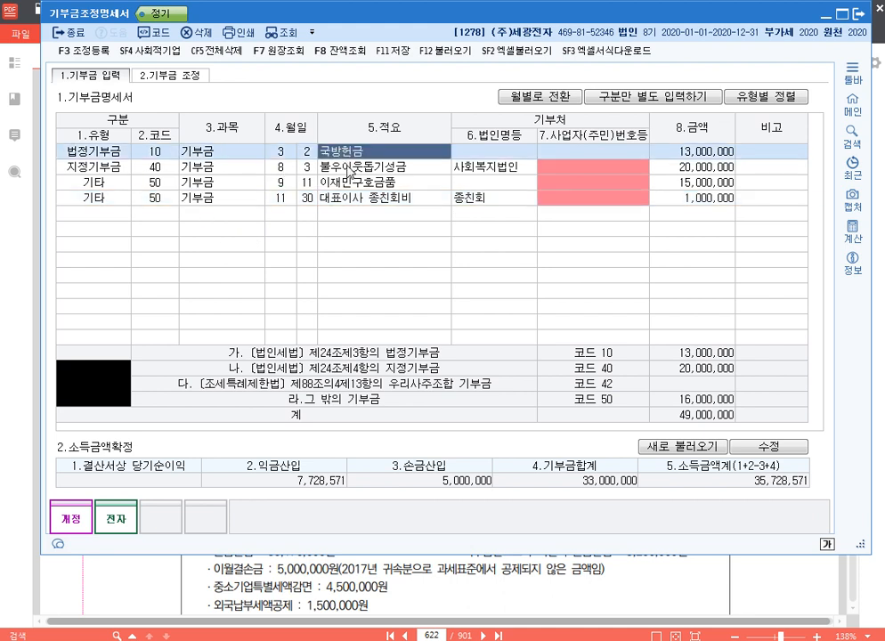
pyautogui.click(346, 167)
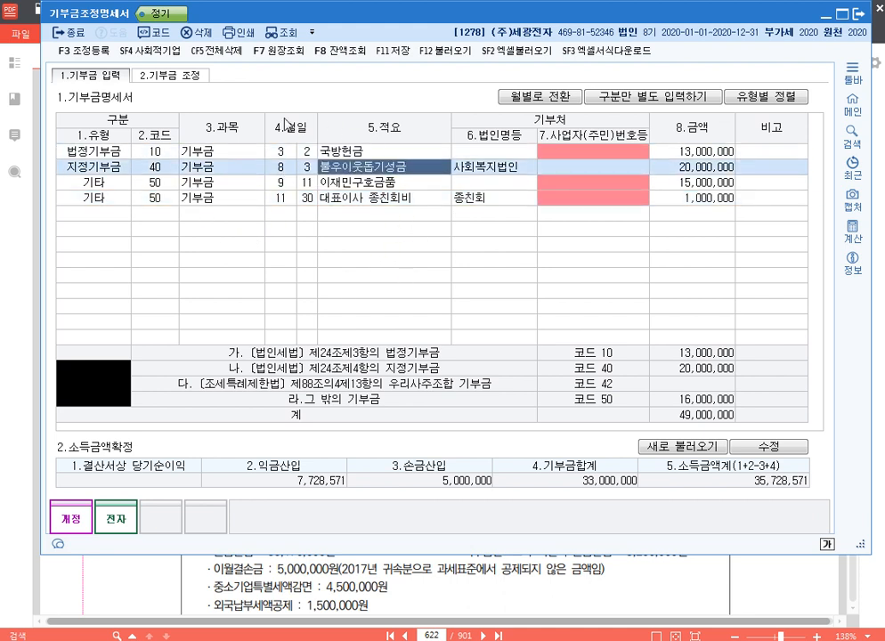
pyautogui.press('Down')
pyautogui.press('Down')
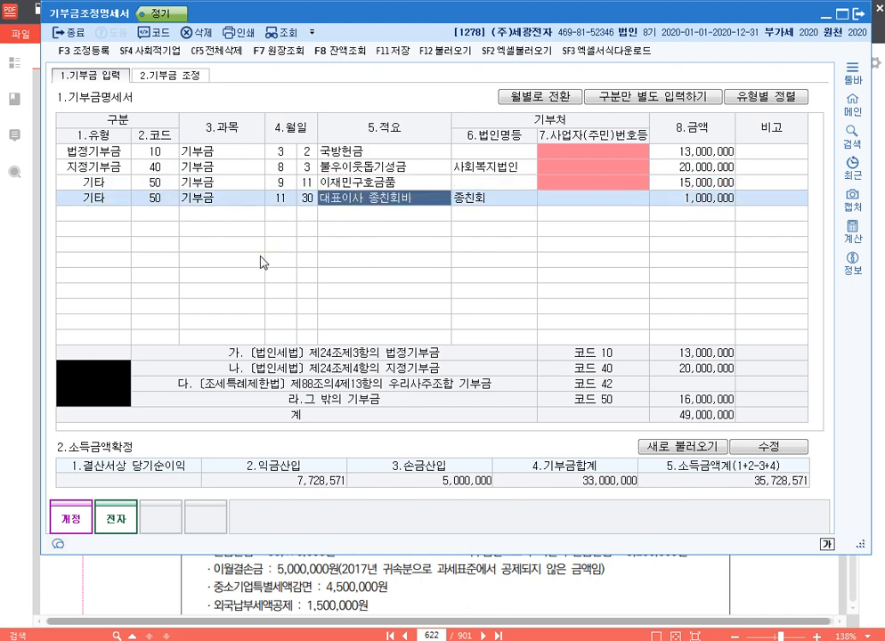
# Step: Register a 어음지급기부금 adjustment of 1,000,000 under 익금산입 및 손금불산입 in 조정 등록, with 유보발생 as the disposition
pyautogui.press('F3')
pyautogui.click(181, 175)
pyautogui.press('F4')
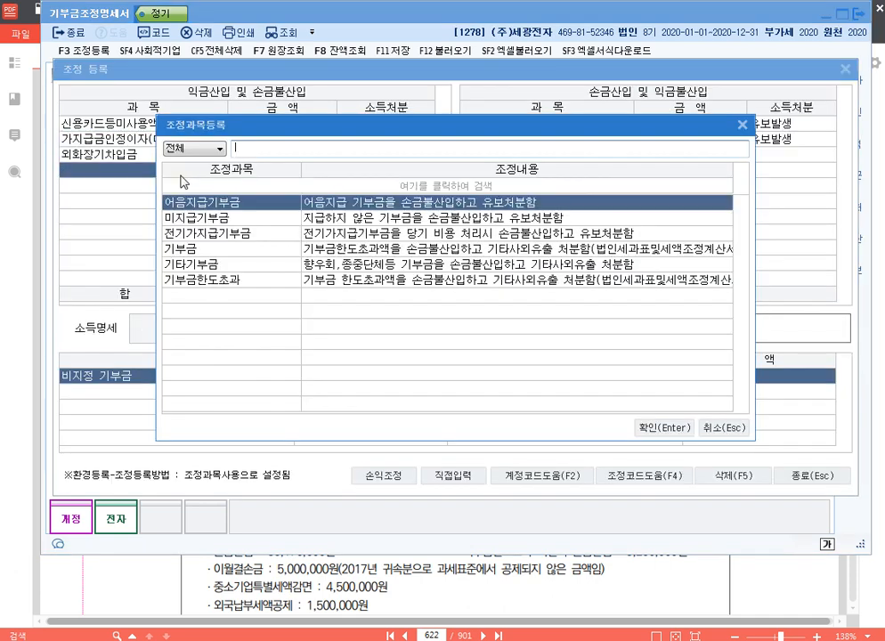
pyautogui.press('Return')
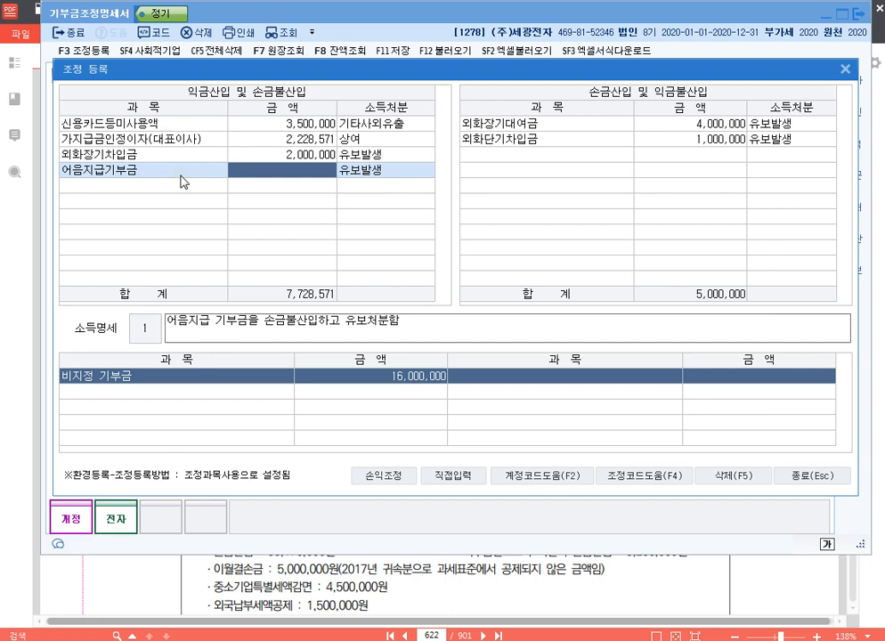
pyautogui.write('1000000')
pyautogui.press('Return')
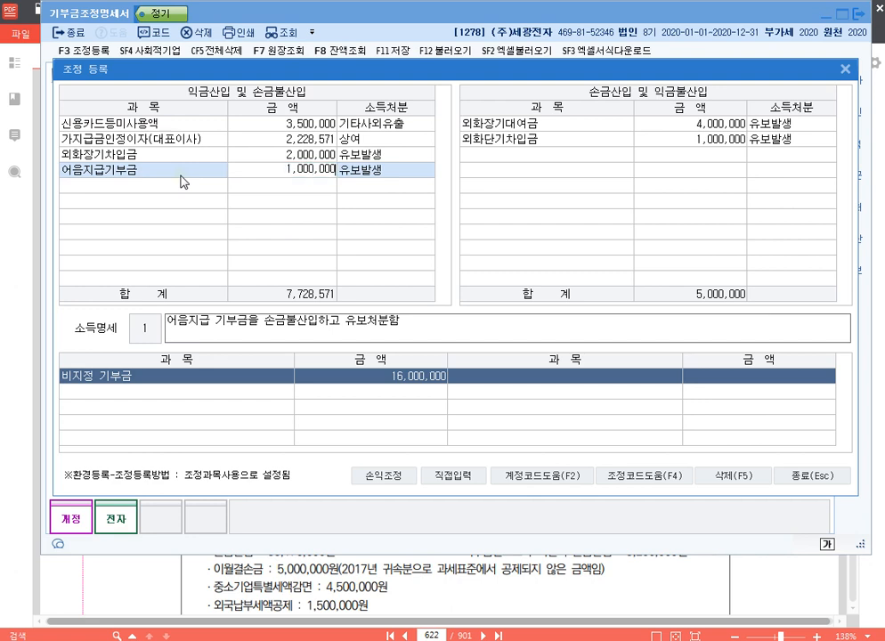
pyautogui.press('Return')
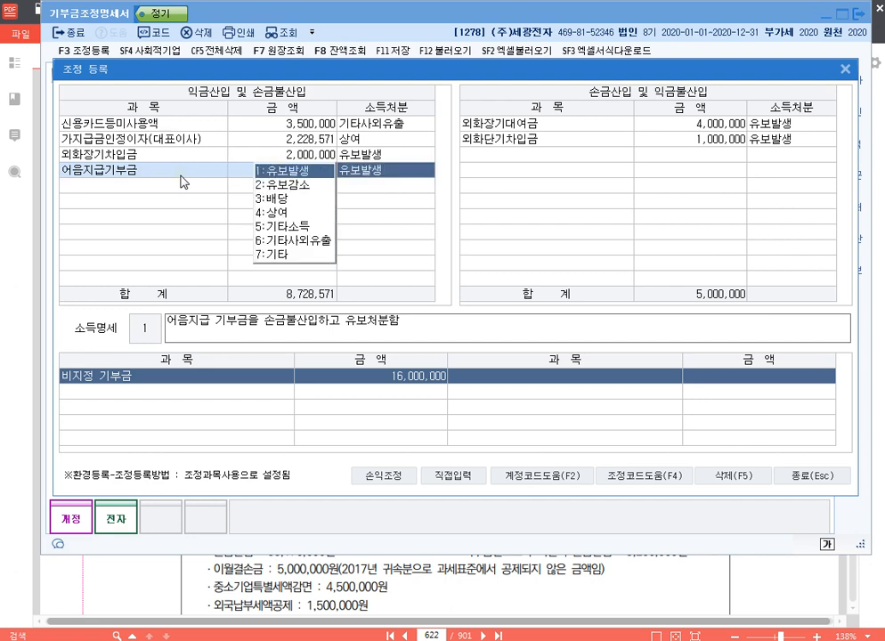
pyautogui.press('Return')
pyautogui.press('Return')
# Step: Enter 대표이사종친회기부금 directly as a new 익금산입 및 손금불산입 item with an amount of 1,000,000
pyautogui.press('F4')
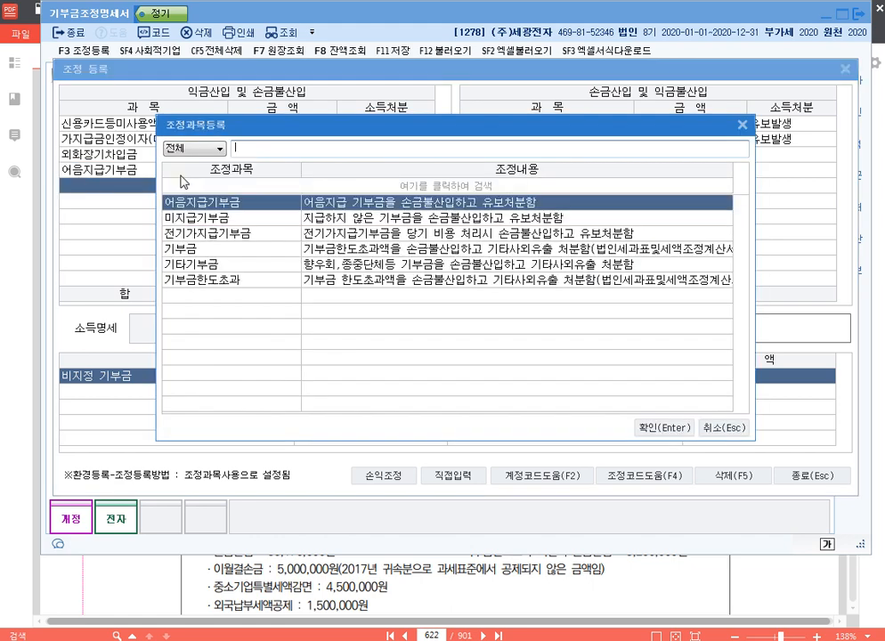
pyautogui.press('Escape')
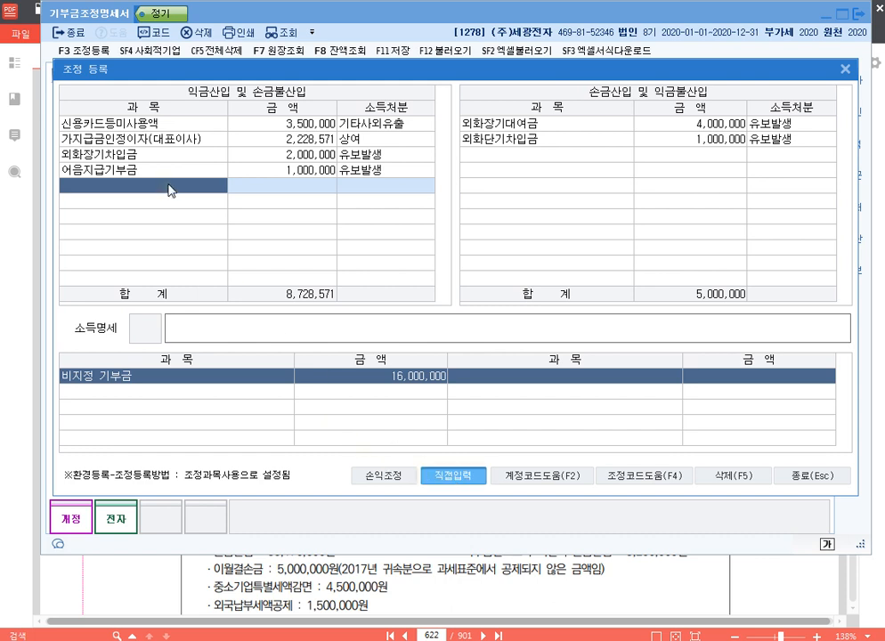
pyautogui.write('대')
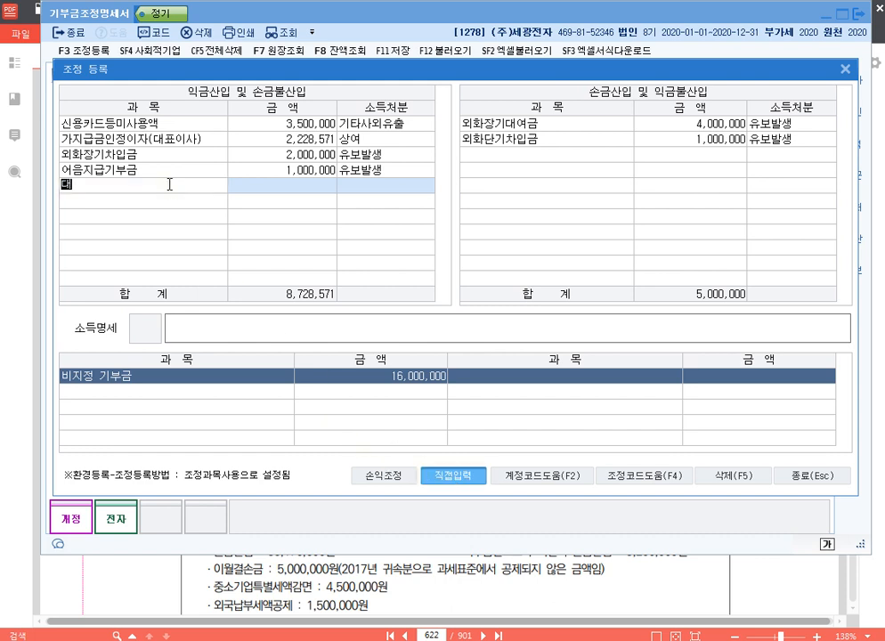
pyautogui.write('표이사종피')
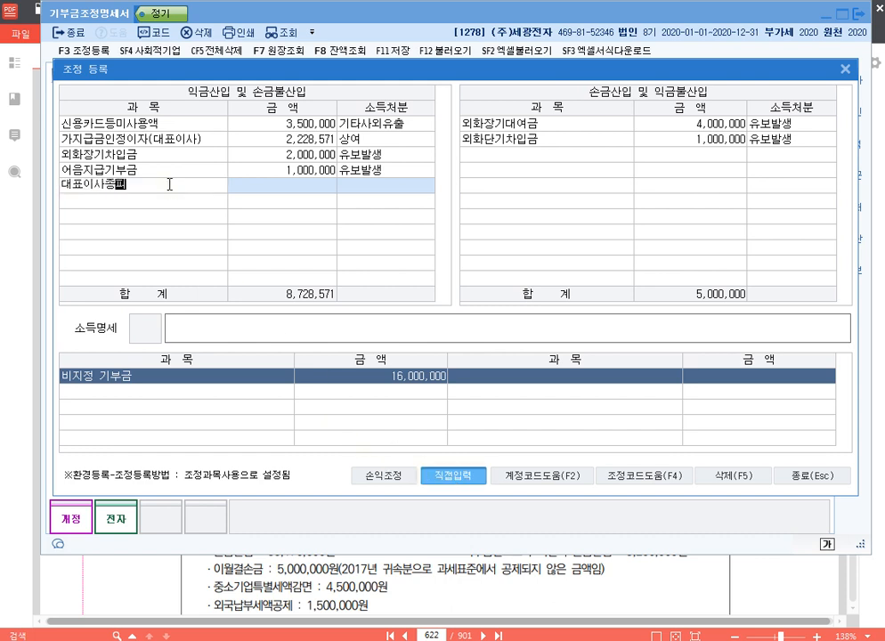
pyautogui.write('회기부금')
pyautogui.press('Return')
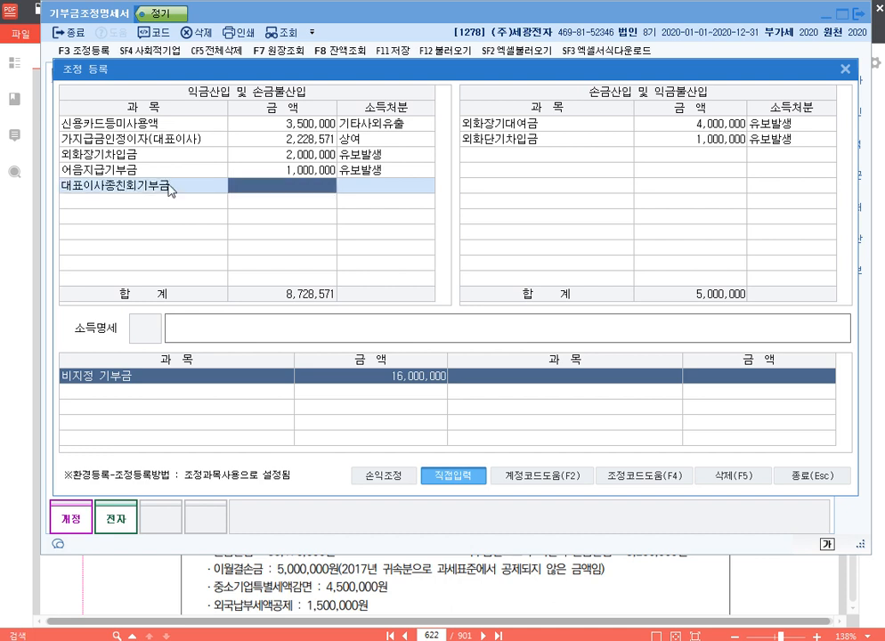
pyautogui.write('1000000')
pyautogui.press('Return')
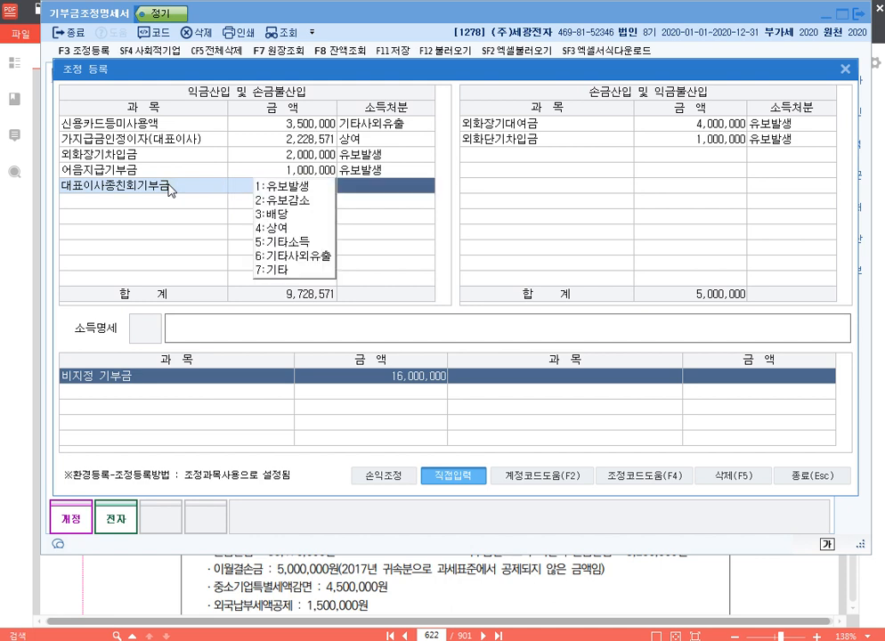
# Step: Assign 기타사외유출 to the 대표이사종친회기부금 item, describe it as 손금불산입 대표이사종친회기부금 기타사외유출, and leave 조정 등록
pyautogui.write('6손금ㅂ')
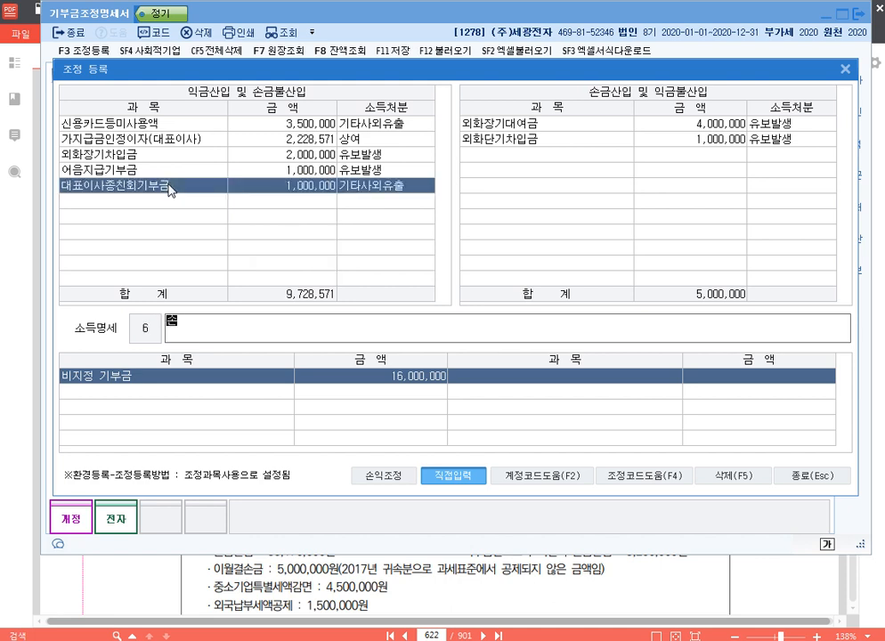
pyautogui.write('불산입 대표')
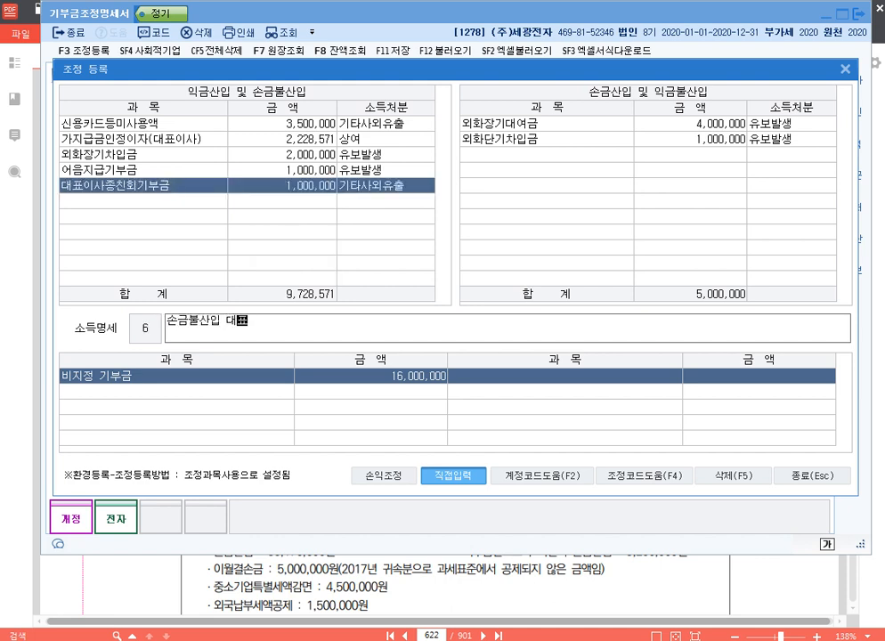
pyautogui.write('이사종친회기부')
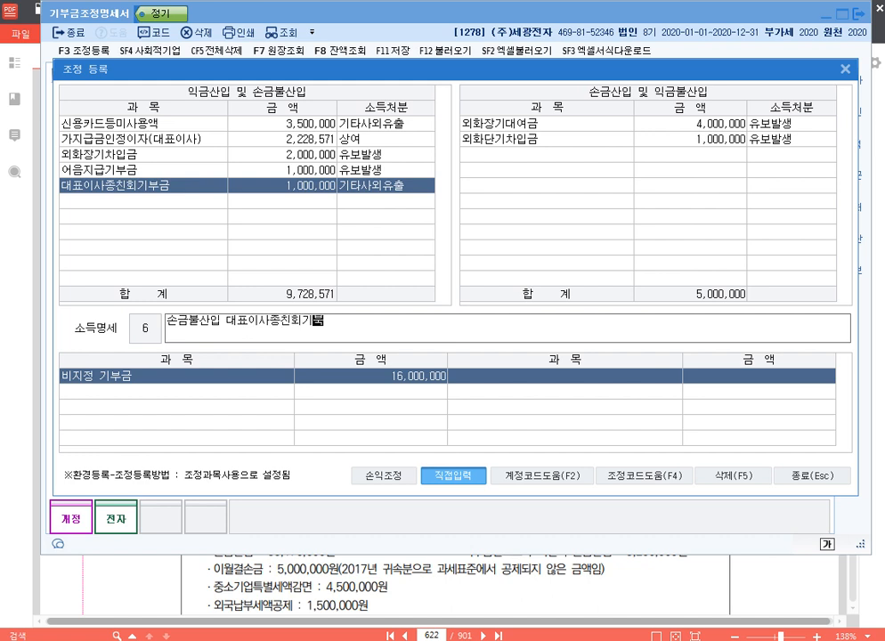
pyautogui.write('금 가타사외유출')
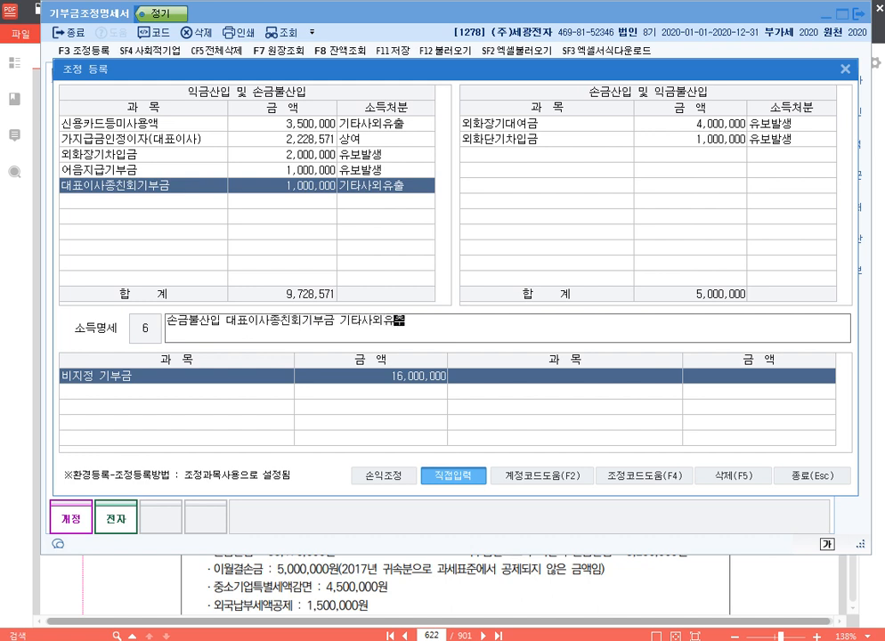
pyautogui.press('Return')
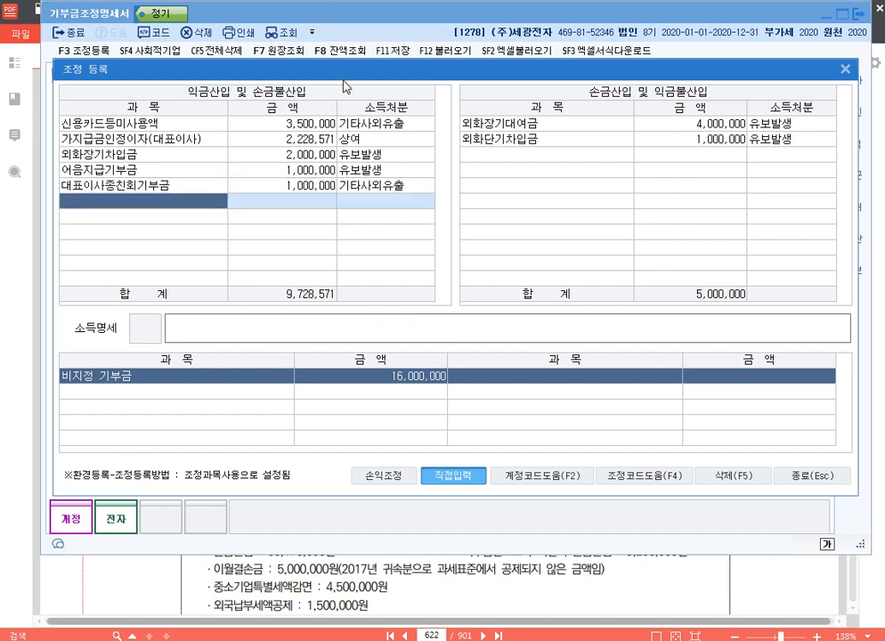
pyautogui.moveTo(344, 71); pyautogui.dragTo(333, 123)
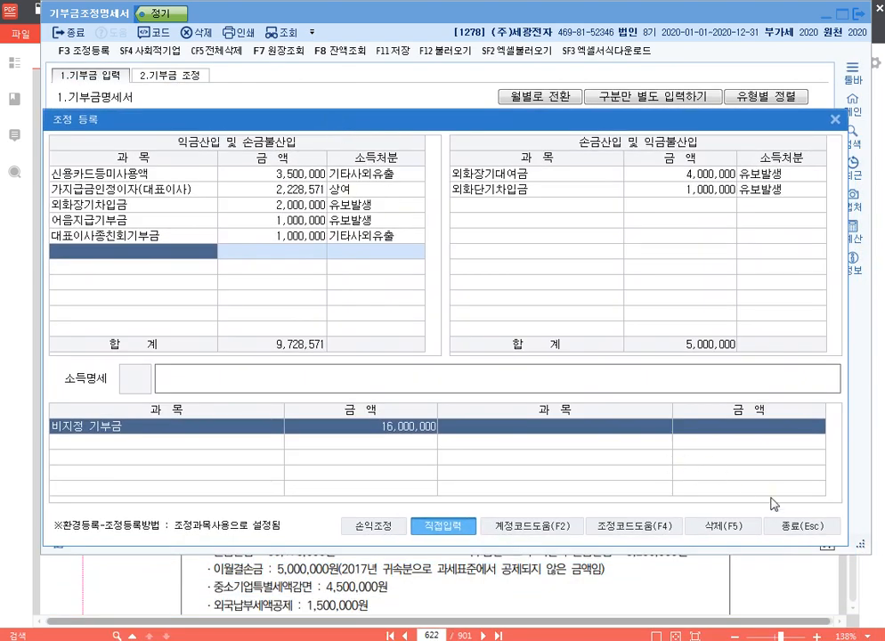
pyautogui.click(800, 526)
# Step: Reclassify the 이재민구호금품 donation as 법정기부금 and set its amount to 14,000,000
pyautogui.click(118, 187)
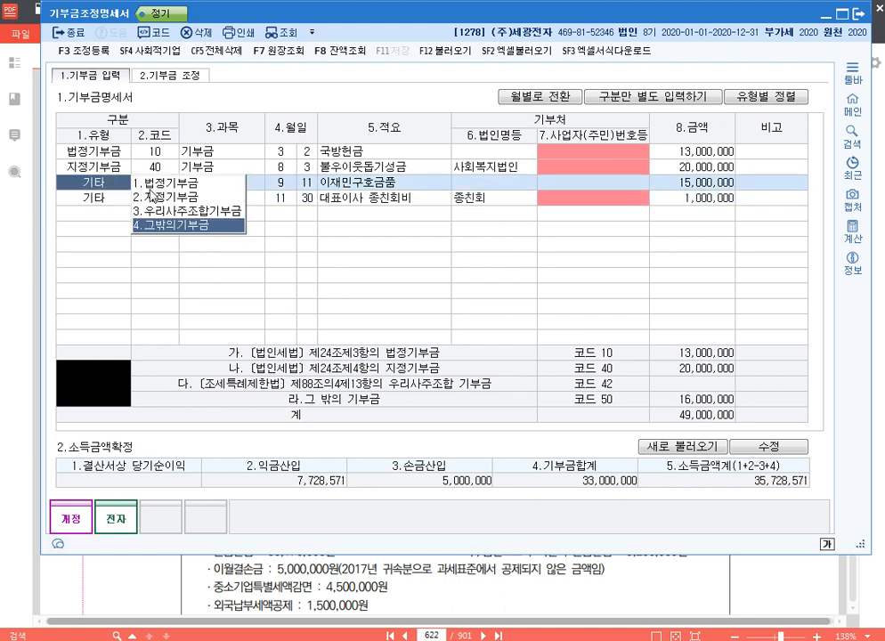
pyautogui.click(237, 183)
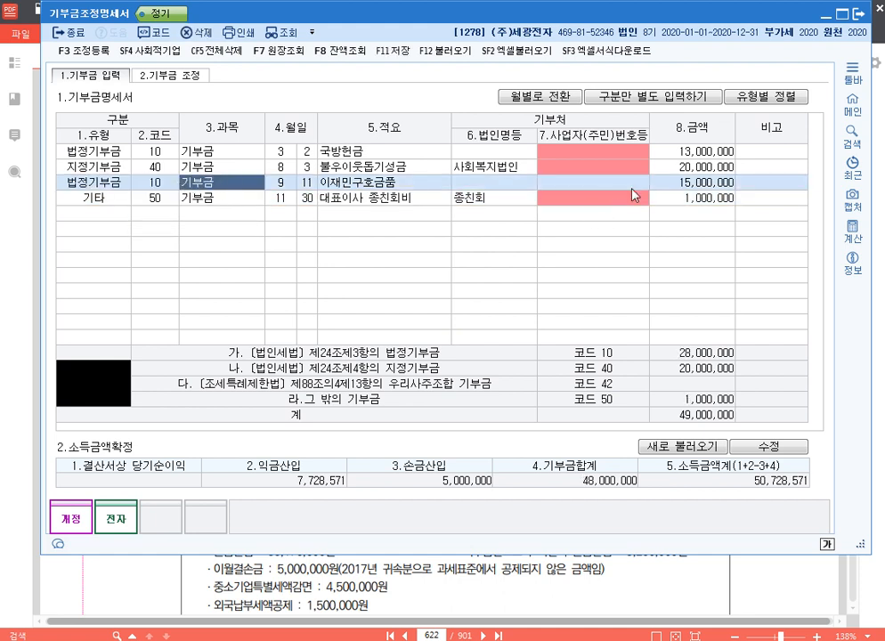
pyautogui.click(699, 182)
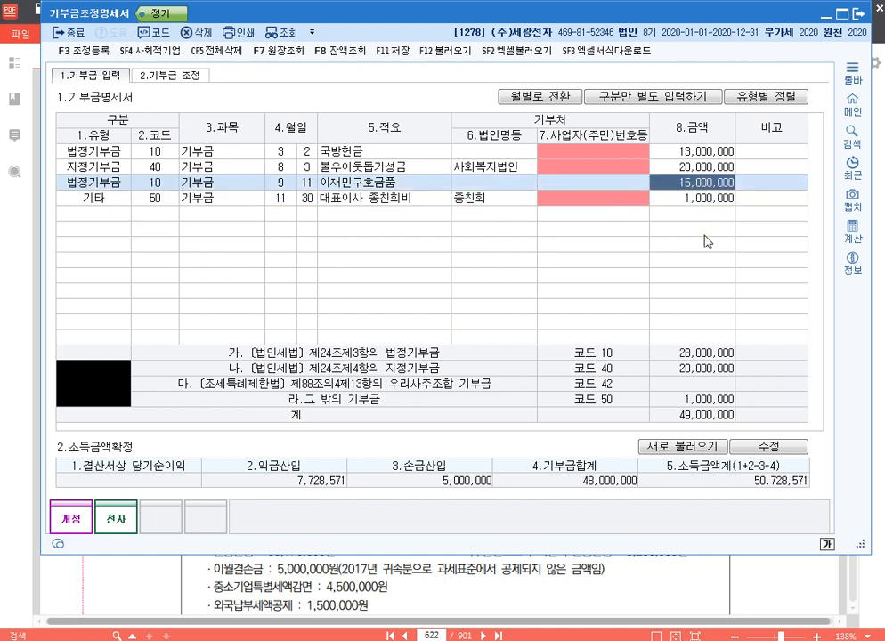
pyautogui.write('14000000')
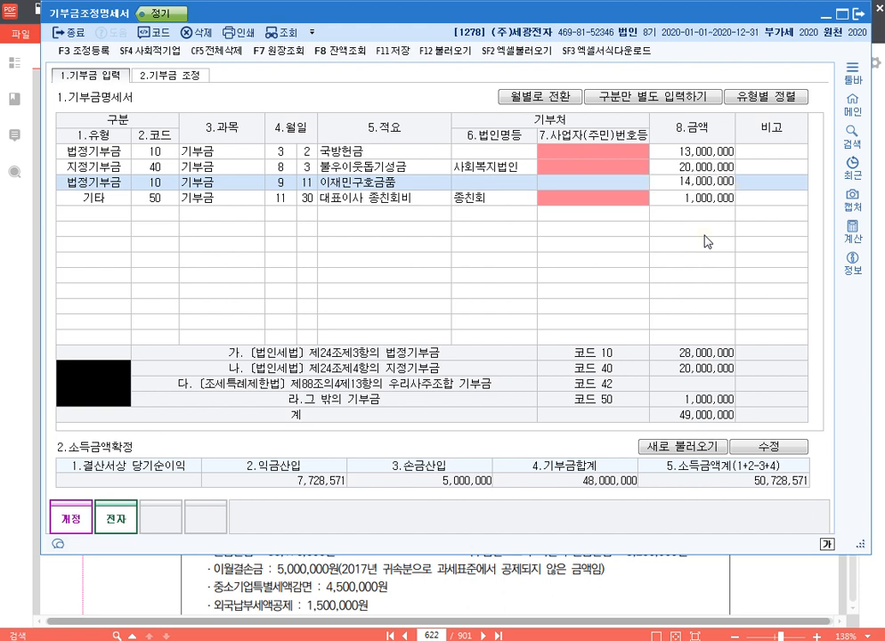
pyautogui.press('Return')
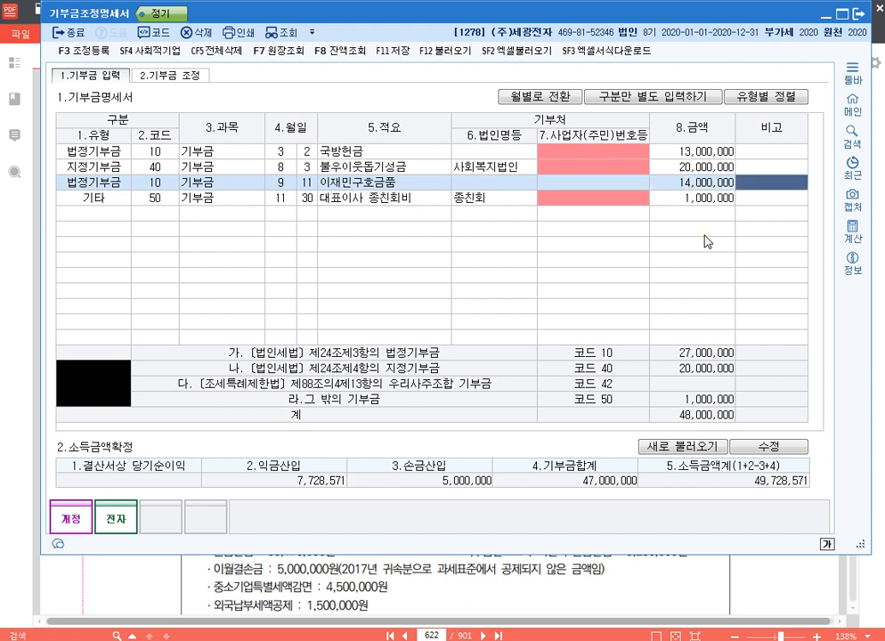
pyautogui.press('Down')
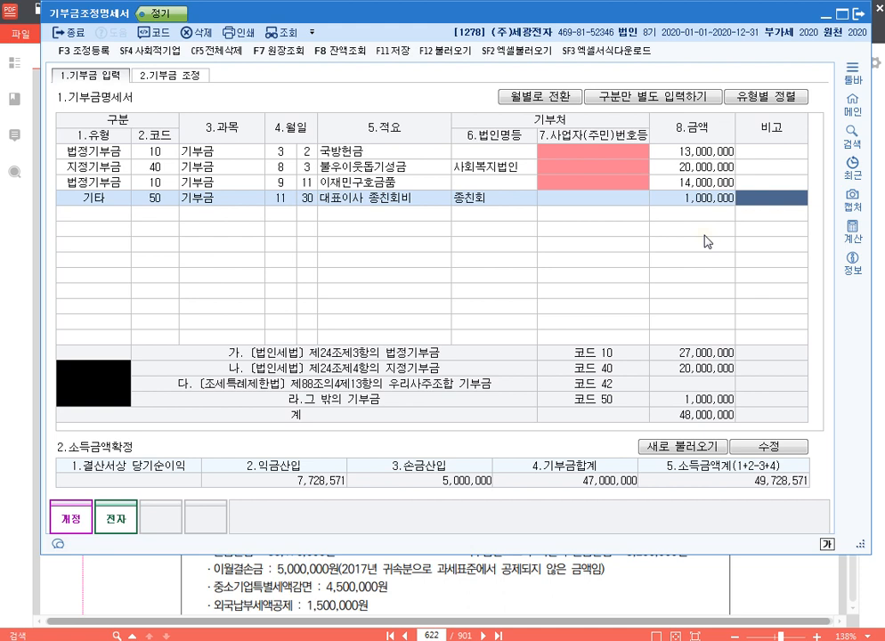
pyautogui.click(704, 185)
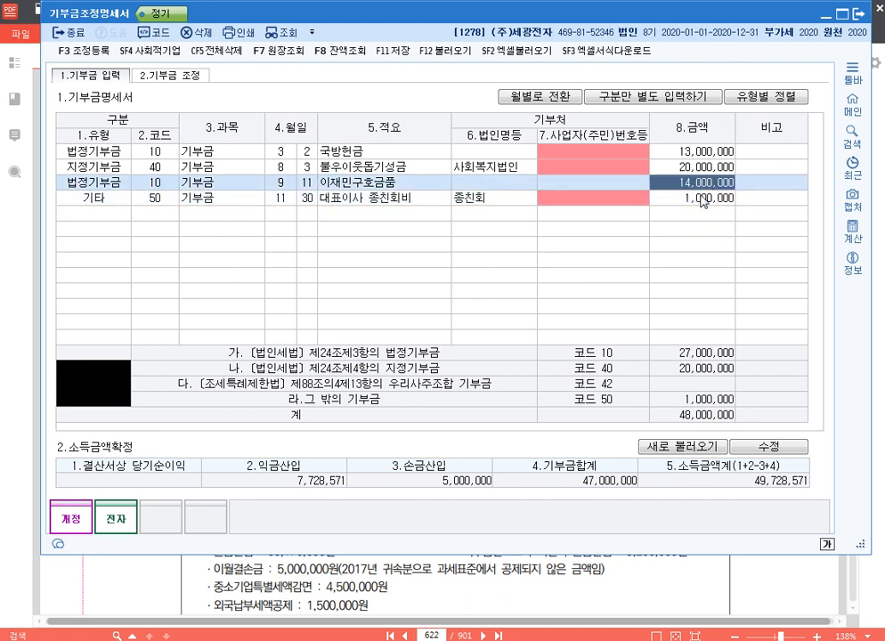
pyautogui.click(712, 214)
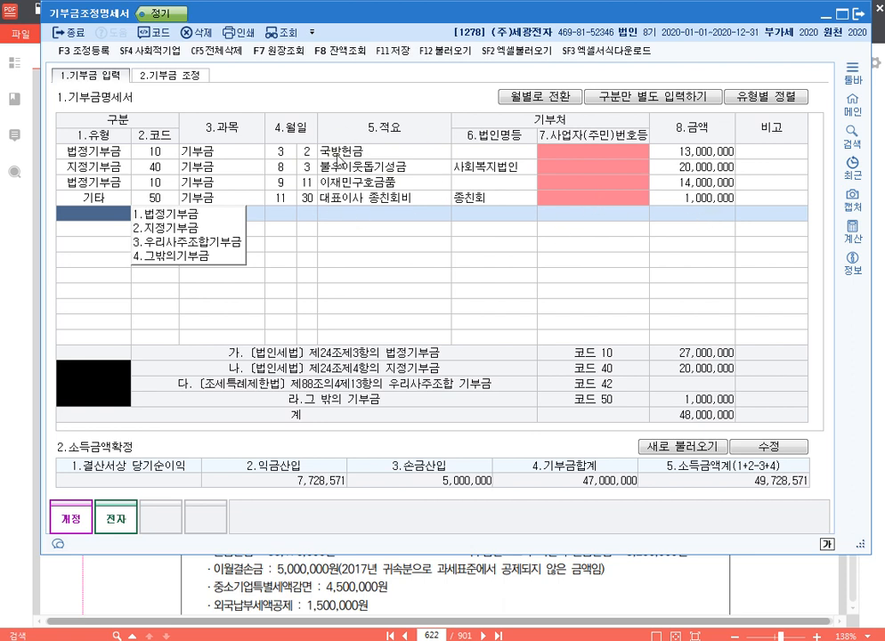
pyautogui.click(374, 184)
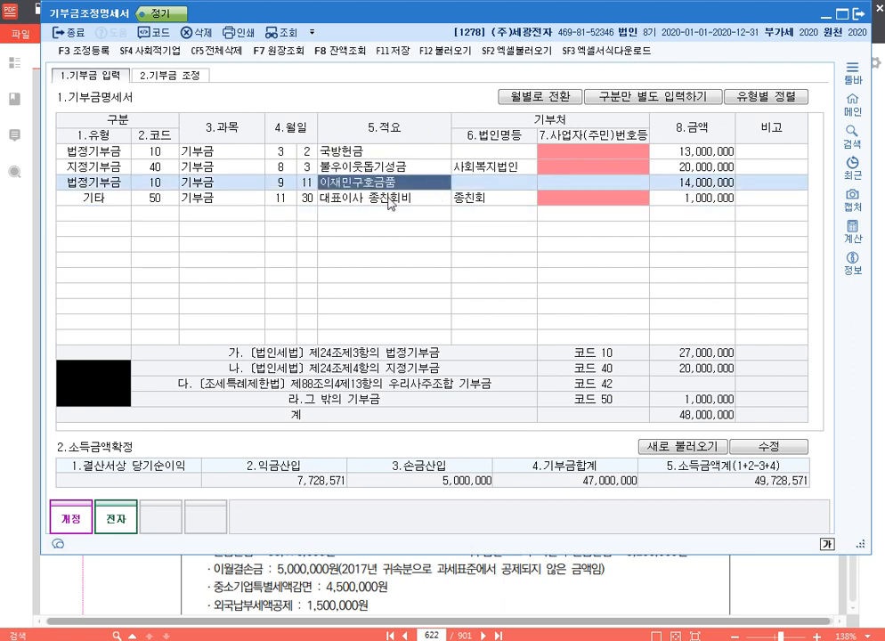
pyautogui.click(388, 199)
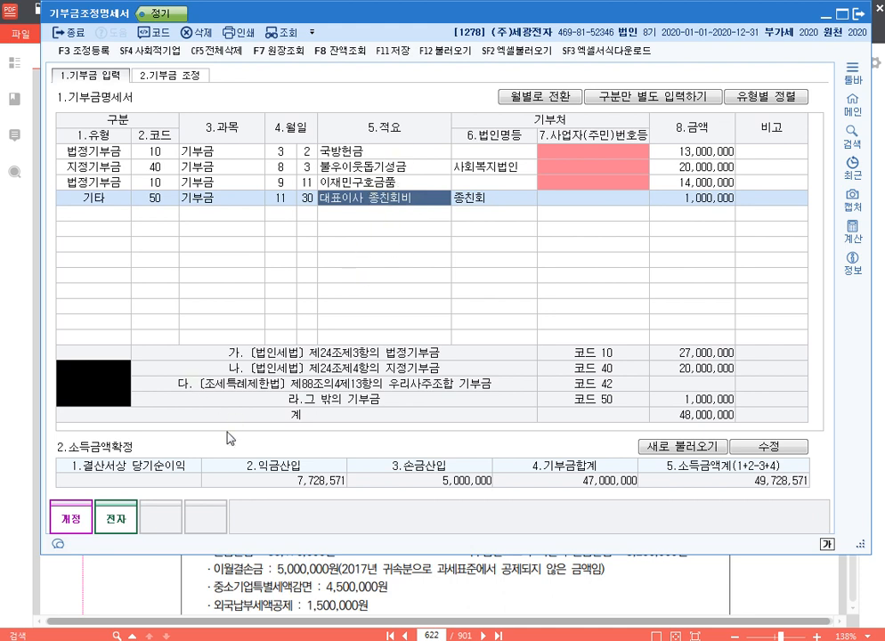
# Step: Unlock 2.소득금액확정 for editing and set 결산서상 당기순이익 to 165,000,000
pyautogui.click(772, 448)
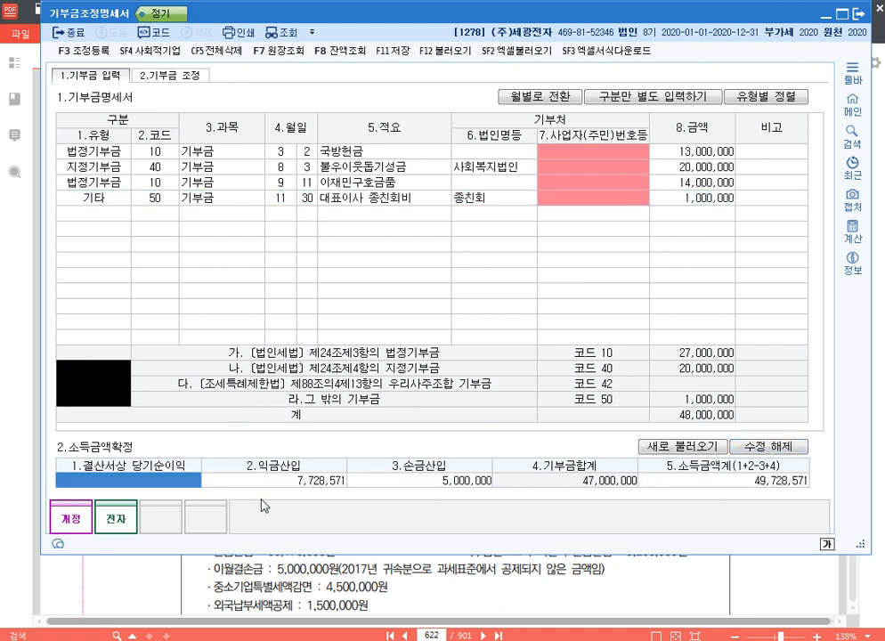
pyautogui.write('165000000')
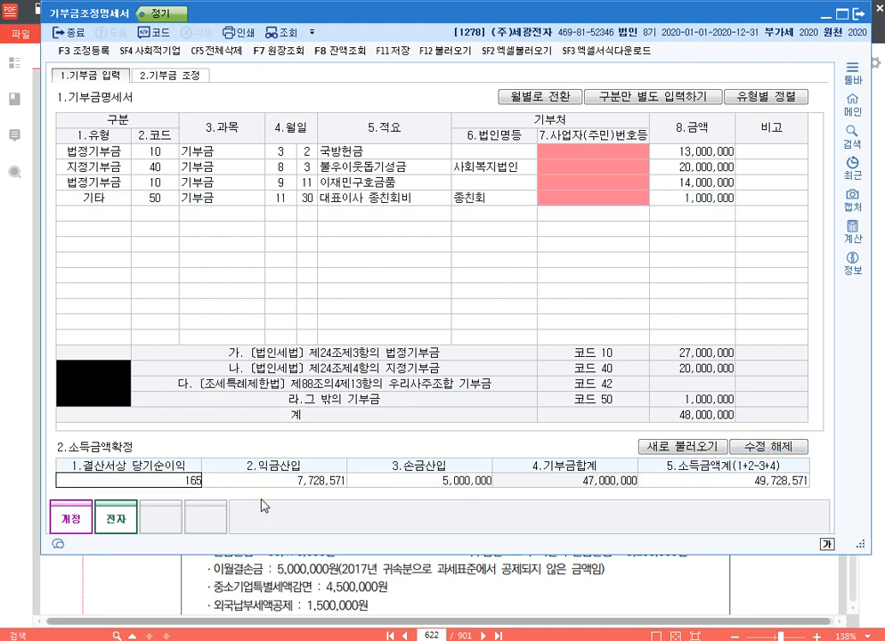
pyautogui.press('Return')
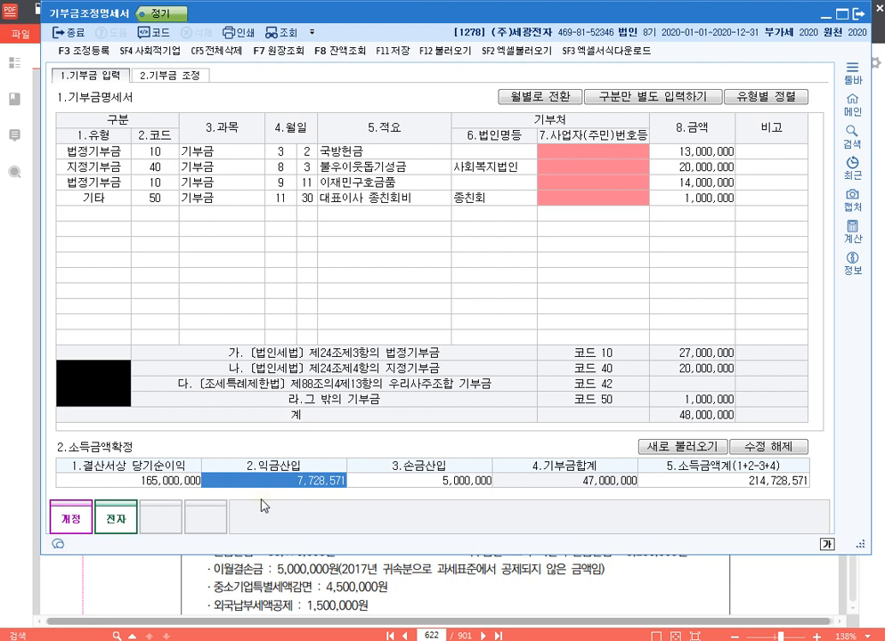
# Step: Review the 어음지급기부금 and 대표이사종친회기부금 amounts in 조정 등록 that count towards 익금산입
pyautogui.click(85, 50)
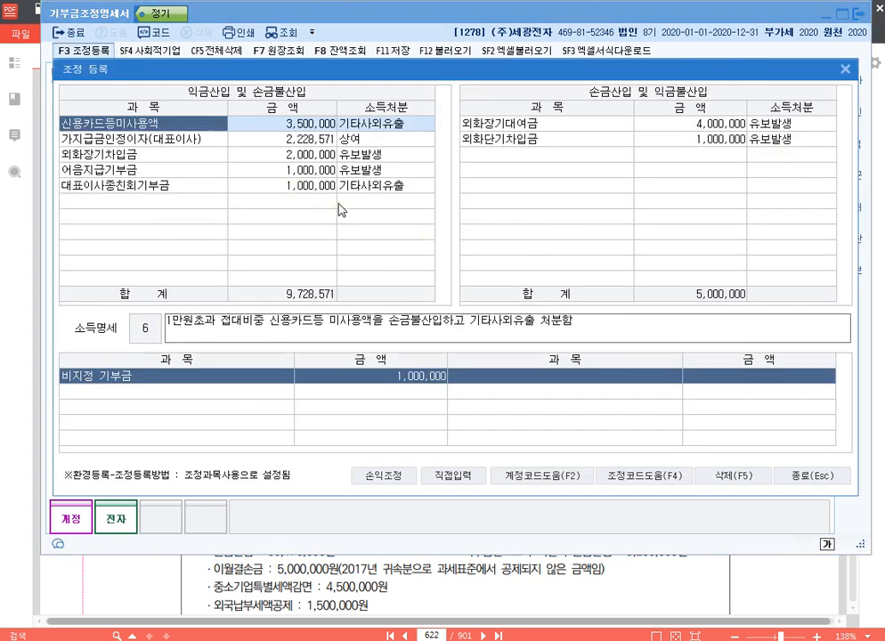
pyautogui.click(311, 175)
pyautogui.click(312, 188)
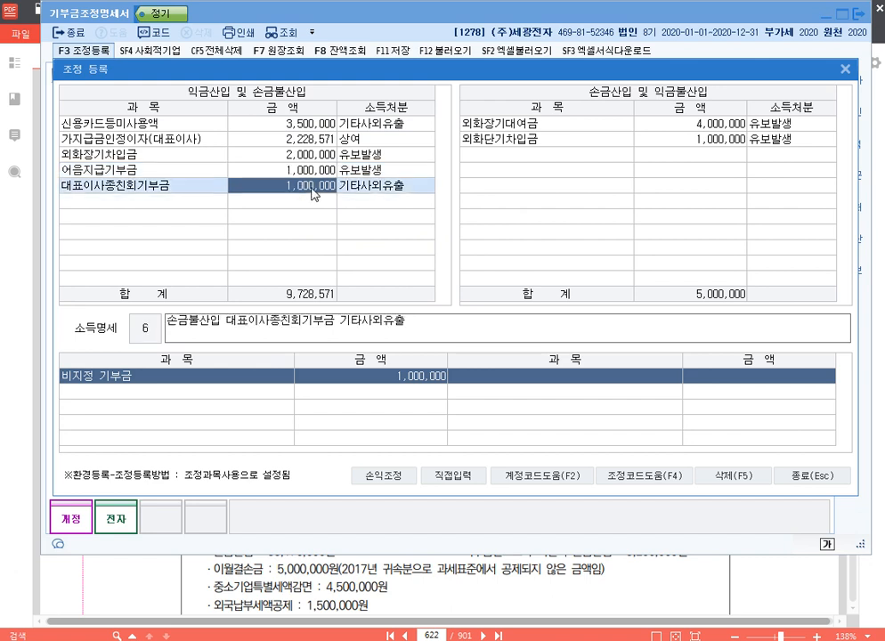
pyautogui.click(318, 173)
pyautogui.click(319, 185)
pyautogui.click(321, 172)
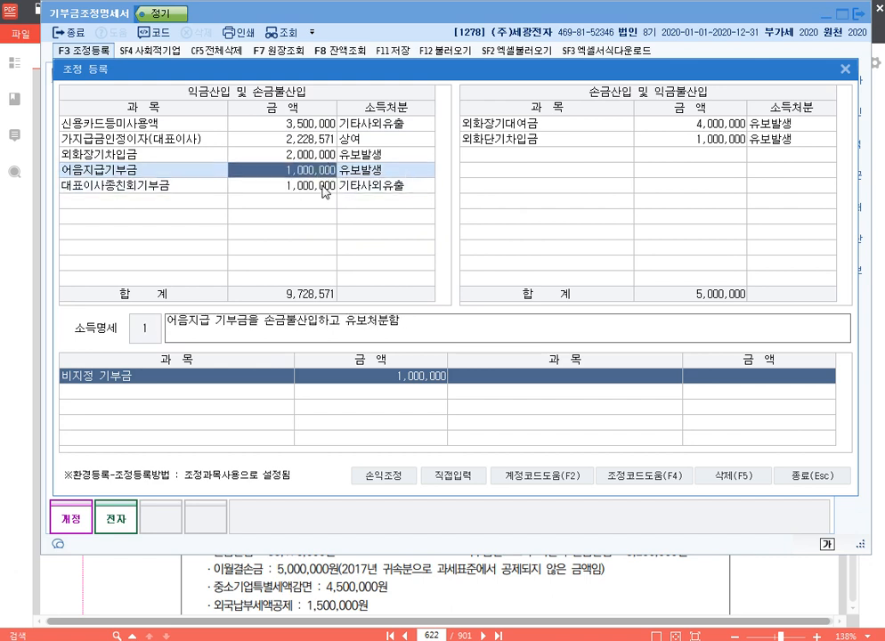
pyautogui.click(323, 186)
pyautogui.click(325, 173)
pyautogui.click(326, 187)
pyautogui.click(332, 172)
pyautogui.click(330, 187)
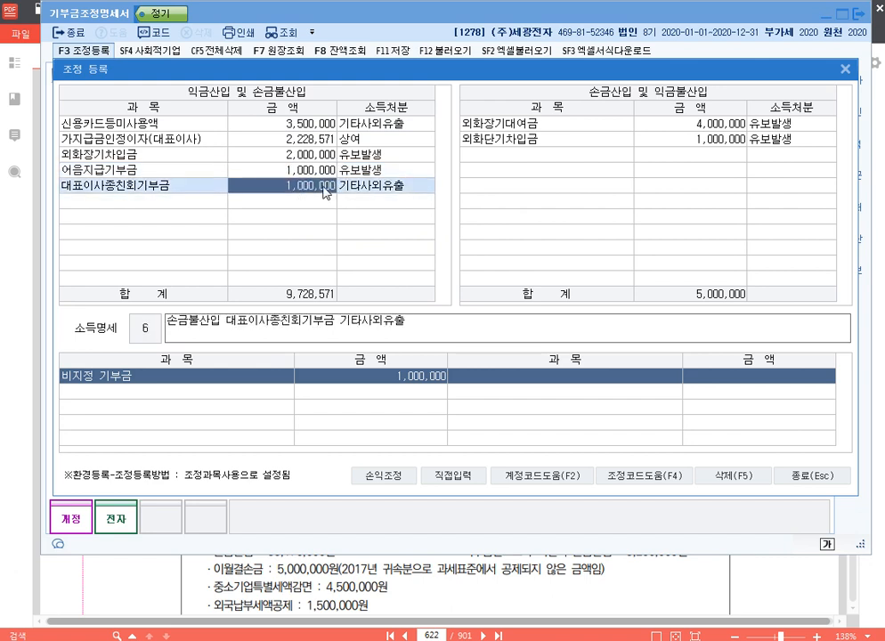
pyautogui.click(331, 172)
pyautogui.click(330, 185)
pyautogui.click(844, 70)
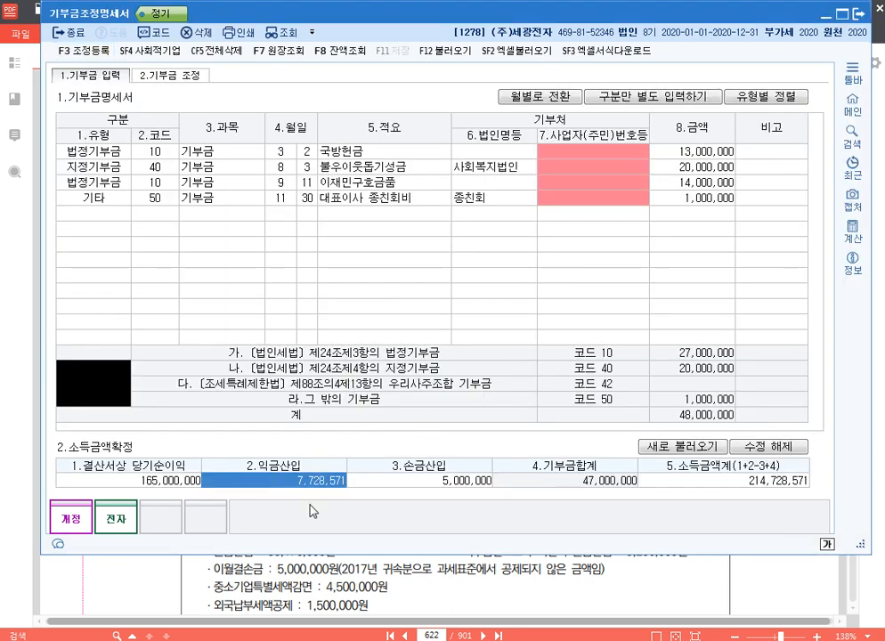
# Step: Set 익금산입 in 2.소득금액확정 to 11,000,000
pyautogui.write('11000000')
pyautogui.press('Return')
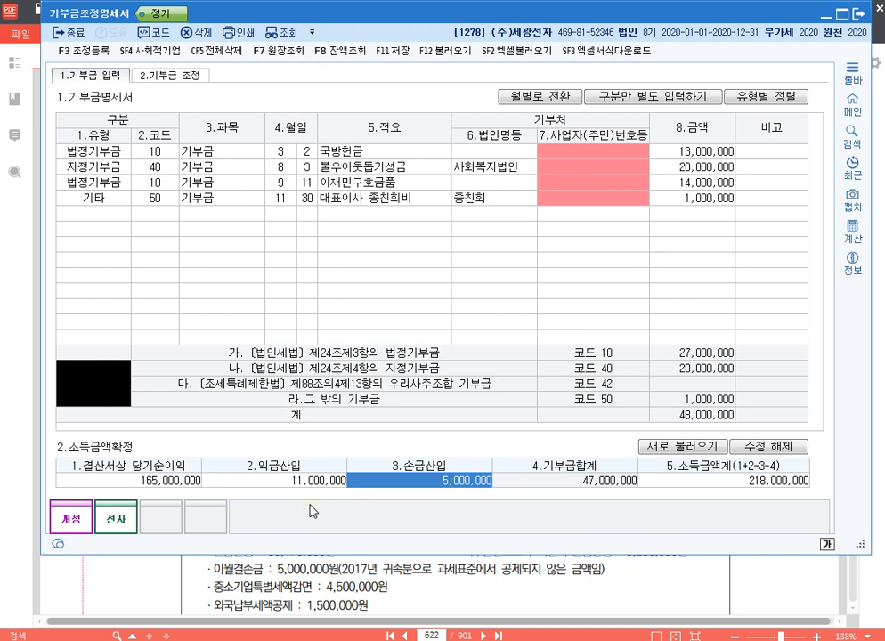
# Step: Set 손금산입 in 2.소득금액확정 to 2,000,000 and close the section's edit mode
pyautogui.write('2000000')
pyautogui.press('Return')
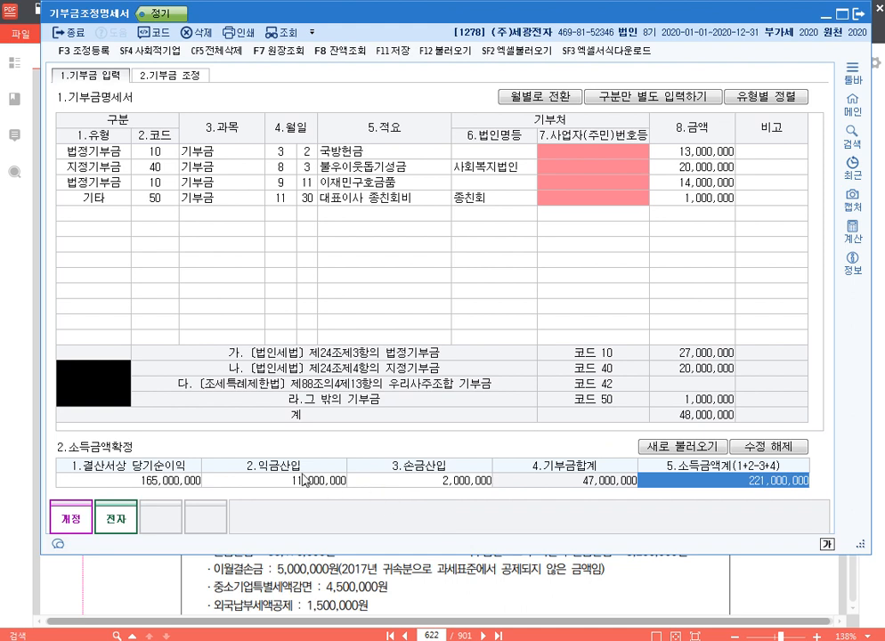
pyautogui.click(243, 480)
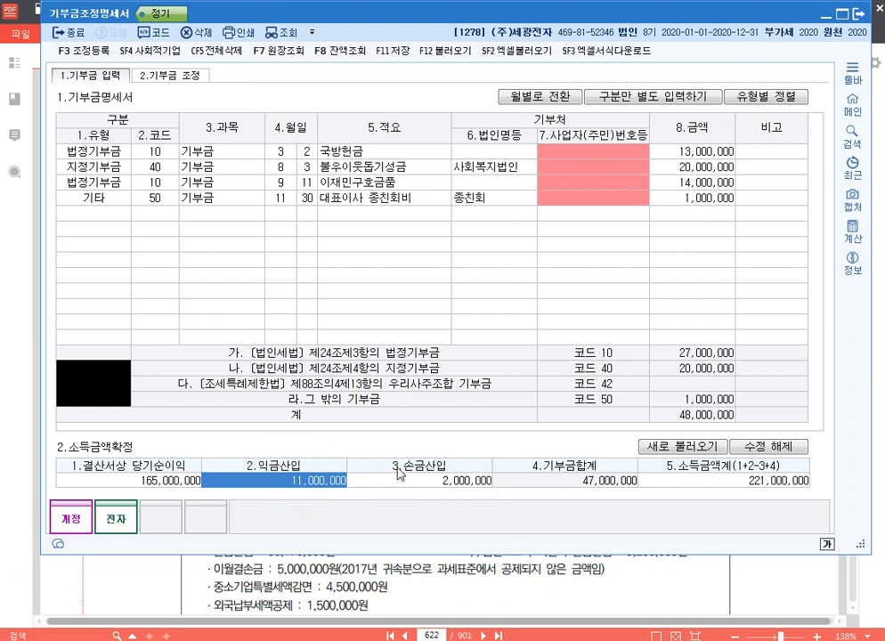
pyautogui.moveTo(861, 541); pyautogui.dragTo(861, 514)
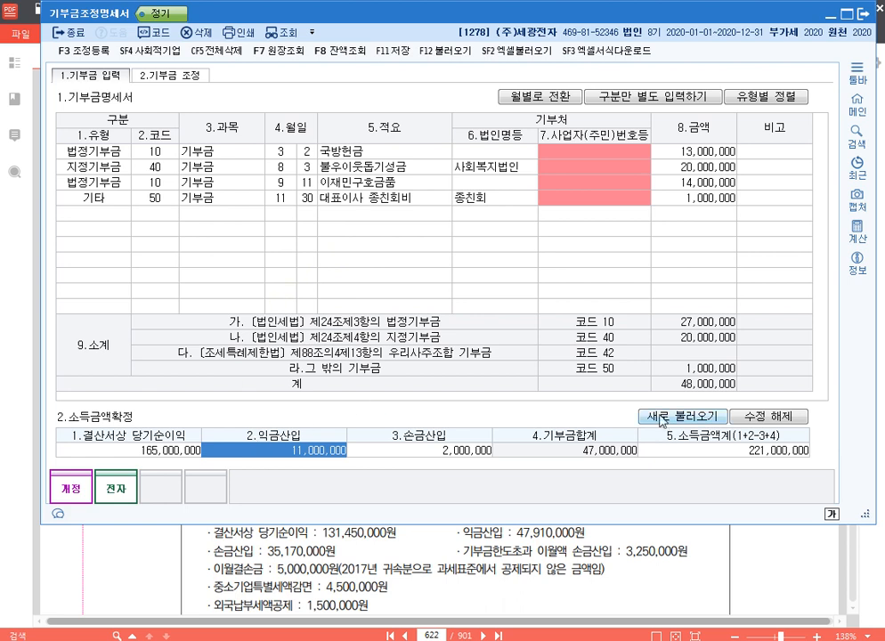
pyautogui.click(792, 417)
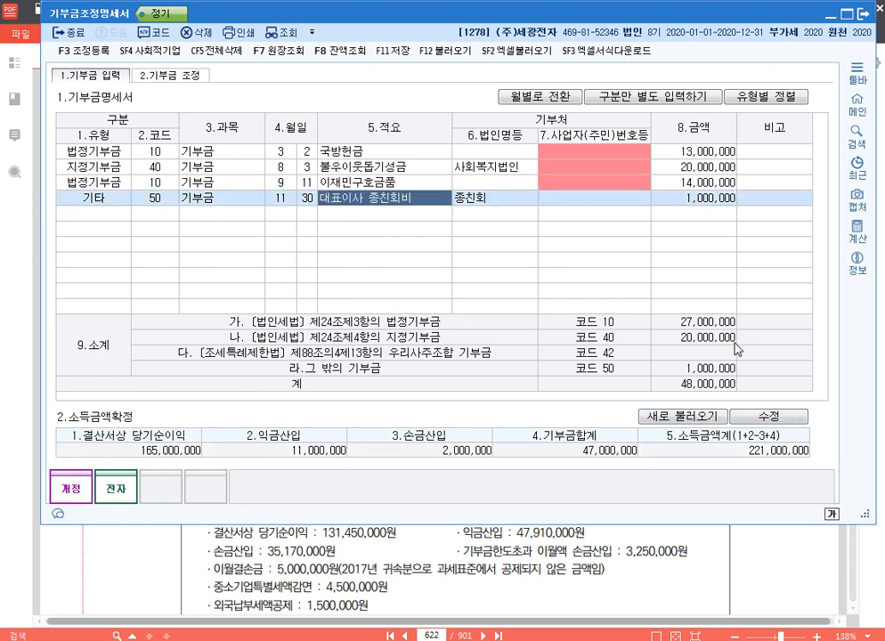
# Step: Review the limit calculation in 2.기부금 조정 and check the registered items in 조정 등록
pyautogui.click(179, 78)
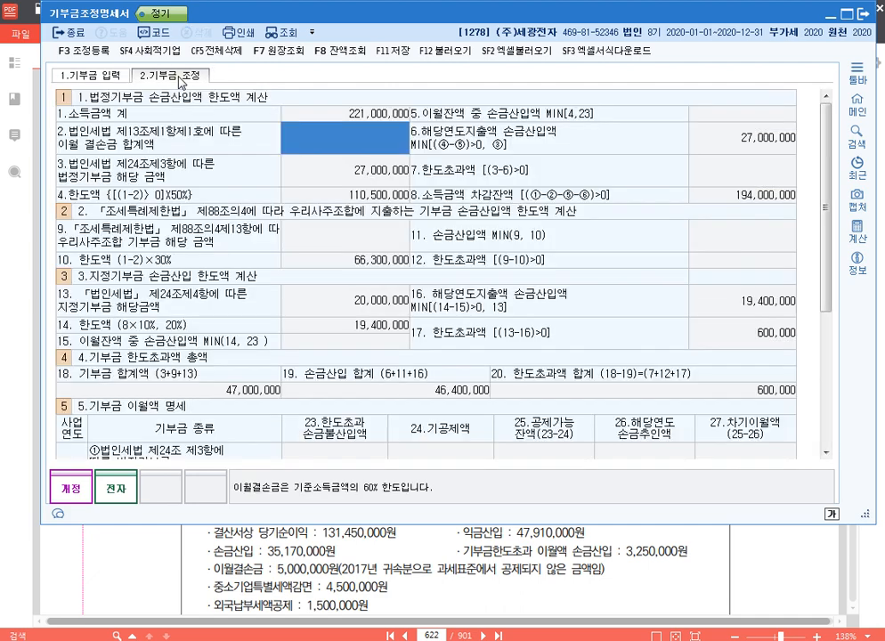
pyautogui.scroll(-2, 368, 254)
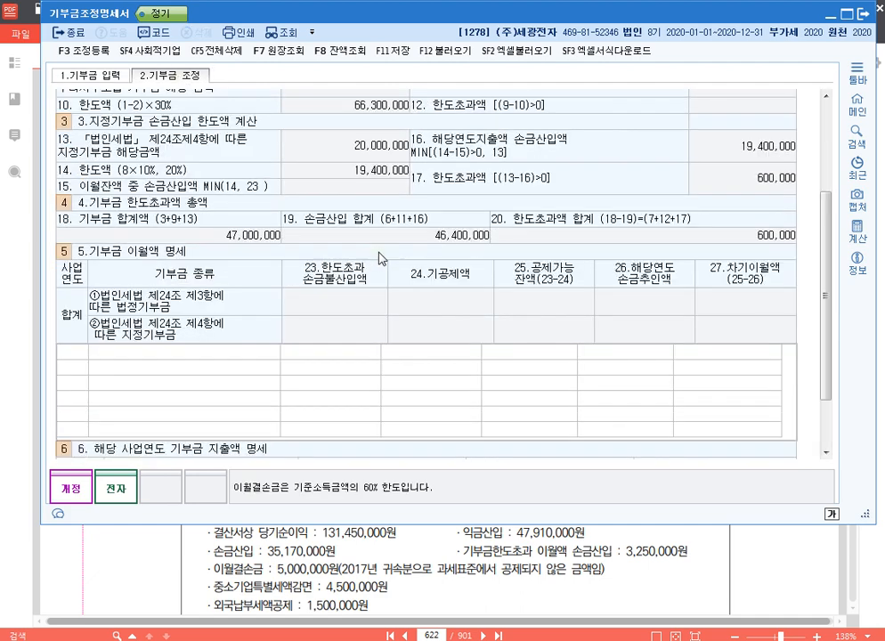
pyautogui.scroll(1, 344, 213)
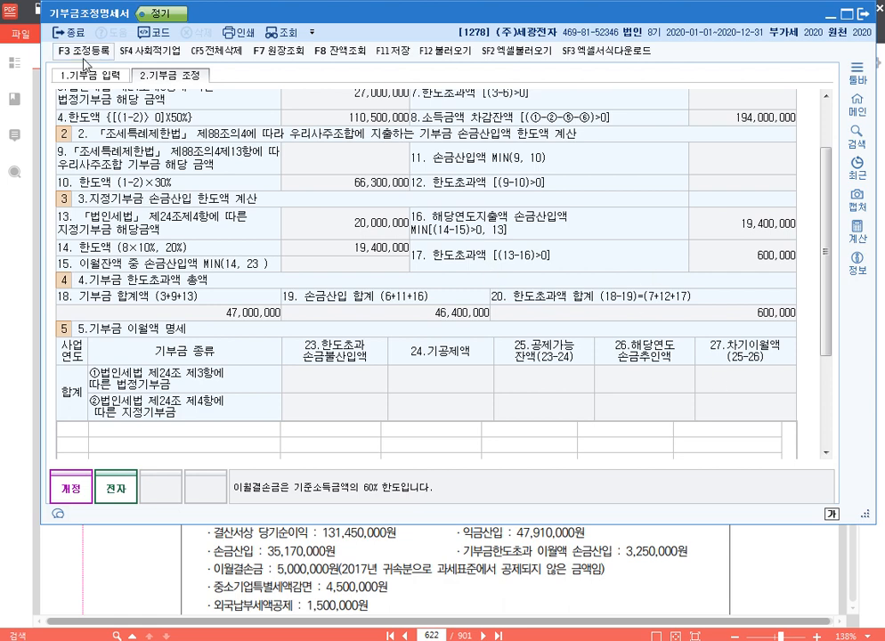
pyautogui.press('F3')
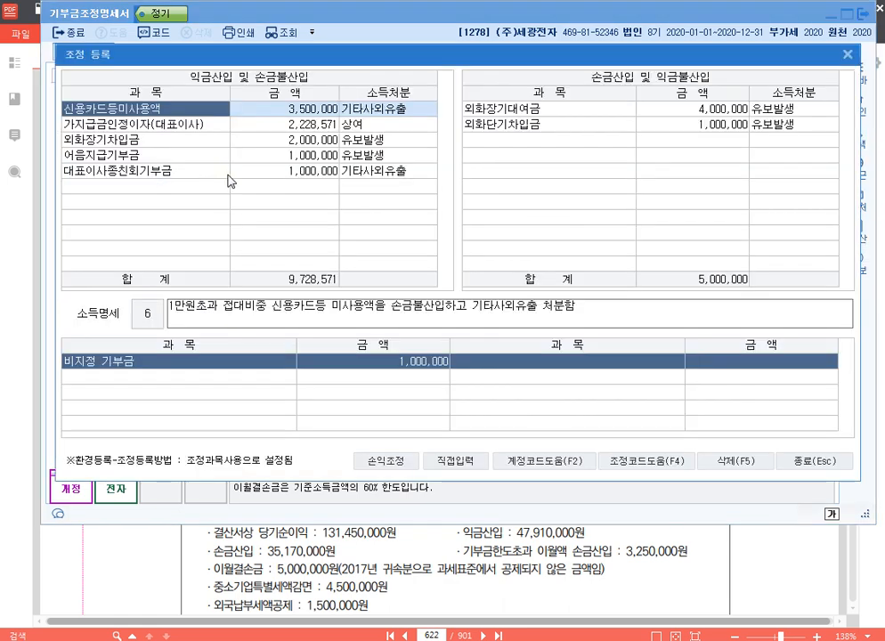
pyautogui.click(854, 56)
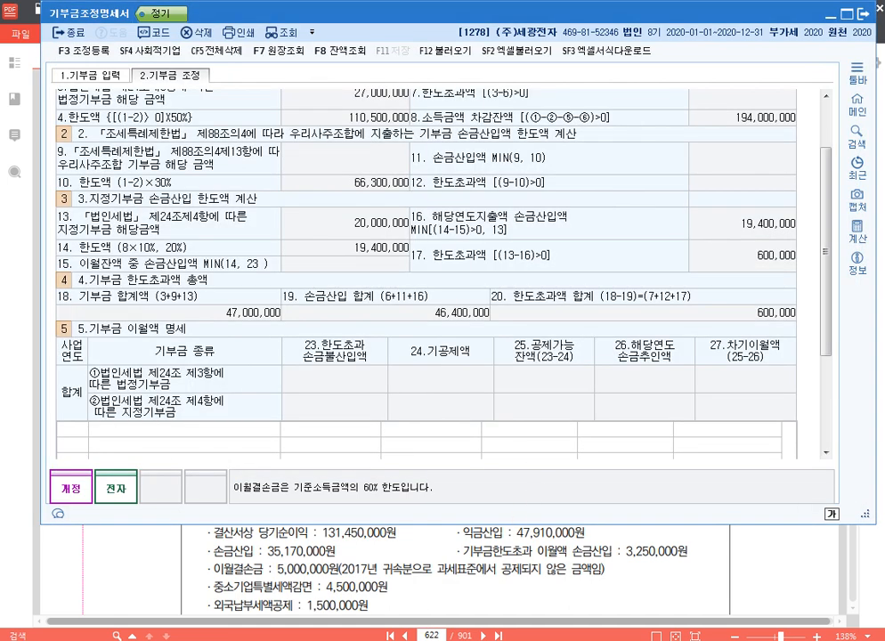
# Step: Load the related-form data into 법인세과세표준및세액조정계산서, check the 기부금한도초과액 lines, and close the form without saving
pyautogui.hotkey('alt', 'Tab')
pyautogui.scroll(-1, 410, 263)
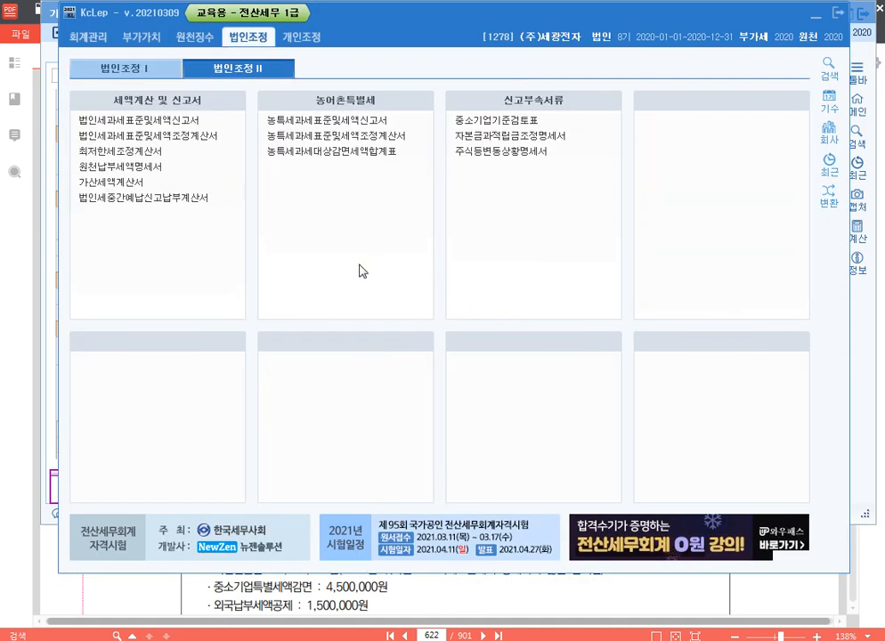
pyautogui.click(216, 138)
pyautogui.click(249, 90)
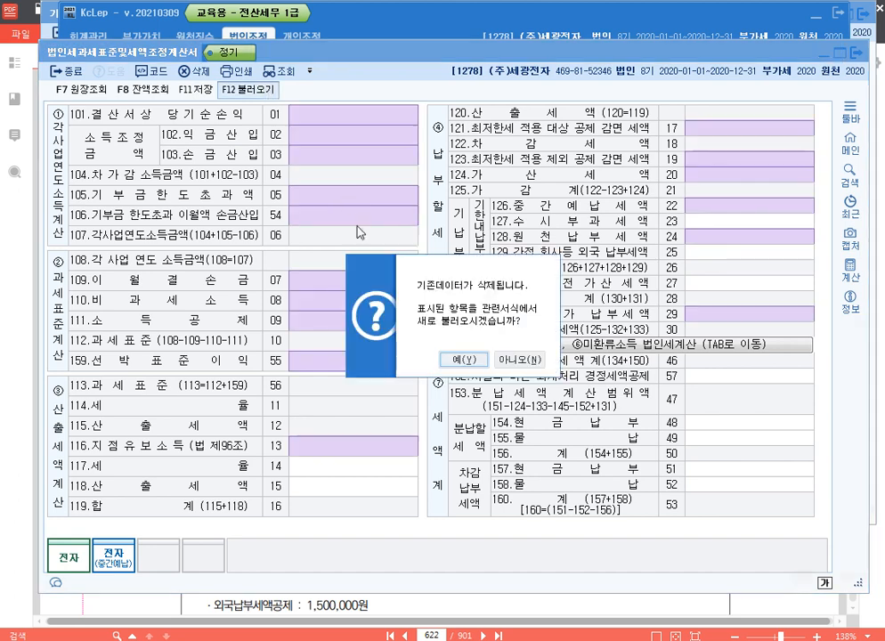
pyautogui.click(458, 360)
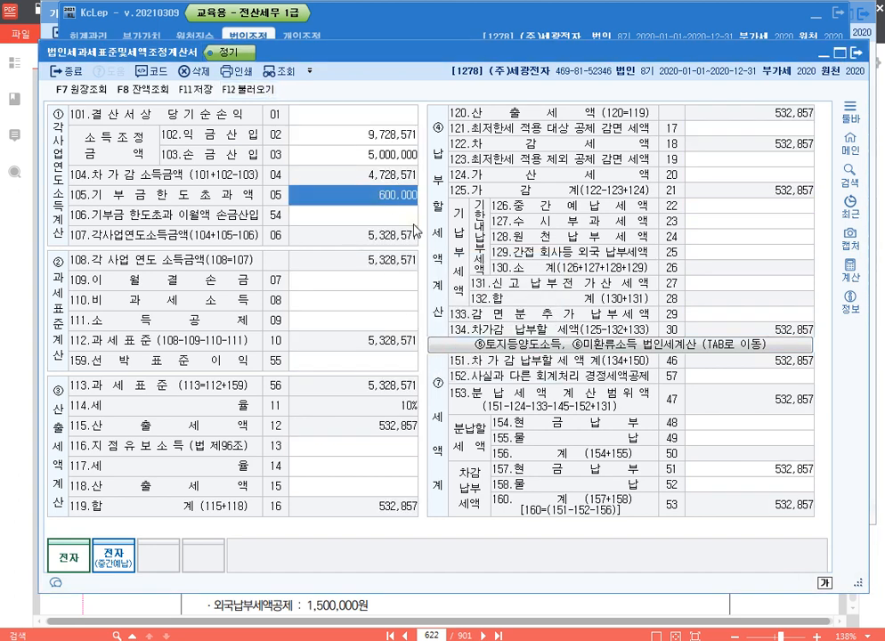
pyautogui.click(343, 216)
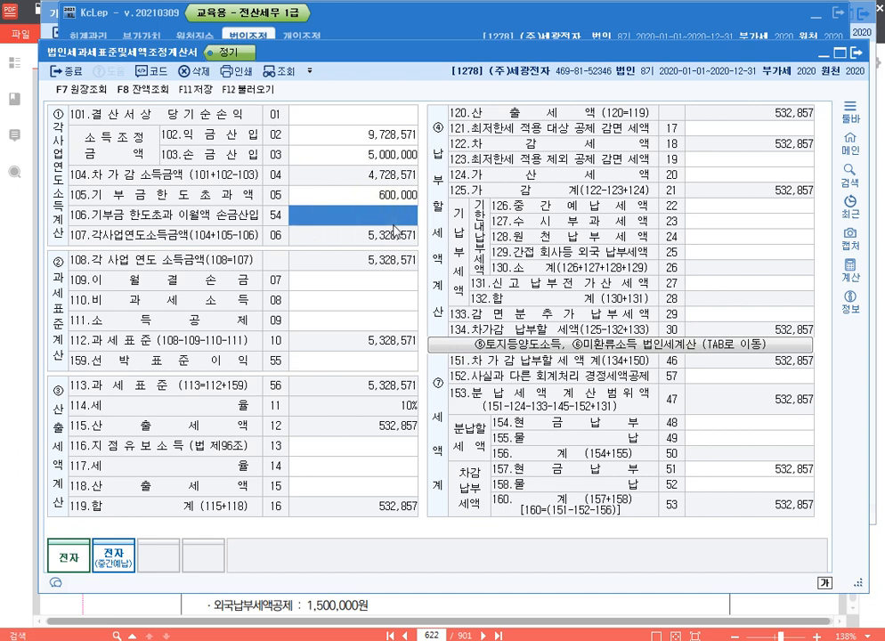
pyautogui.press('Escape')
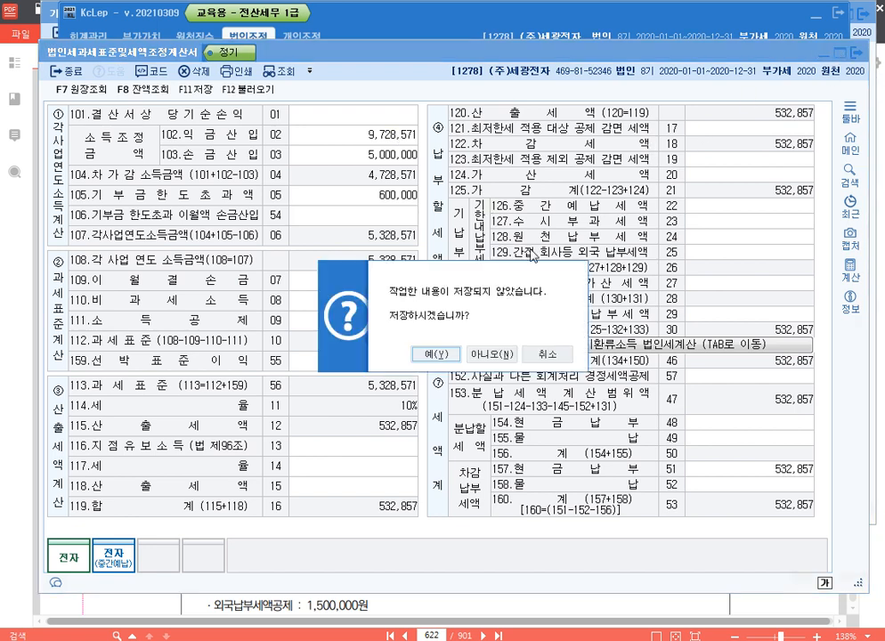
pyautogui.click(491, 354)
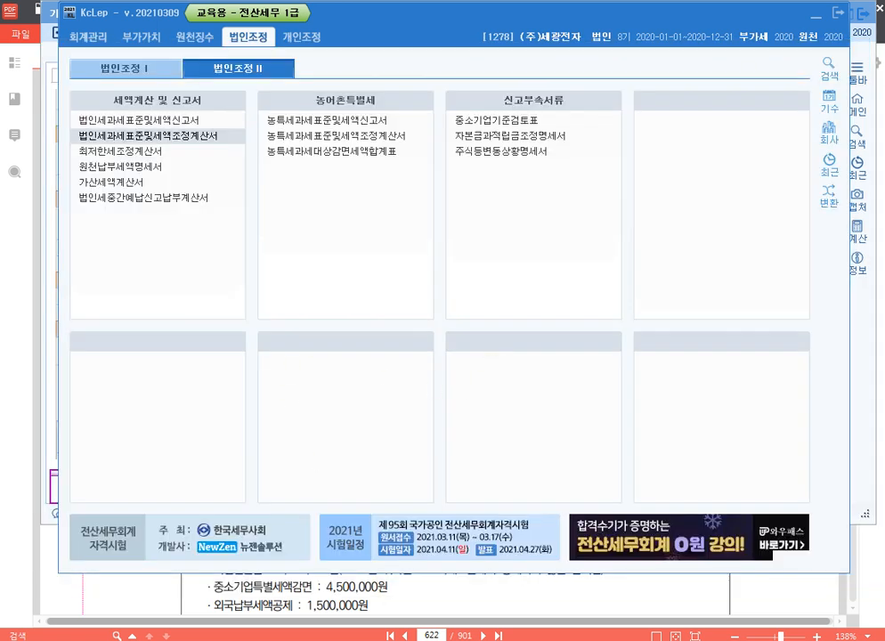
# Step: Switch to the 20210321.hwp notes and add company code 1281 beside p.656 in the 기출문제 list
pyautogui.hotkey('alt', 'Tab')
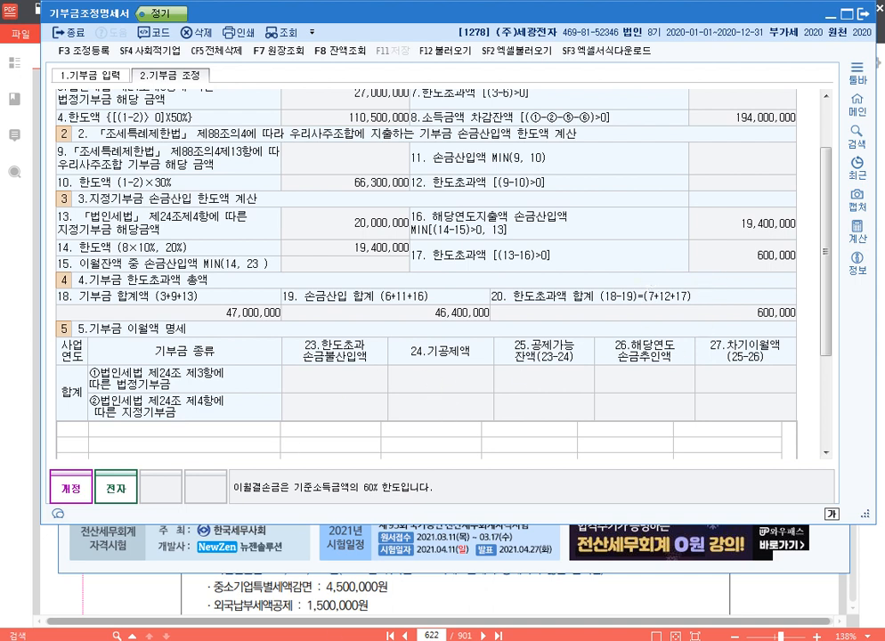
pyautogui.click(342, 639)
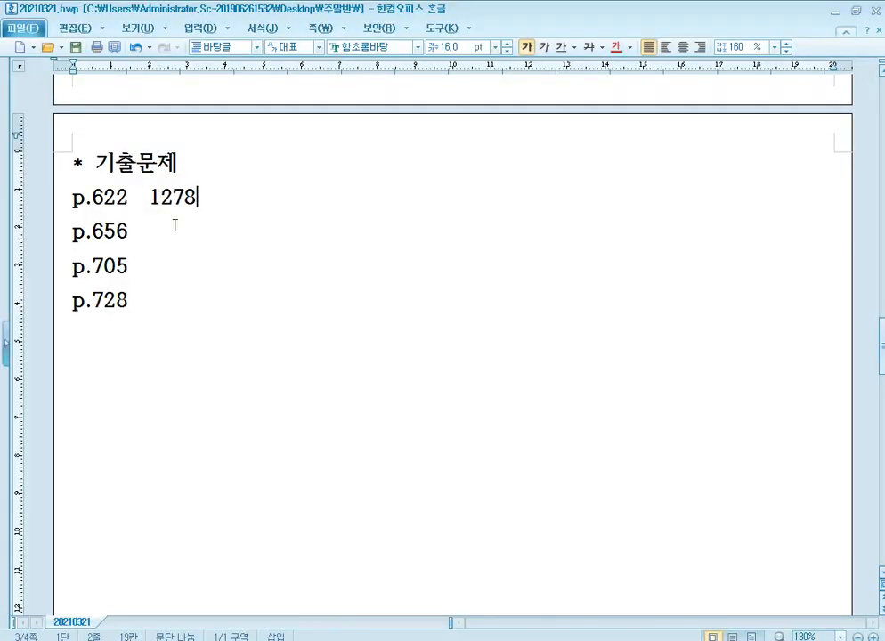
pyautogui.press('Down')
pyautogui.write('1281')
pyautogui.press('Return')
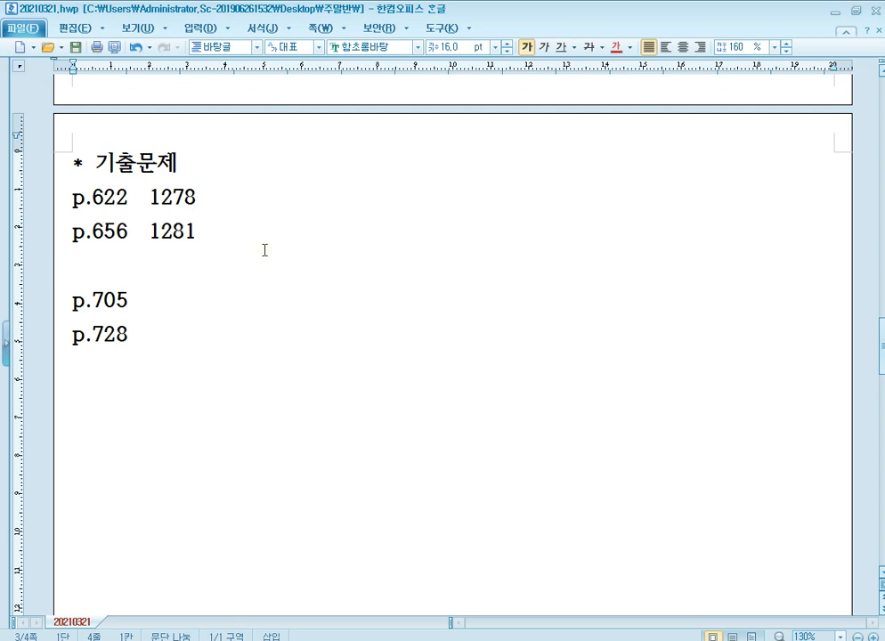
pyautogui.press('BackSpace')
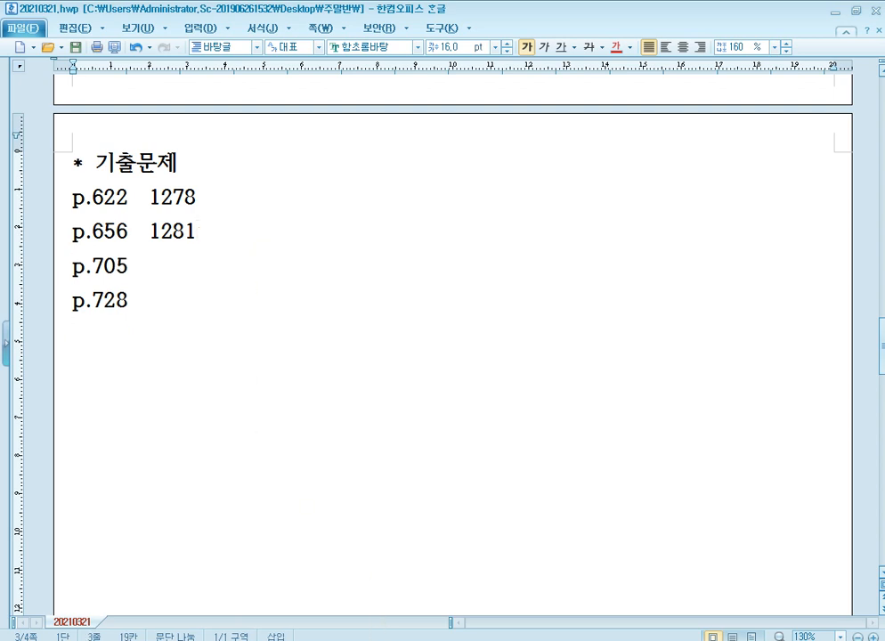
# Step: Switch to the exam PDF and go to page 656
pyautogui.hotkey('alt', 'Tab')
pyautogui.write('656')
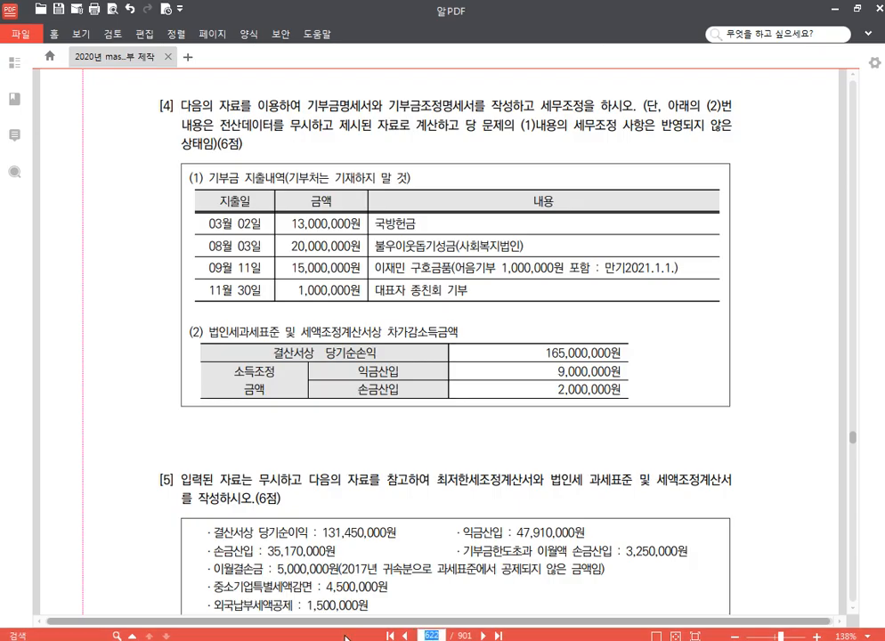
pyautogui.press('Return')
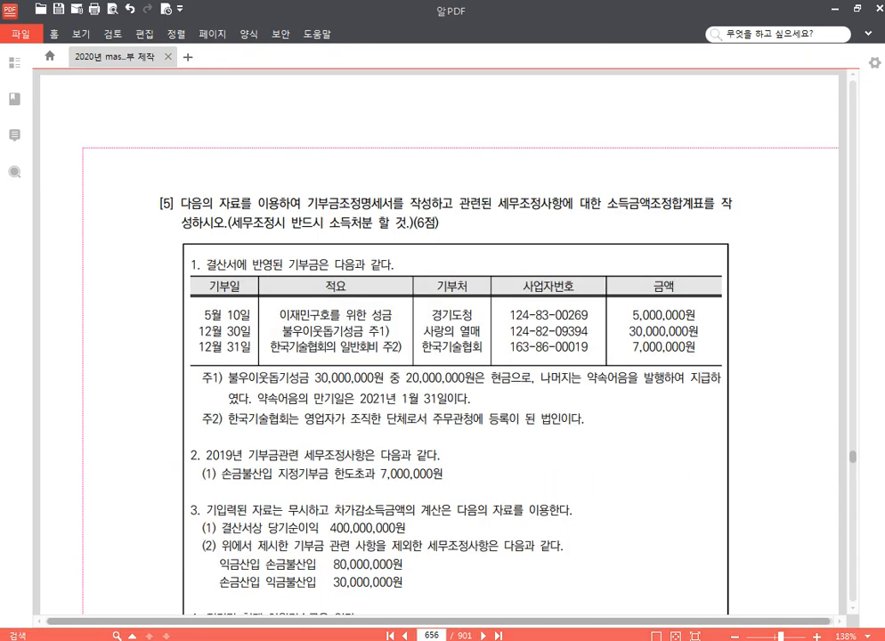
# Step: Switch to KcLep and change the working company to 1281, closing the menus that are still open
pyautogui.hotkey('alt', 'Tab')
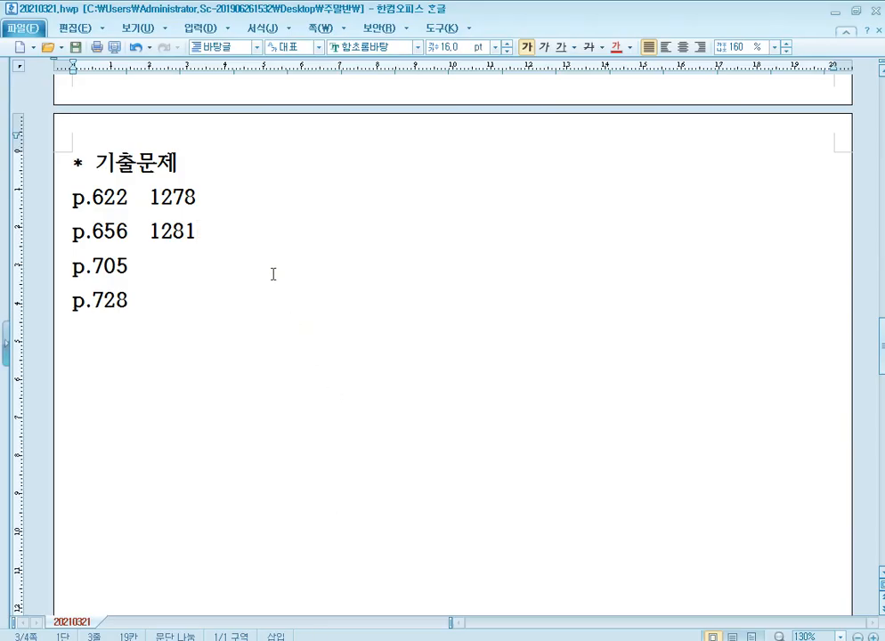
pyautogui.hotkey('alt', 'Tab')
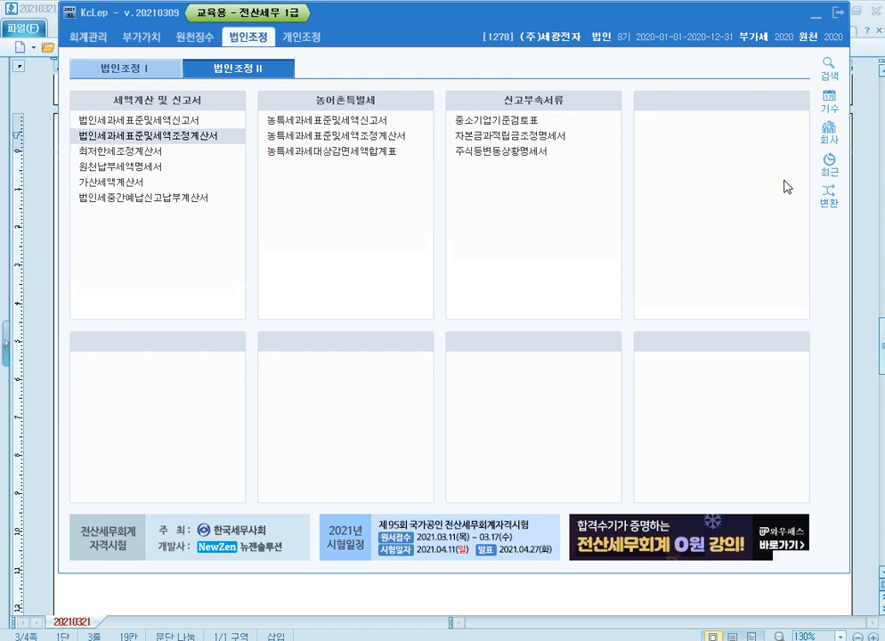
pyautogui.click(829, 135)
pyautogui.write('1281')
pyautogui.press('Return')
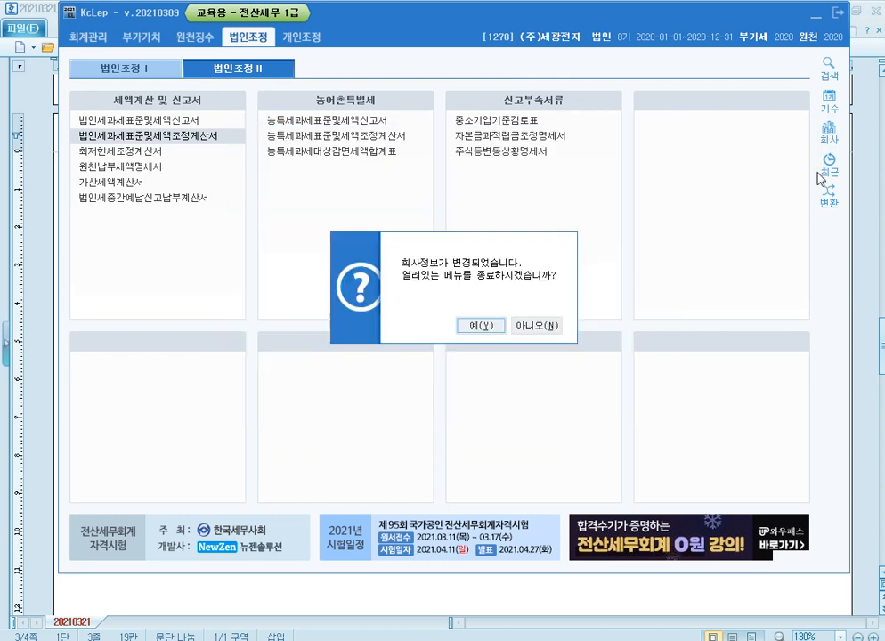
pyautogui.press('Return')
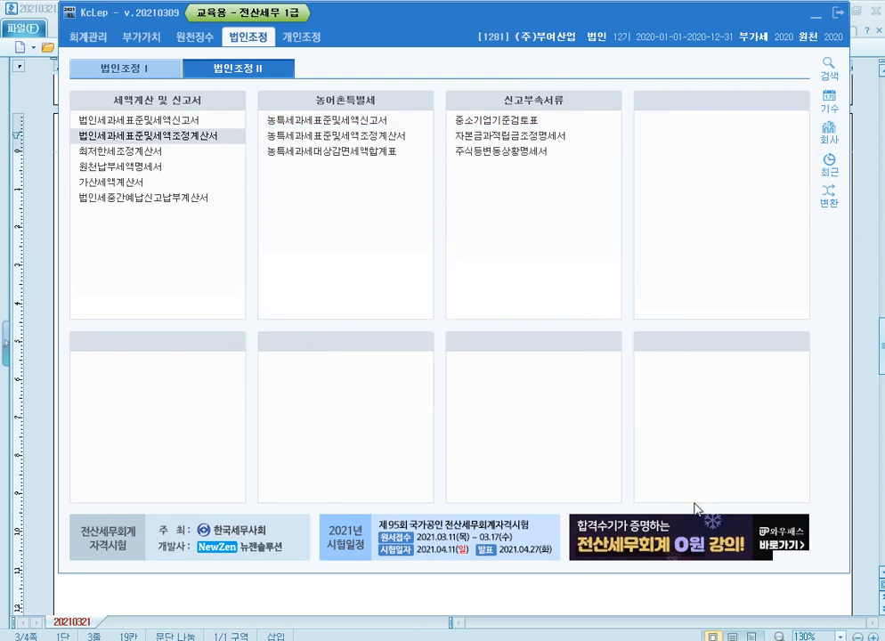
# Step: Open 기부금조정명세서 for the page 656 question and load the voucher donation data and income figures into it
pyautogui.hotkey('alt', 'Tab')
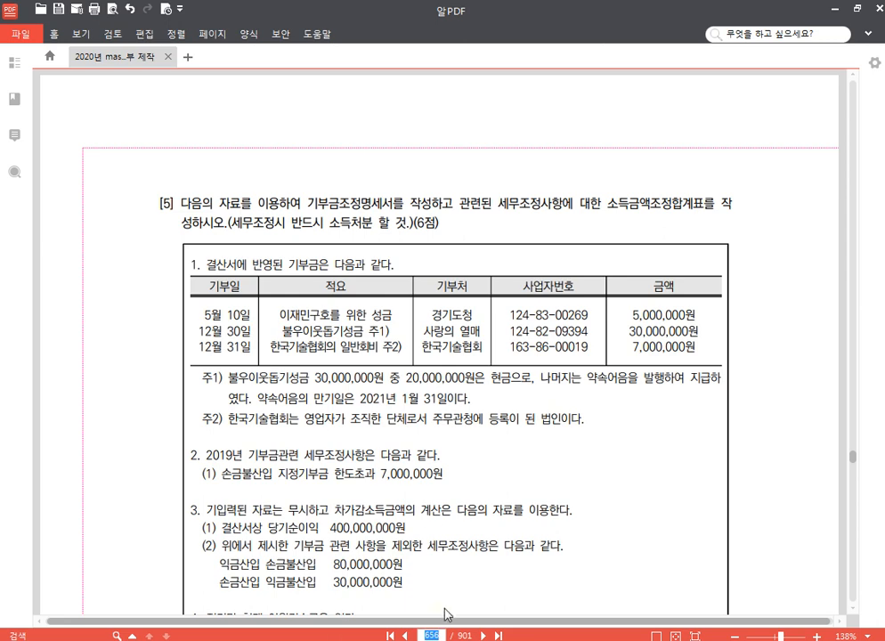
pyautogui.scroll(-2, 373, 329)
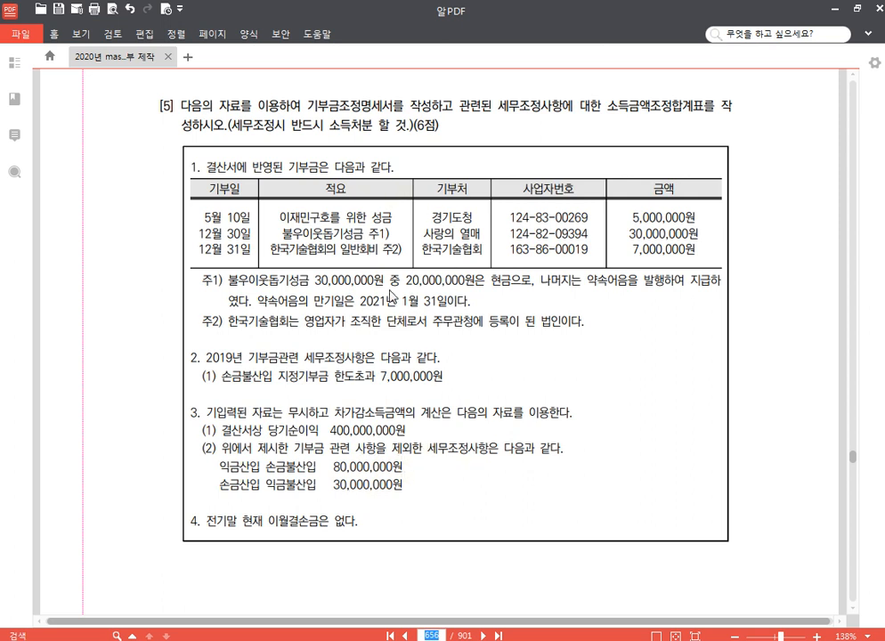
pyautogui.click(350, 232)
pyautogui.click(394, 640)
pyautogui.click(133, 68)
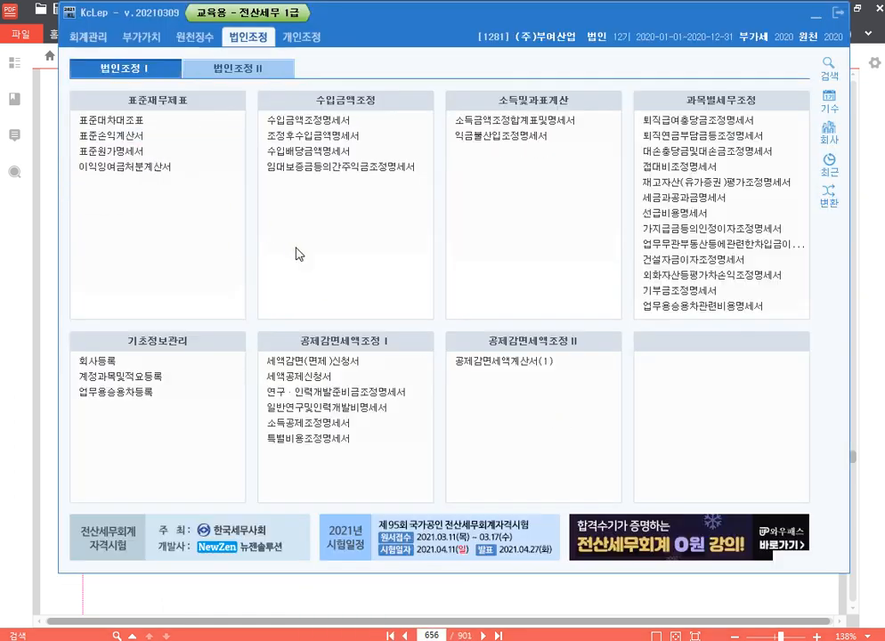
pyautogui.click(670, 288)
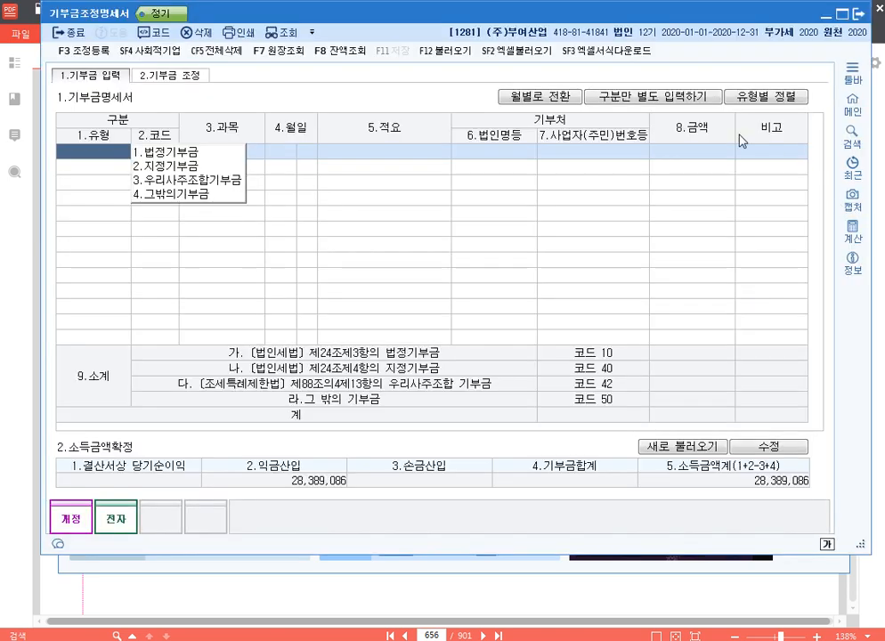
pyautogui.click(445, 51)
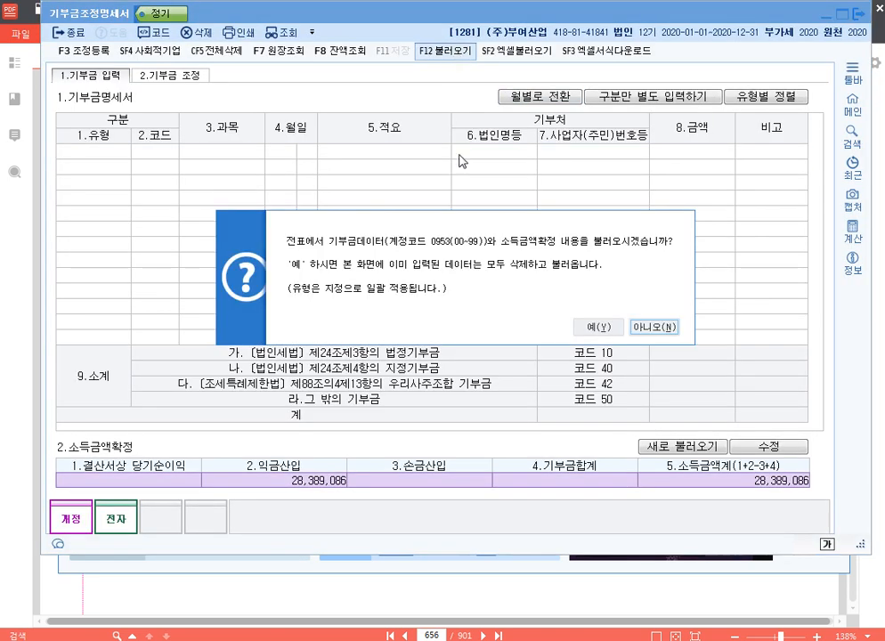
pyautogui.click(597, 328)
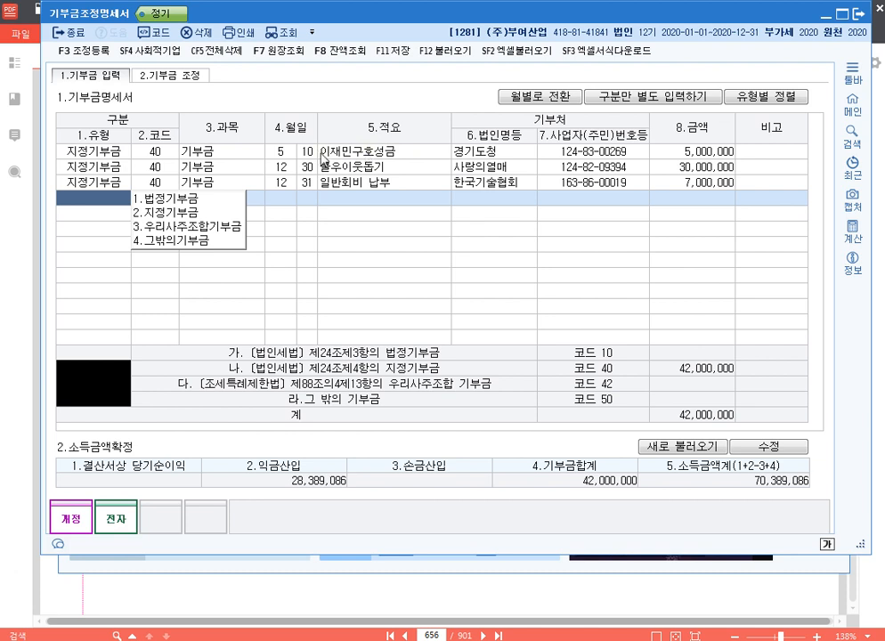
# Step: Classify the 경기도청 donation as 법정기부금 and set the 사랑의열매 donation amount to 20,000,000
pyautogui.click(105, 152)
pyautogui.click(169, 153)
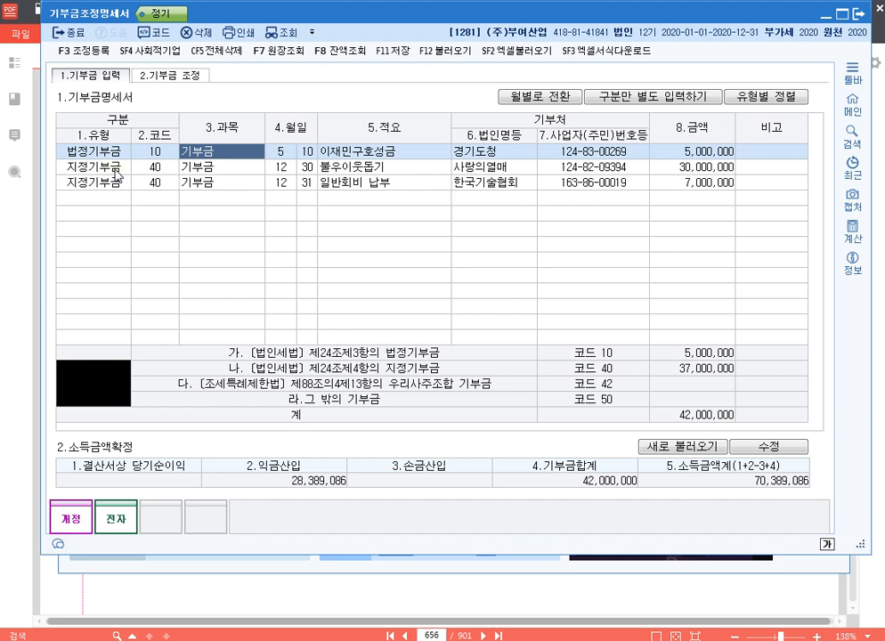
pyautogui.click(116, 174)
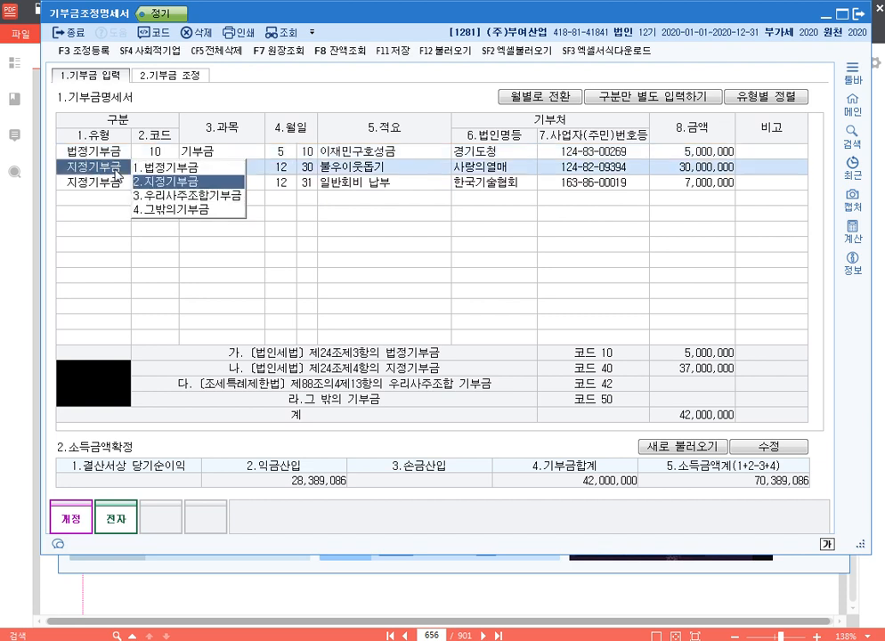
pyautogui.click(730, 167)
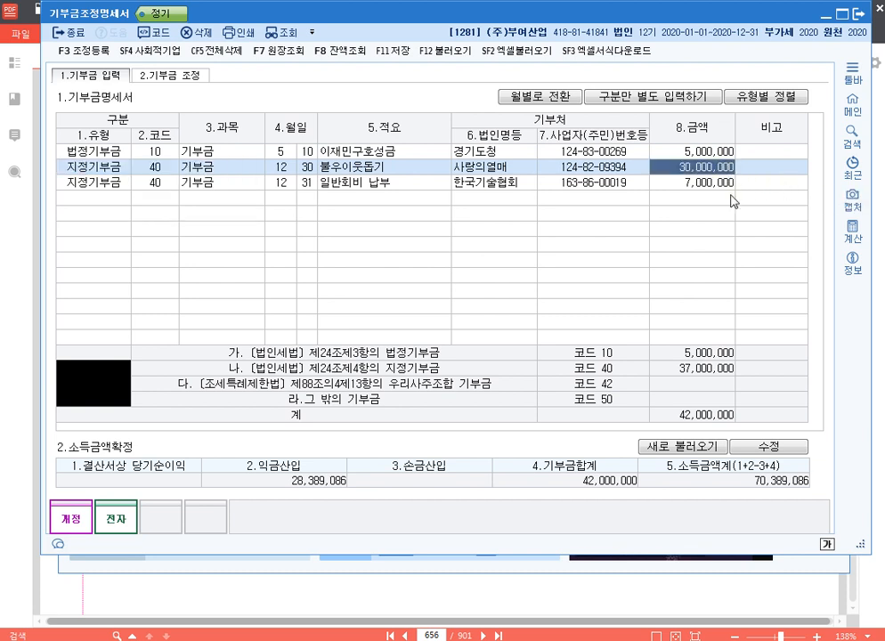
pyautogui.write('20,000,000')
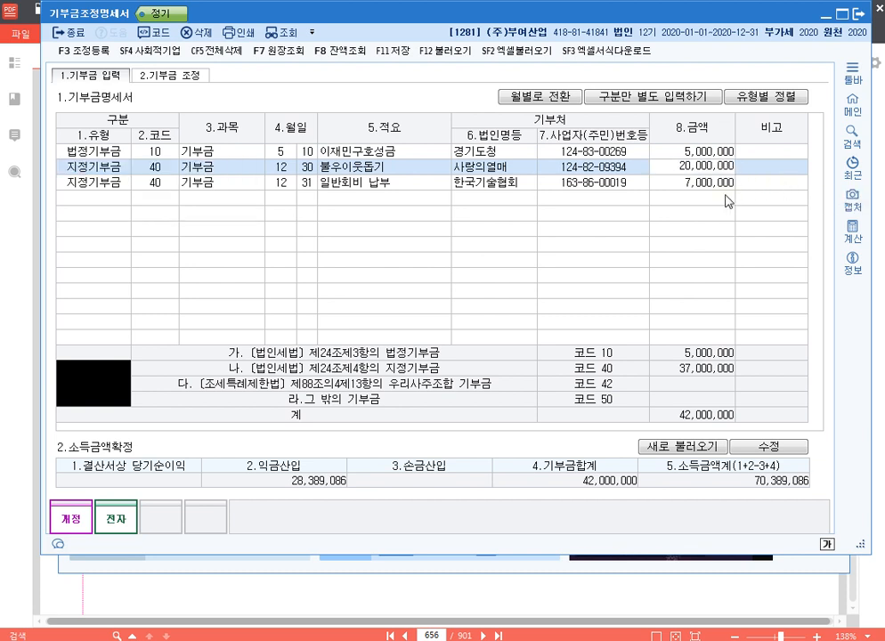
pyautogui.press('Return')
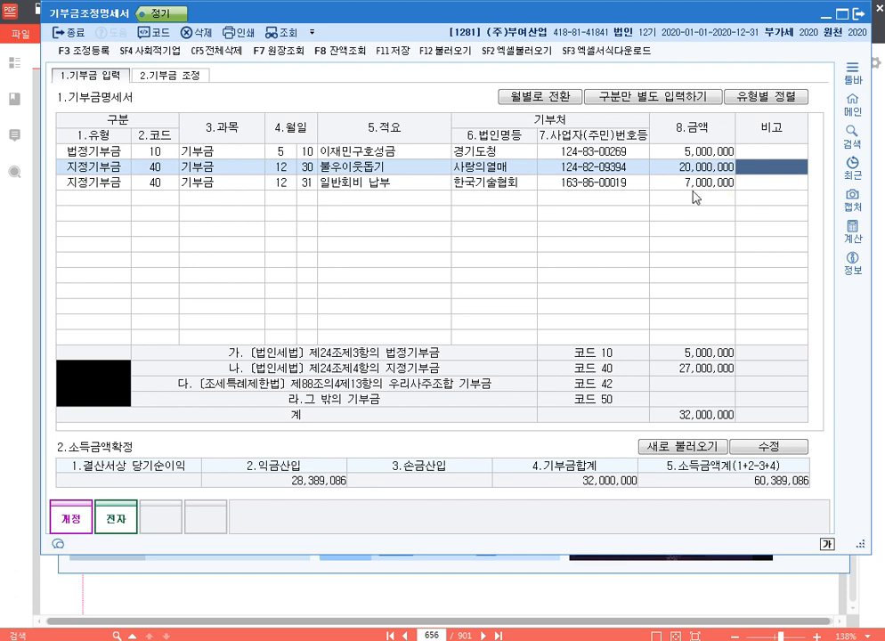
# Step: Delete the 한국기술협회 일반회비 row from the donation list
pyautogui.click(115, 185)
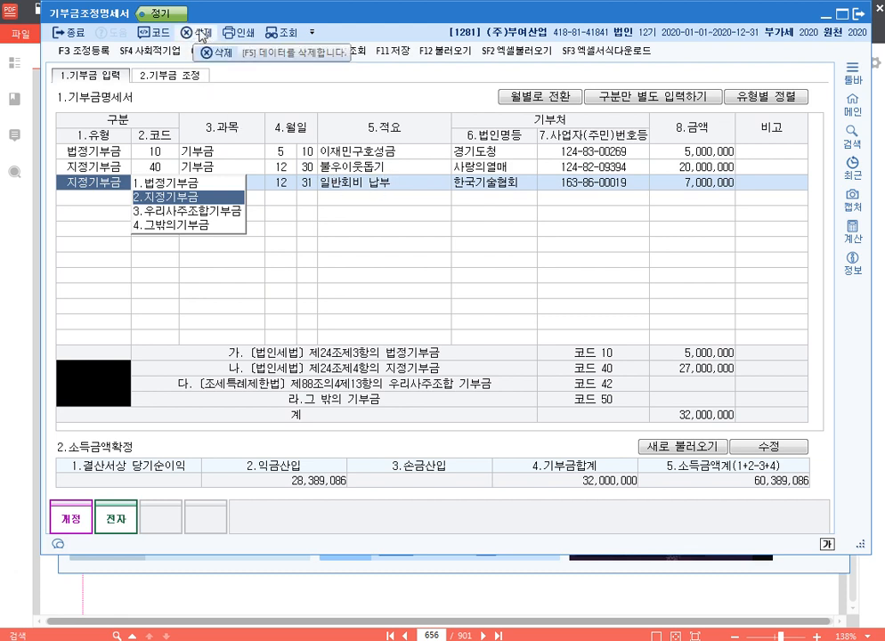
pyautogui.click(204, 36)
pyautogui.click(462, 302)
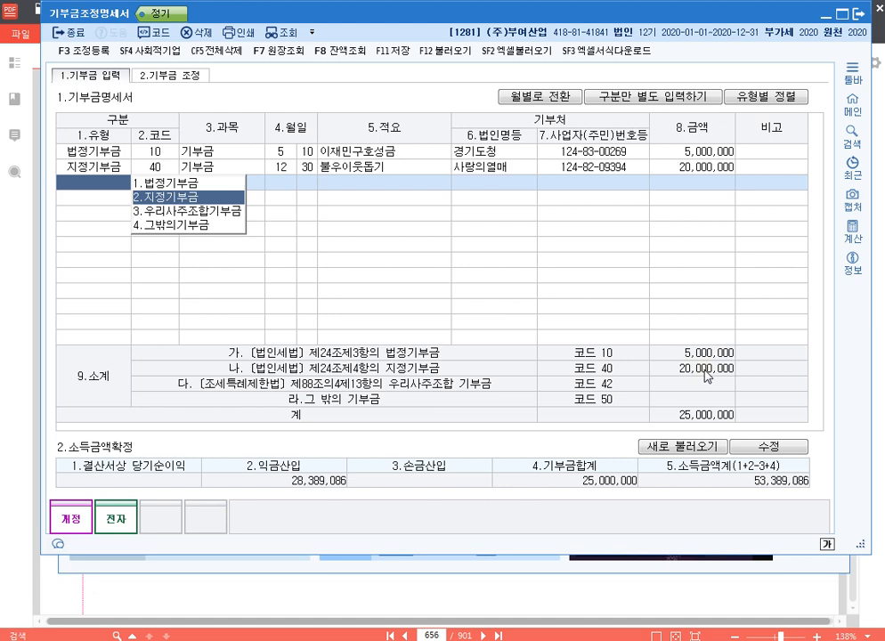
# Step: Register an 익금산입 및 손금불산입 adjustment of 10,000,000 for 어음지급기부금 with 유보발생 as its disposition
pyautogui.press('F3')
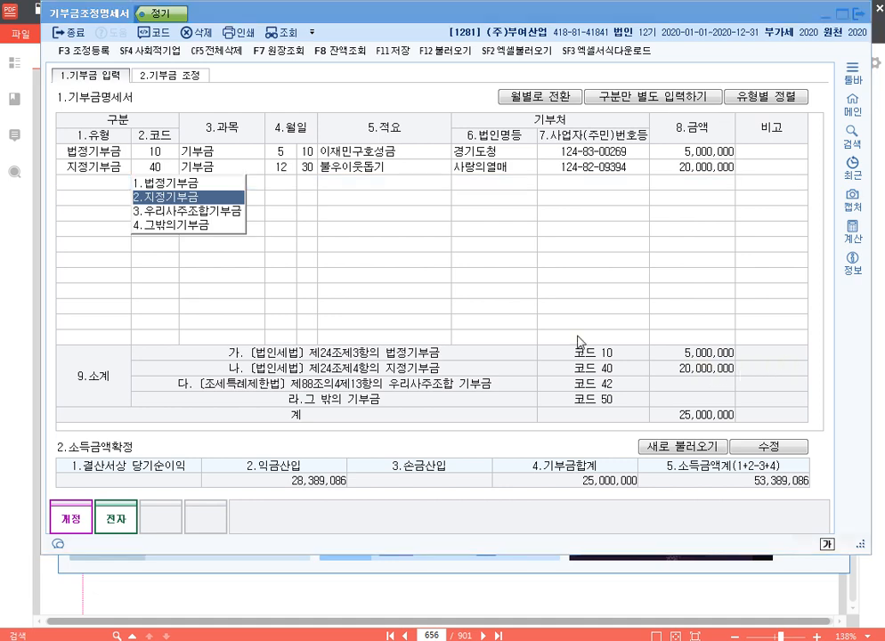
pyautogui.click(208, 197)
pyautogui.press('F2')
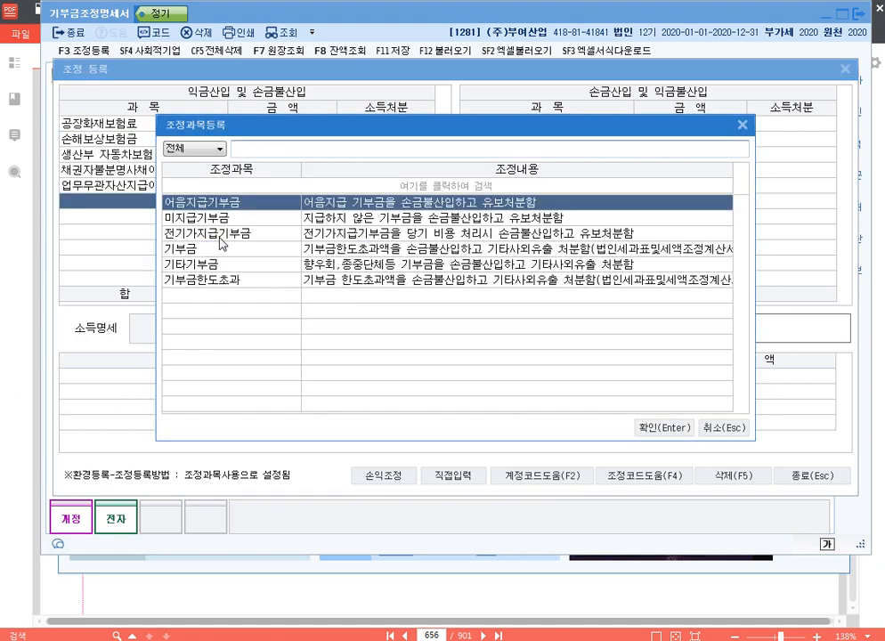
pyautogui.press('Return')
pyautogui.write('10000000')
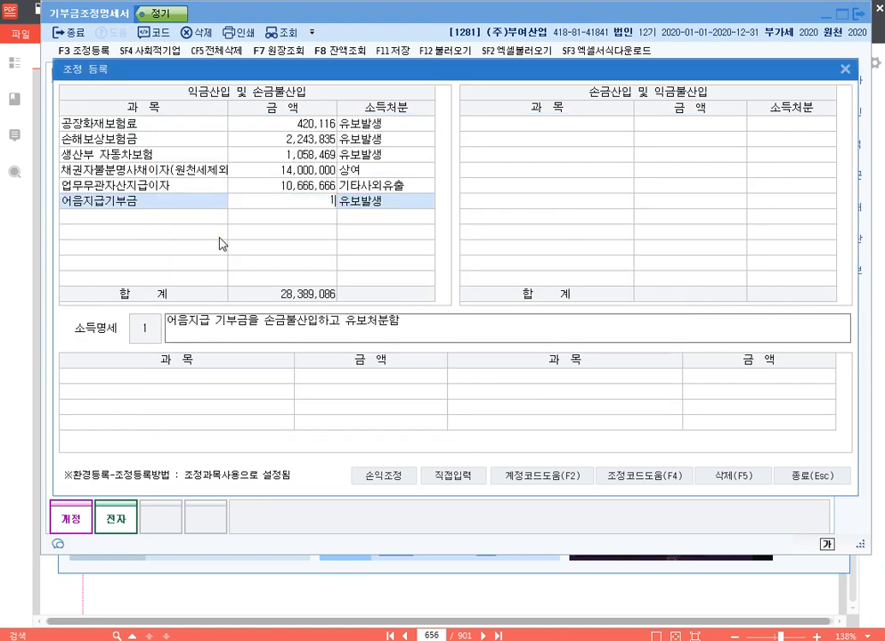
pyautogui.press('Return')
pyautogui.press('Return')
pyautogui.press('Return')
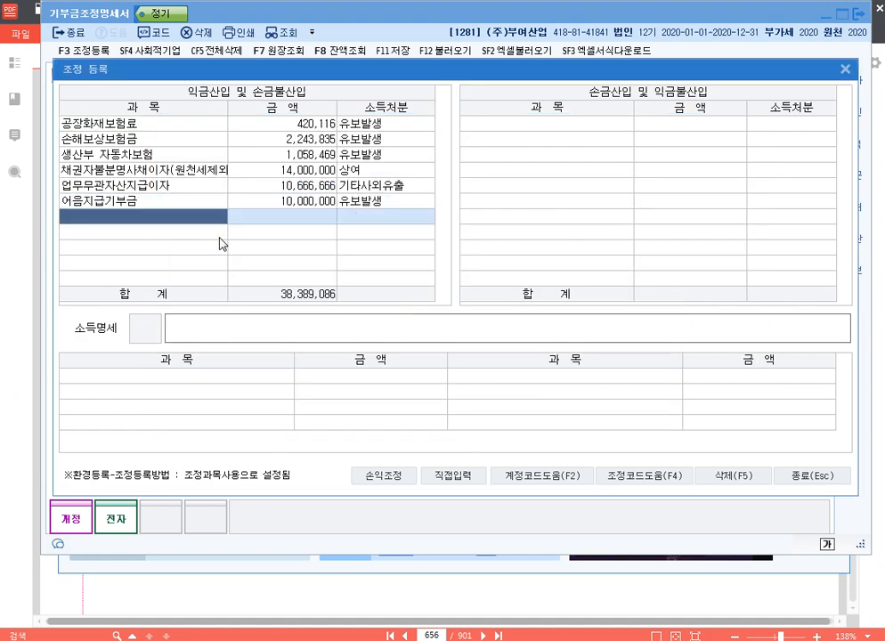
pyautogui.press('Up')
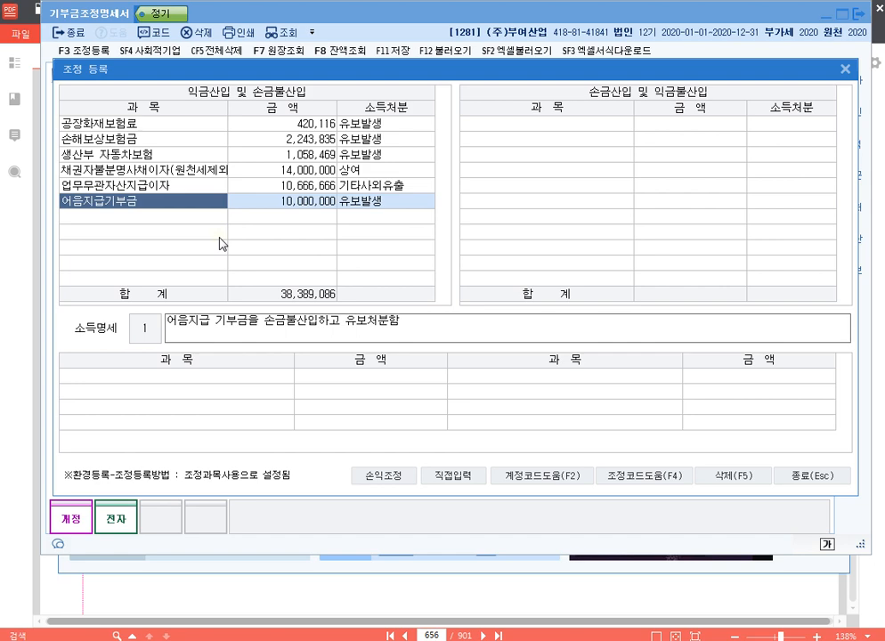
pyautogui.click(843, 476)
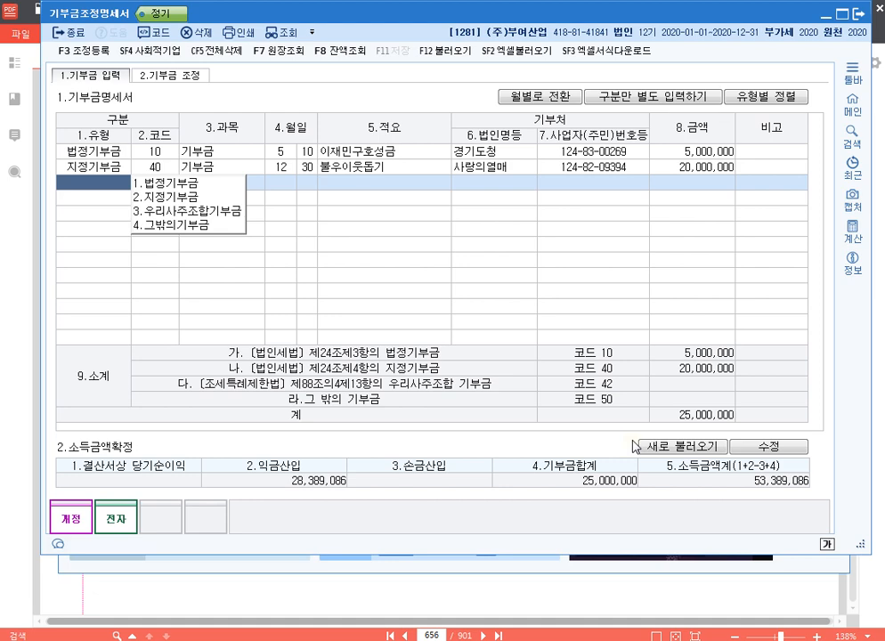
# Step: Switch to the exam PDF and check the rule on association fees under 지정기부금 on page 514
pyautogui.click(510, 595)
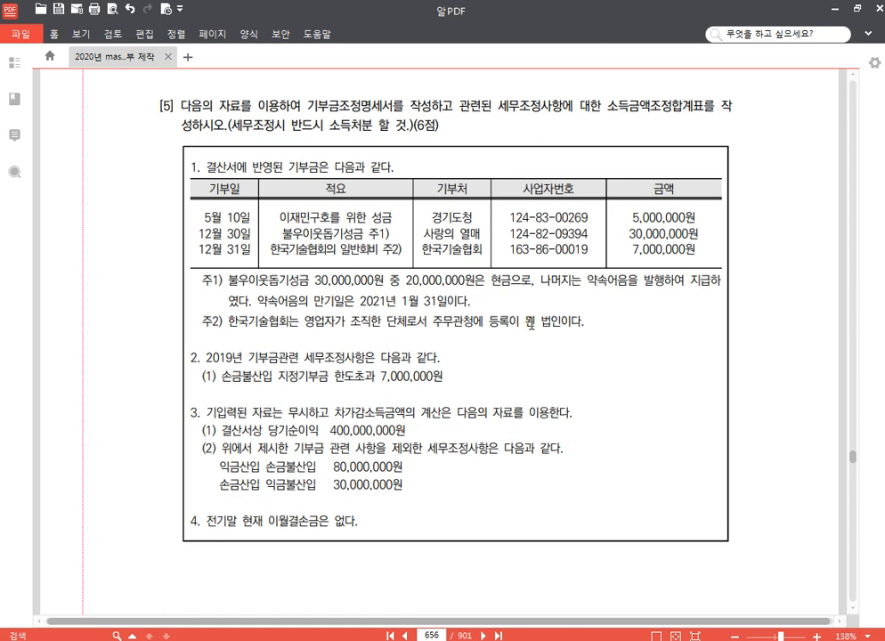
pyautogui.hotkey('alt', 'Tab')
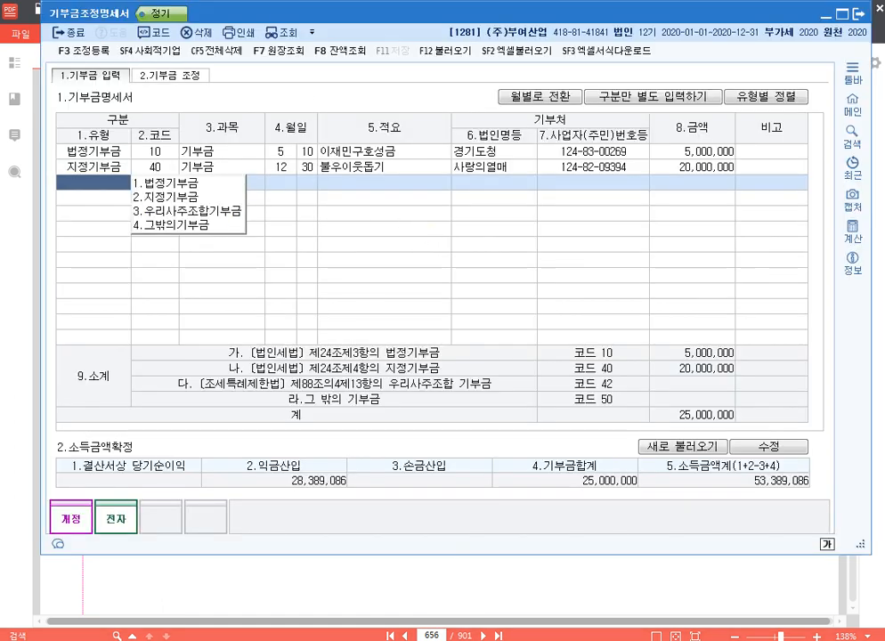
pyautogui.hotkey('alt', 'Tab')
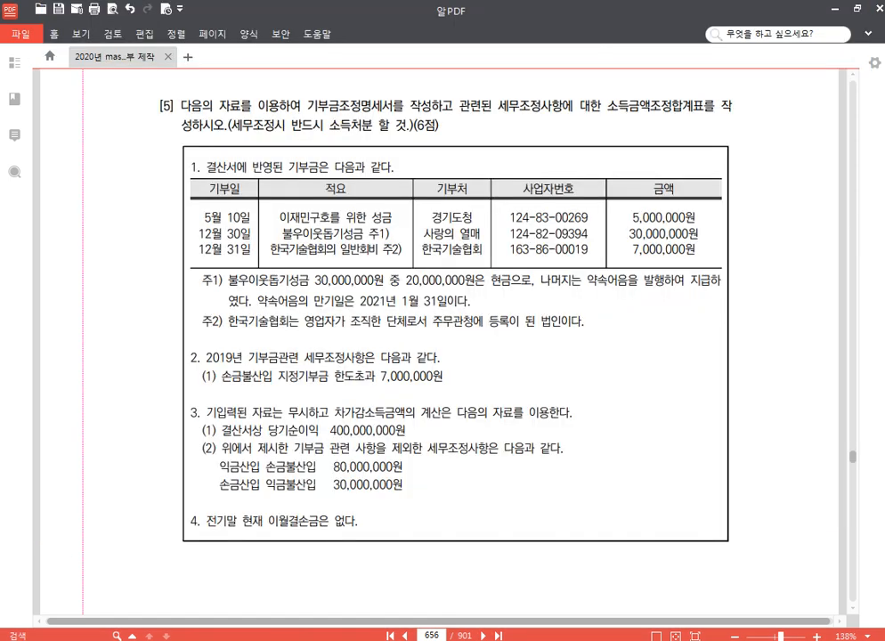
pyautogui.doubleClick(439, 635)
pyautogui.write('514')
pyautogui.press('Return')
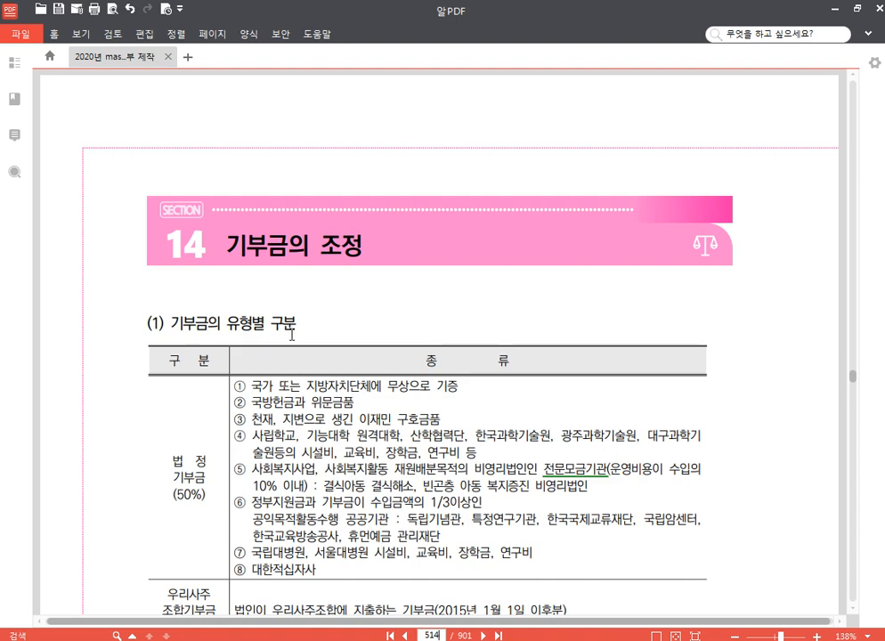
pyautogui.scroll(-5, 295, 334)
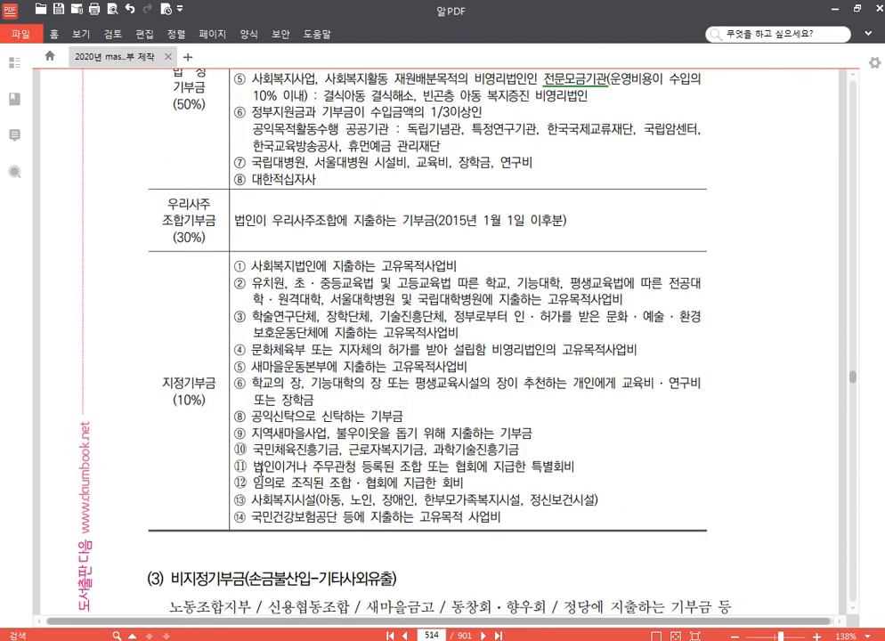
pyautogui.moveTo(253, 466); pyautogui.dragTo(573, 464)
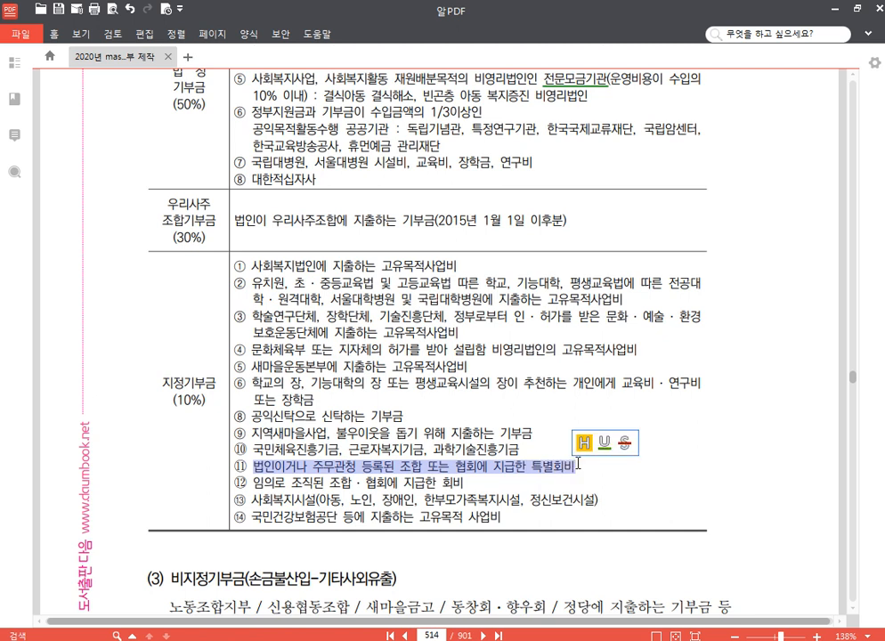
pyautogui.click(568, 462)
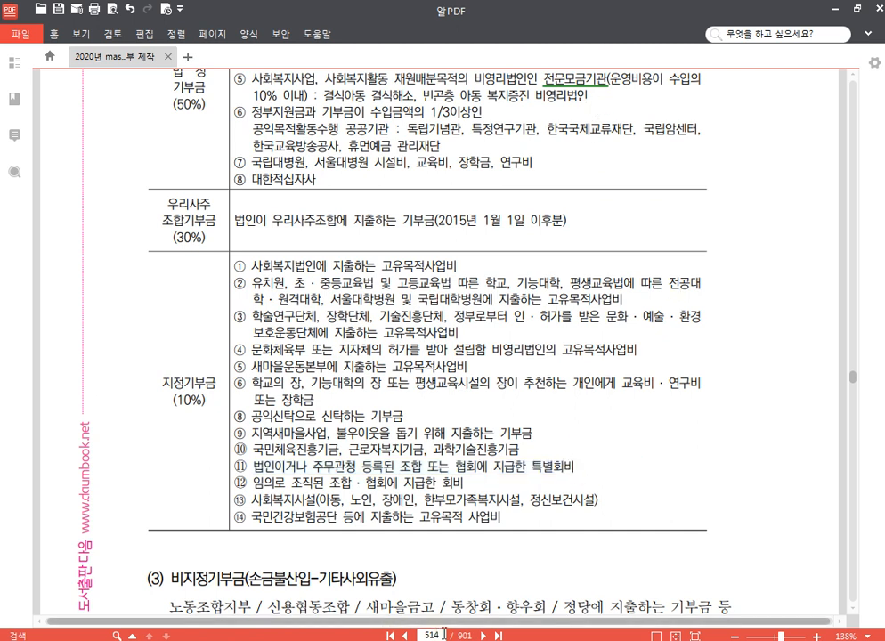
# Step: Return to page 656 of the PDF and review the donation question's notes and income data
pyautogui.moveTo(441, 636); pyautogui.dragTo(323, 639)
pyautogui.write('656')
pyautogui.press('Return')
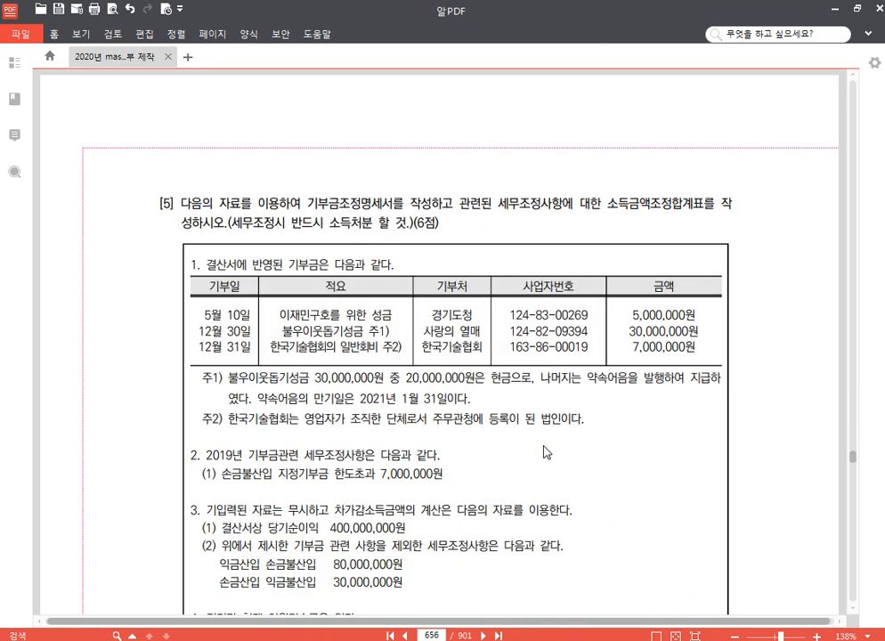
pyautogui.scroll(-2, 545, 452)
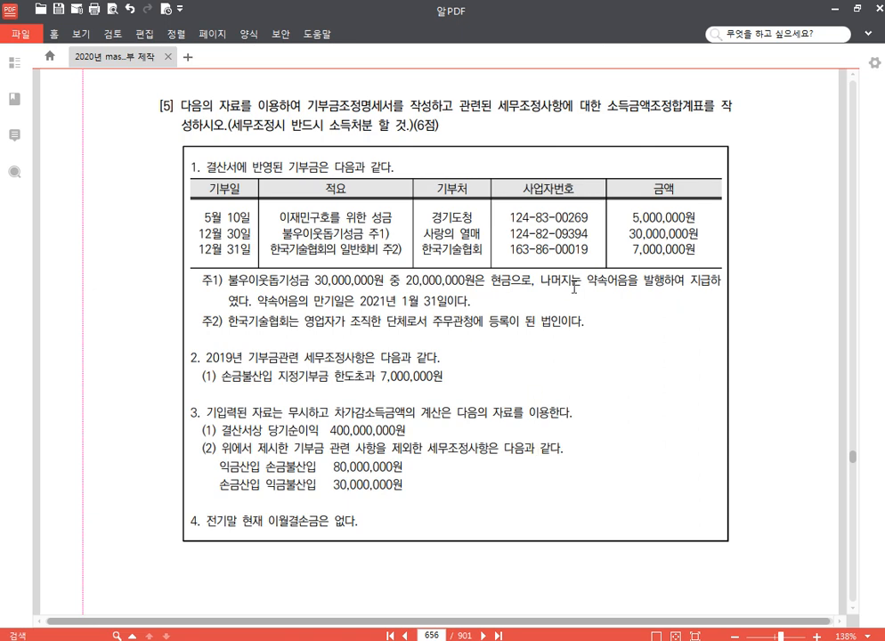
# Step: Switch to KcLep and review the 어음지급기부금 entry in 조정 등록, then close the window
pyautogui.hotkey('alt', 'Tab')
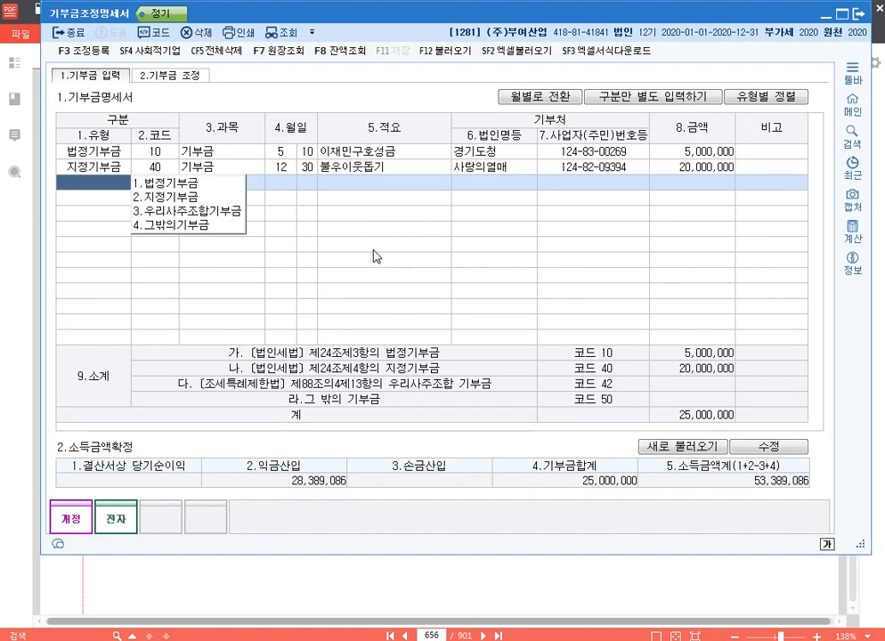
pyautogui.click(84, 51)
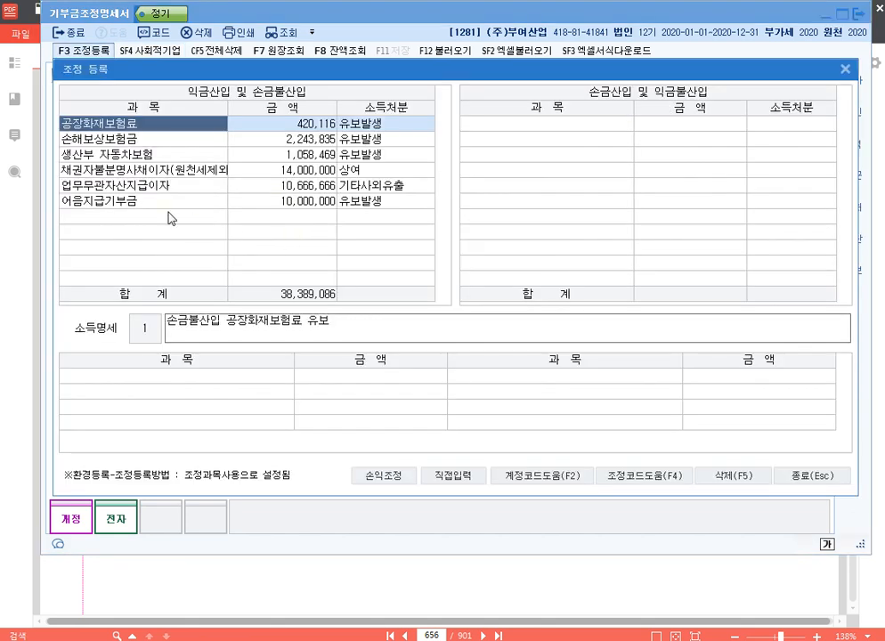
pyautogui.click(202, 202)
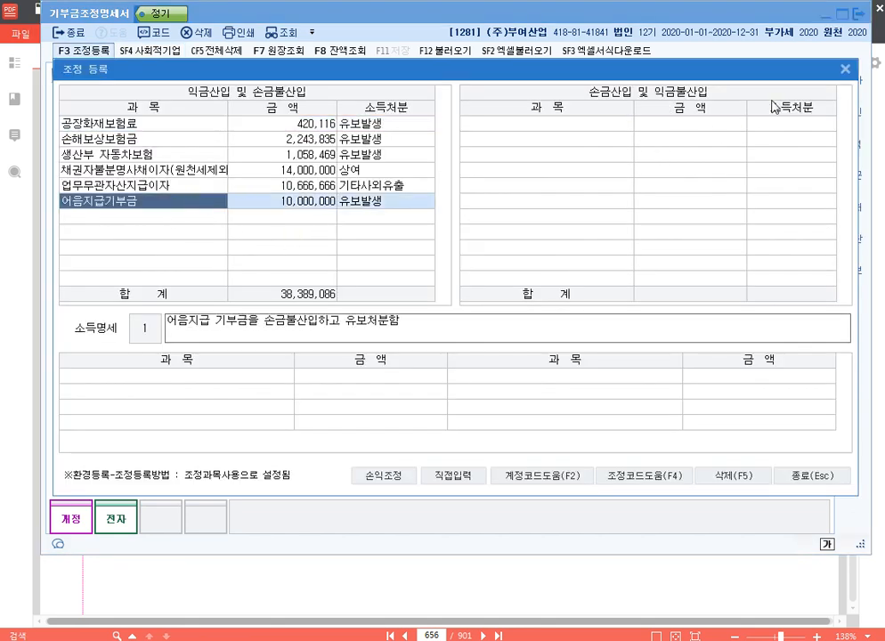
pyautogui.click(845, 69)
# Step: Override 소득금액확정 with 당기순이익 400,000,000, 익금산입 90,000,000 and 손금산입 30,000,000, then end the manual editing
pyautogui.click(773, 446)
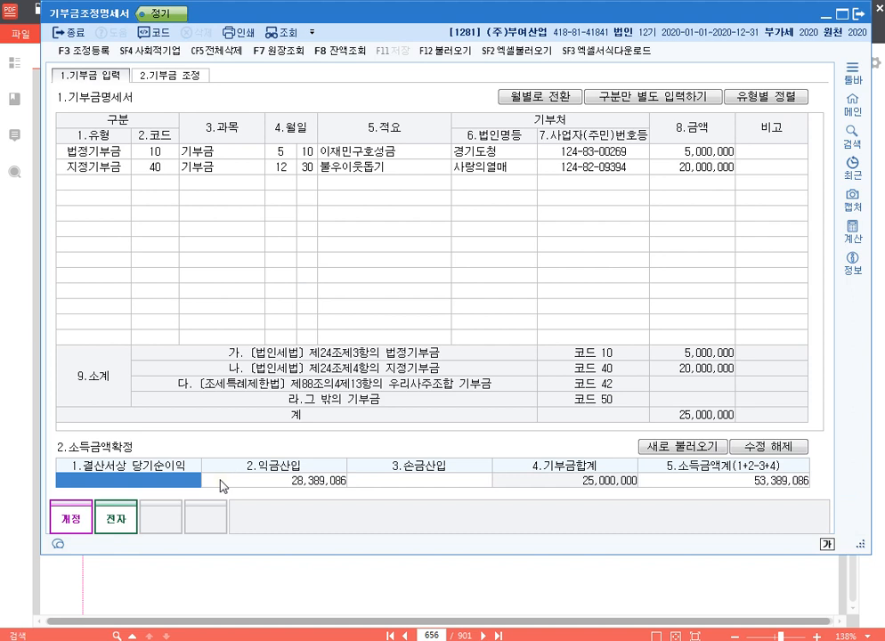
pyautogui.write('400000000')
pyautogui.press('Return')
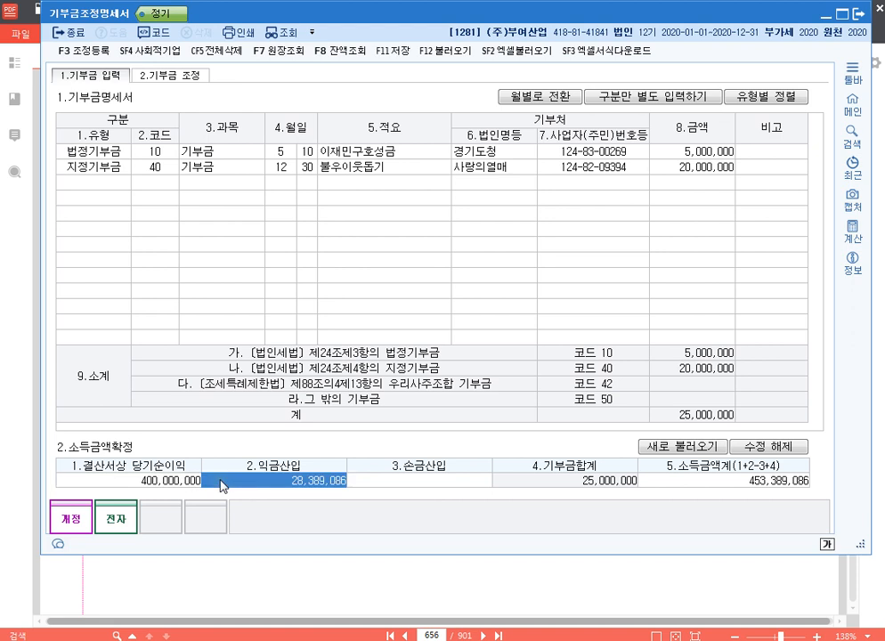
pyautogui.write('90000000')
pyautogui.press('Return')
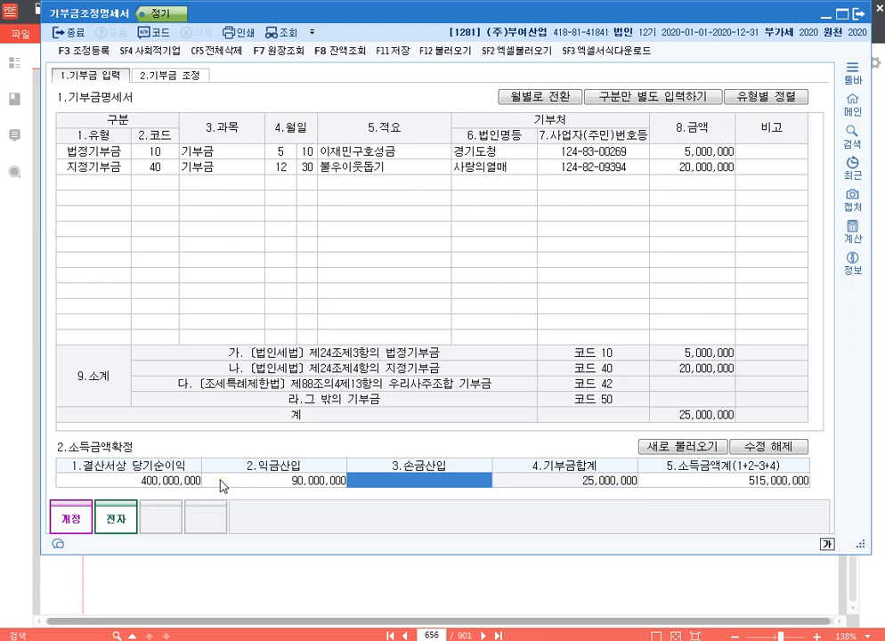
pyautogui.write('30000000')
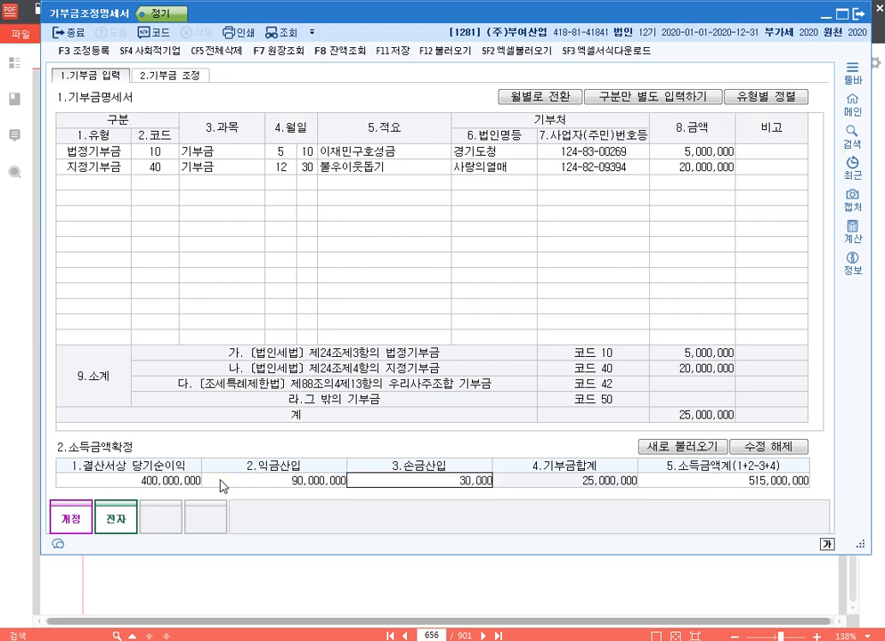
pyautogui.press('Return')
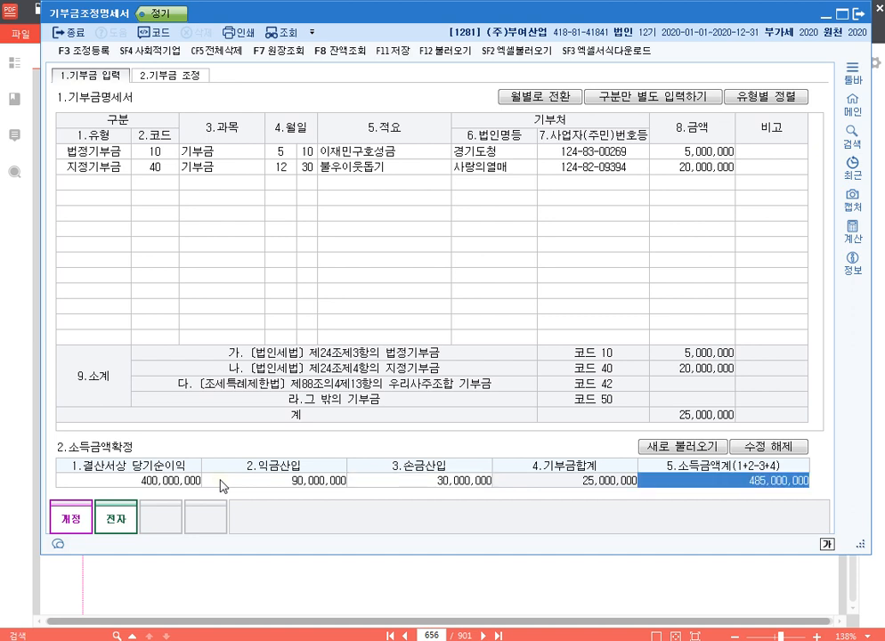
pyautogui.click(768, 446)
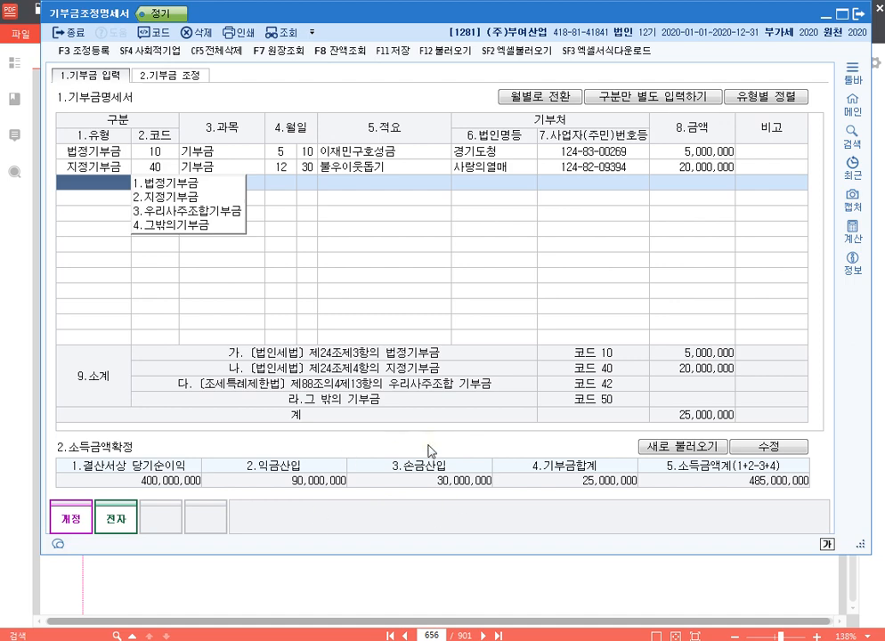
# Step: In the 기부금 이월액 명세 of the 기부금 조정 page, add a 2019 지정기부금 row with a 한도초과 손금불산입액 of 7,000,000
pyautogui.click(168, 76)
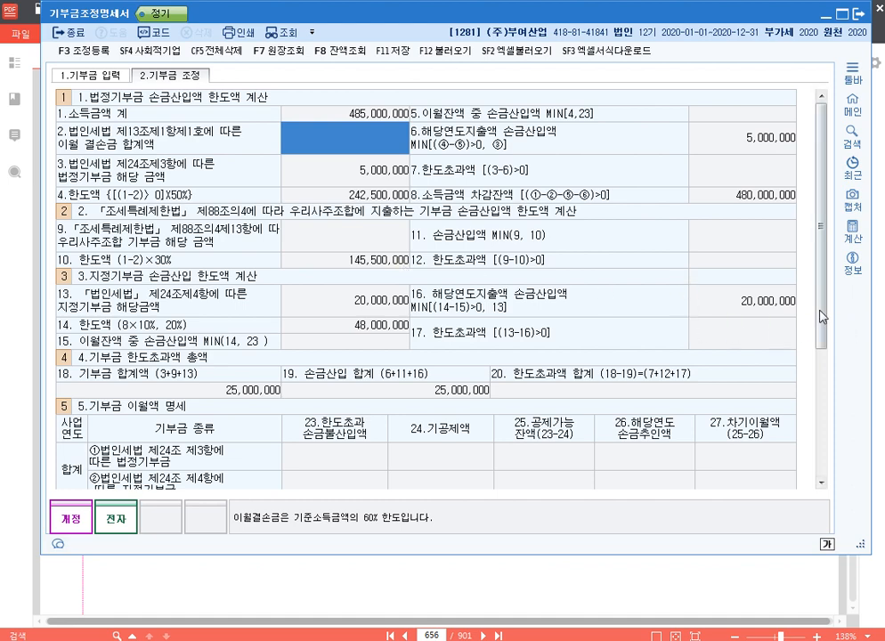
pyautogui.scroll(-5, 824, 135)
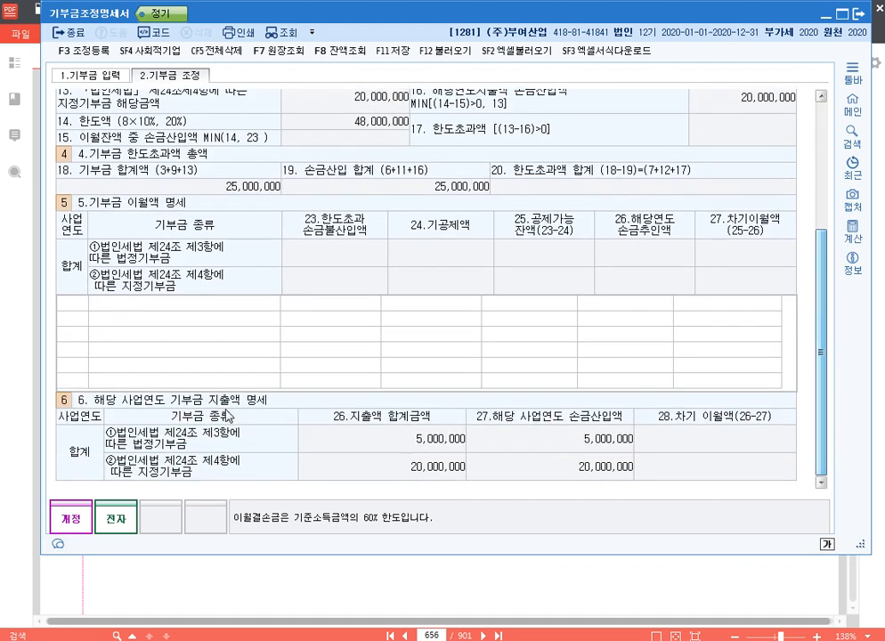
pyautogui.click(79, 312)
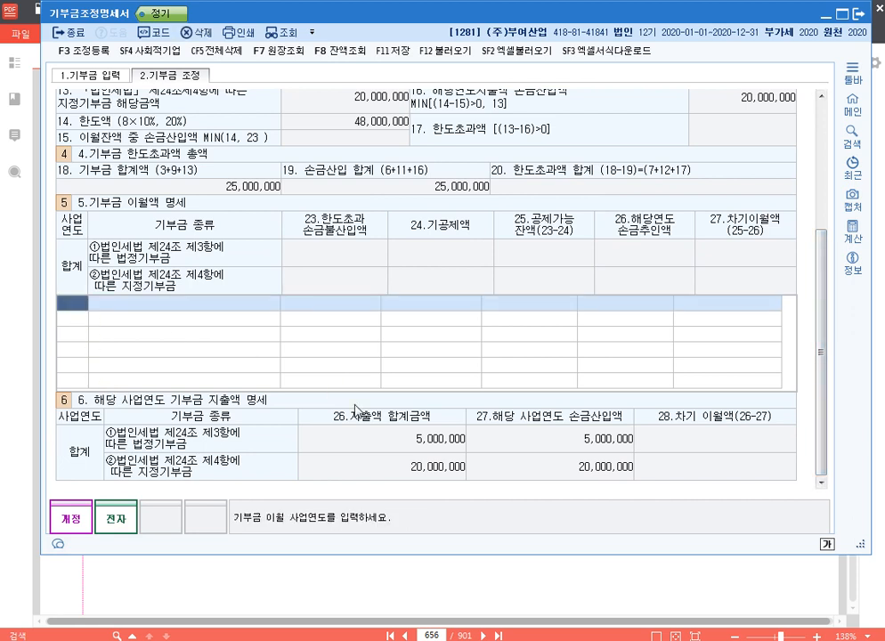
pyautogui.write('2019')
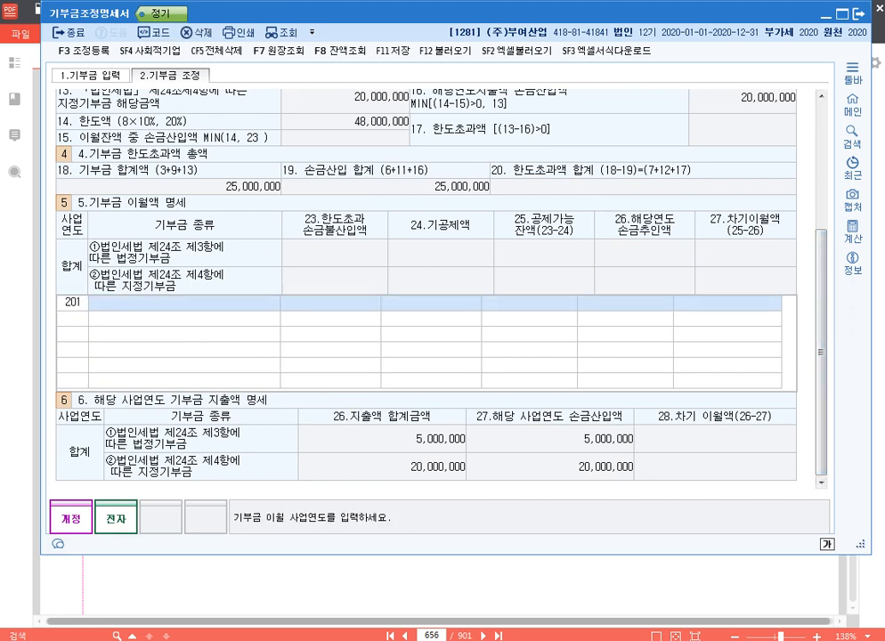
pyautogui.press('Return')
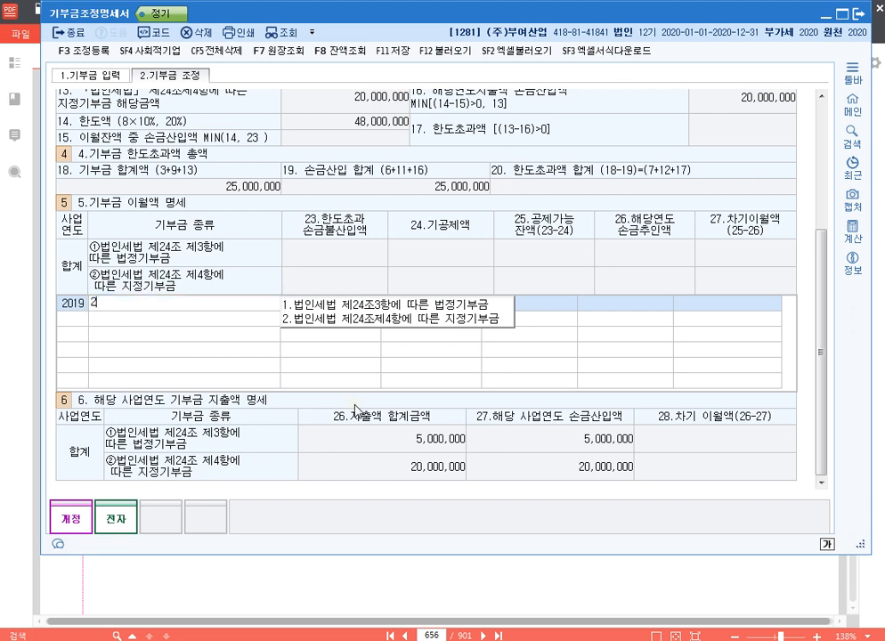
pyautogui.write('27000000')
pyautogui.press('Return')
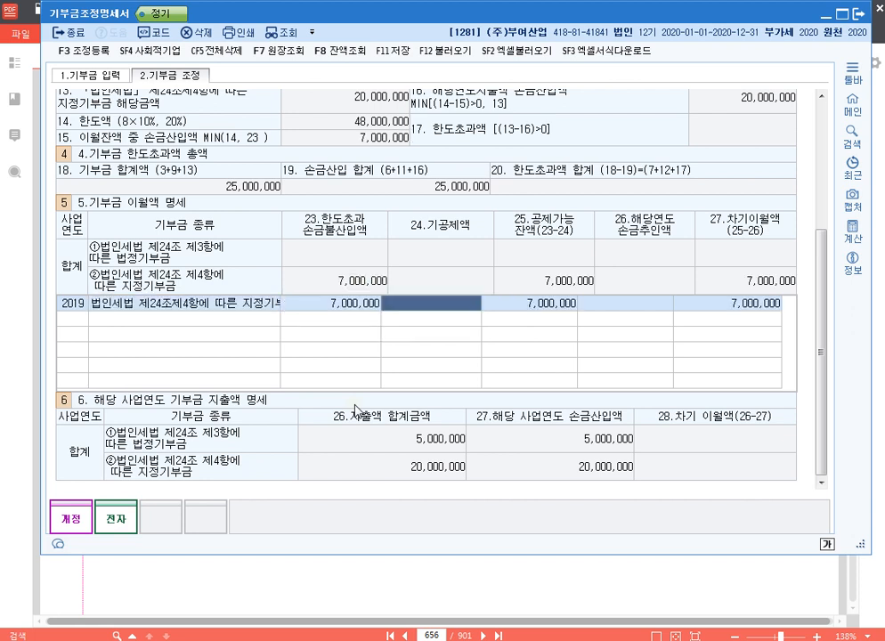
# Step: Set the 해당연도 손금추인액 of the 2019 지정기부금 carryover to 7,000,000 and check the upper part of the form
pyautogui.press('Return')
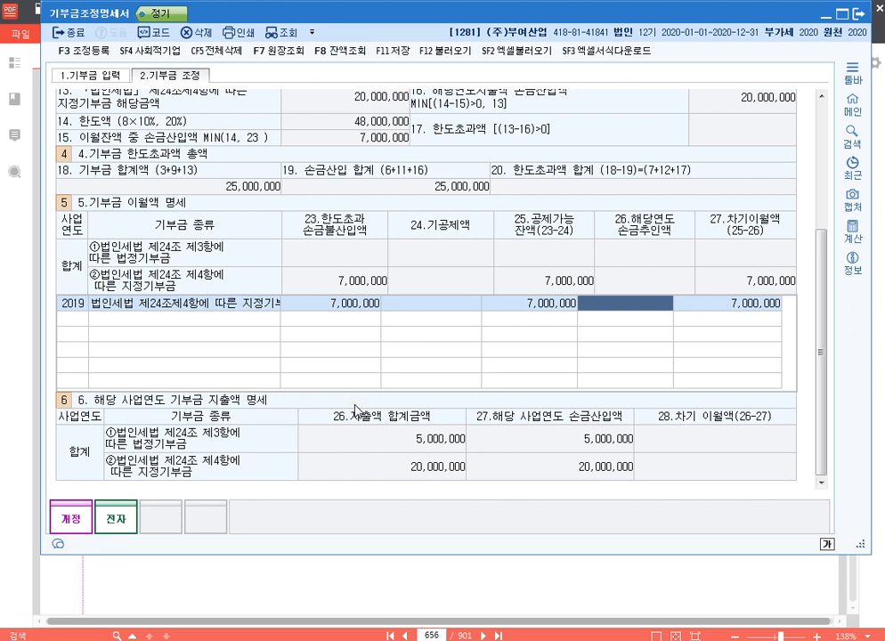
pyautogui.write('7000000')
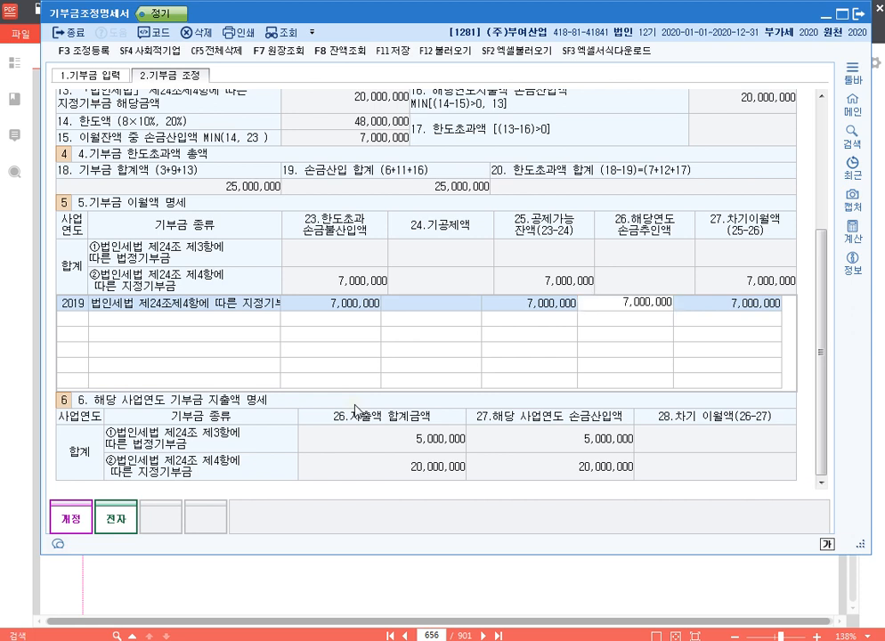
pyautogui.press('Return')
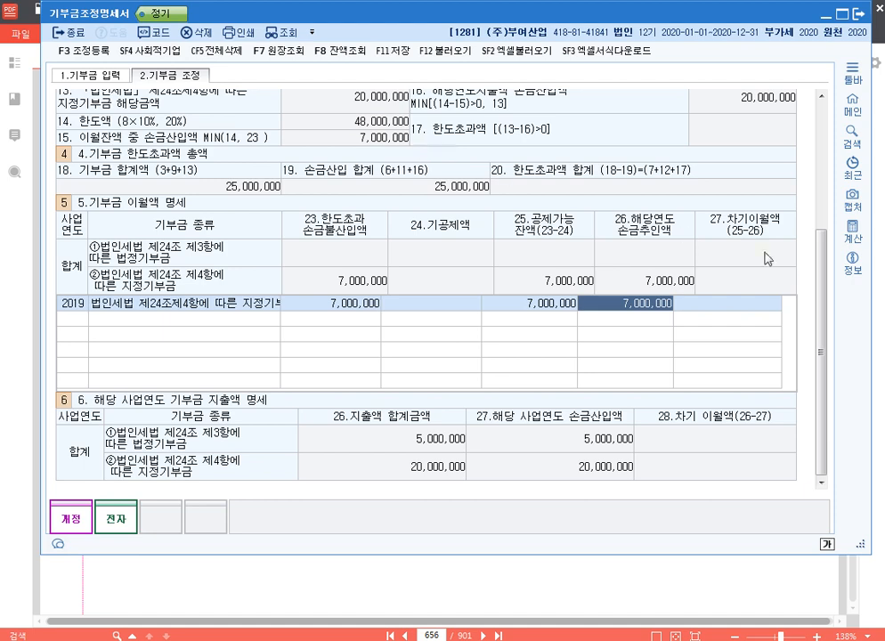
pyautogui.moveTo(820, 287); pyautogui.dragTo(837, 197)
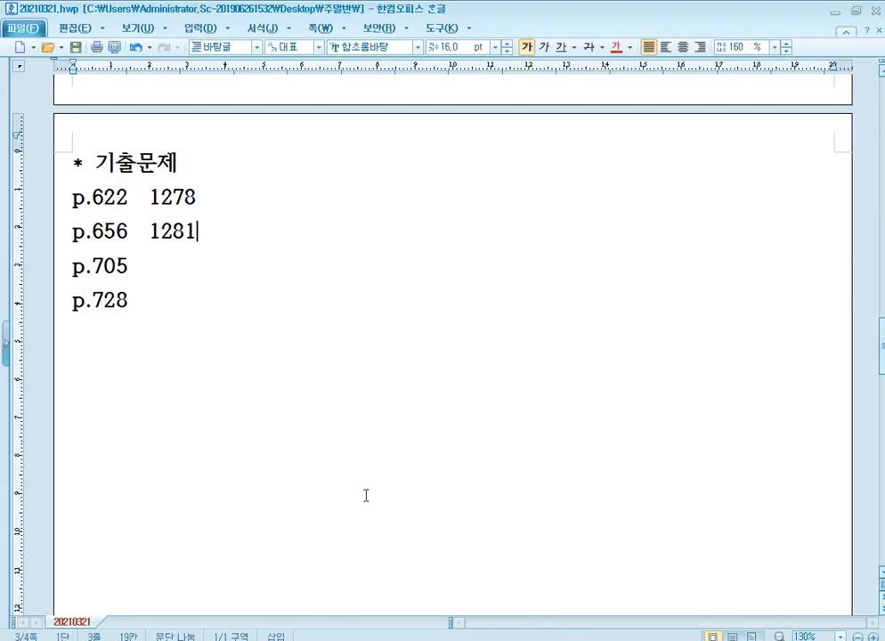
# Step: Note company code 1285 beside p.705 in the Hangul document, and bring up question 4 on page 705 of the exam PDF
pyautogui.click(190, 269)
pyautogui.write('1285')
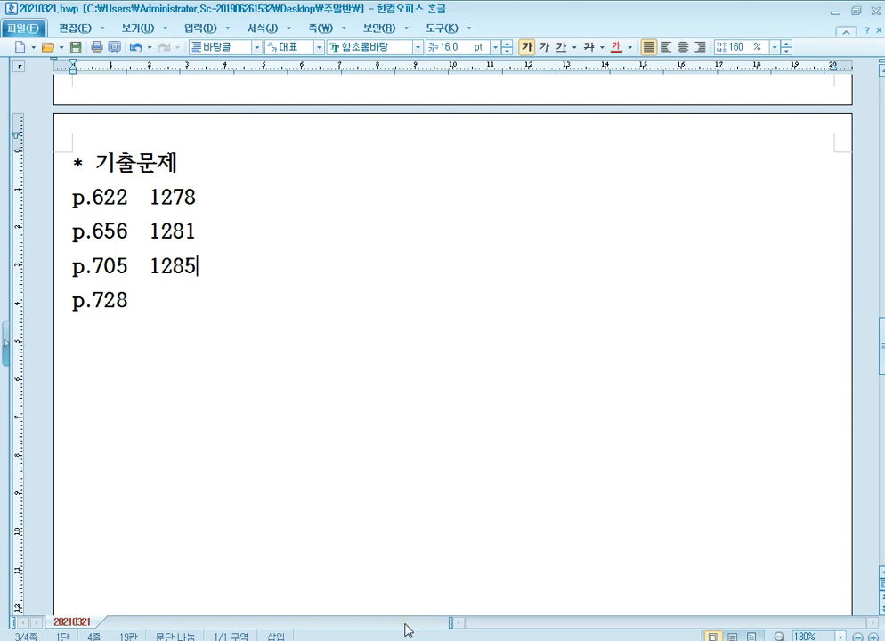
pyautogui.moveTo(406, 637)
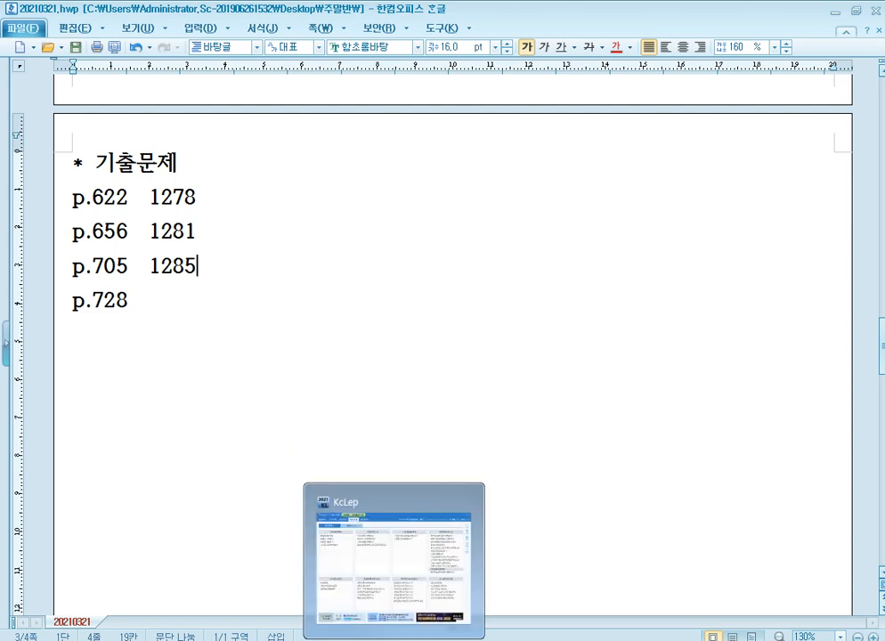
pyautogui.click(437, 598)
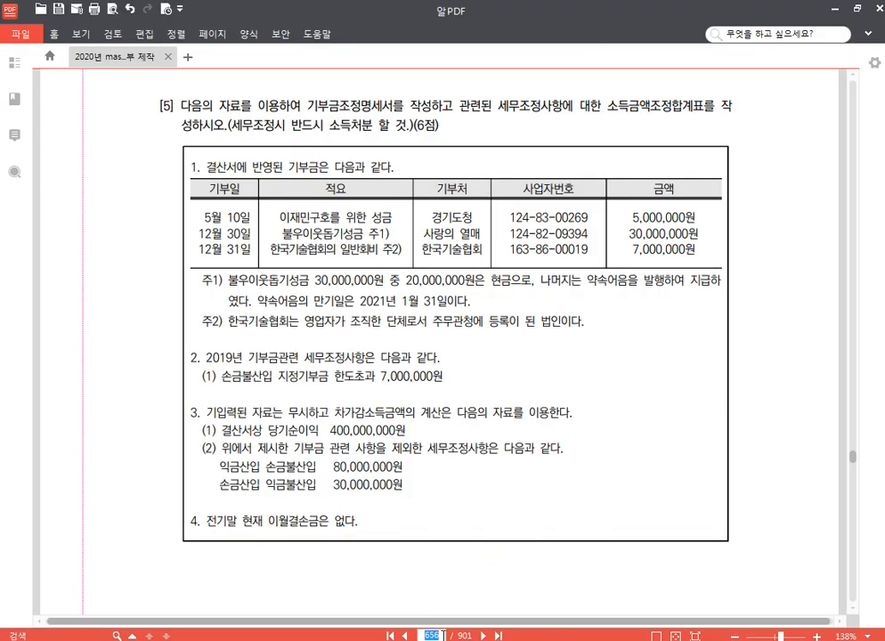
pyautogui.write('705')
pyautogui.press('Return')
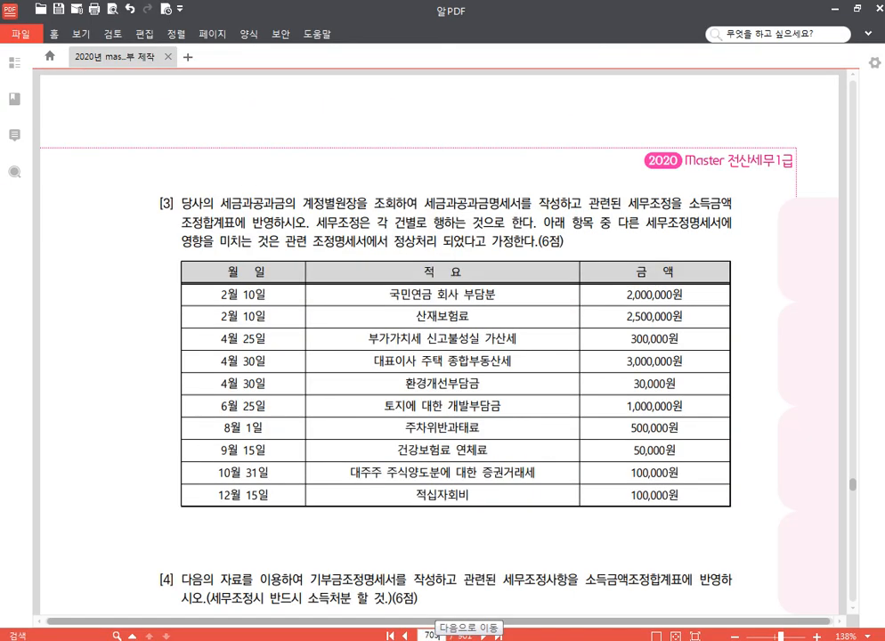
pyautogui.scroll(-6, 443, 356)
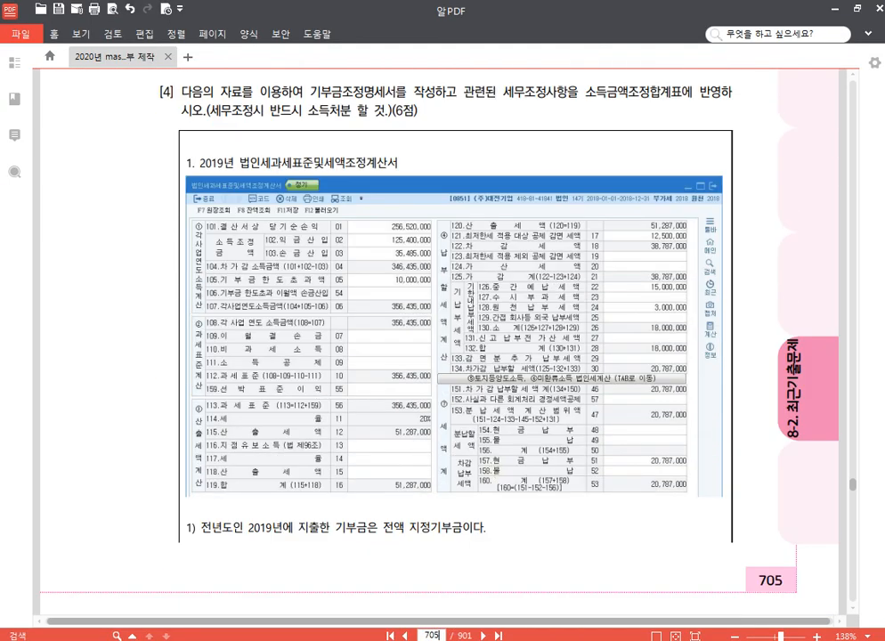
# Step: Switch to KcLep and change the company to 1285, (주)대전기업
pyautogui.hotkey('alt', 'Tab')
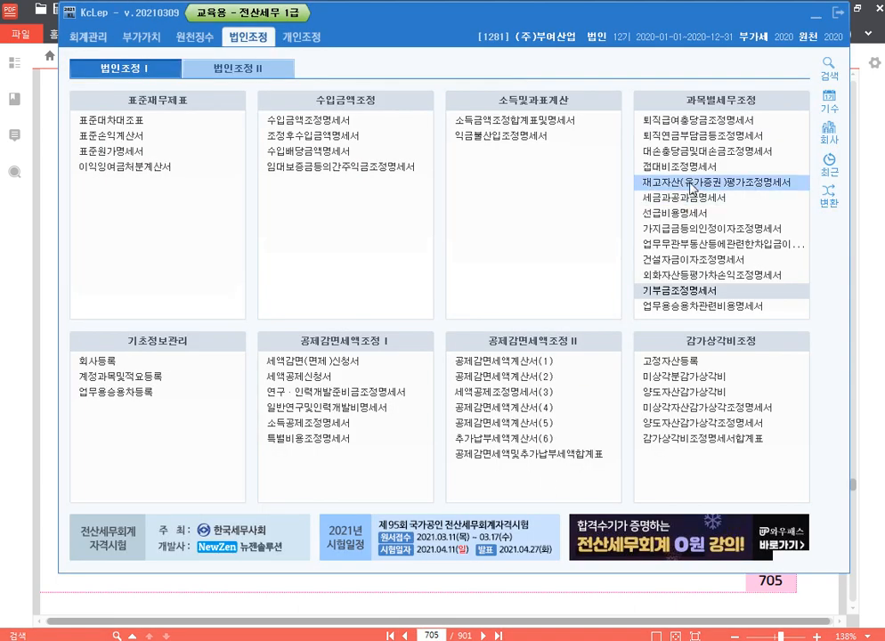
pyautogui.click(829, 132)
pyautogui.write('1285')
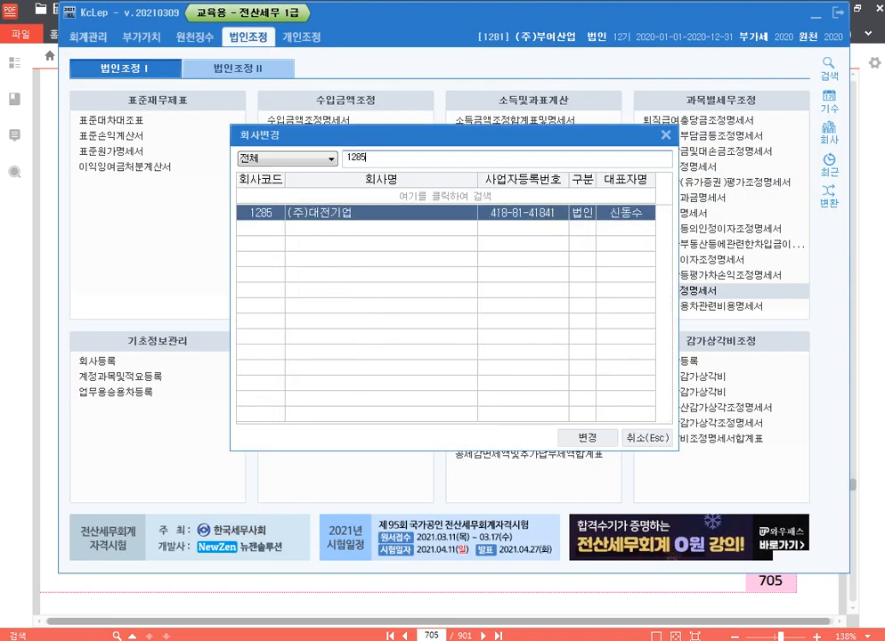
pyautogui.press('Return')
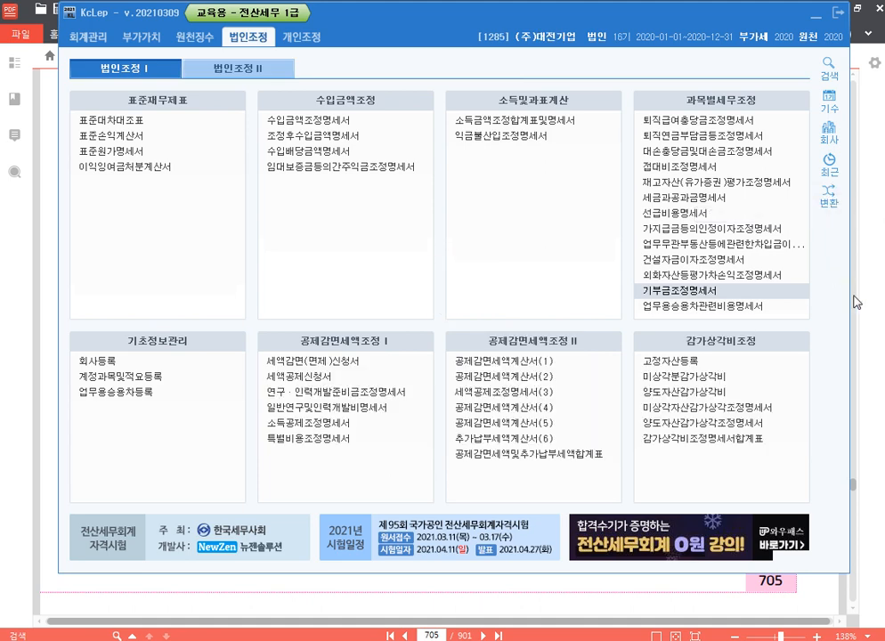
# Step: Return to the exam PDF, review the 2019 법인세과세표준및세액조정계산서 on page 705 and temporarily box its 기부금한도초과액 line
pyautogui.click(880, 299)
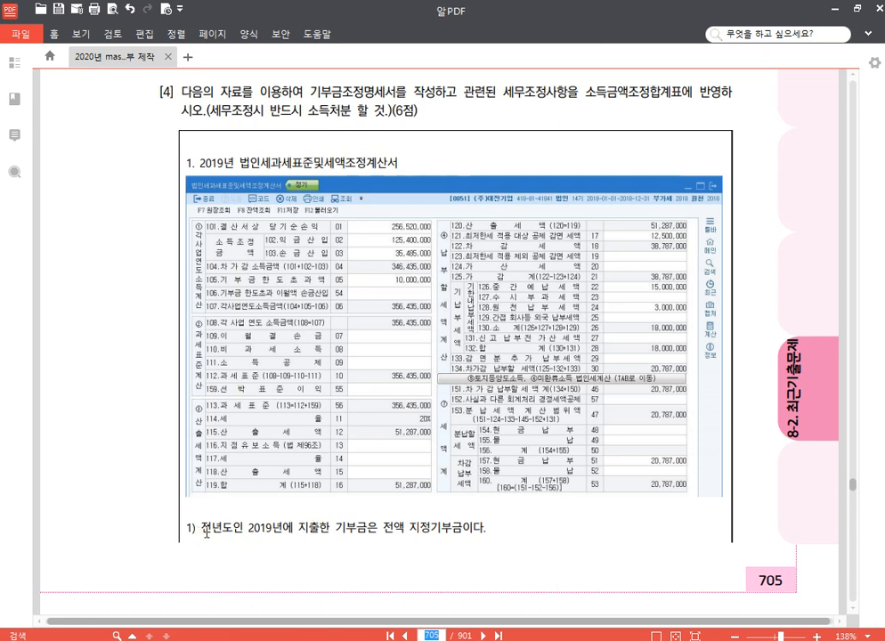
pyautogui.scroll(-2, 218, 533)
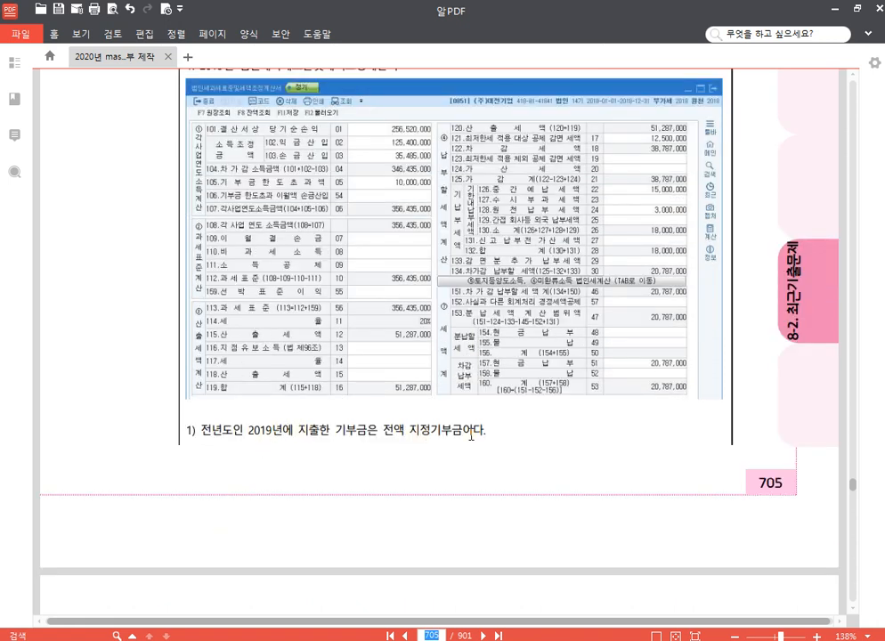
pyautogui.click(386, 175)
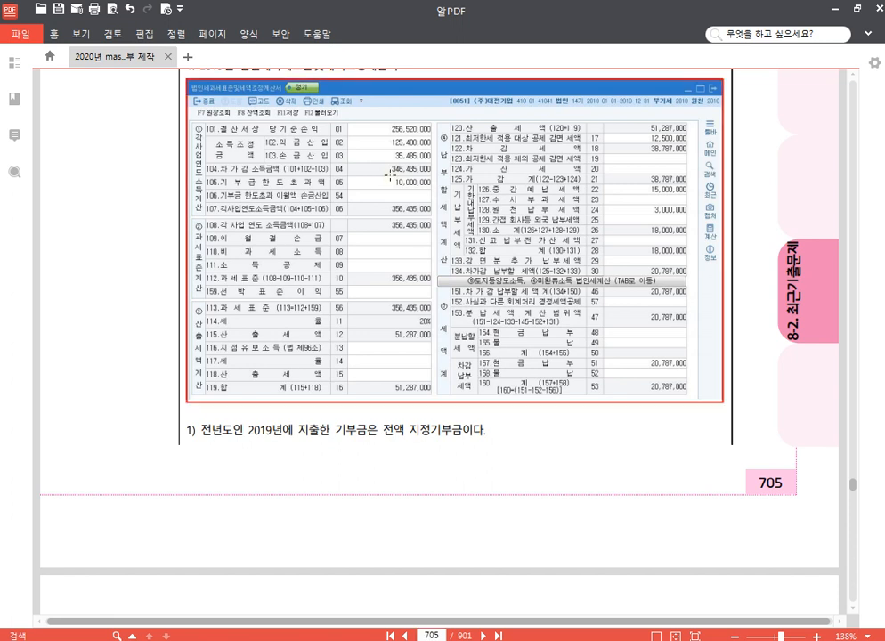
pyautogui.click(758, 214)
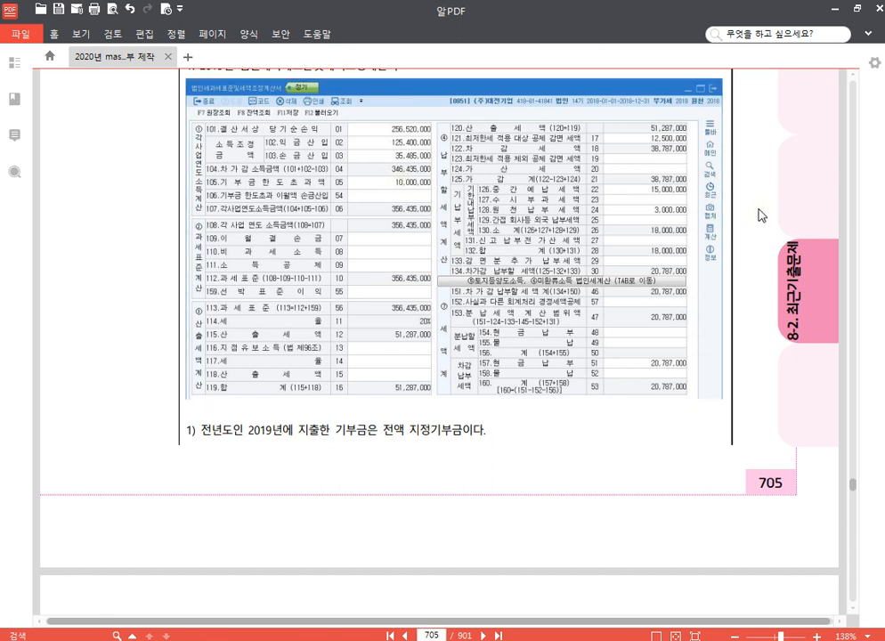
pyautogui.hotkey('ctrl', '2')
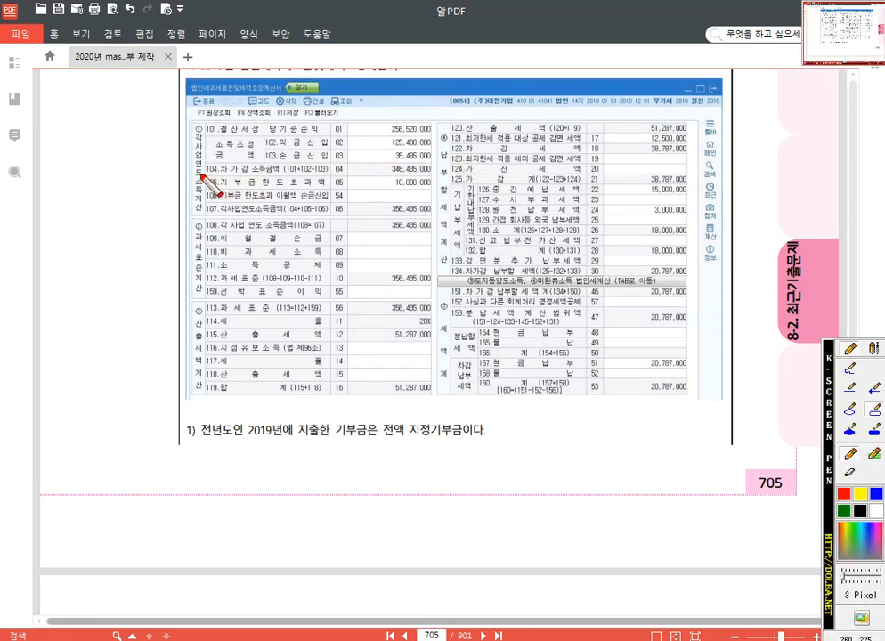
pyautogui.moveTo(203, 167); pyautogui.dragTo(438, 190)
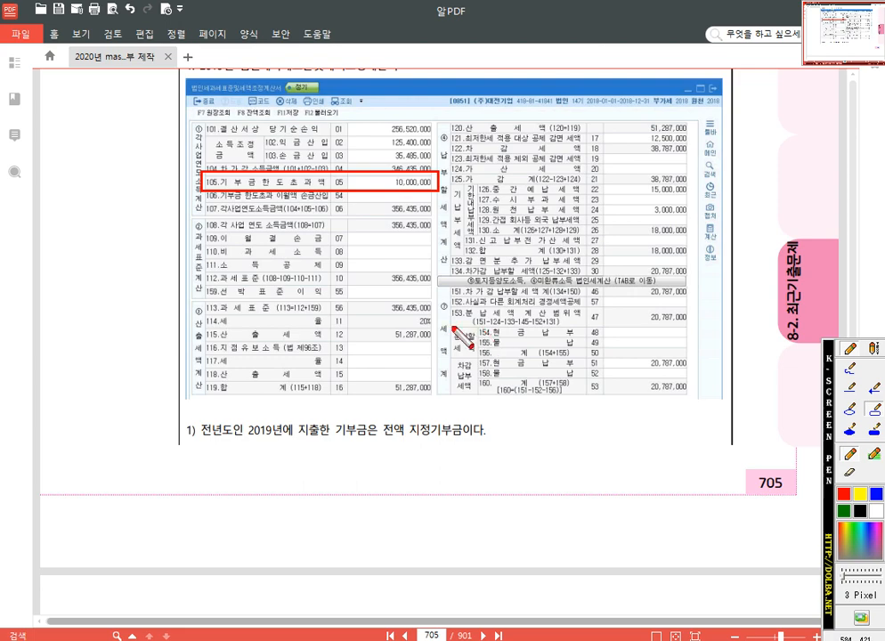
pyautogui.press('Escape')
# Step: Review the 2020 donation and income data on page 706 and underline the word 제외한 in the 세무조정사항 note
pyautogui.scroll(-6, 428, 496)
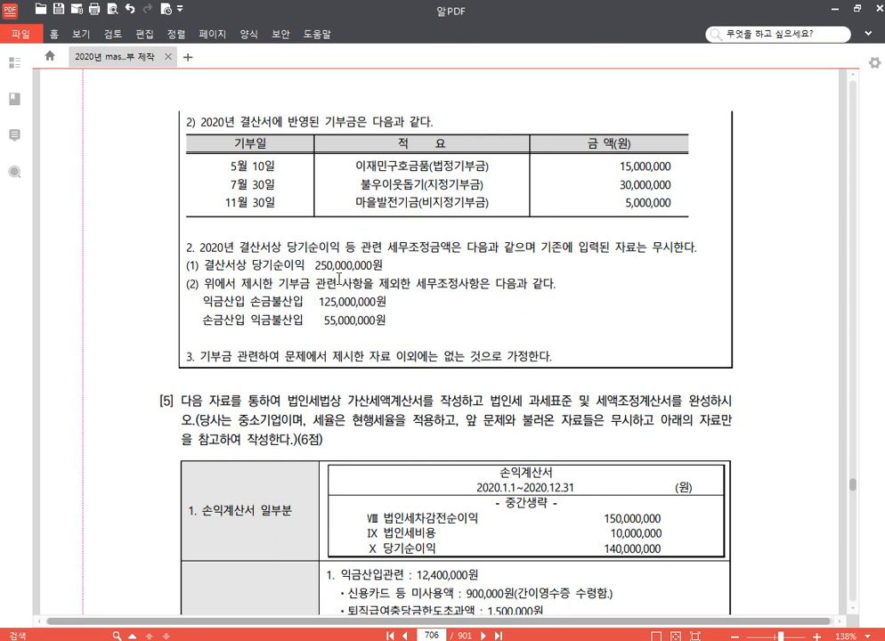
pyautogui.moveTo(378, 285); pyautogui.dragTo(412, 283)
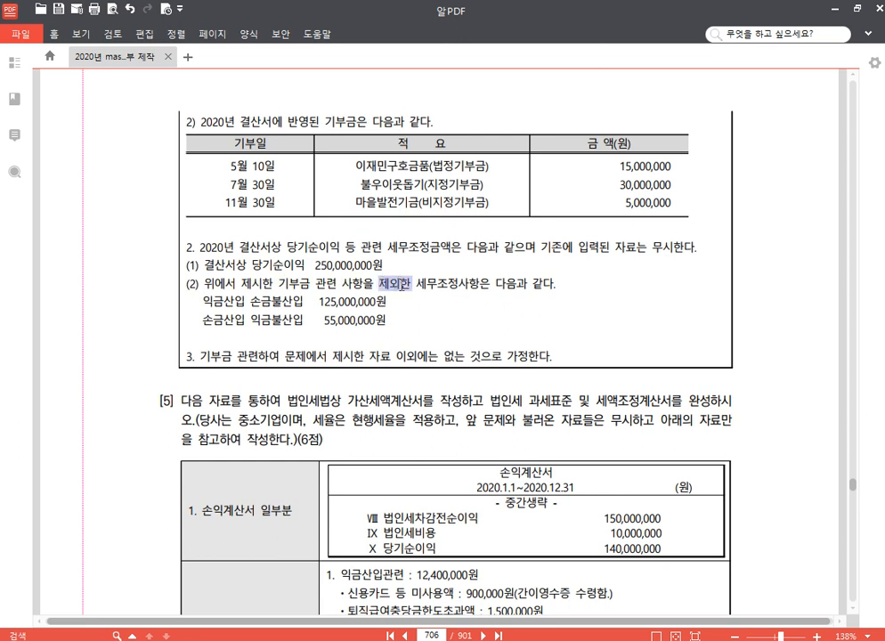
pyautogui.click(428, 202)
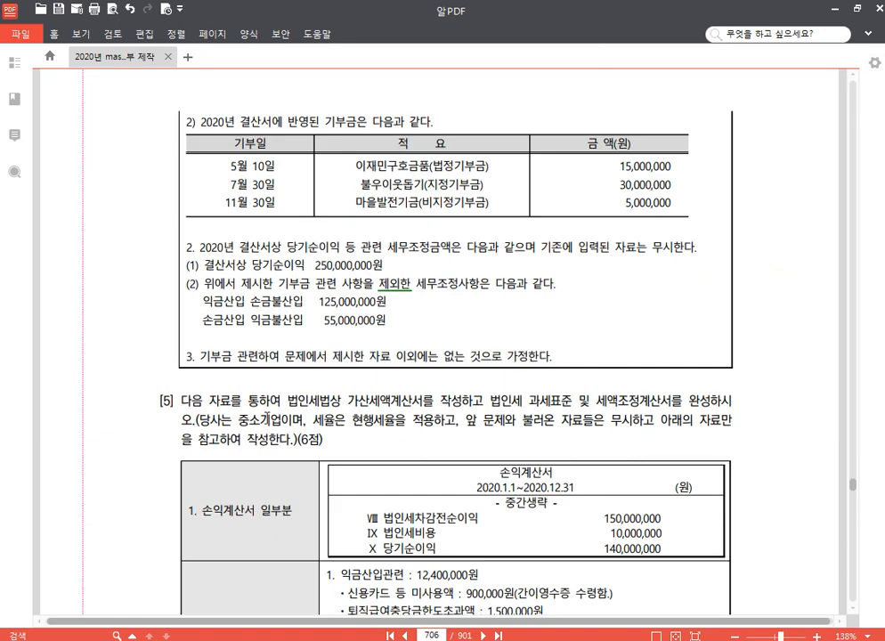
pyautogui.scroll(2, 437, 250)
pyautogui.scroll(-2, 387, 441)
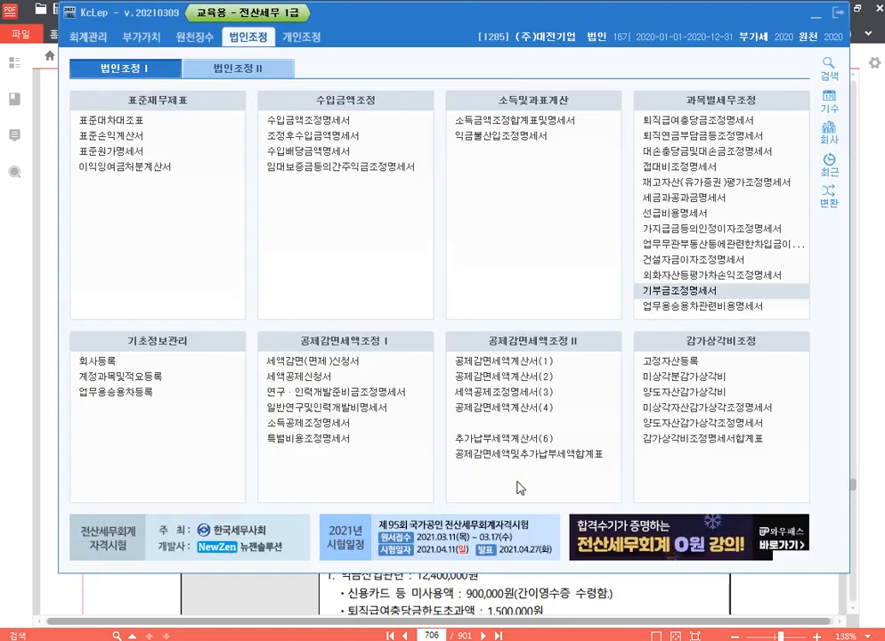
# Step: Switch to KcLep, open the 기부금조정명세서 for 1285 and load the donation entries from the ledger
pyautogui.hotkey('alt', 'Tab')
pyautogui.click(694, 294)
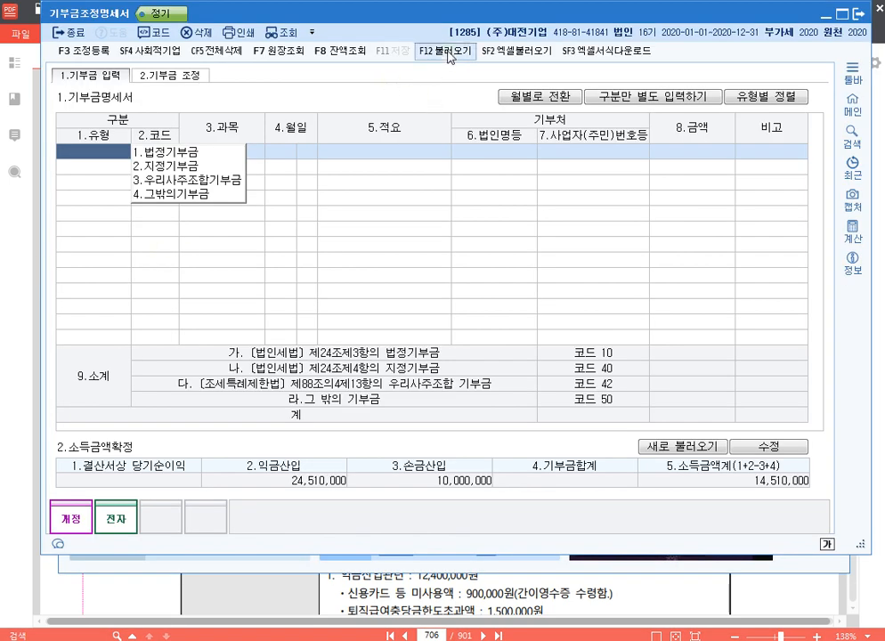
pyautogui.click(331, 51)
pyautogui.click(569, 323)
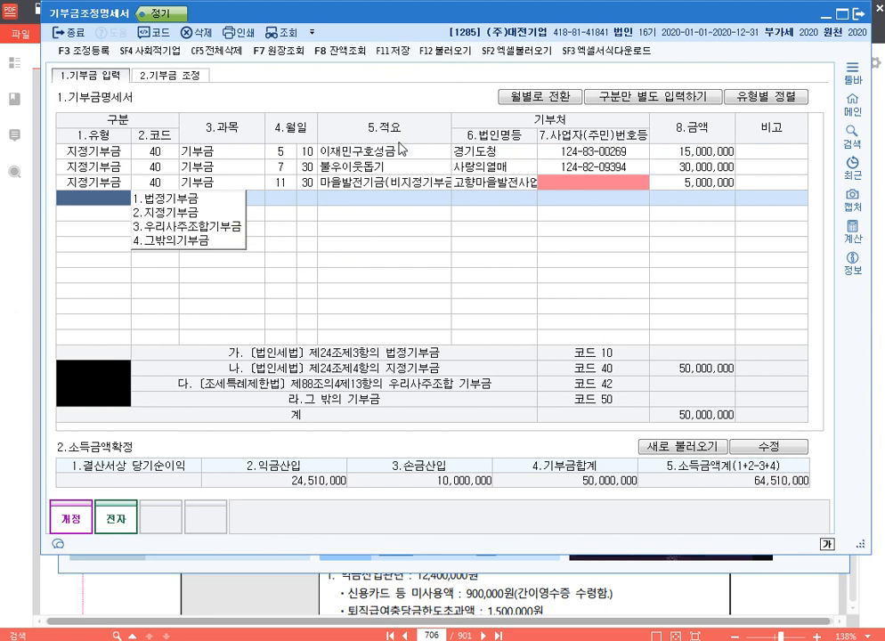
# Step: Change the type of the 5/10 이재민구호성금 entry to 법정기부금 and of the 11/30 마을발전기금 entry to 그밖의기부금
pyautogui.click(89, 151)
pyautogui.click(156, 154)
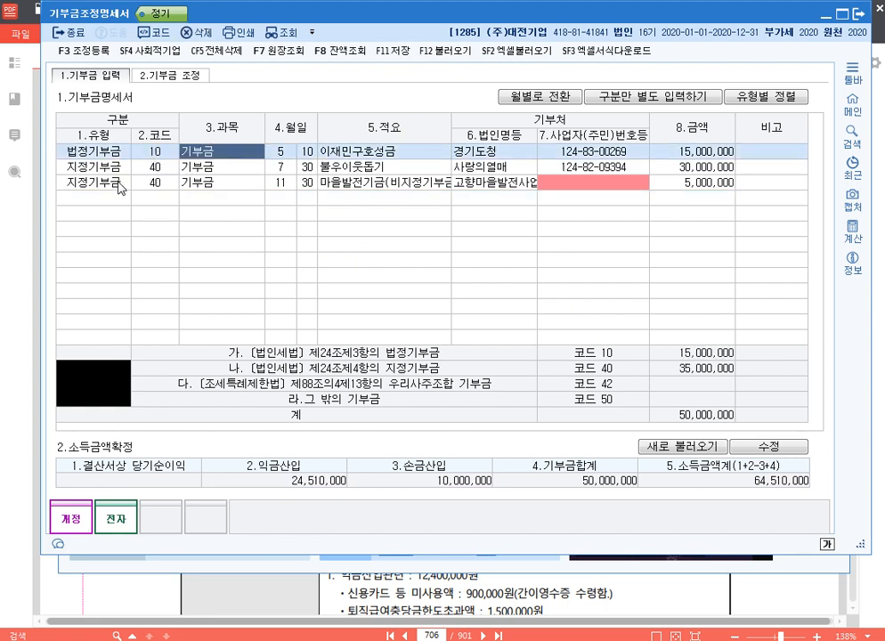
pyautogui.click(105, 187)
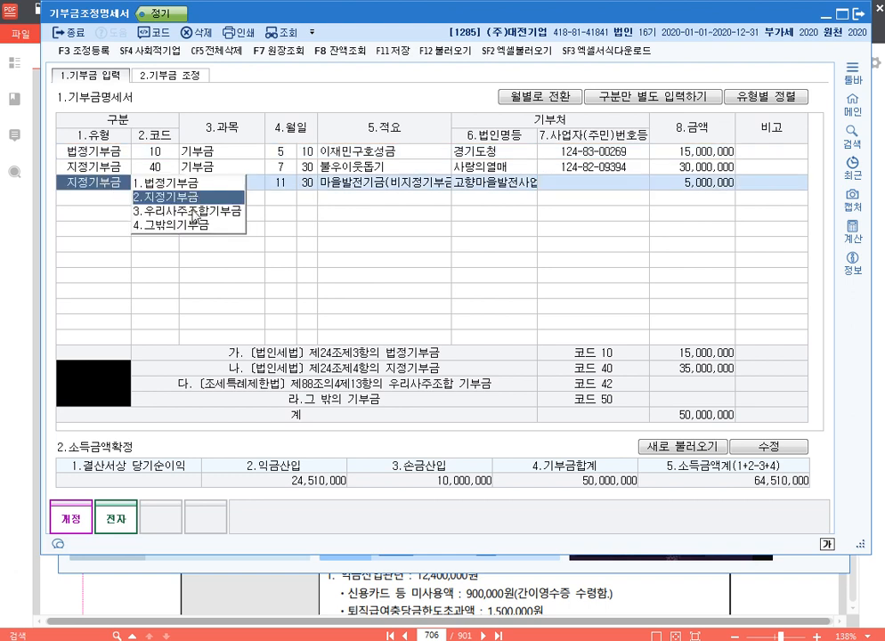
pyautogui.click(124, 225)
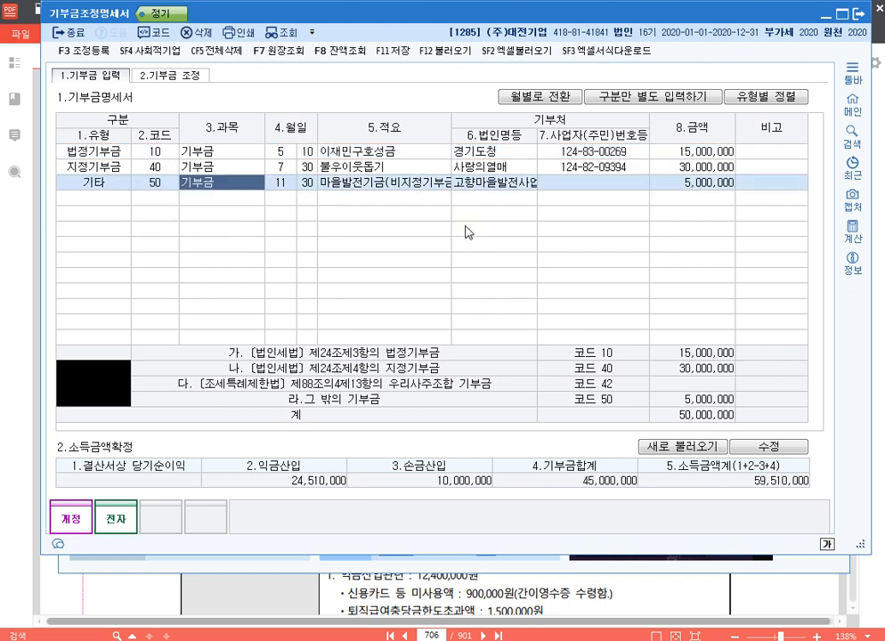
# Step: In 조정등록, directly add 마을발전기금 for 5,000,000 under 익금산입 및 손금불산입 with disposition 기타사외유출
pyautogui.click(78, 51)
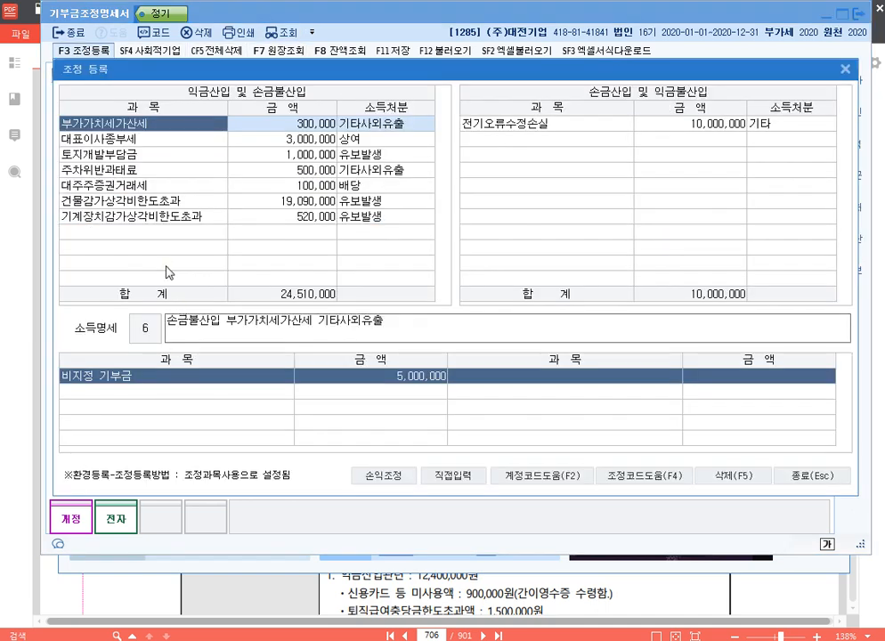
pyautogui.click(166, 233)
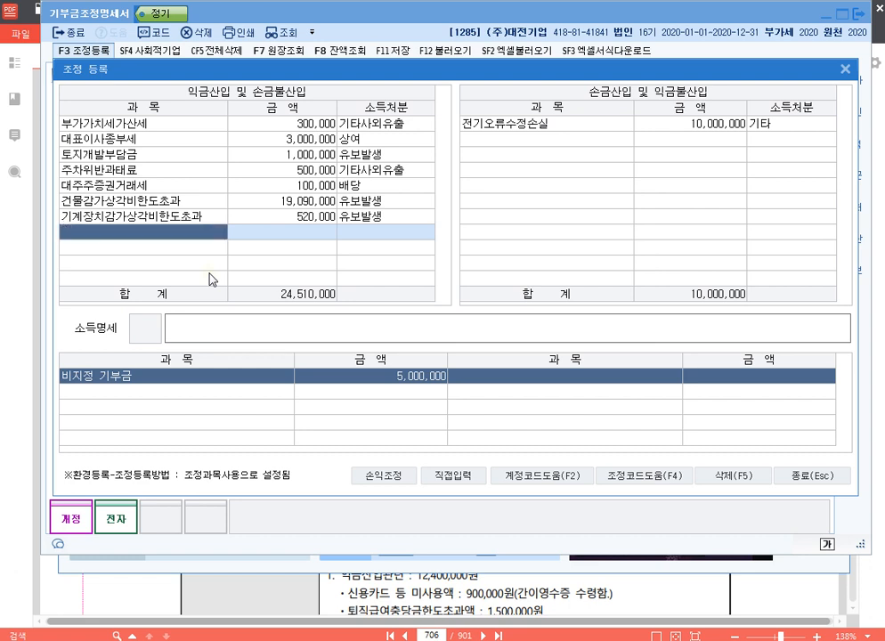
pyautogui.click(453, 476)
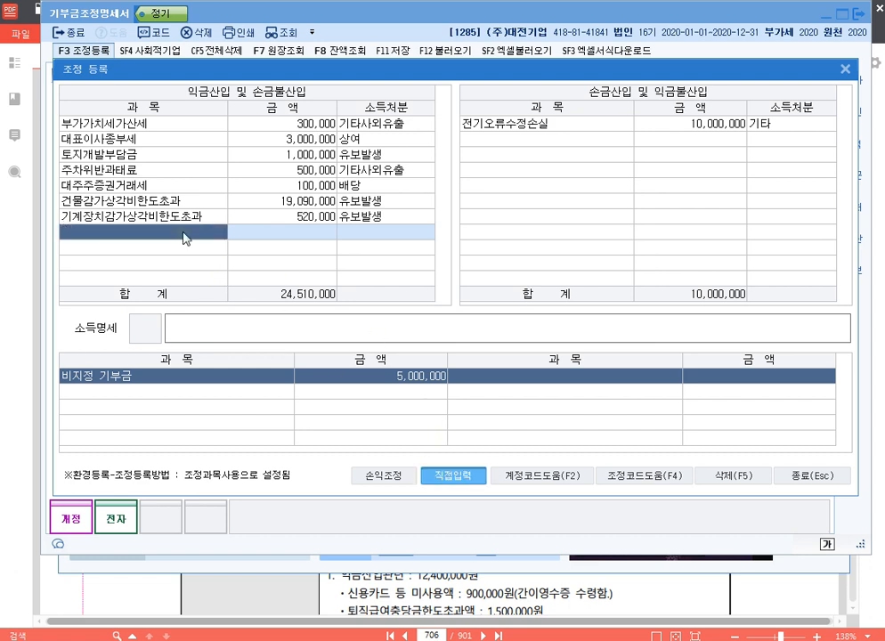
pyautogui.write('마을발전기')
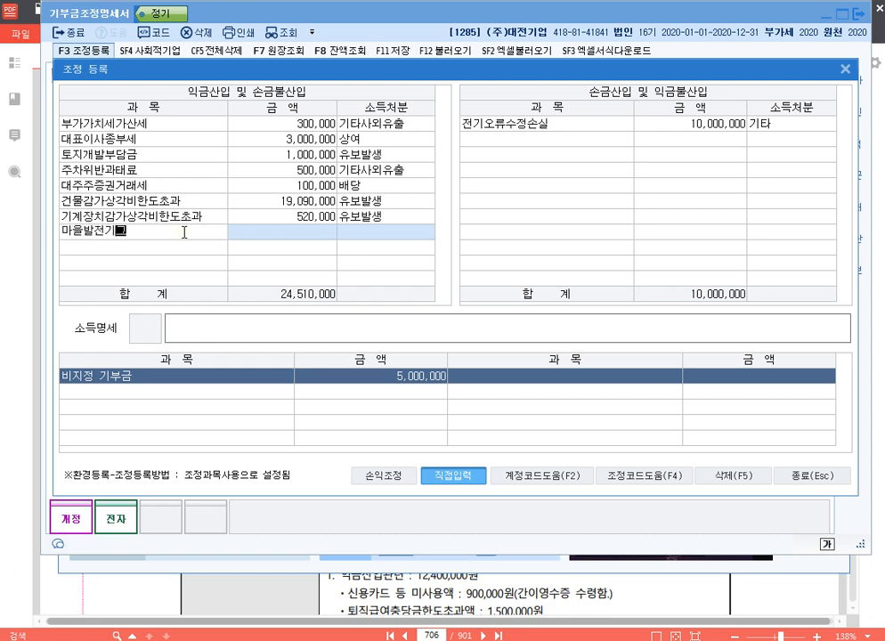
pyautogui.write('금')
pyautogui.press('Return')
pyautogui.write('5000000')
pyautogui.press('Return')
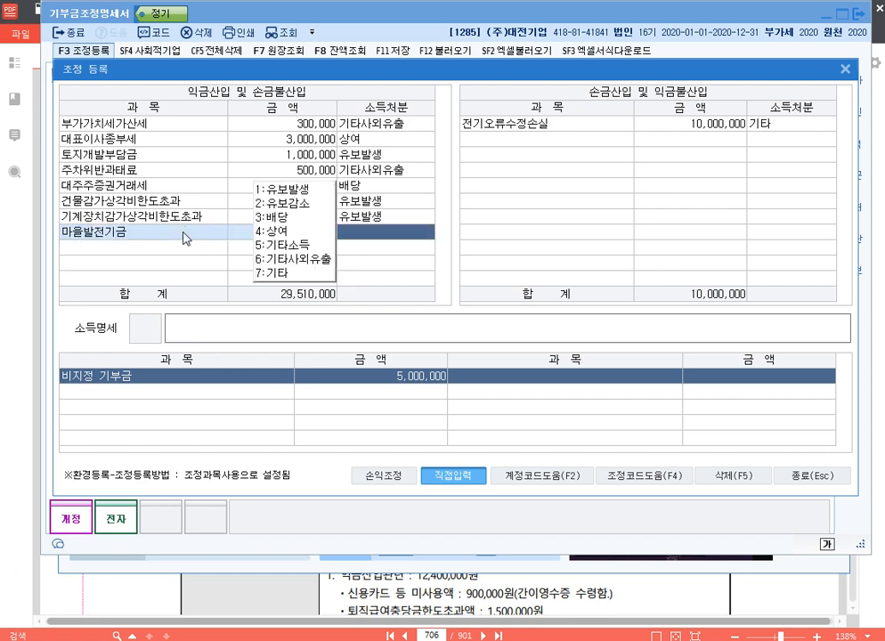
pyautogui.write('6')
pyautogui.press('Return')
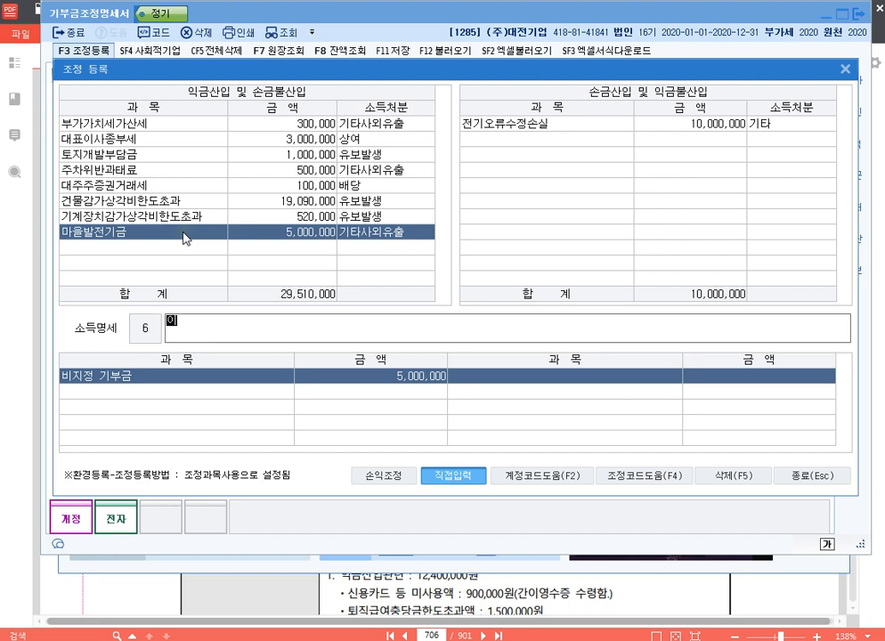
# Step: Enter the 소득명세 text 손금불산입 마을발전기금 기타사외유출 for the new adjustment and leave 조정등록
pyautogui.write('손금불산입 마')
pyautogui.write('을발전기금')
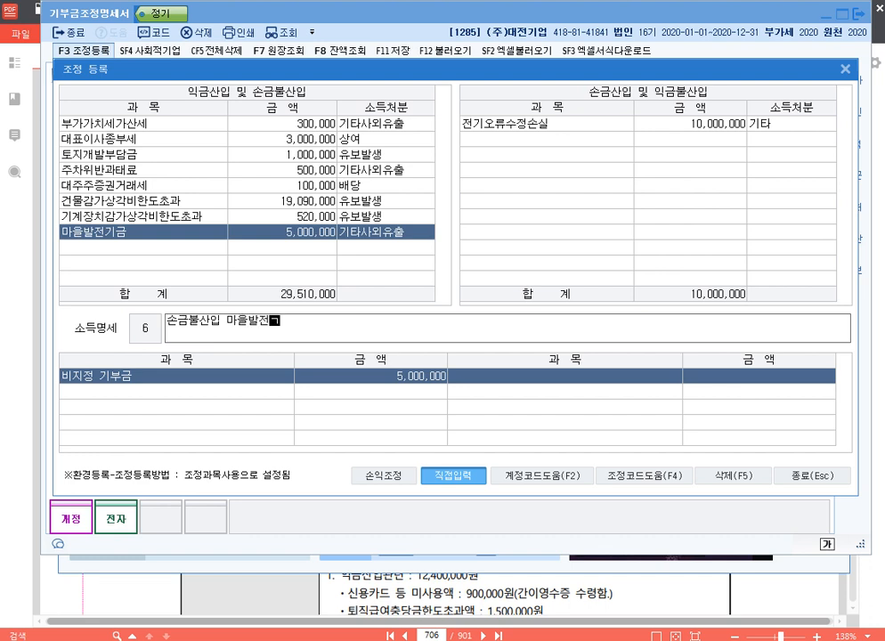
pyautogui.write(' 기타사외유출')
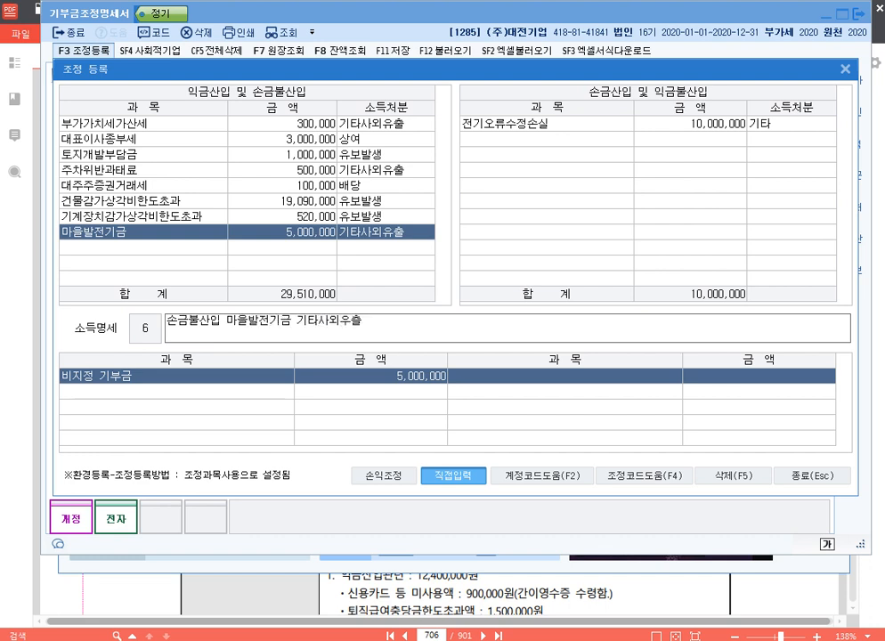
pyautogui.press('BackSpace')
pyautogui.press('BackSpace')
pyautogui.write('유출')
pyautogui.press('Return')
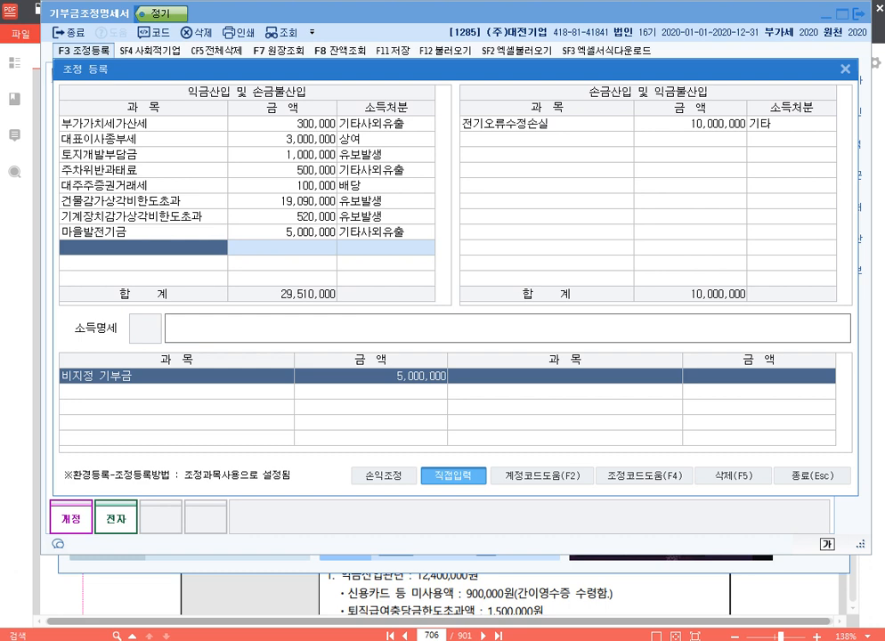
pyautogui.click(830, 485)
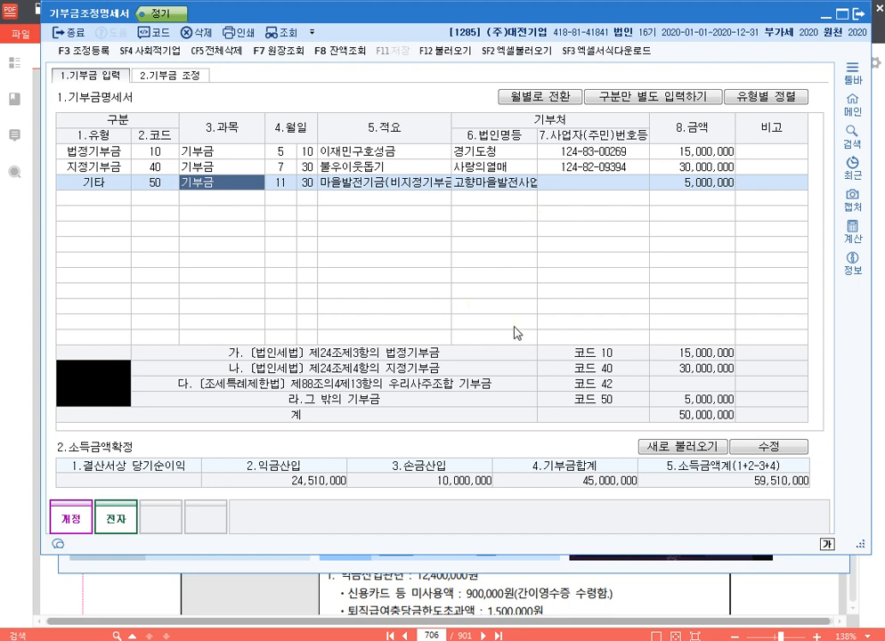
# Step: In 소득금액확정, override 당기순이익 with 250,000,000, 익금산입 with 130,000,000 and 손금산입 with 55,000,000, and end the editing
pyautogui.click(750, 449)
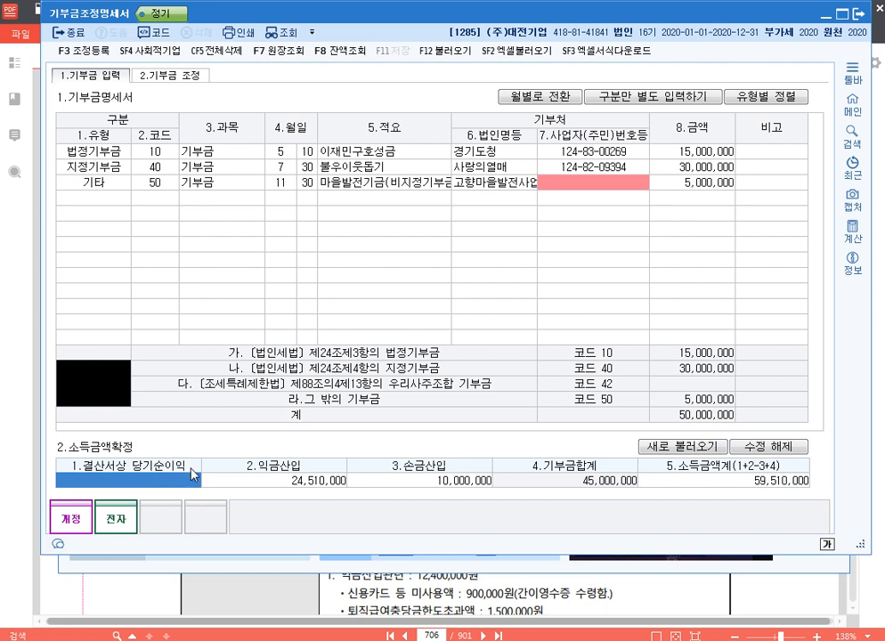
pyautogui.write('250000000')
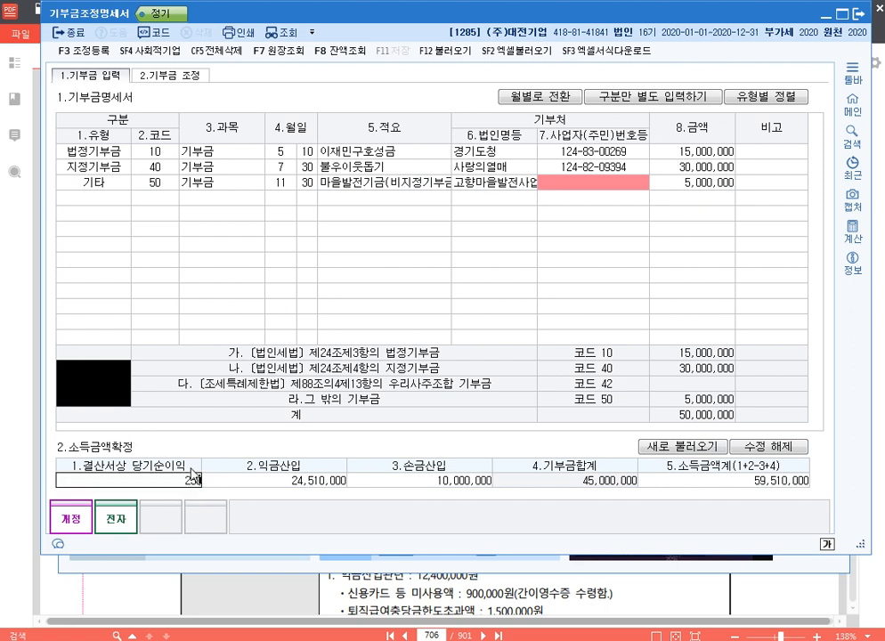
pyautogui.press('Return')
pyautogui.write('130000000')
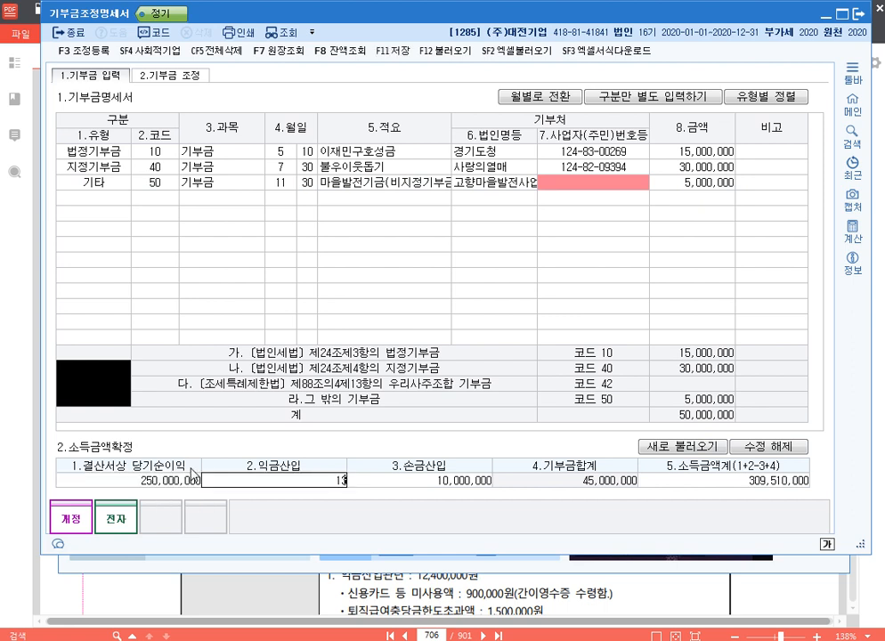
pyautogui.press('Return')
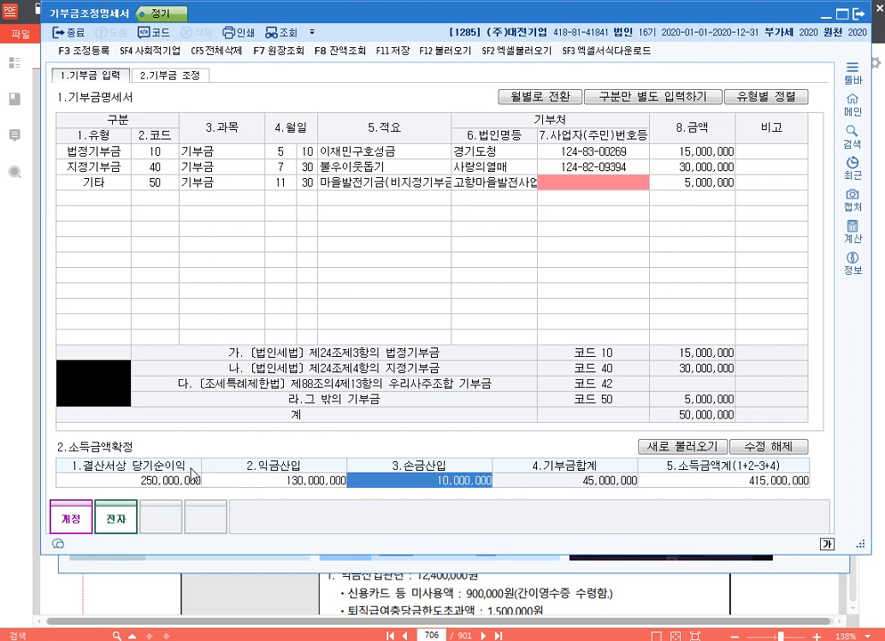
pyautogui.write('55000000')
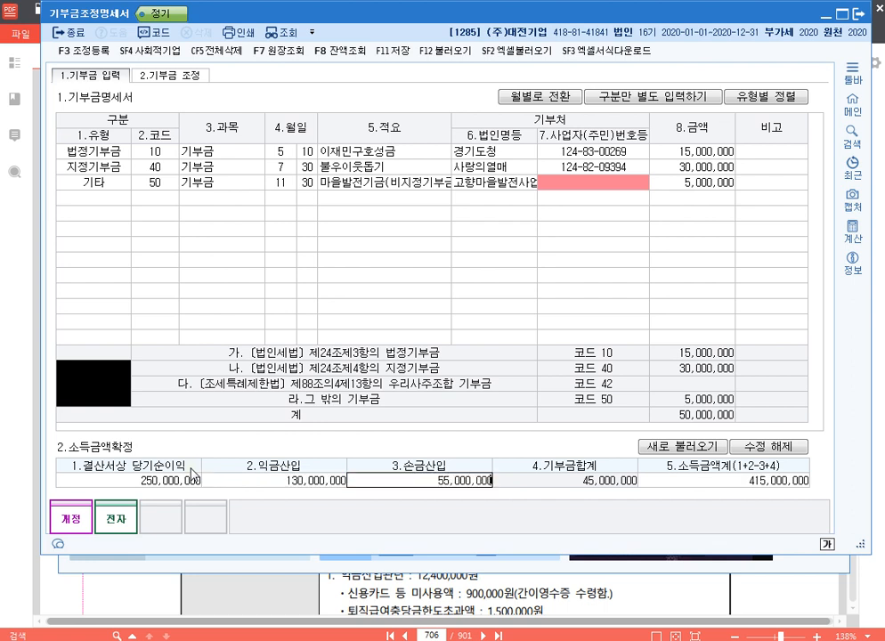
pyautogui.press('Return')
pyautogui.press('Return')
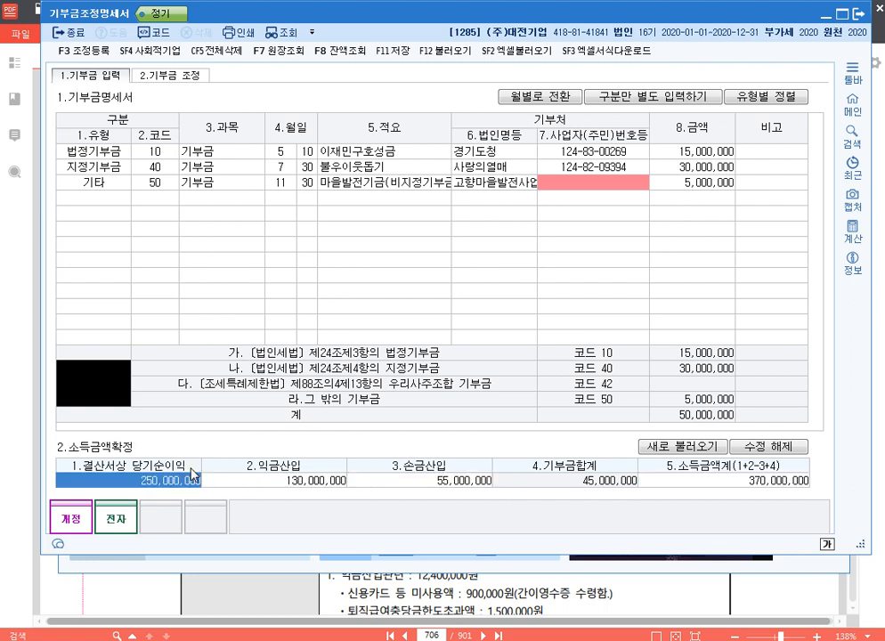
pyautogui.click(776, 447)
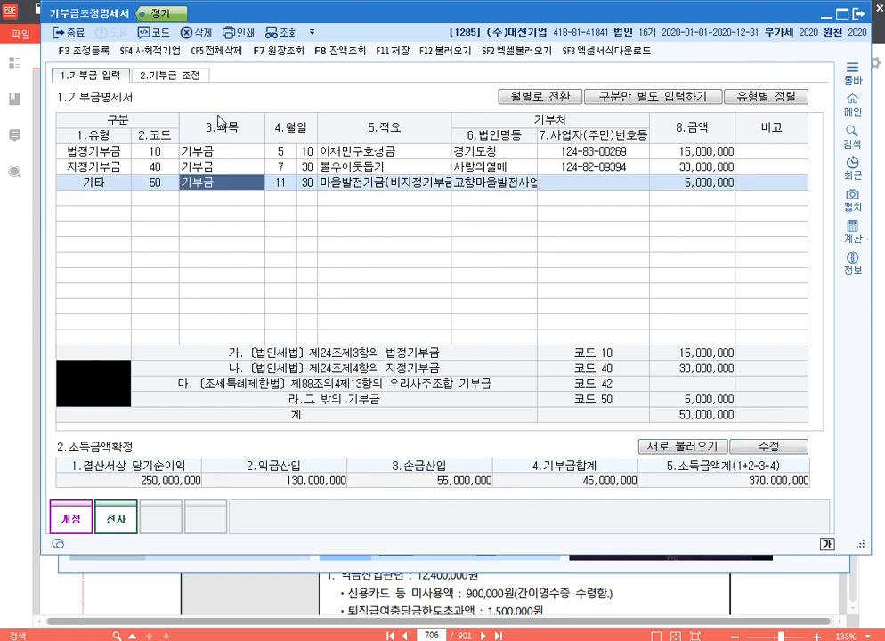
# Step: In the 기부금 조정 part, add a 2019 carryforward row for 지정기부금 with 한도초과 손금불산입액 of 10,000,000
pyautogui.click(187, 78)
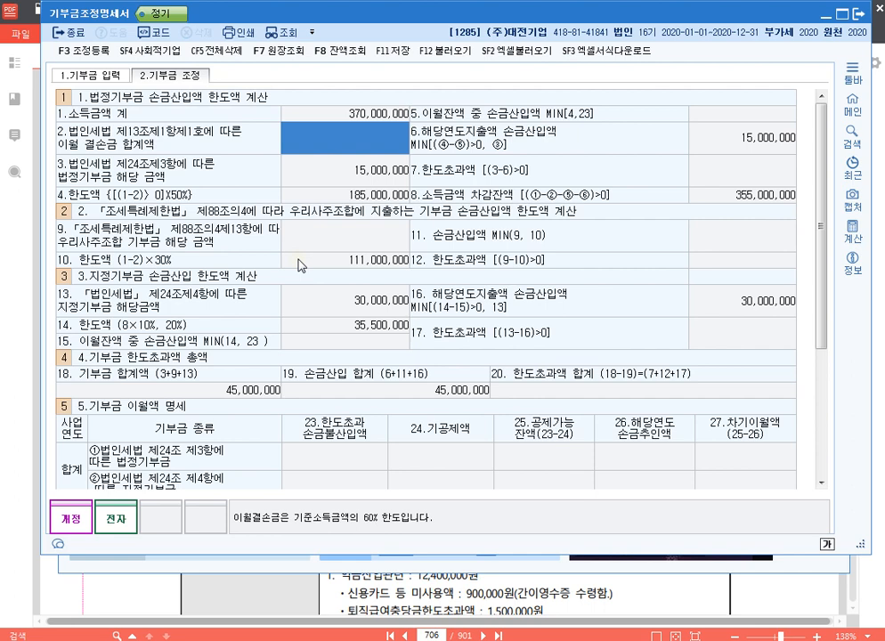
pyautogui.scroll(-5, 299, 265)
pyautogui.click(78, 303)
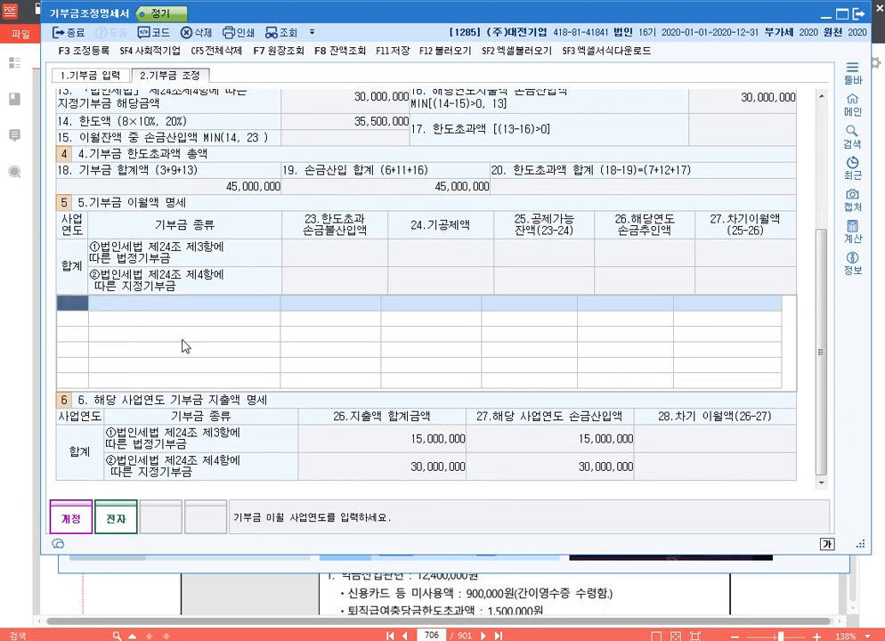
pyautogui.write('2019')
pyautogui.press('Return')
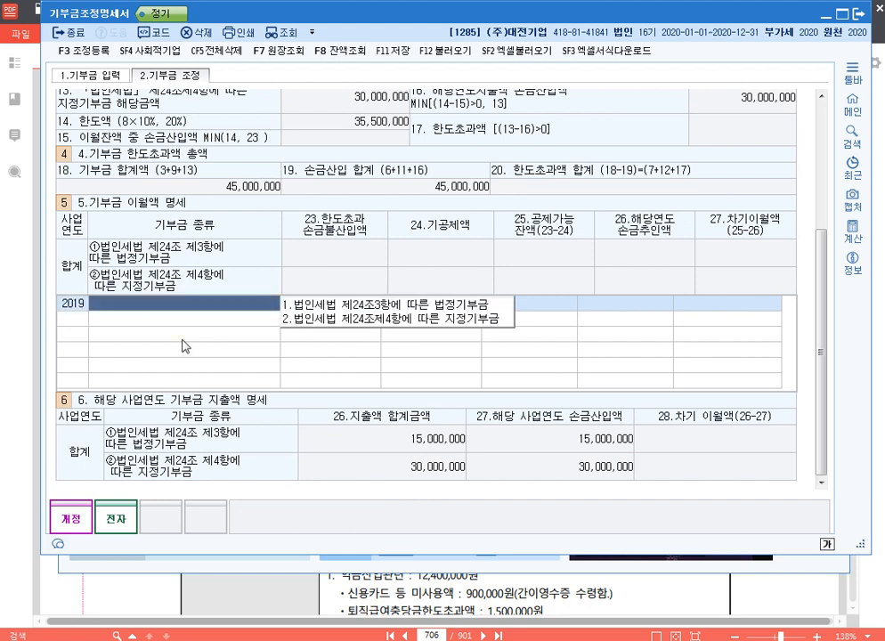
pyautogui.write('2')
pyautogui.press('Return')
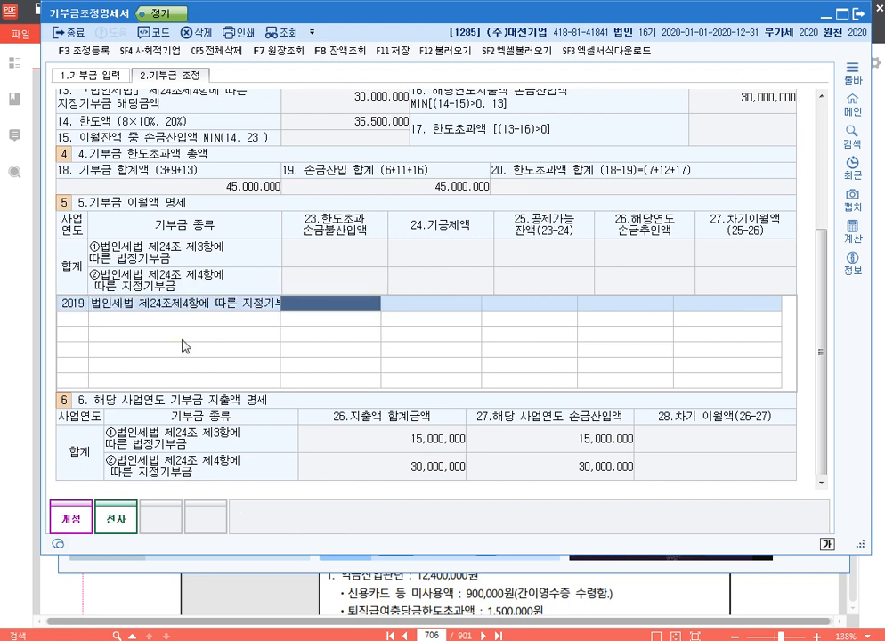
pyautogui.write('10000000')
pyautogui.press('Return')
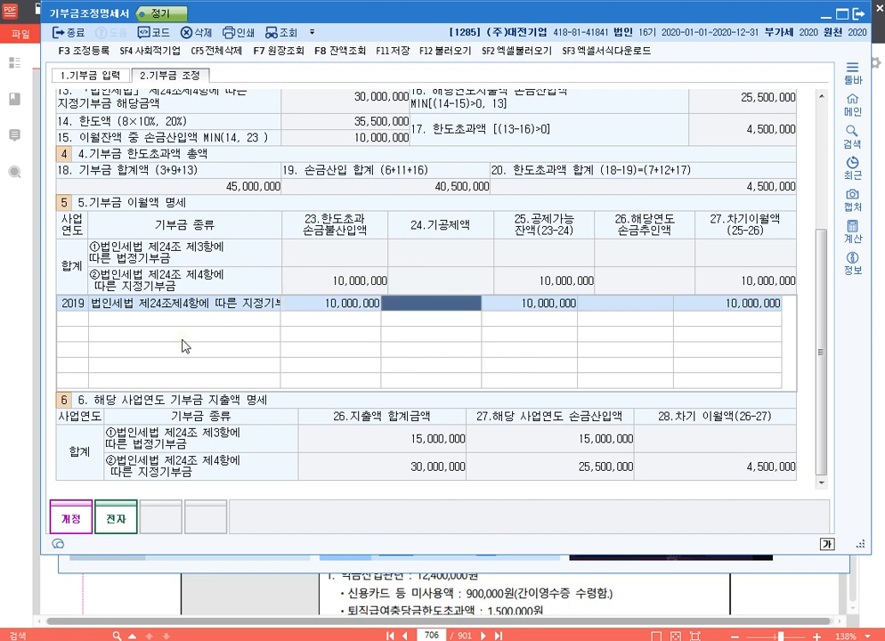
# Step: Set 해당연도 손금추인액 of the 2019 지정기부금 carryforward row to 10,000,000
pyautogui.press('Return')
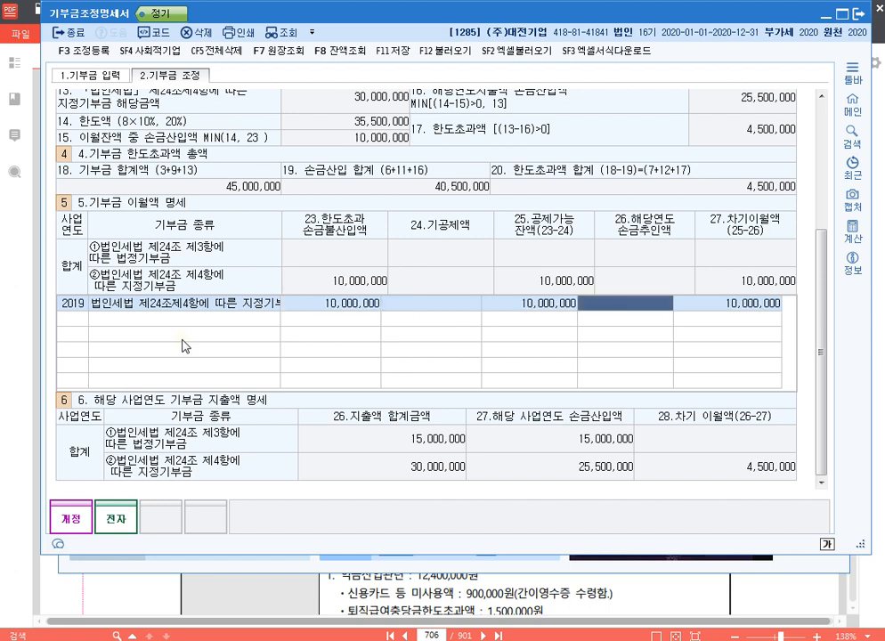
pyautogui.write('10000000')
pyautogui.press('Return')
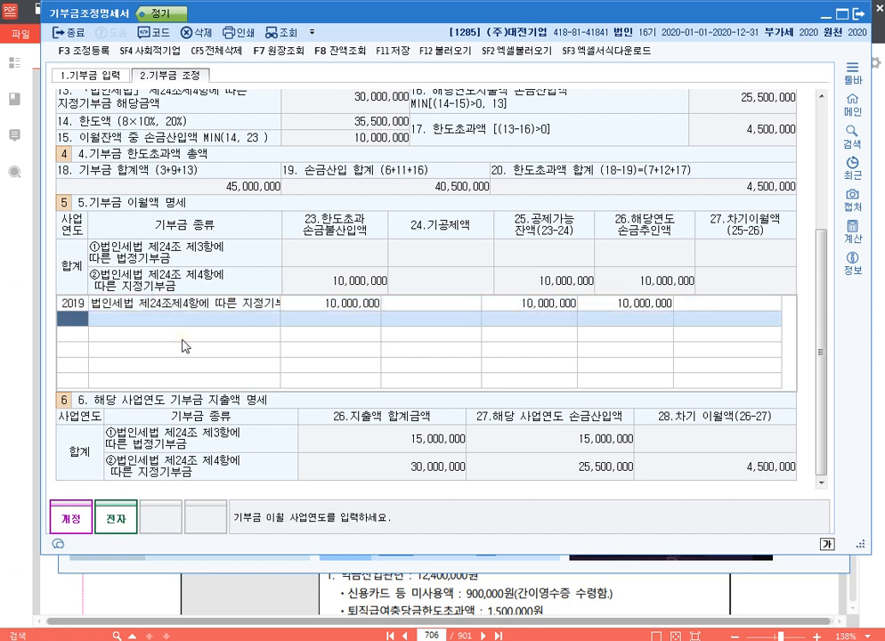
pyautogui.press('Up')
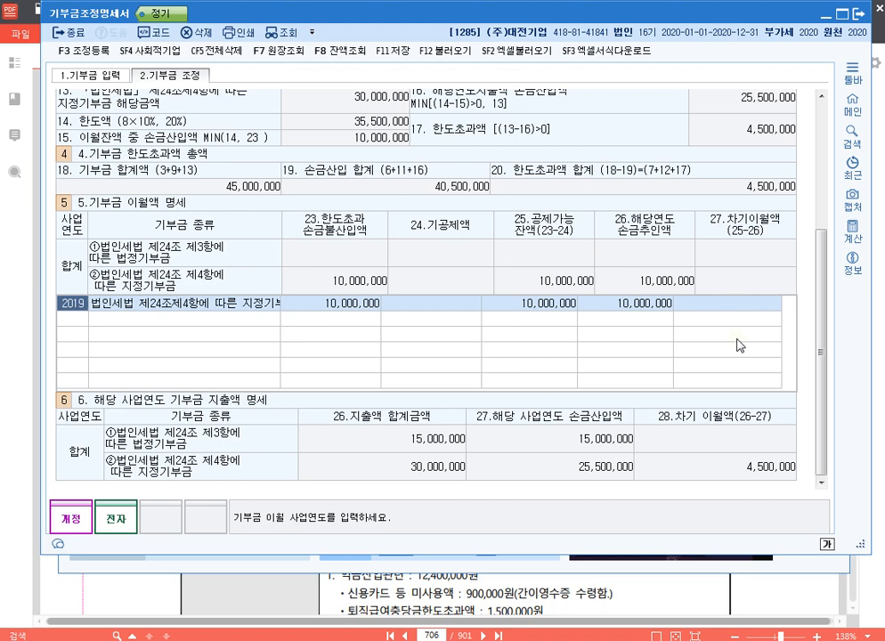
# Step: Switch to the Hangul document and write 1287 beside p.728 in the 기출문제 list
pyautogui.hotkey('alt', 'Tab')
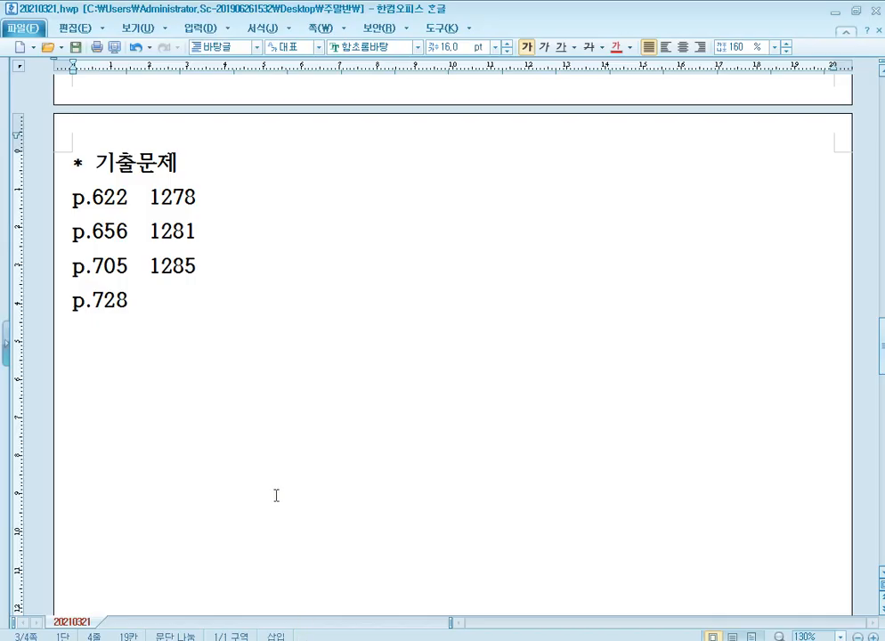
pyautogui.click(168, 298)
pyautogui.write('1287')
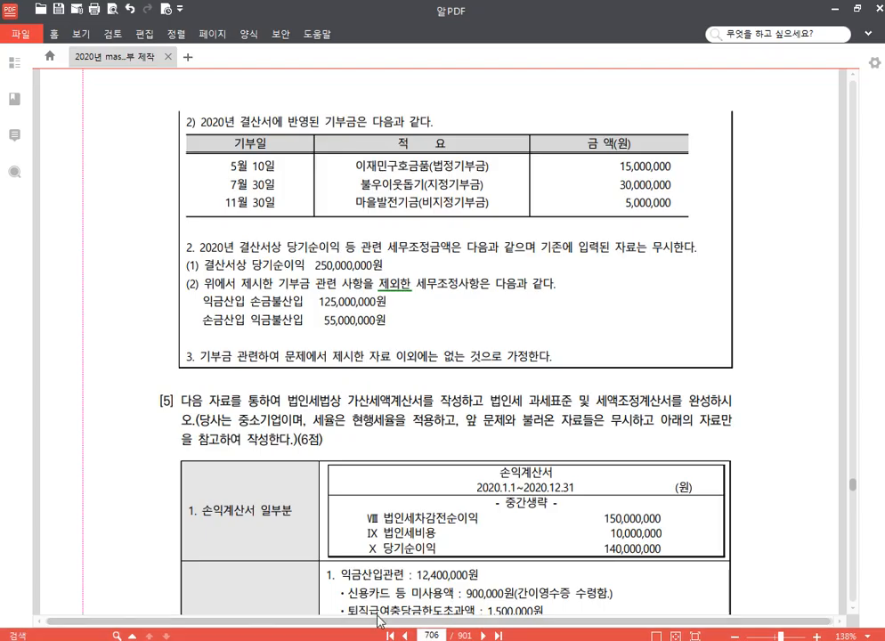
# Step: Switch to the exam PDF and go to page 728
pyautogui.hotkey('alt', 'Tab')
pyautogui.moveTo(442, 636); pyautogui.dragTo(419, 635)
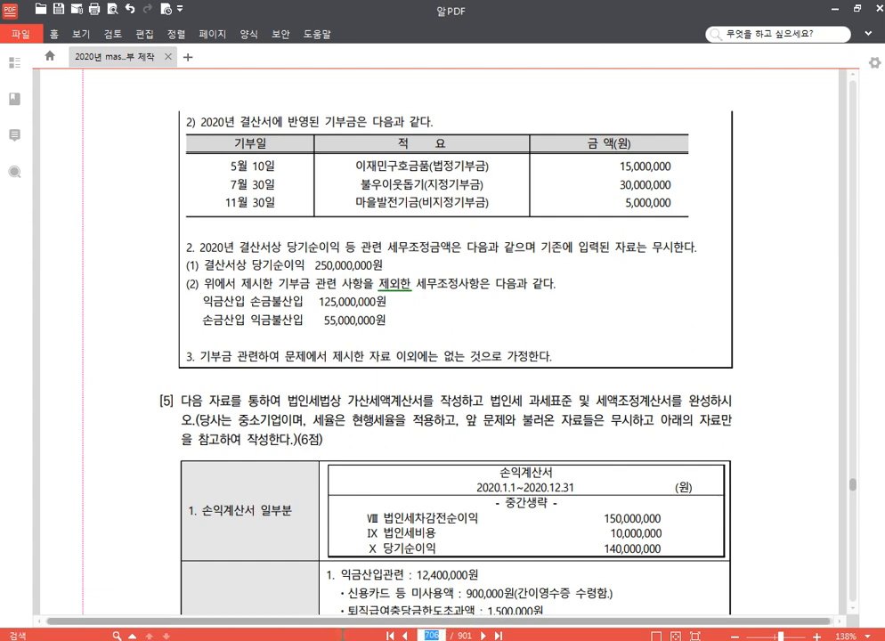
pyautogui.write('728')
pyautogui.press('Return')
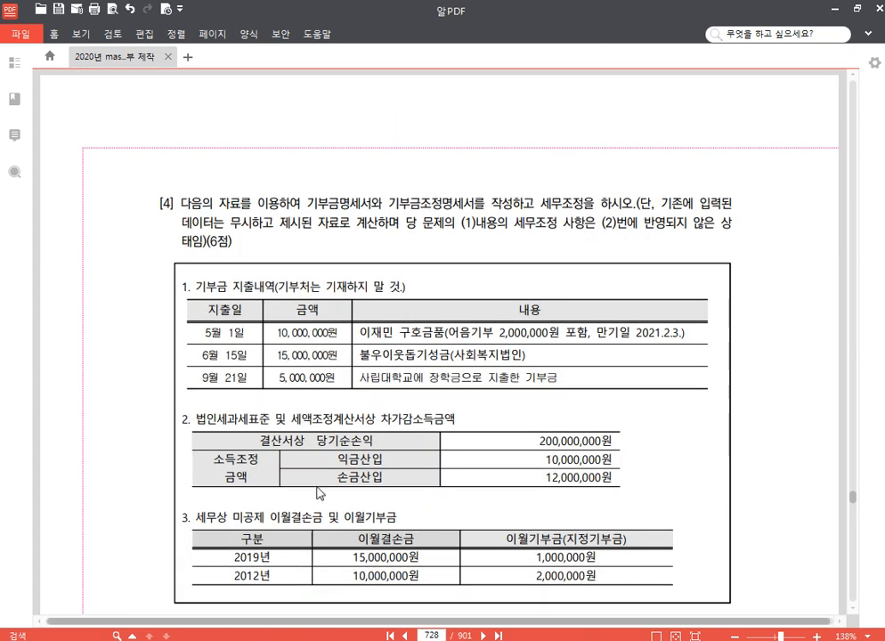
# Step: Switch to KcLep and select company code 1285 as the working company
pyautogui.hotkey('alt', 'Tab')
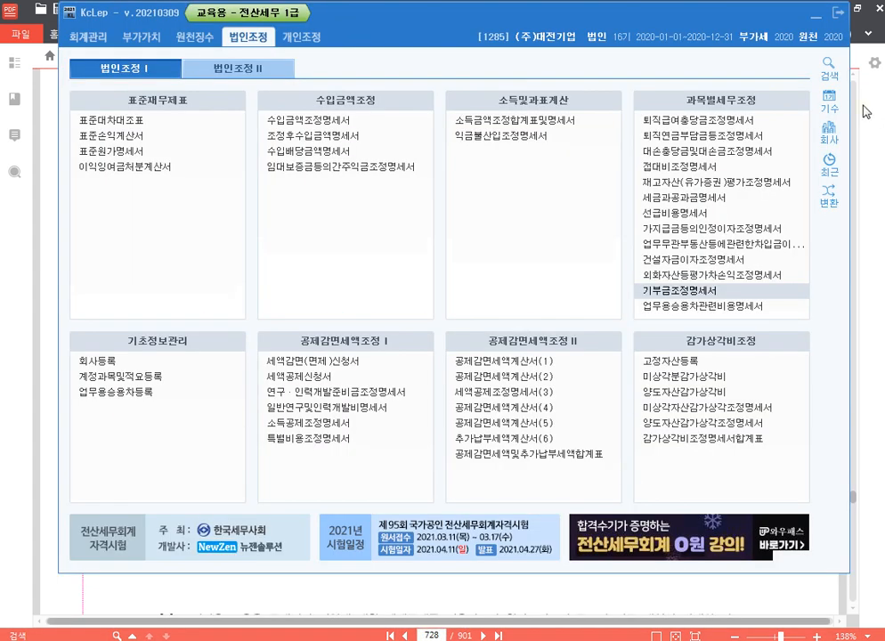
pyautogui.click(829, 134)
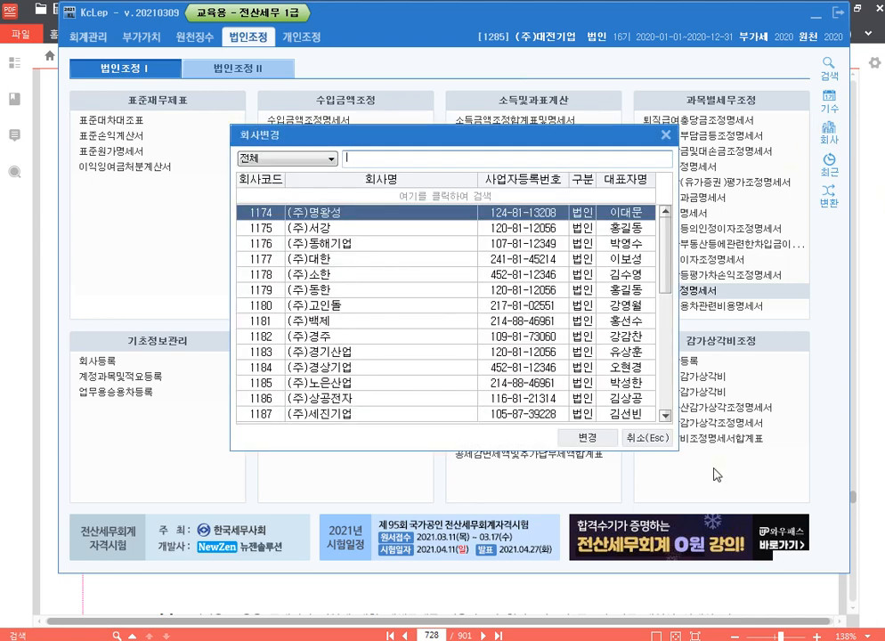
pyautogui.write('1285')
pyautogui.press('Return')
pyautogui.press('Return')
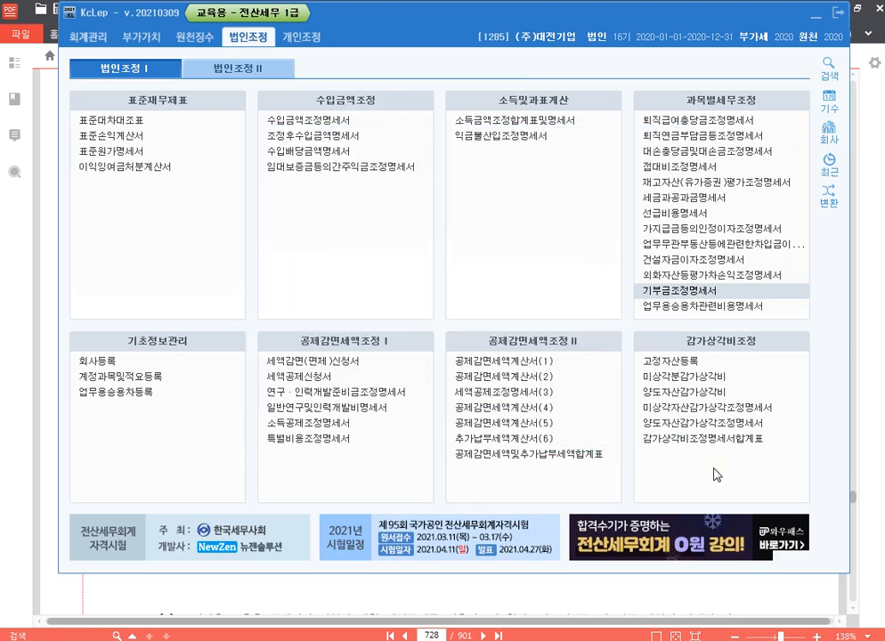
# Step: Return to the exam PDF and review question [4] on page 728: donation spending, income figures, carried-forward losses and donations
pyautogui.hotkey('alt', 'Tab')
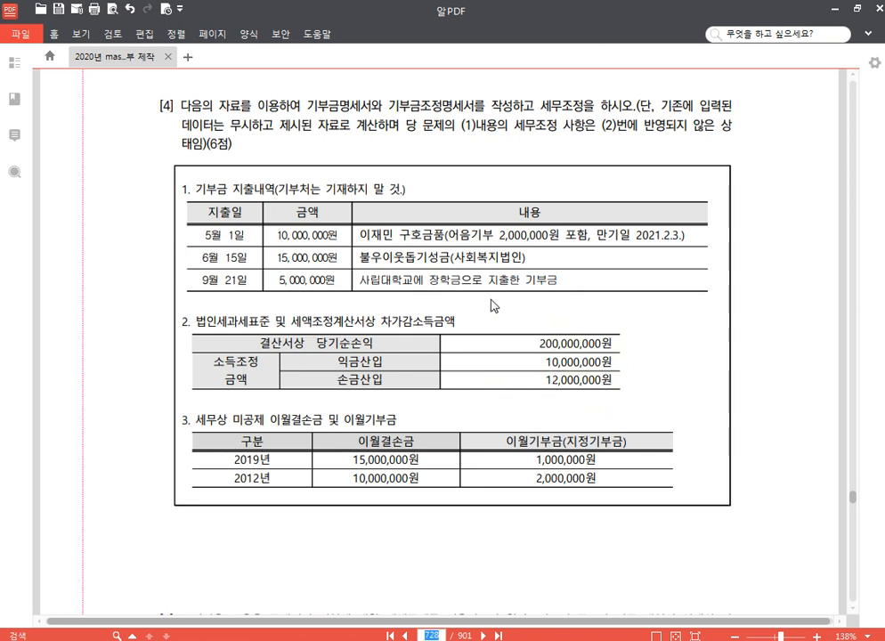
pyautogui.click(374, 236)
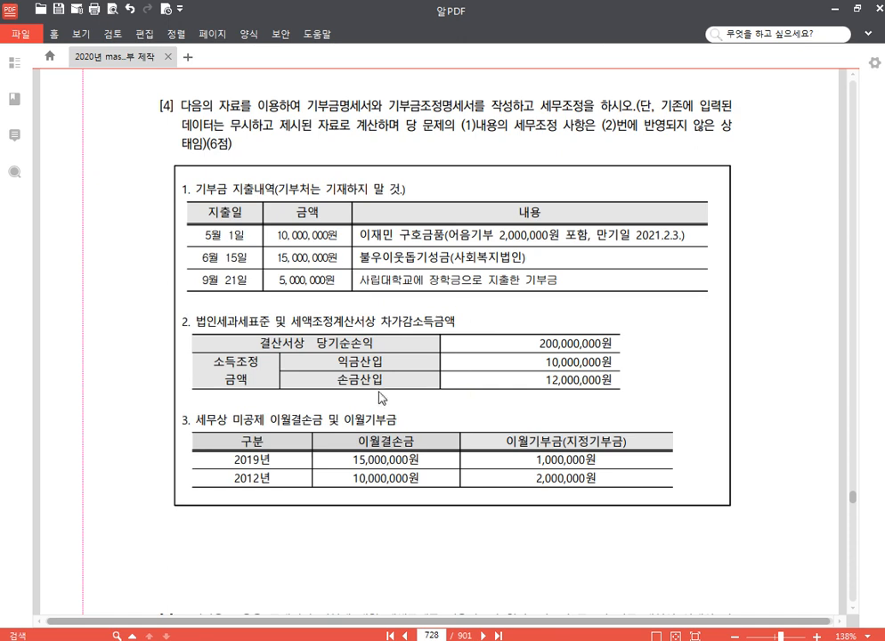
pyautogui.scroll(-3, 488, 339)
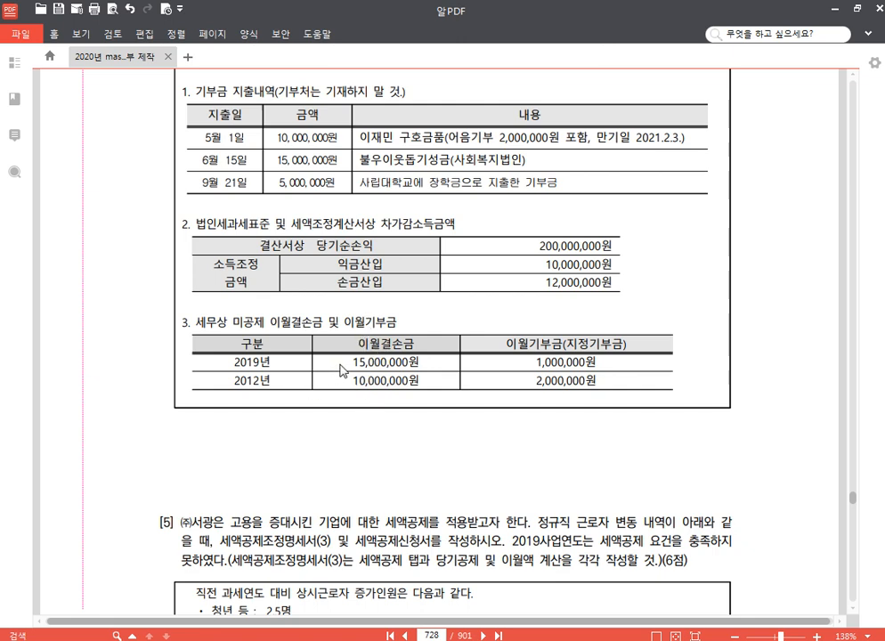
# Step: Strike through the 2012 carried-forward designated donation of 2,000,000원 in the table of question [4]
pyautogui.moveTo(419, 361); pyautogui.dragTo(361, 366)
pyautogui.click(420, 365)
pyautogui.click(354, 361)
pyautogui.moveTo(595, 385); pyautogui.dragTo(533, 387)
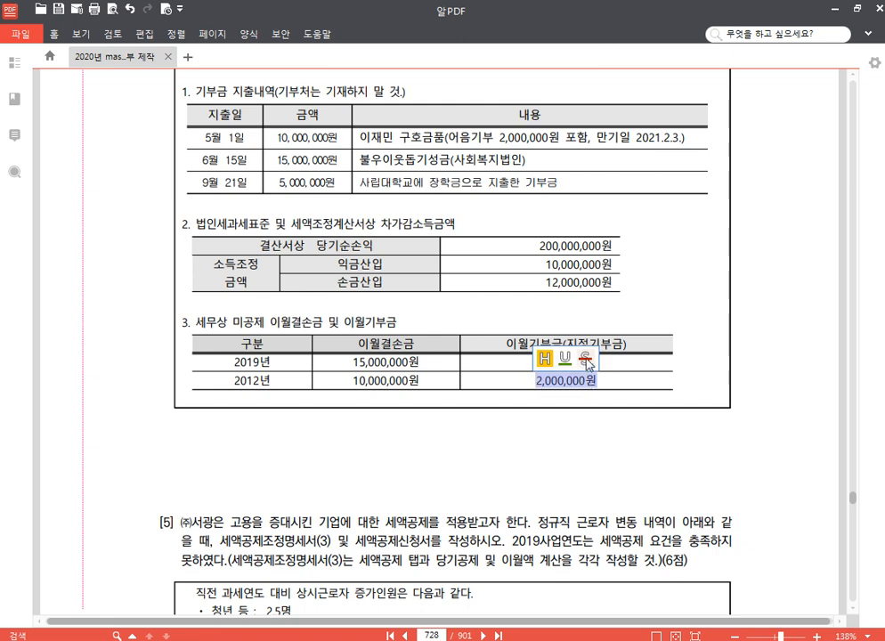
pyautogui.click(586, 359)
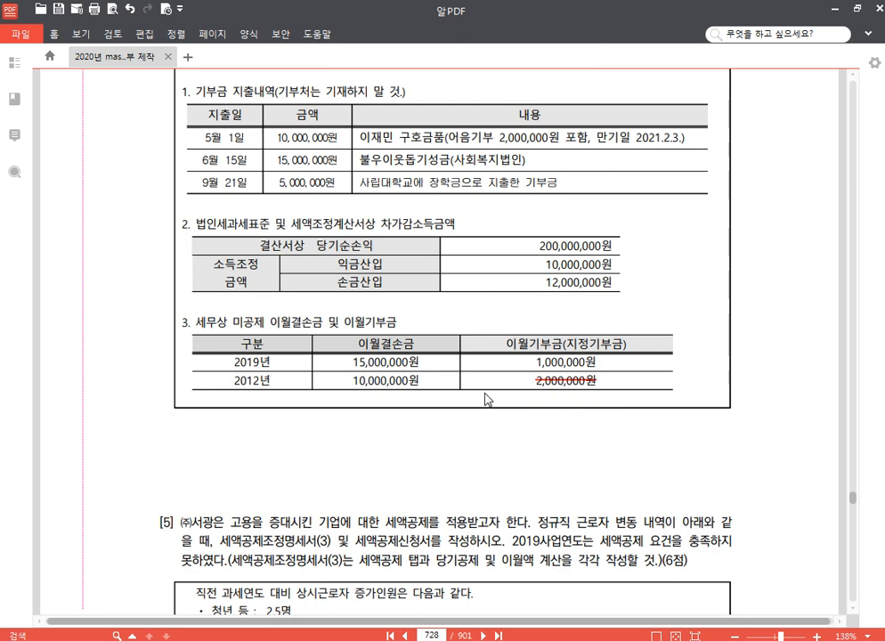
pyautogui.scroll(2, 435, 452)
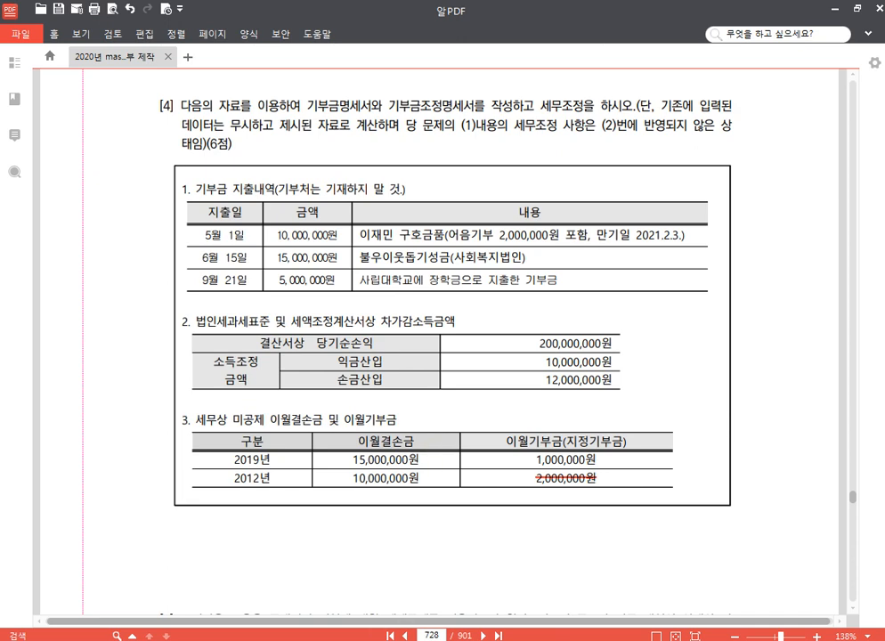
# Step: Switch to KcLep, open 기부금조정명세서 for (주)서광, and load the donation entries from the ledger
pyautogui.hotkey('alt', 'Tab')
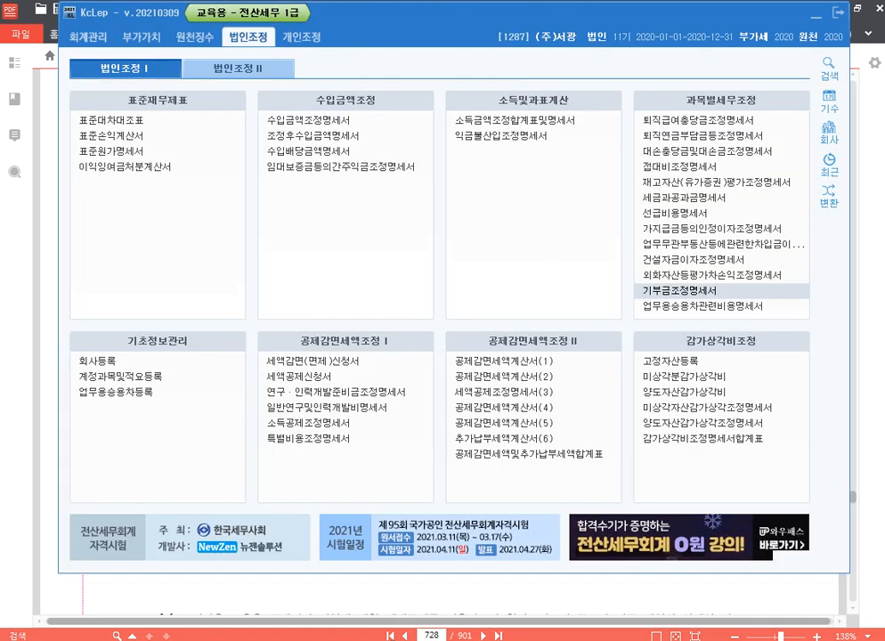
pyautogui.click(674, 291)
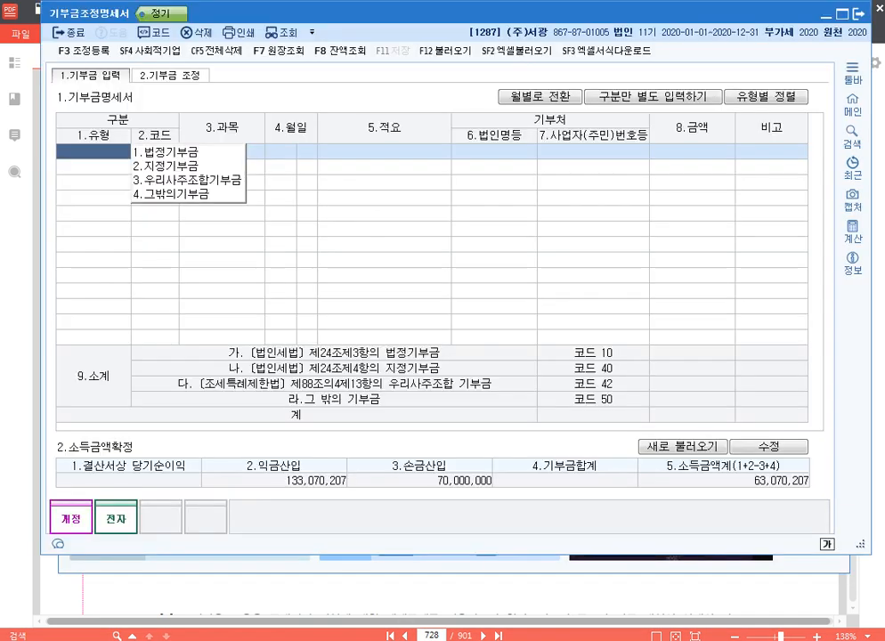
pyautogui.click(445, 51)
pyautogui.click(583, 327)
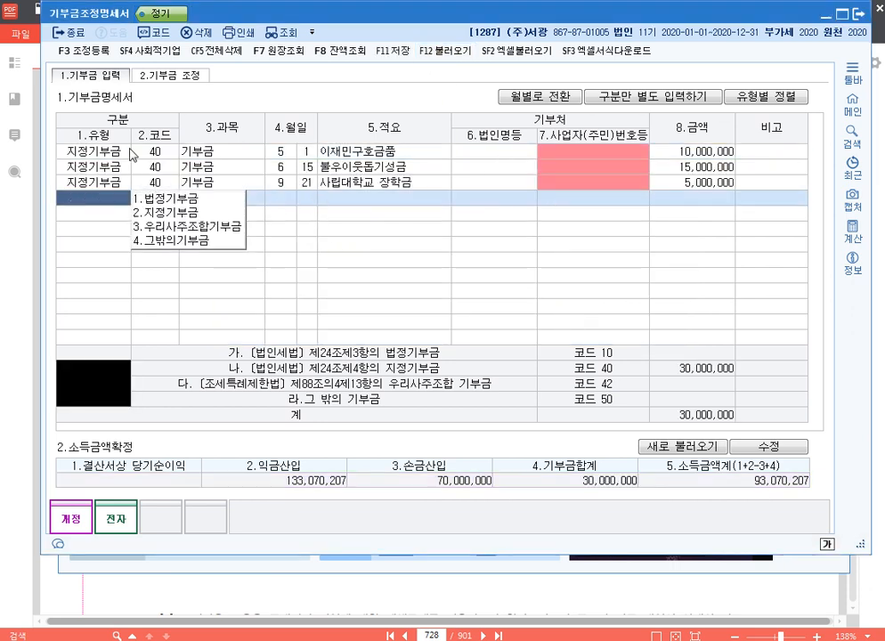
# Step: Change the type of the 이재민구호금품 and 사립대학교 장학금 rows to 법정기부금 (code 10)
pyautogui.click(98, 153)
pyautogui.click(168, 153)
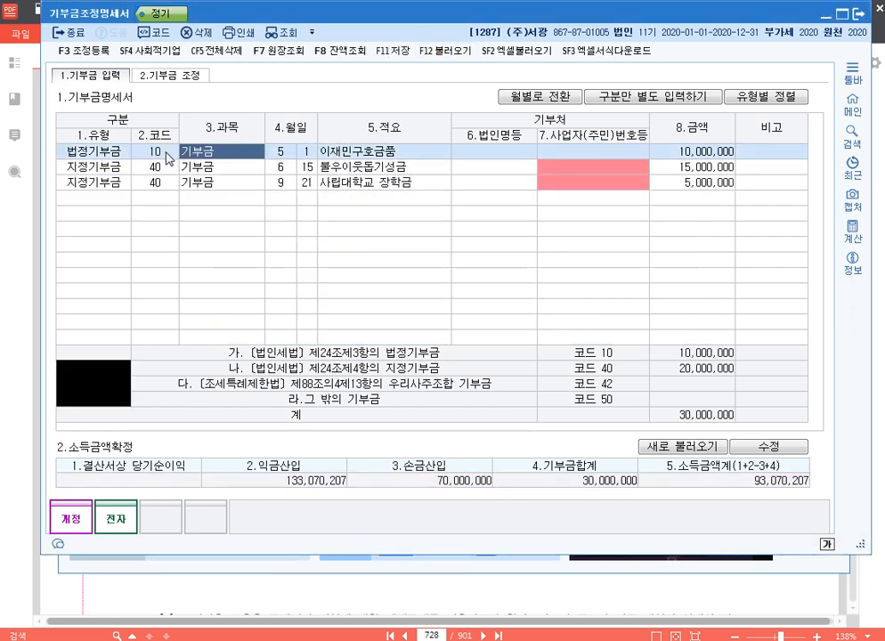
pyautogui.click(94, 182)
pyautogui.click(191, 180)
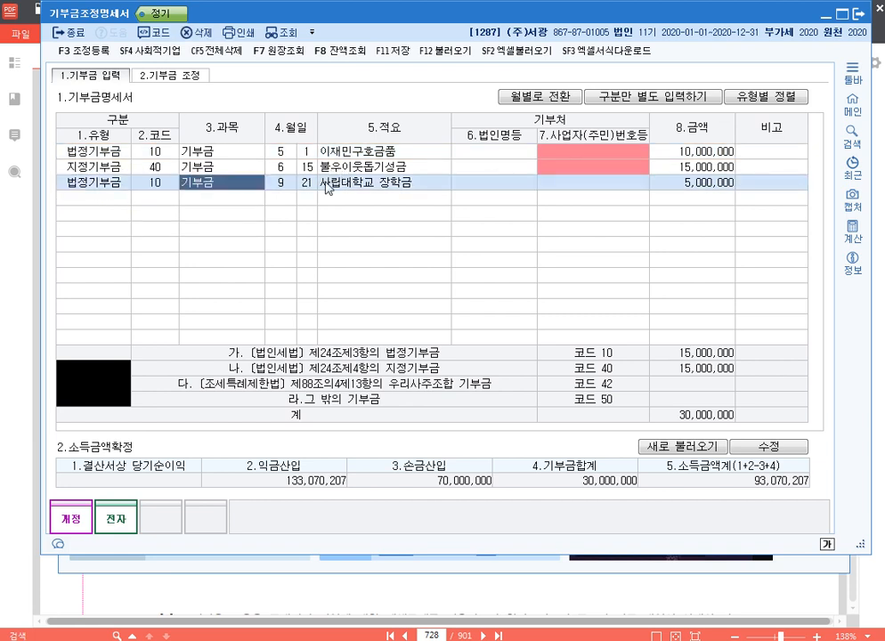
# Step: Set the amount of the May 1 이재민구호금품 donation to 8,000,000
pyautogui.click(687, 152)
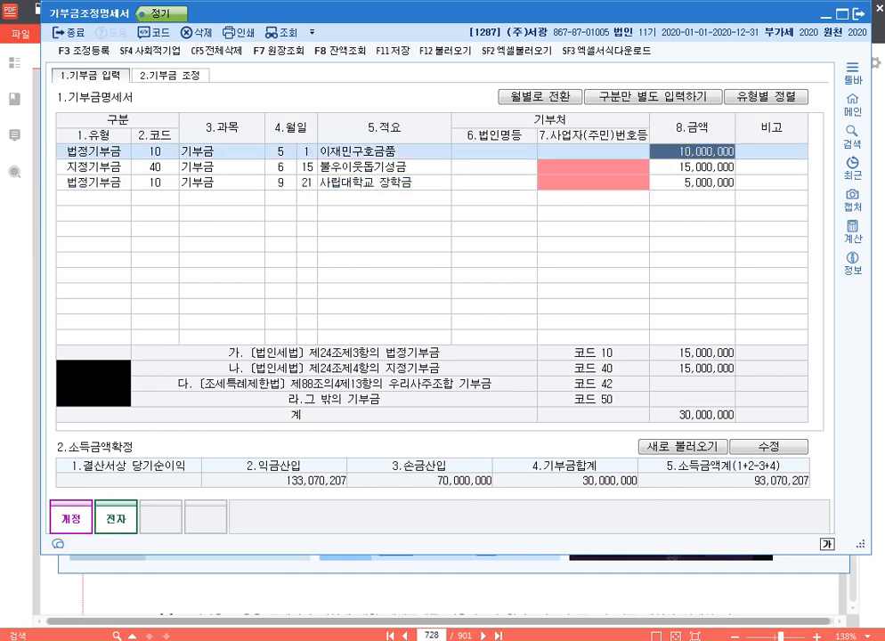
pyautogui.write('8000000')
pyautogui.press('Return')
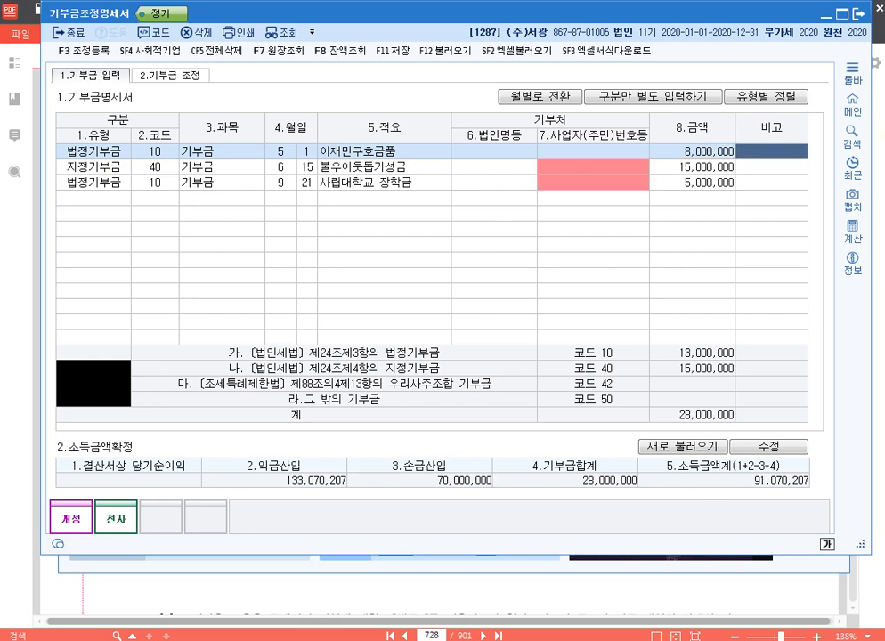
pyautogui.click(692, 153)
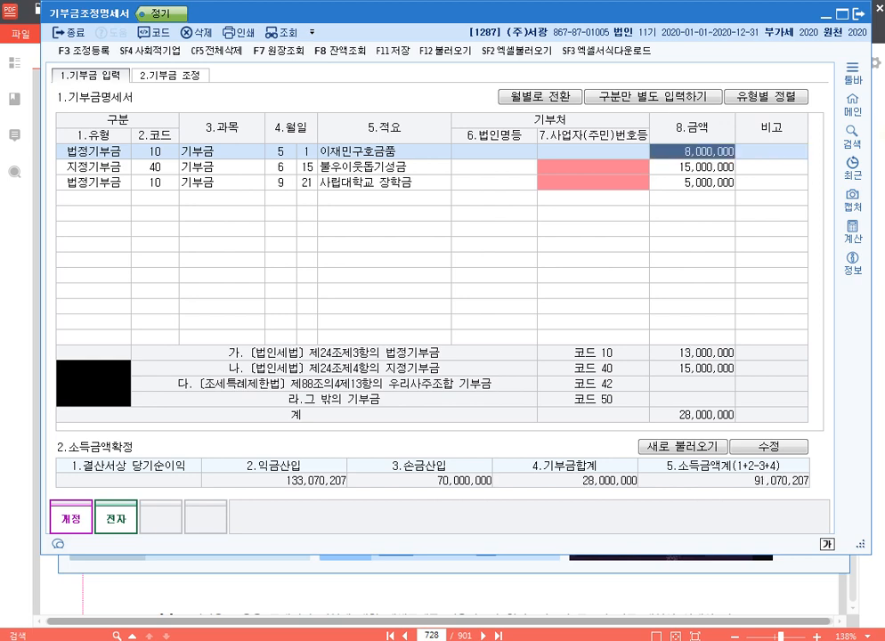
# Step: Register a 익금산입 및 손금불산입 adjustment for 어음지급기부금 of 2,000,000 with disposition 유보발생, and close the adjustment window
pyautogui.press('F3')
pyautogui.click(143, 202)
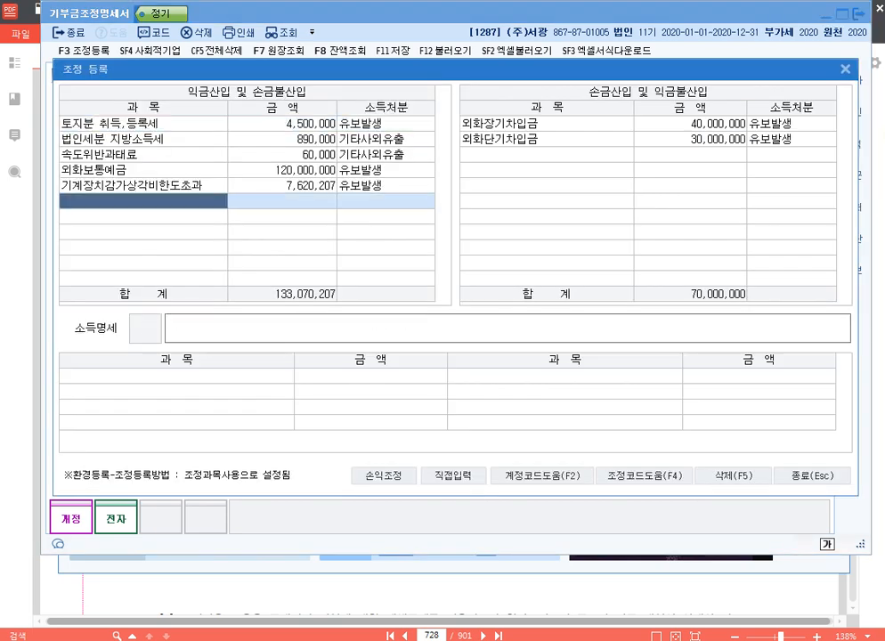
pyautogui.press('F4')
pyautogui.press('Return')
pyautogui.write('2000000')
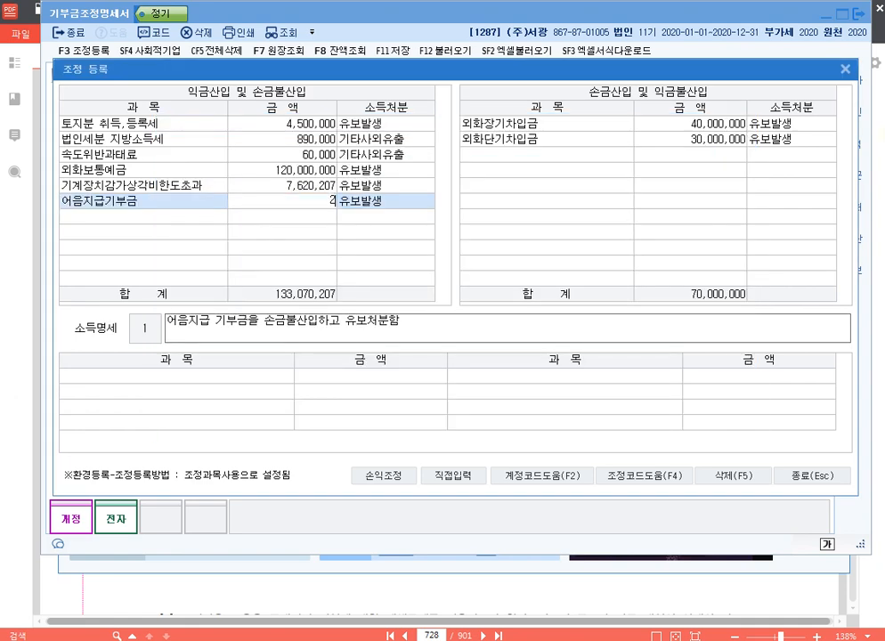
pyautogui.press('Return')
pyautogui.press('Up')
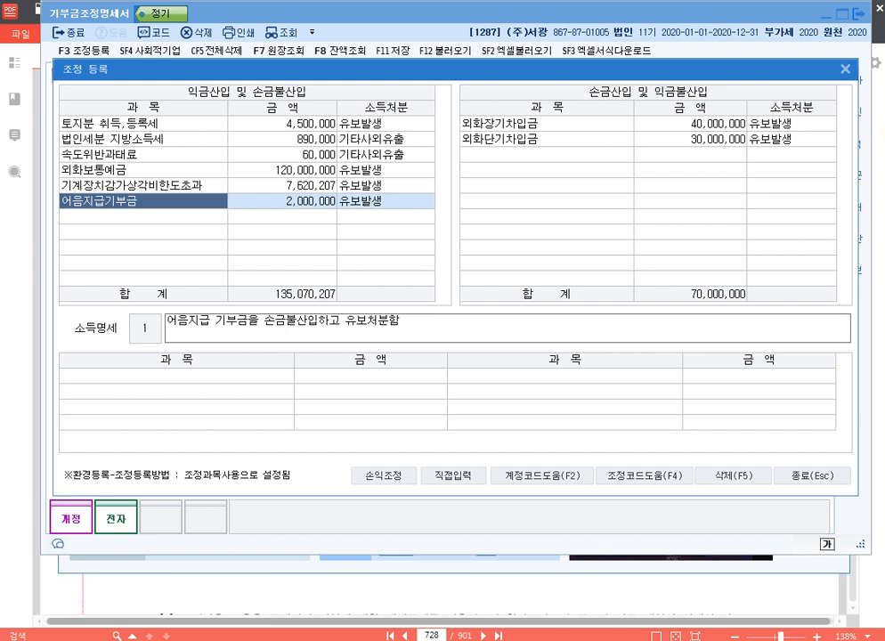
pyautogui.click(821, 478)
# Step: Edit 소득금액확정 with 당기순이익 200,000,000, 익금산입 12,000,000 and 손금산입 12,000,000, and end the editing
pyautogui.click(723, 448)
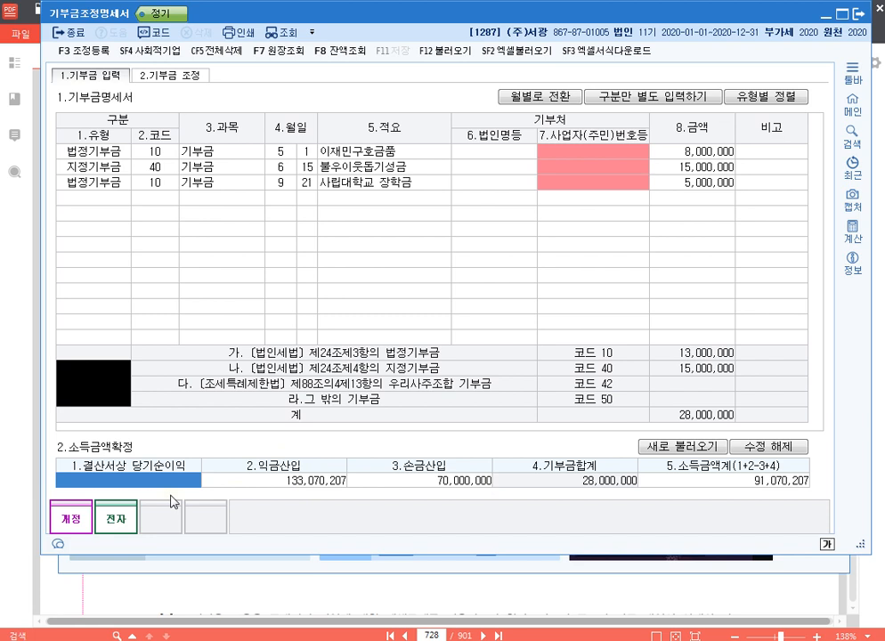
pyautogui.write('200000000')
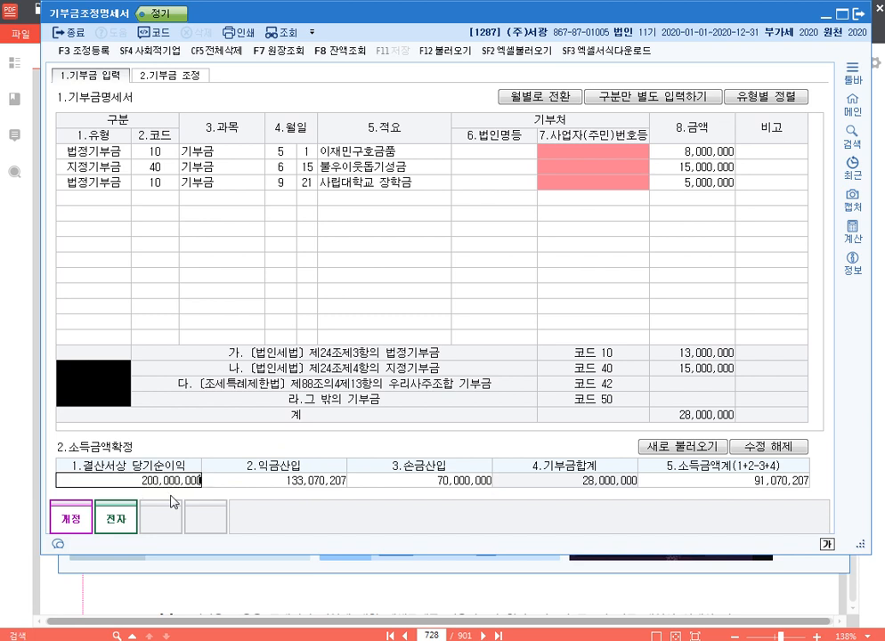
pyautogui.press('Return')
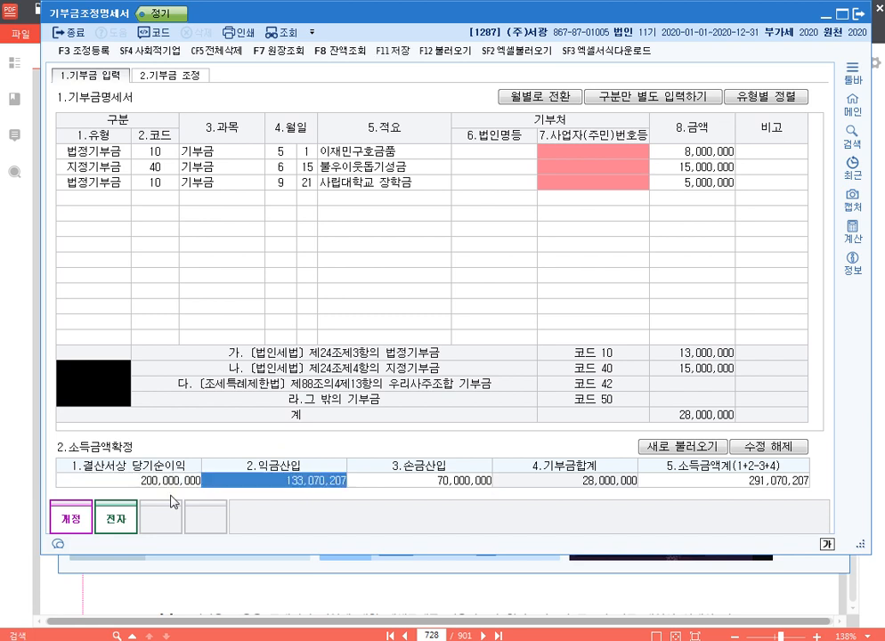
pyautogui.press('BackSpace')
pyautogui.write('12000000')
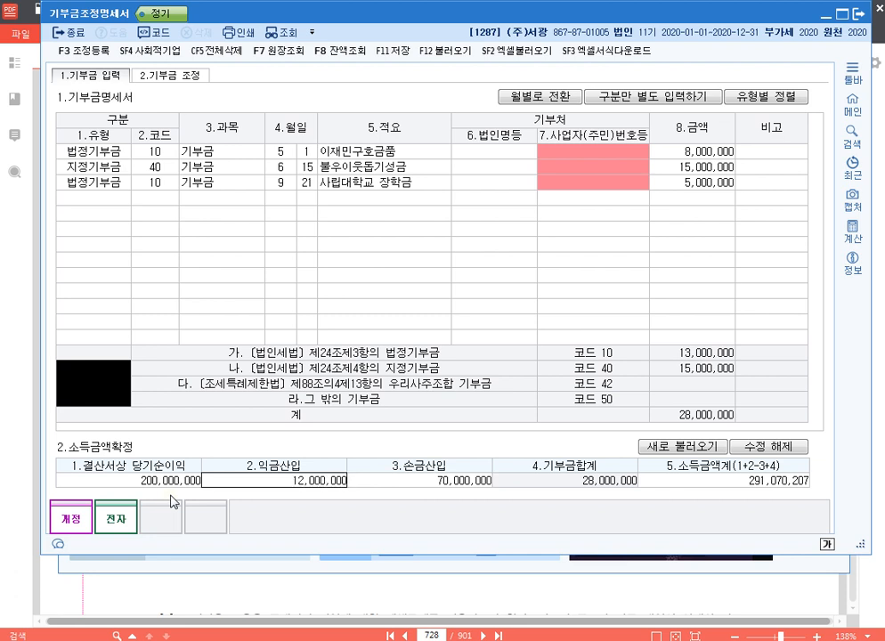
pyautogui.press('Return')
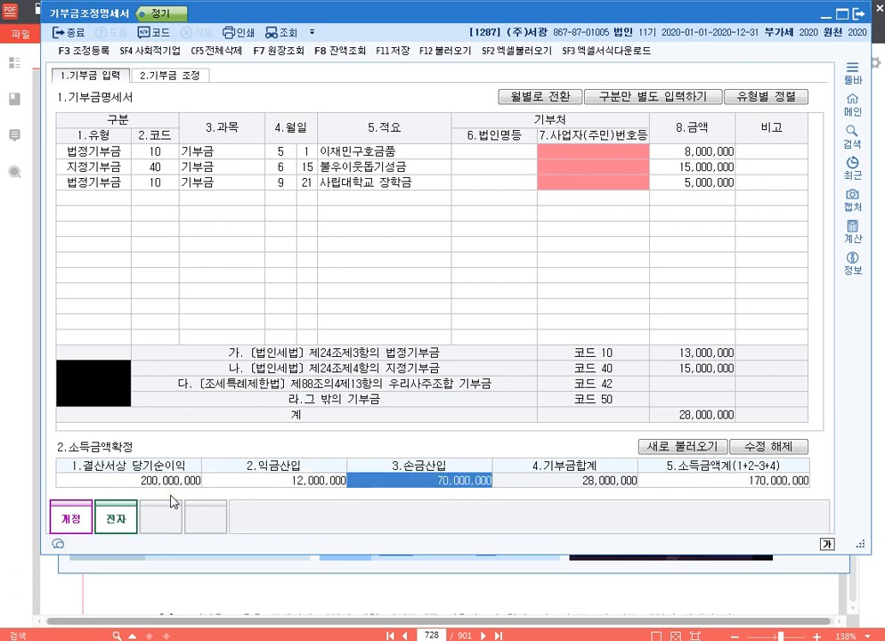
pyautogui.press('BackSpace')
pyautogui.write('12000000')
pyautogui.press('Return')
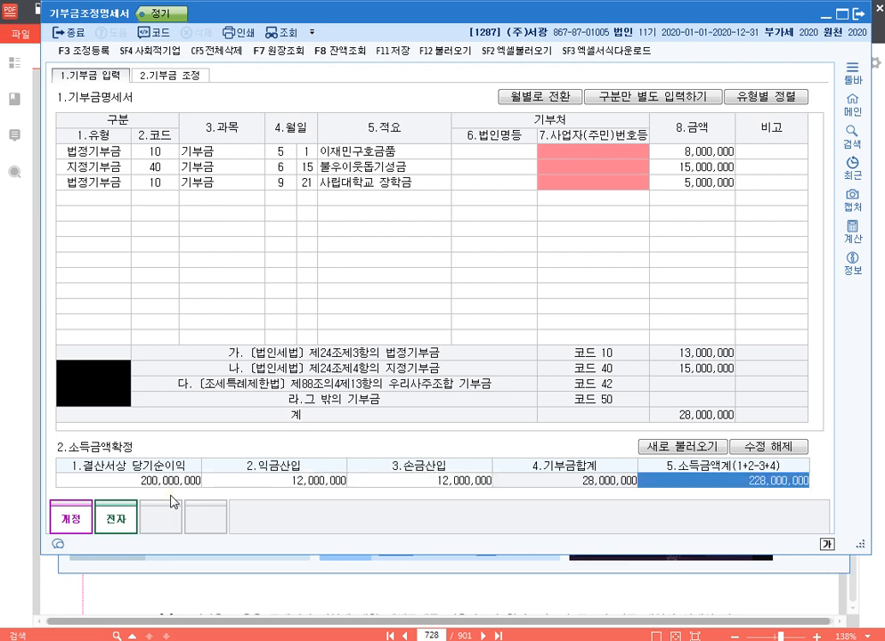
pyautogui.click(748, 447)
# Step: In 기부금 조정, enter 25,000,000 as the total carried-forward losses (이월 결손금 합계액)
pyautogui.click(151, 75)
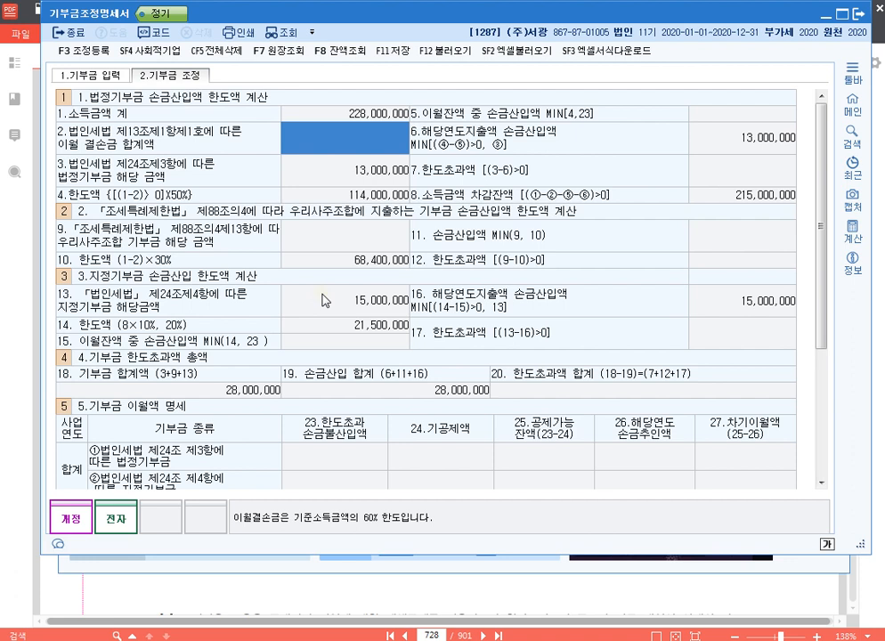
pyautogui.write('25000000')
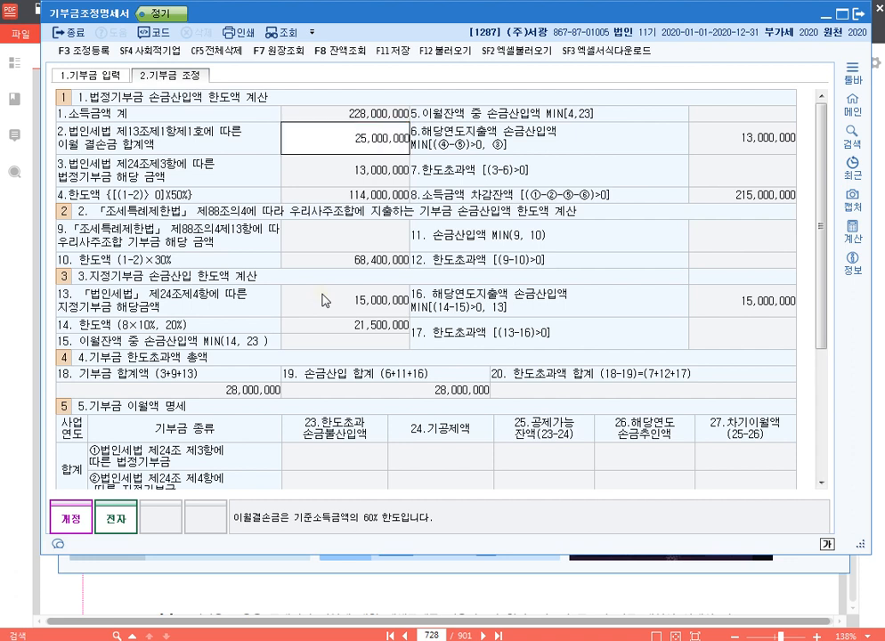
pyautogui.press('Return')
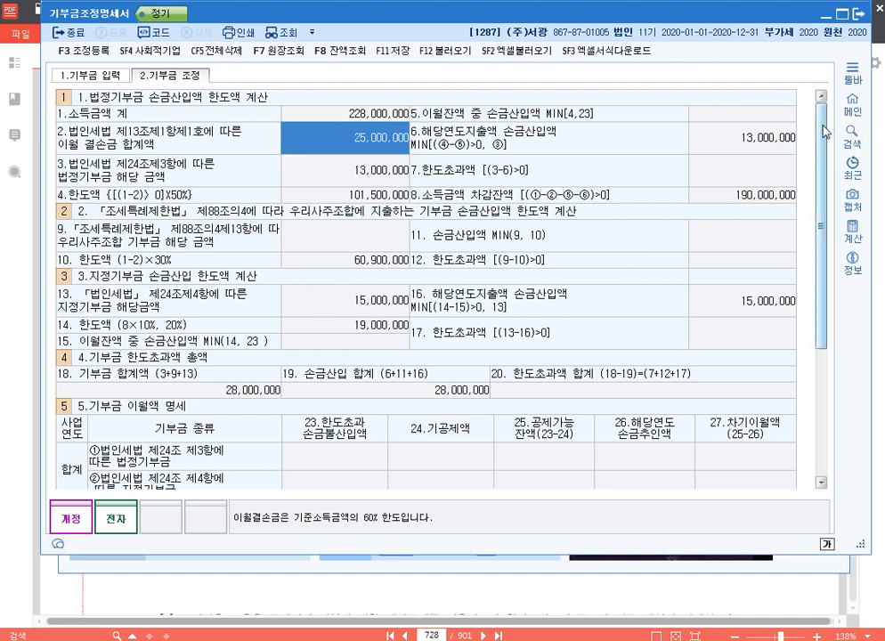
# Step: Add a 2019 row to 기부금 이월액 명세 for 제24조제4항 지정기부금 with 한도초과 손금불산입액 of 1,000,000
pyautogui.moveTo(823, 126); pyautogui.dragTo(822, 265)
pyautogui.click(80, 305)
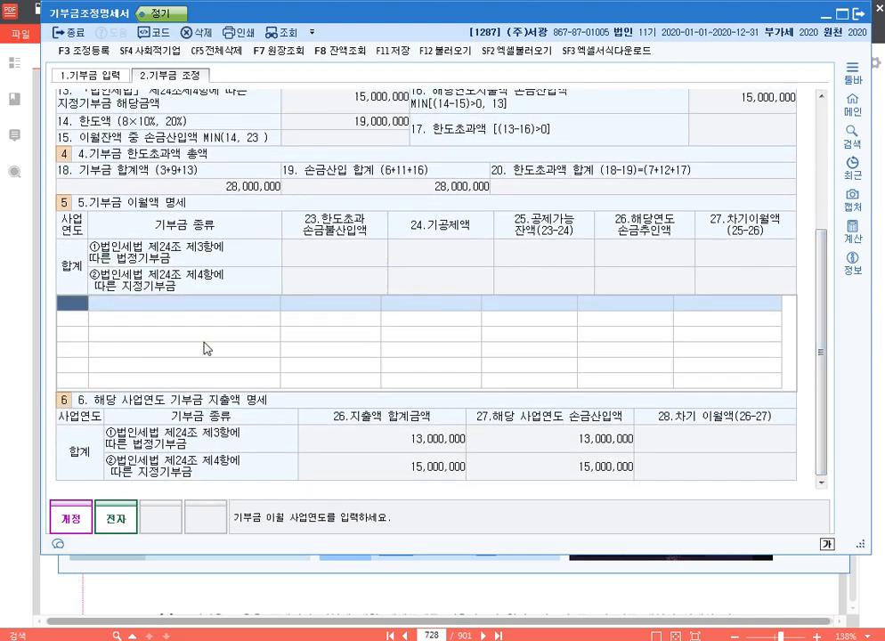
pyautogui.write('2019')
pyautogui.press('Return')
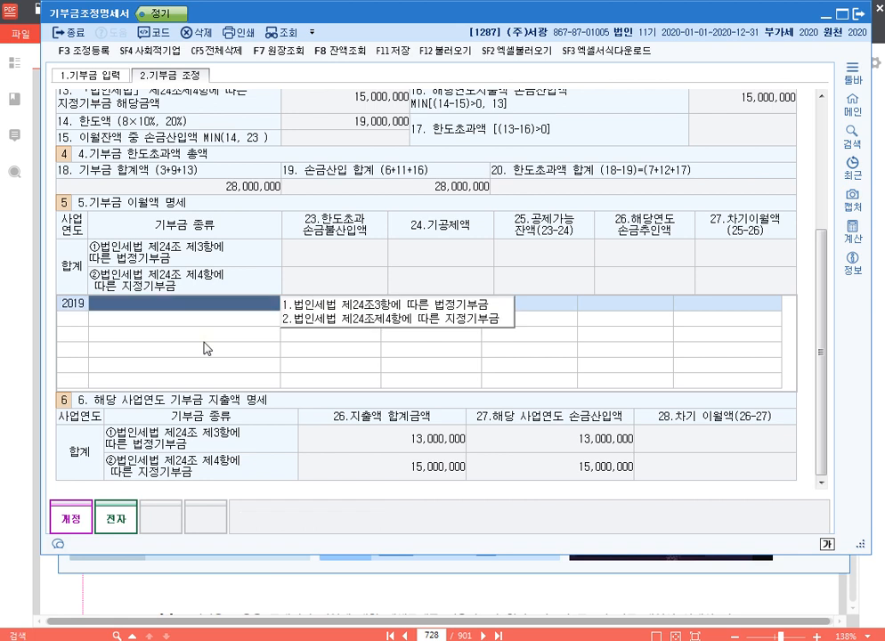
pyautogui.write('2')
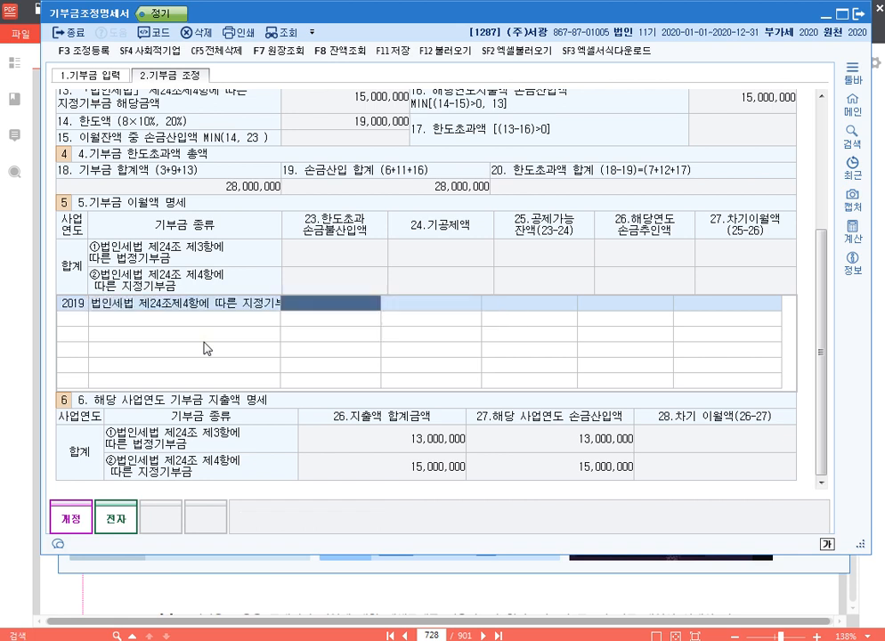
pyautogui.write('1000')
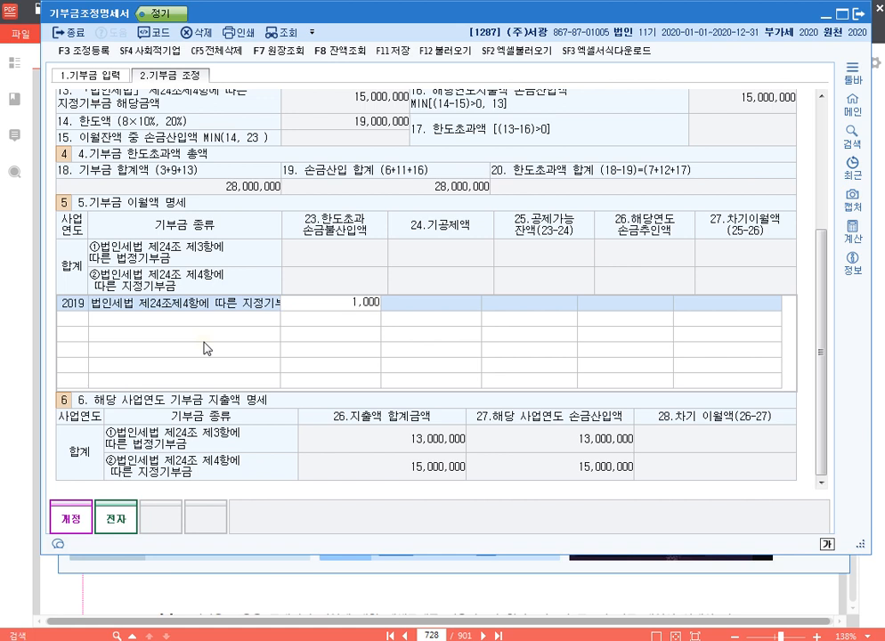
pyautogui.write('000')
pyautogui.press('Return')
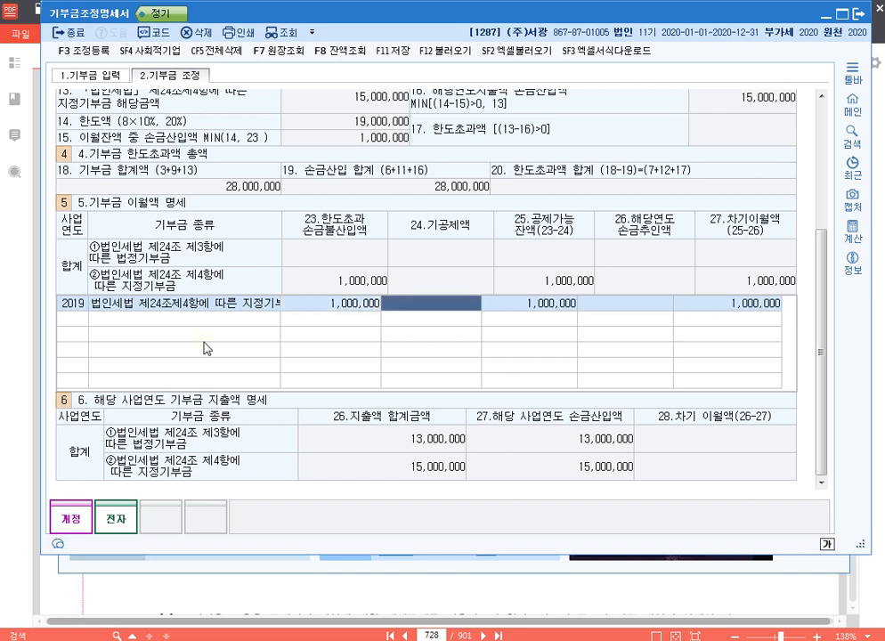
pyautogui.press('Return')
pyautogui.press('Return')
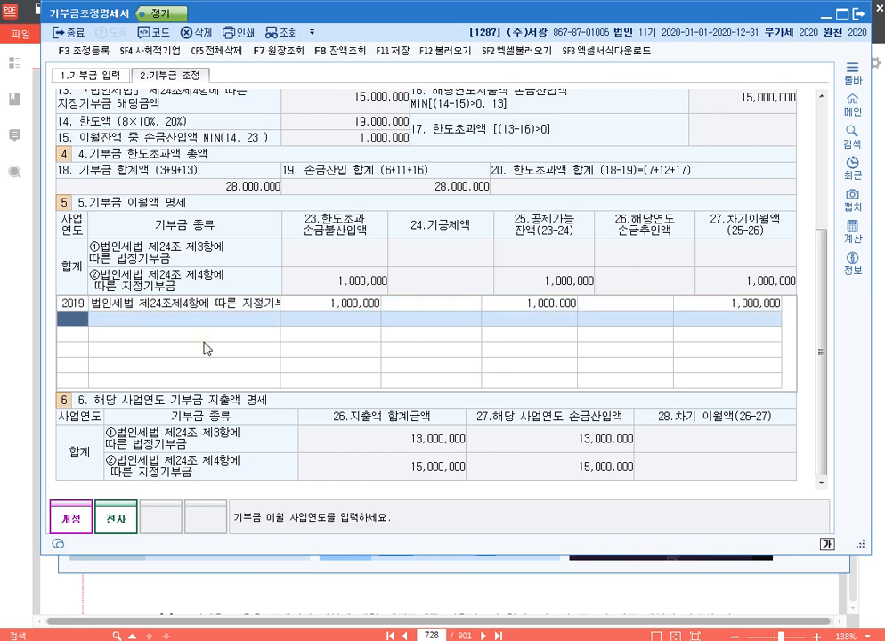
# Step: Enter 1,000,000 as the 해당연도 손금추인액 of the 2019 carried-forward donation
pyautogui.press('Up')
pyautogui.press('Left')
pyautogui.write('1000000')
pyautogui.press('Return')
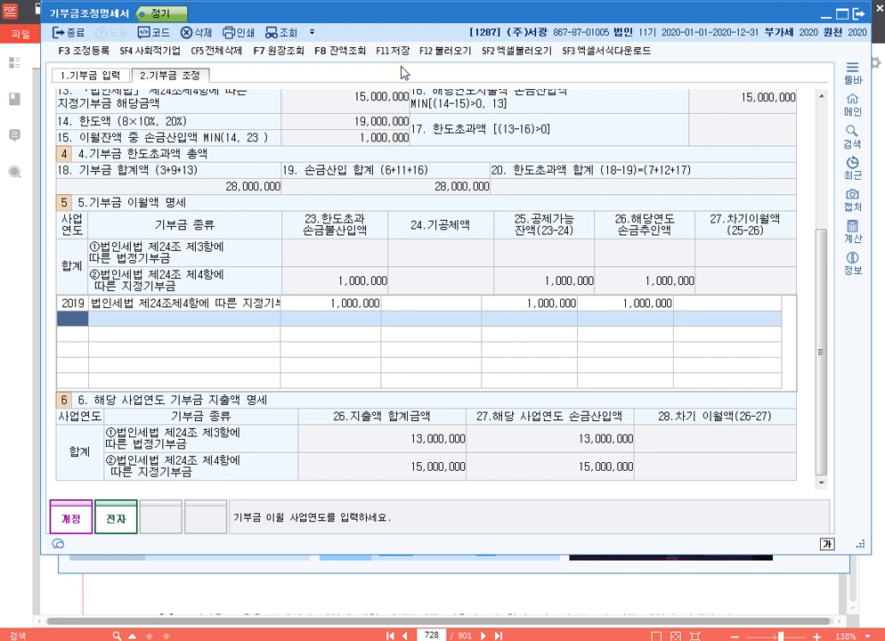
# Step: Switch to the exam PDF and go to page 522
pyautogui.click(431, 635)
pyautogui.write('522')
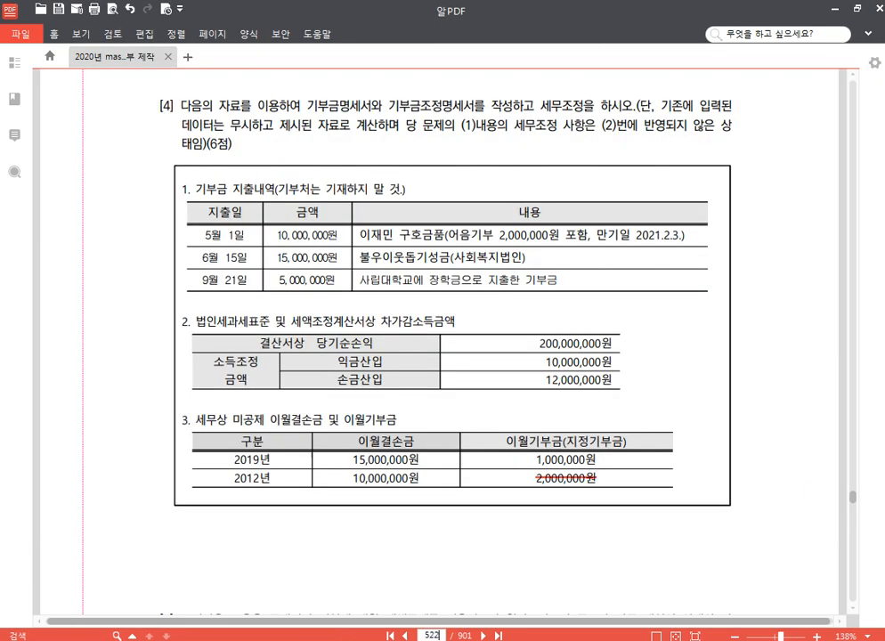